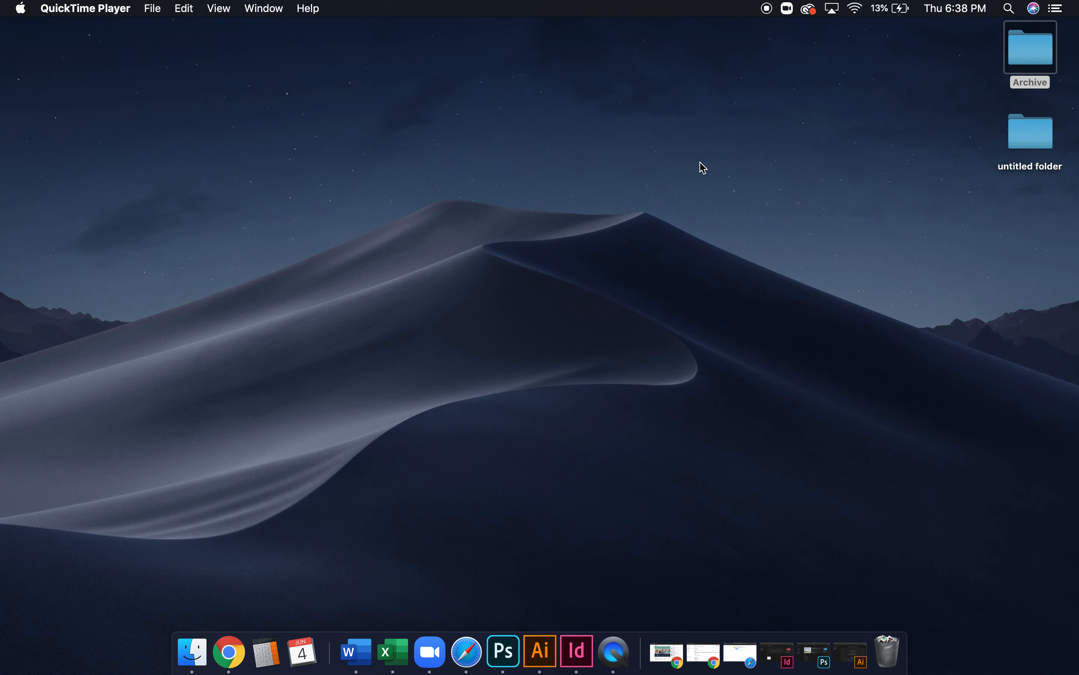
Open the Archive folder on the desktop, look over the africa_0001_final plain.pdf artwork, and close it
double_click(1035, 57)
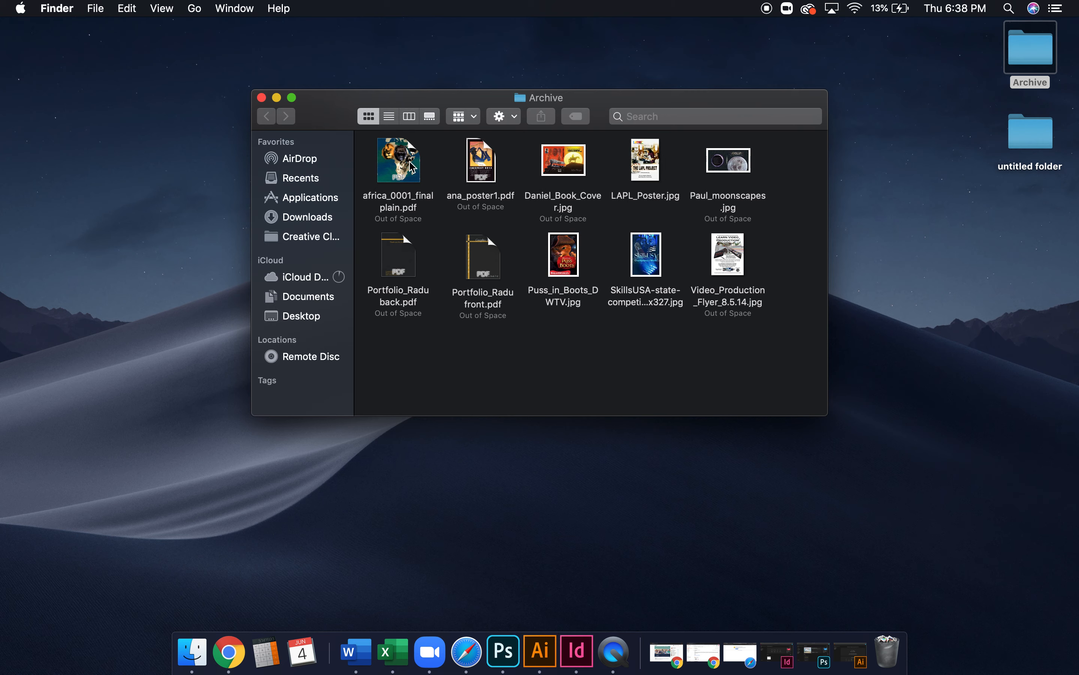
double_click(394, 162)
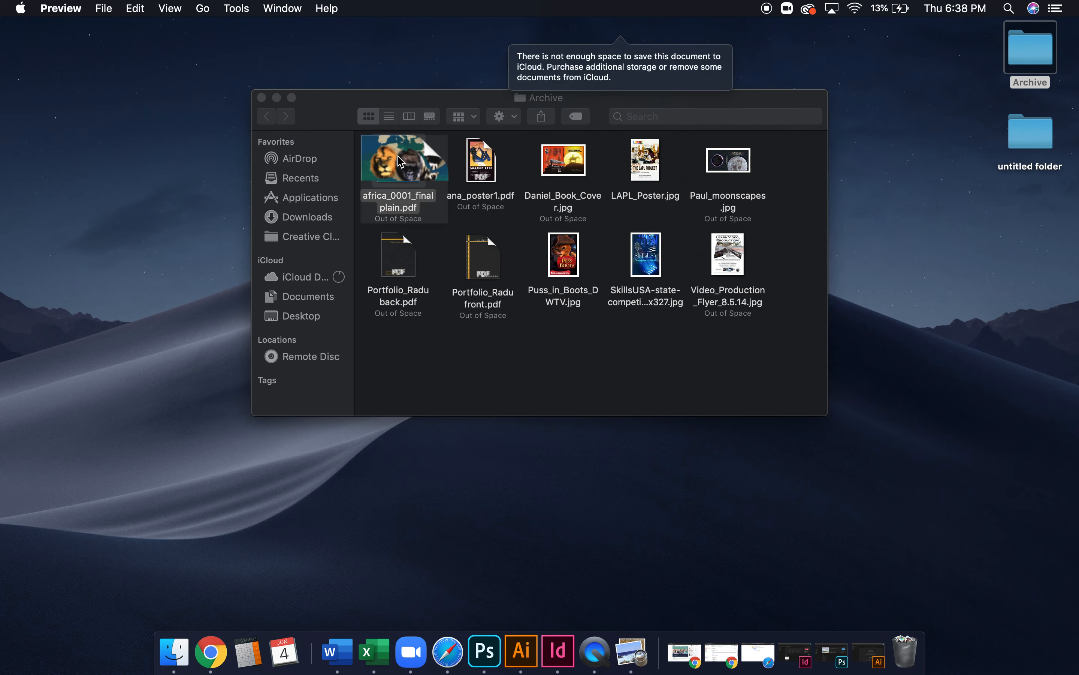
scroll(241, 274, down, 10)
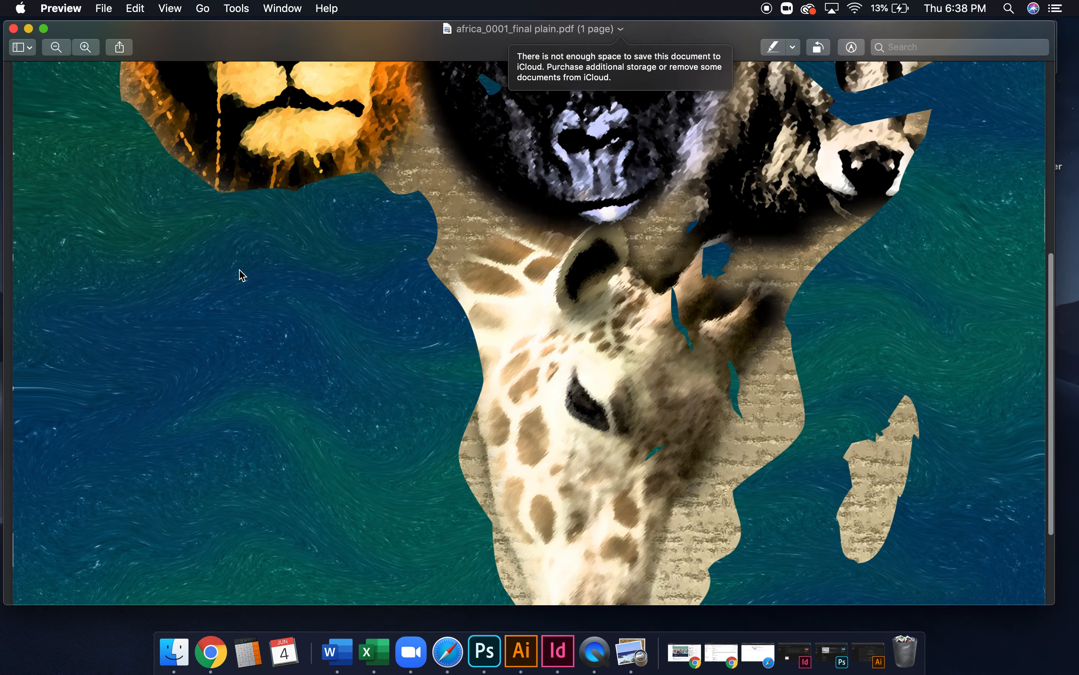
scroll(241, 274, up, 10)
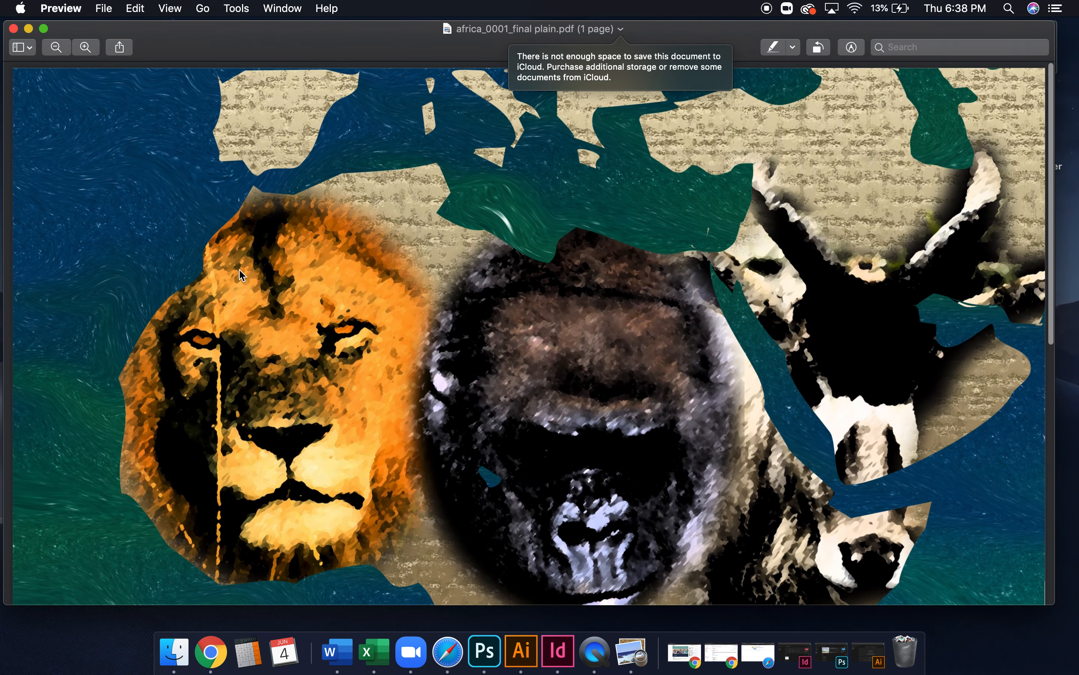
click(14, 29)
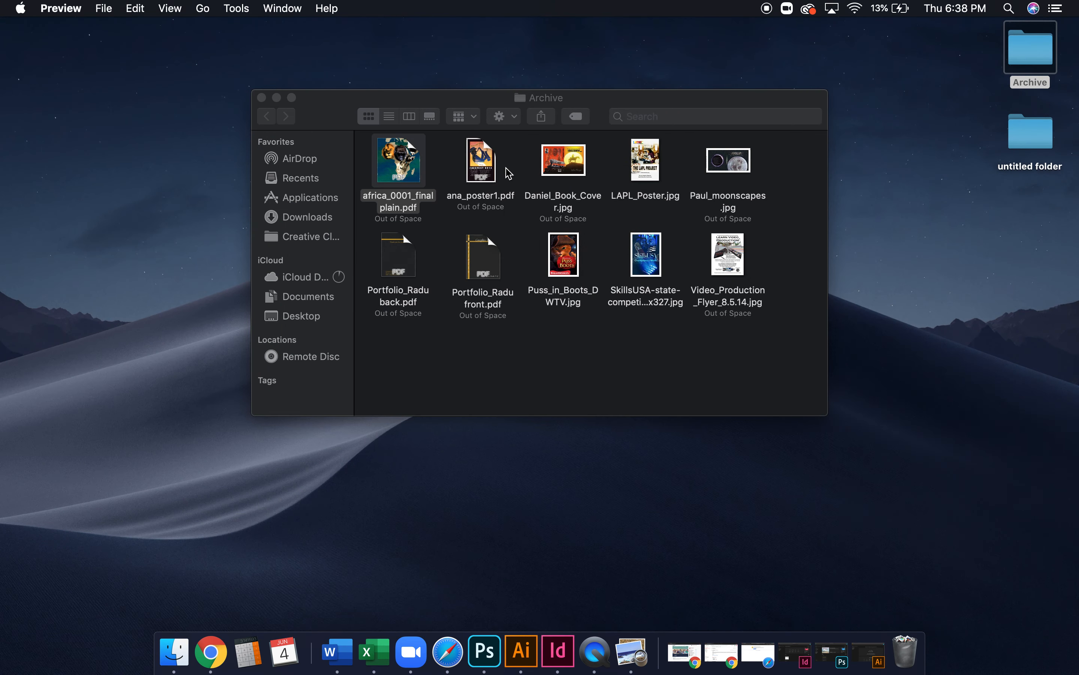
Open Puss_in_Boots_DWTV.jpg from the Archive folder, view the poster in a widened window, and close it
double_click(569, 264)
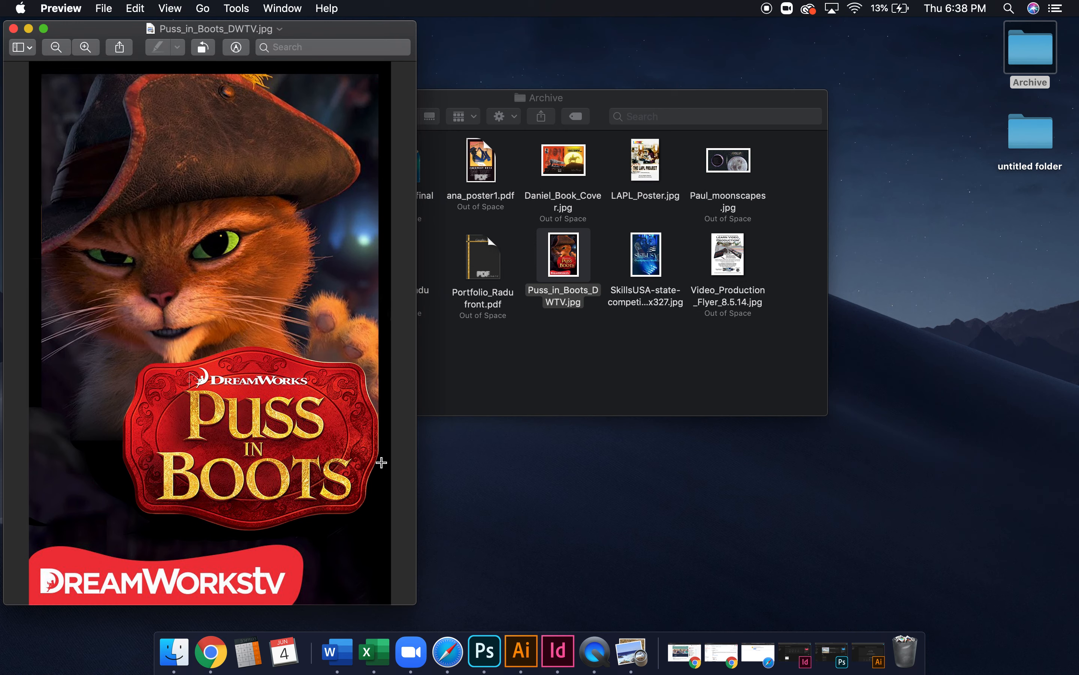
drag(420, 537, 1078, 537)
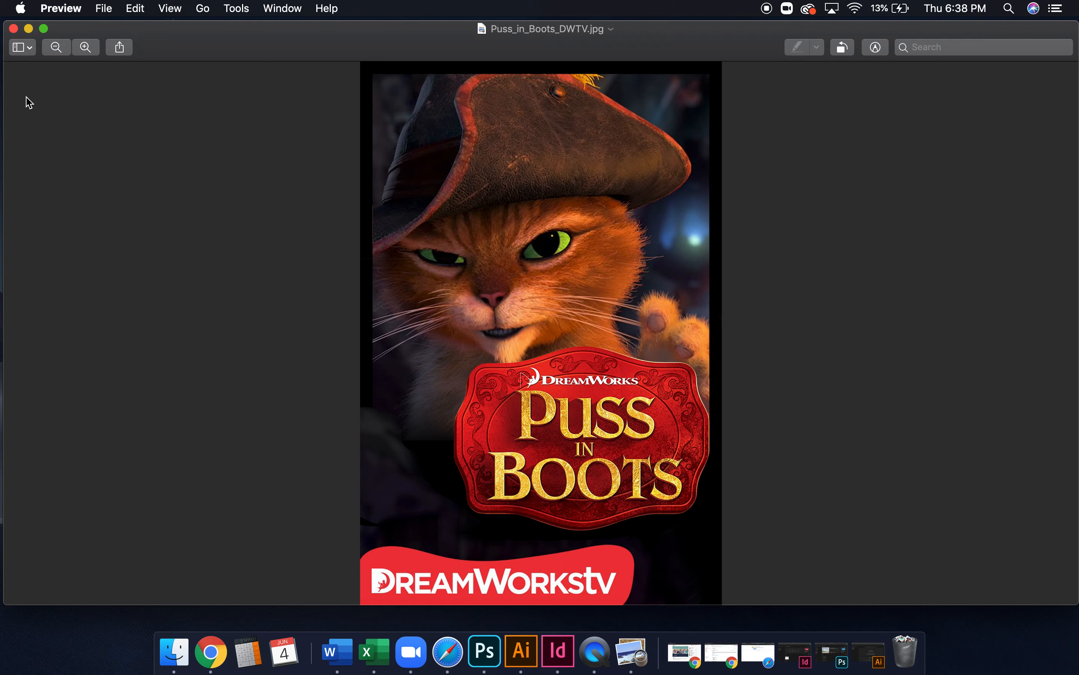
click(14, 29)
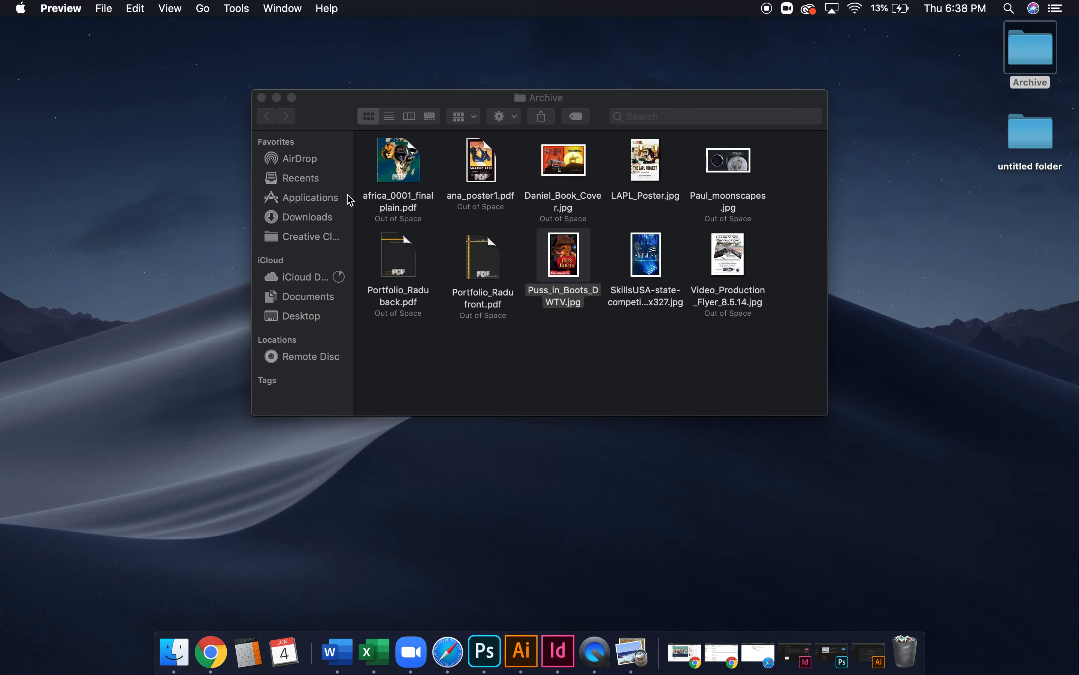
View the SkillsUSA state competition poster from the Archive folder near the screen's centre, and close it
double_click(623, 306)
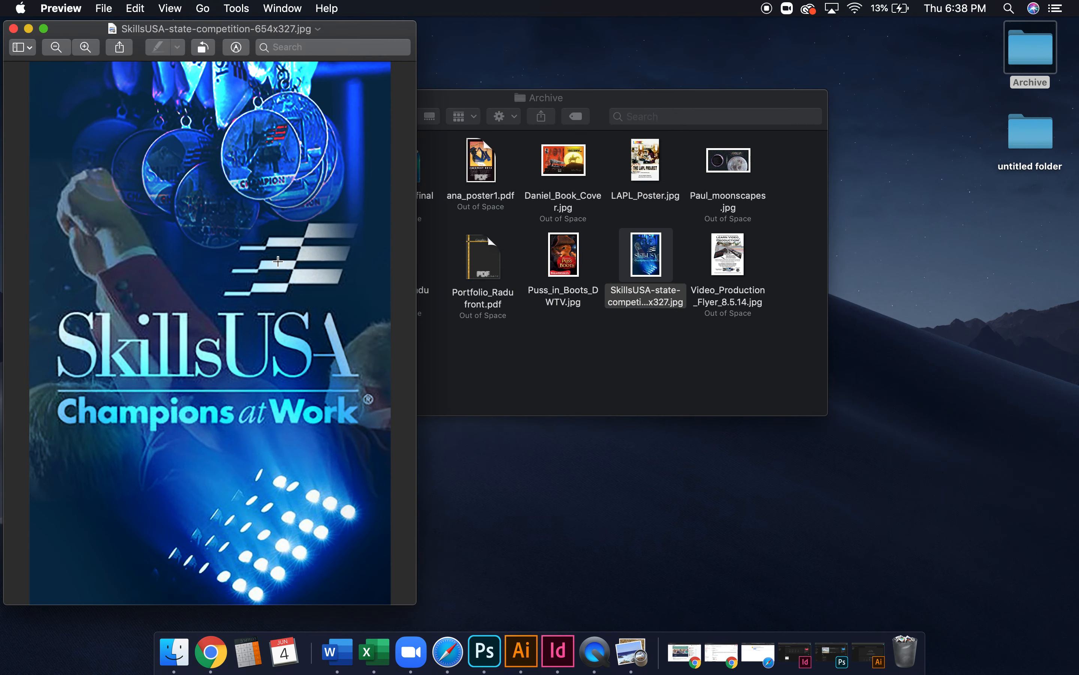
drag(219, 29, 553, 13)
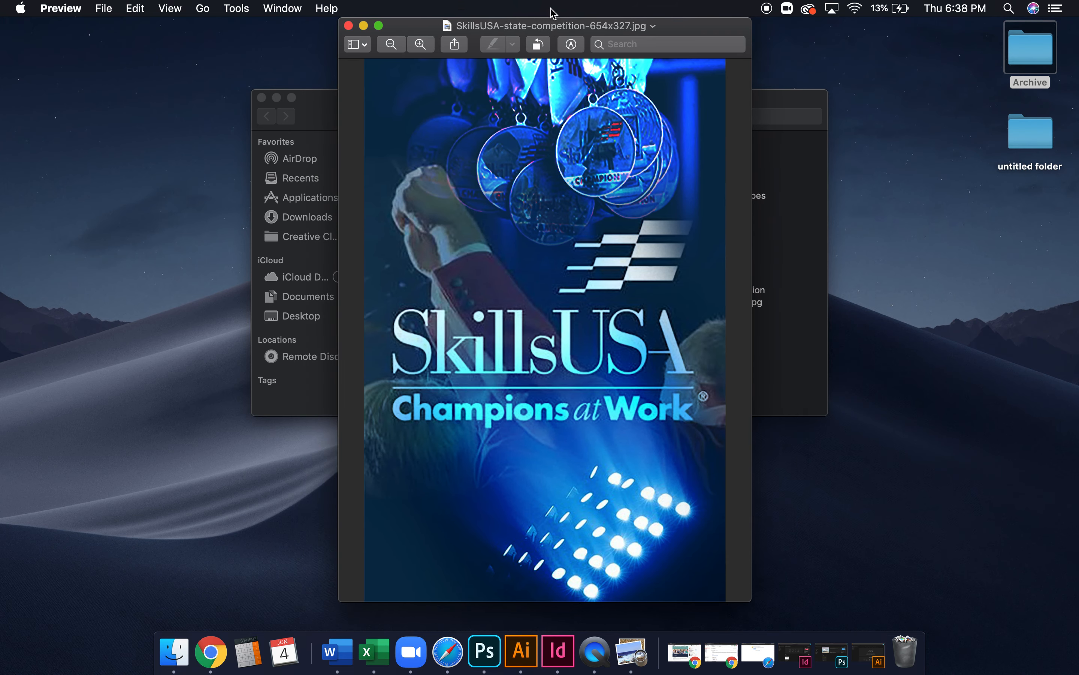
click(349, 26)
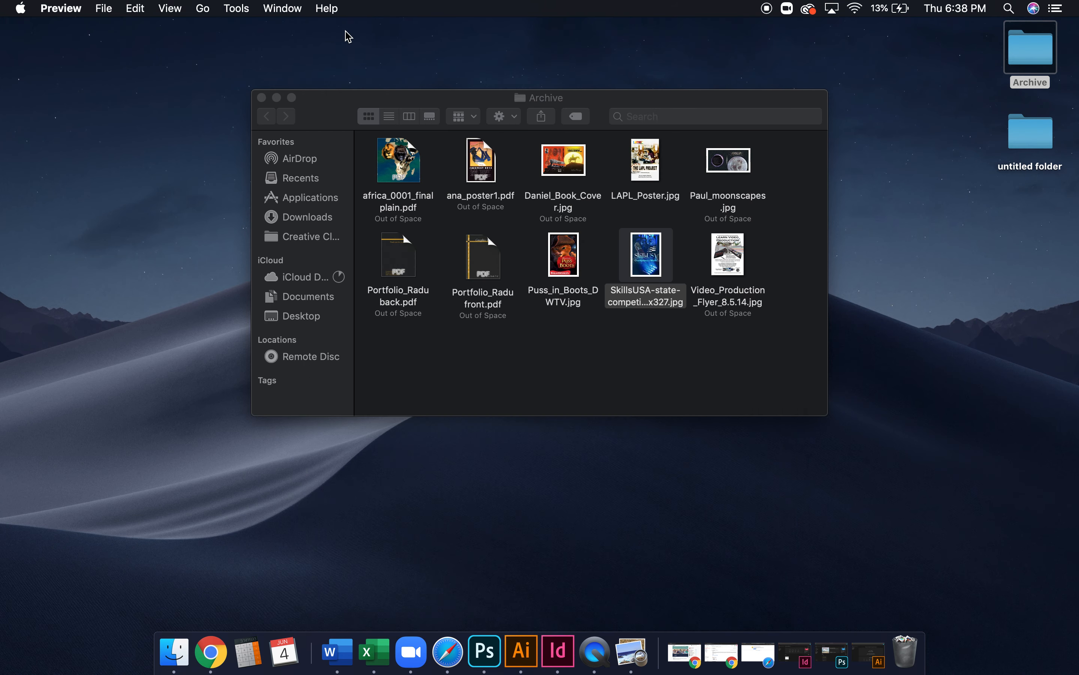
Open LAPL_Poster.jpg from the Archive folder, examine the documentary poster, and close it
click(642, 169)
double_click(642, 169)
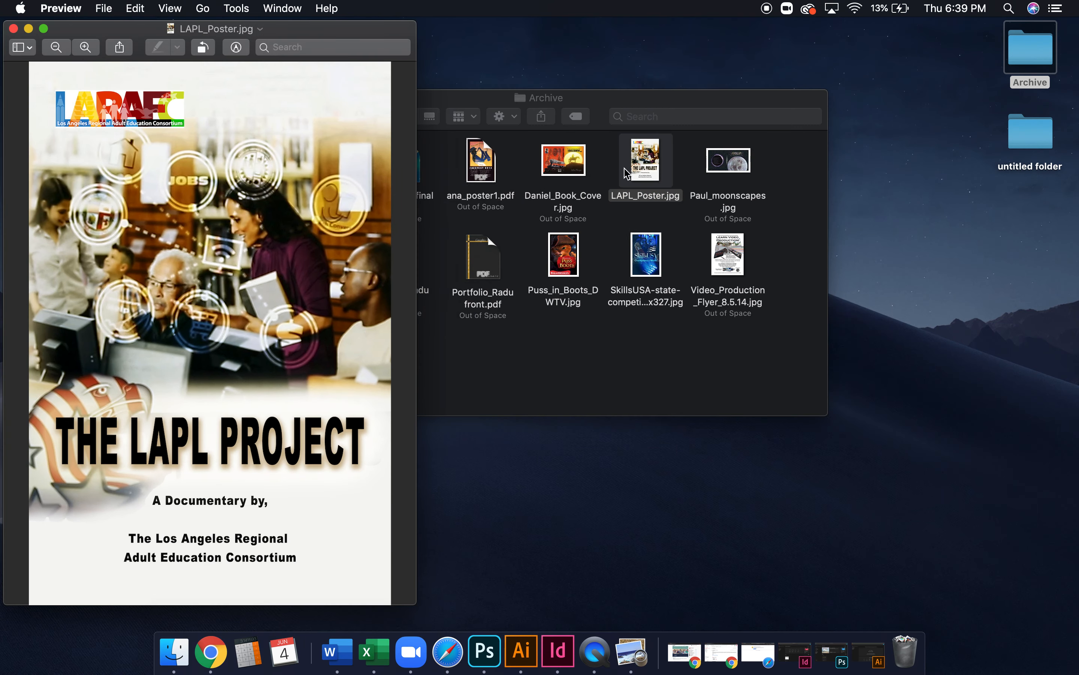
drag(315, 30, 692, 55)
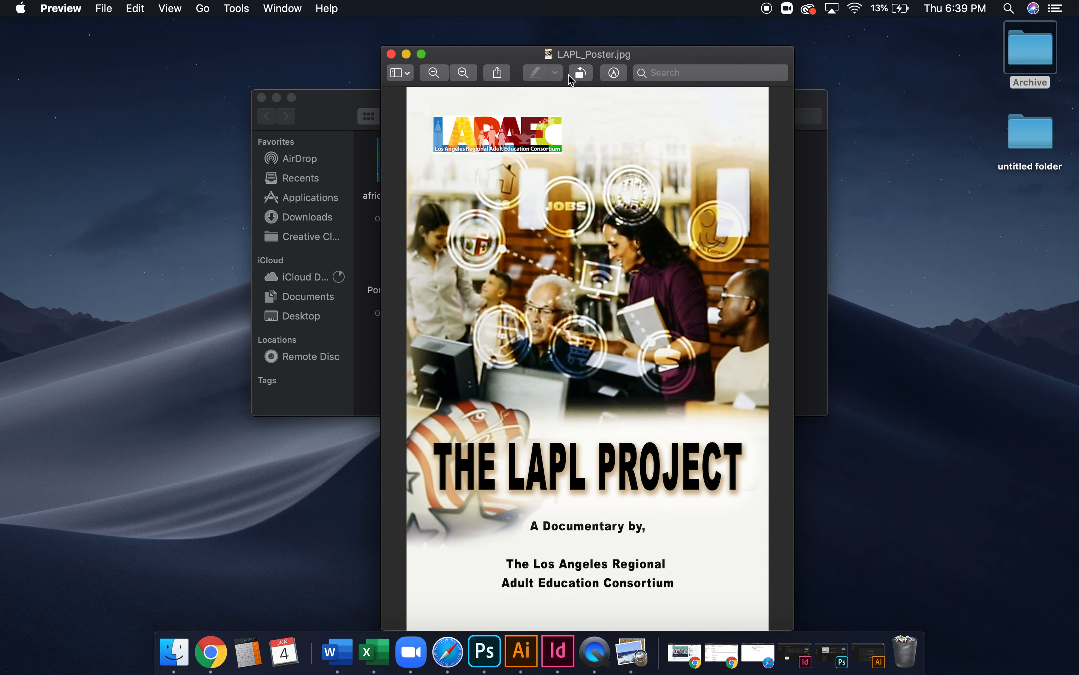
click(391, 55)
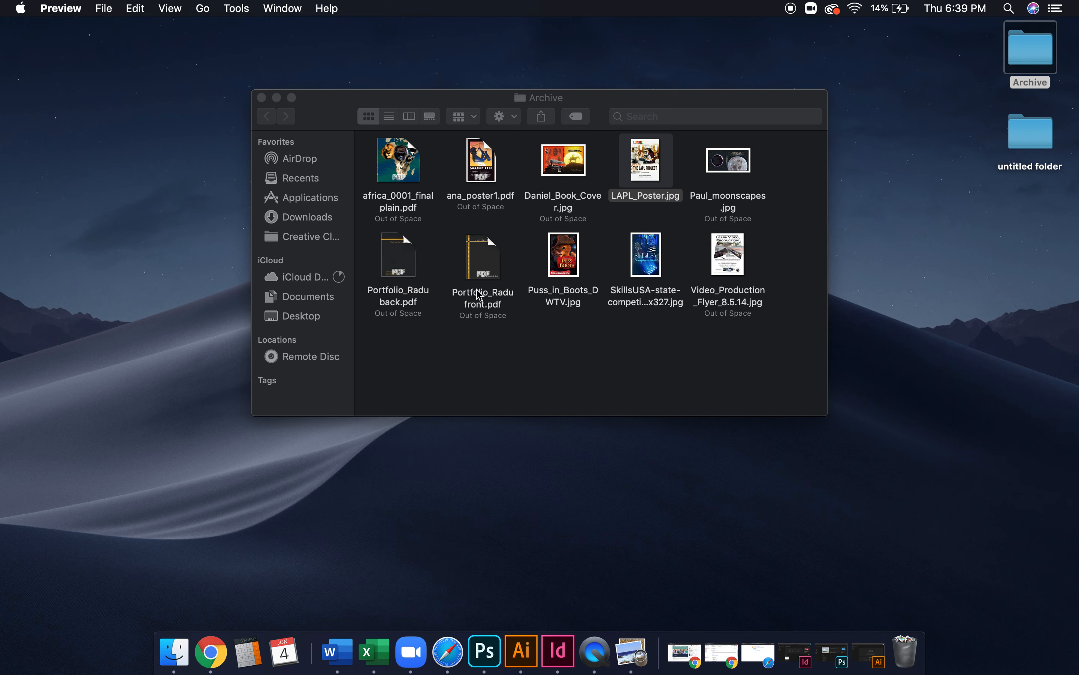
Examine the portfolio front cover PDF as a whole page, reopen it to check its lower part, and close it
drag(333, 116, 306, 75)
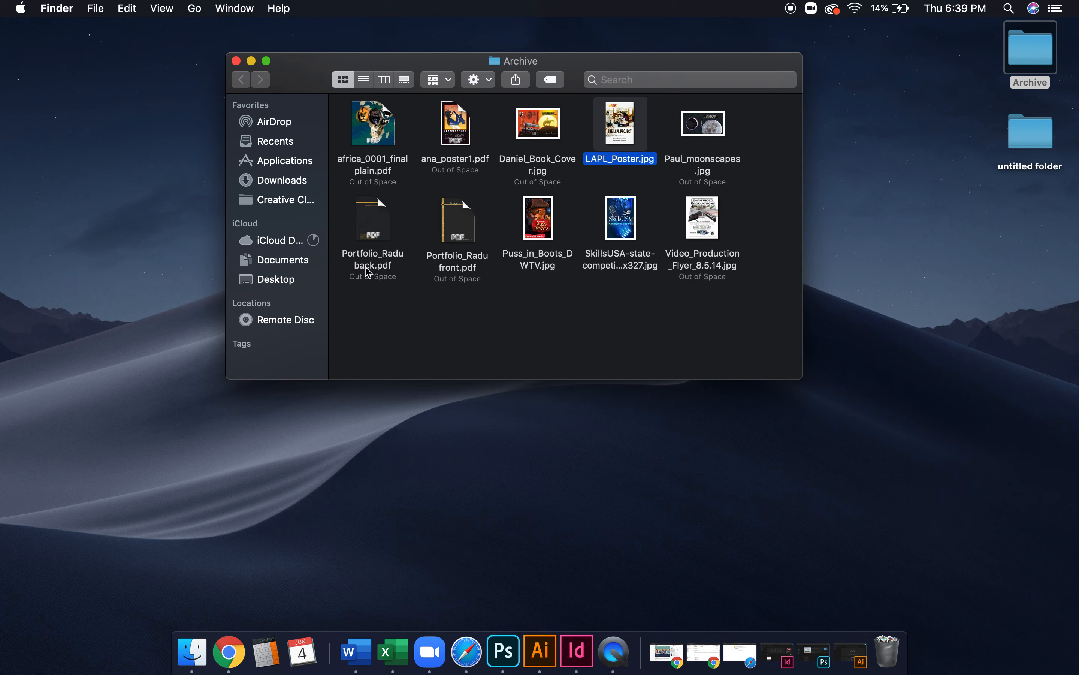
double_click(461, 227)
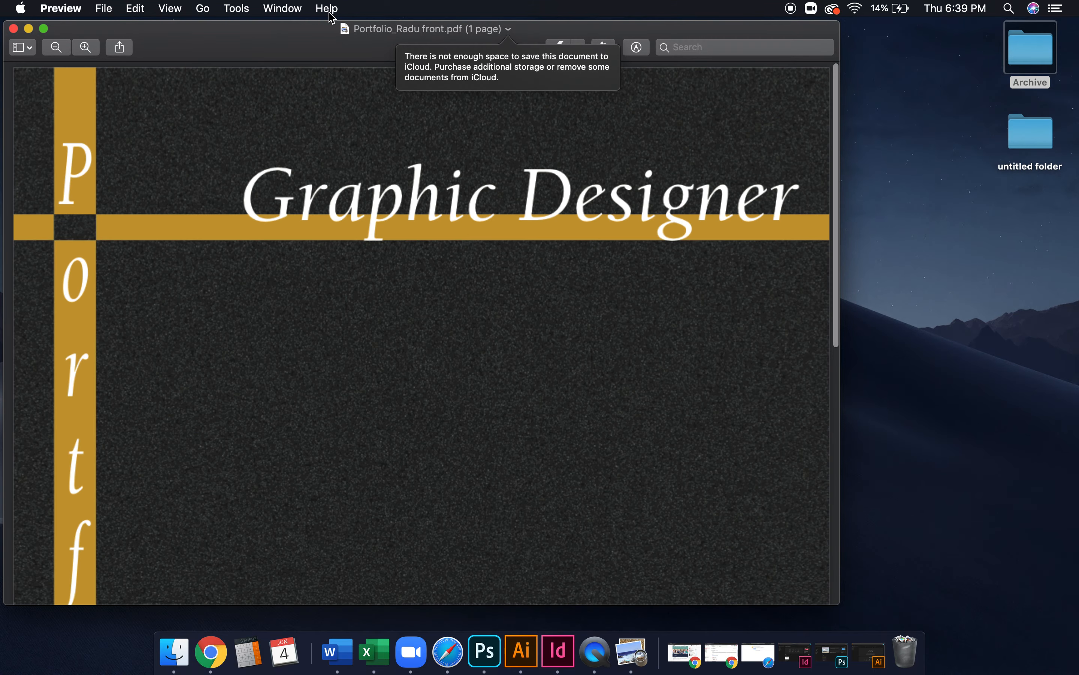
drag(333, 19, 512, 24)
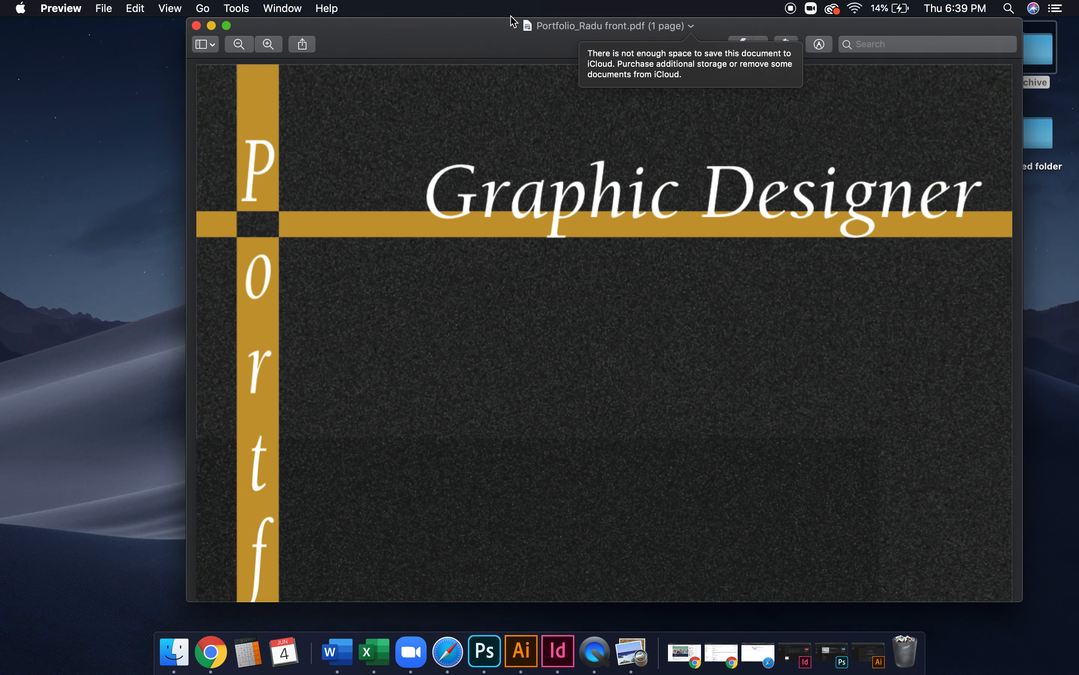
key(super+minus)
key(super+minus)
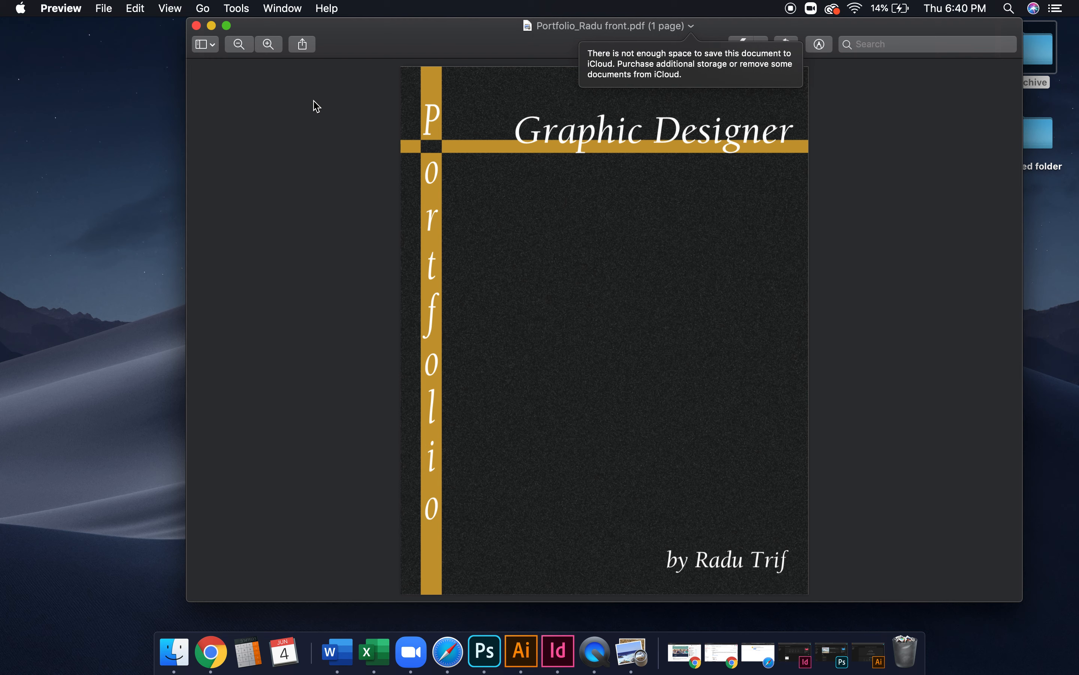
click(197, 26)
double_click(459, 225)
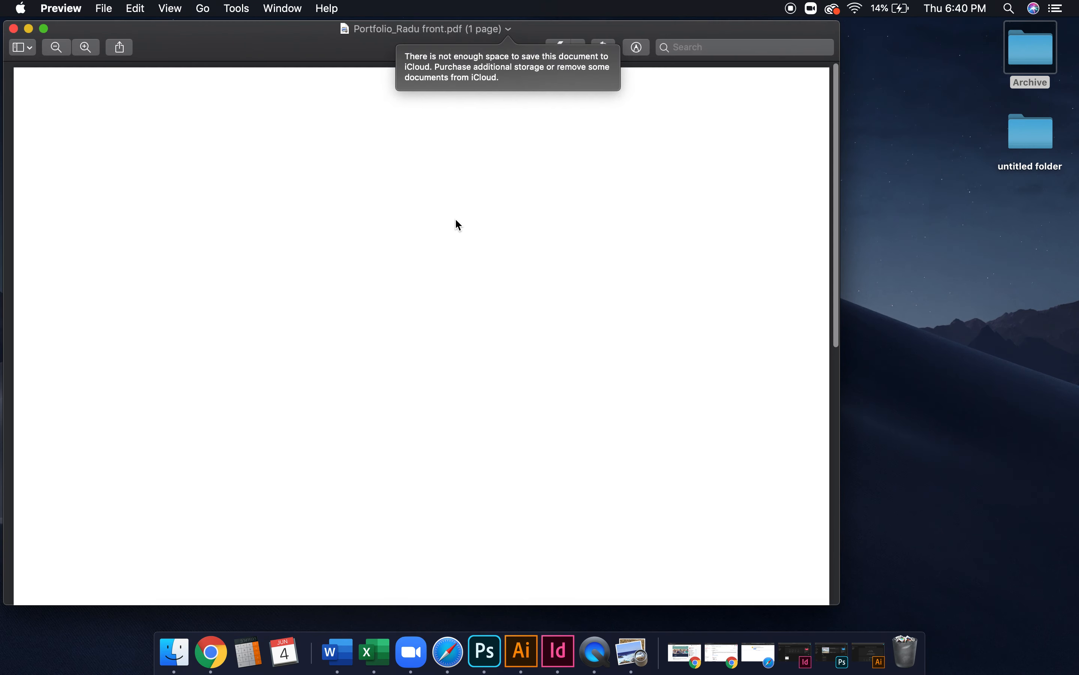
scroll(446, 229, down, 10)
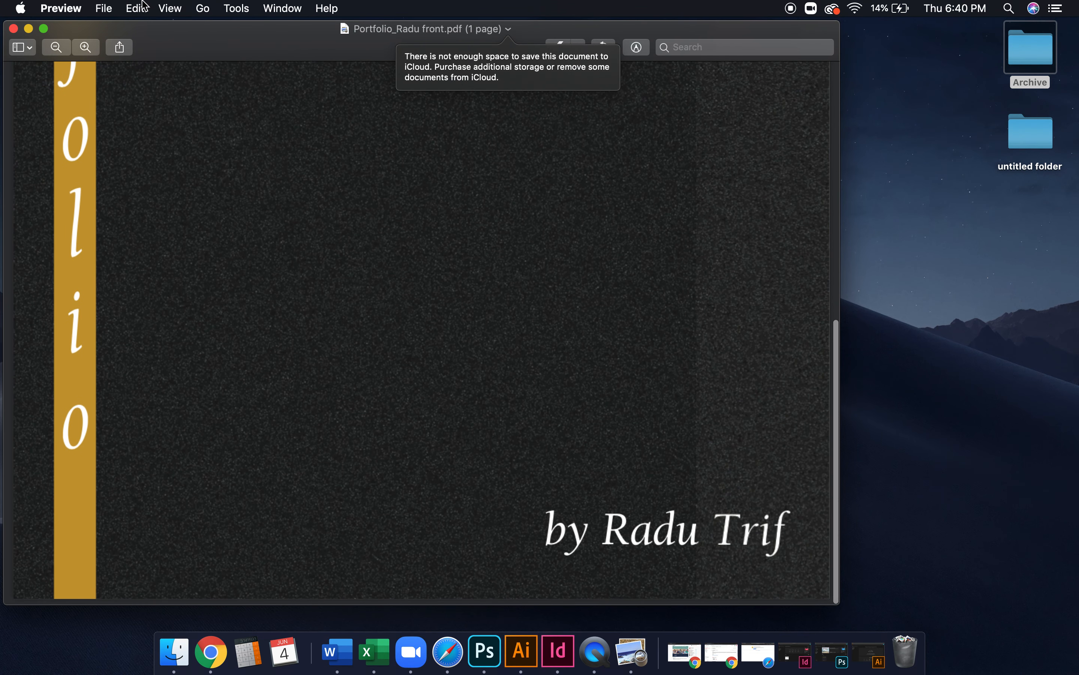
click(14, 28)
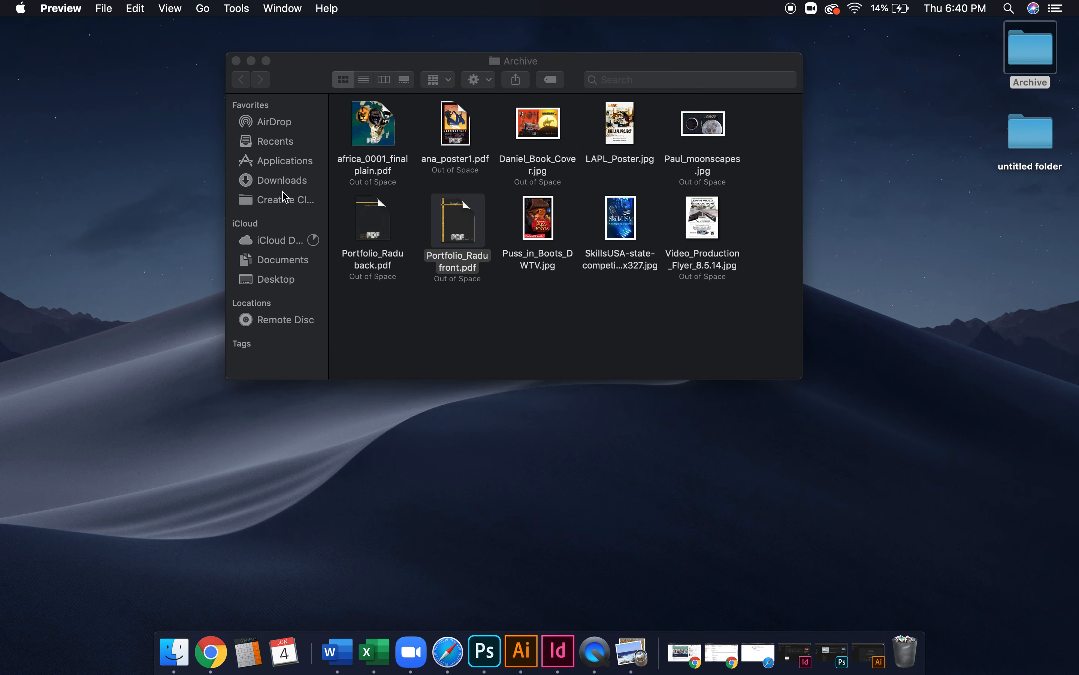
Open the portfolio back cover PDF, examine the whole page including the contact information area, and close it
double_click(373, 228)
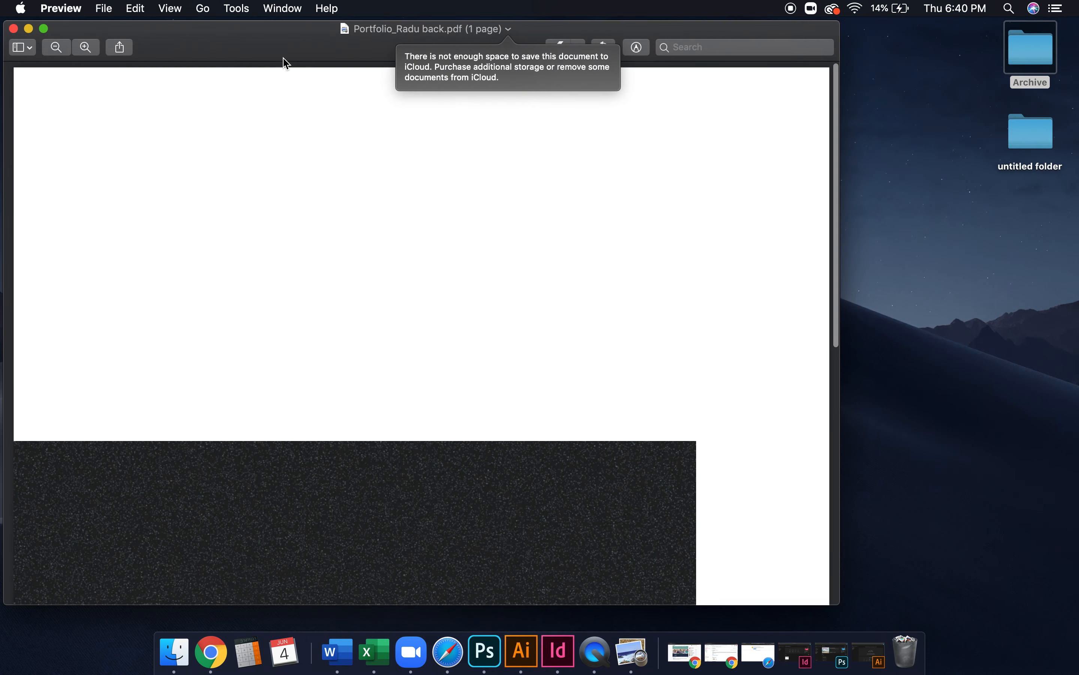
drag(282, 58, 496, 46)
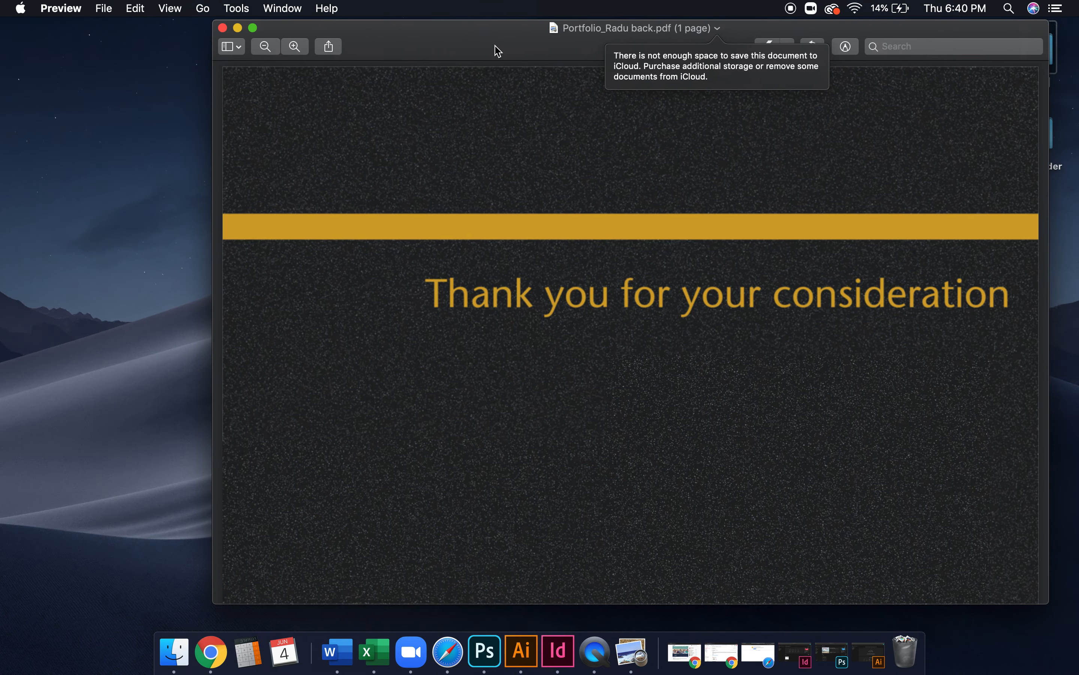
key(super+9)
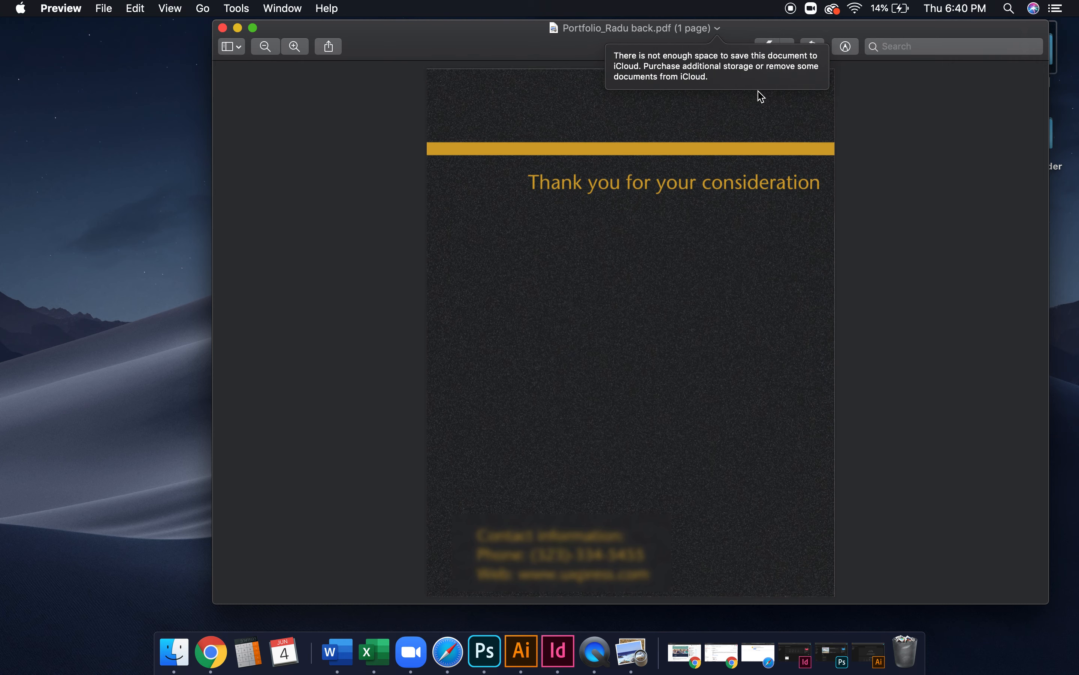
click(795, 89)
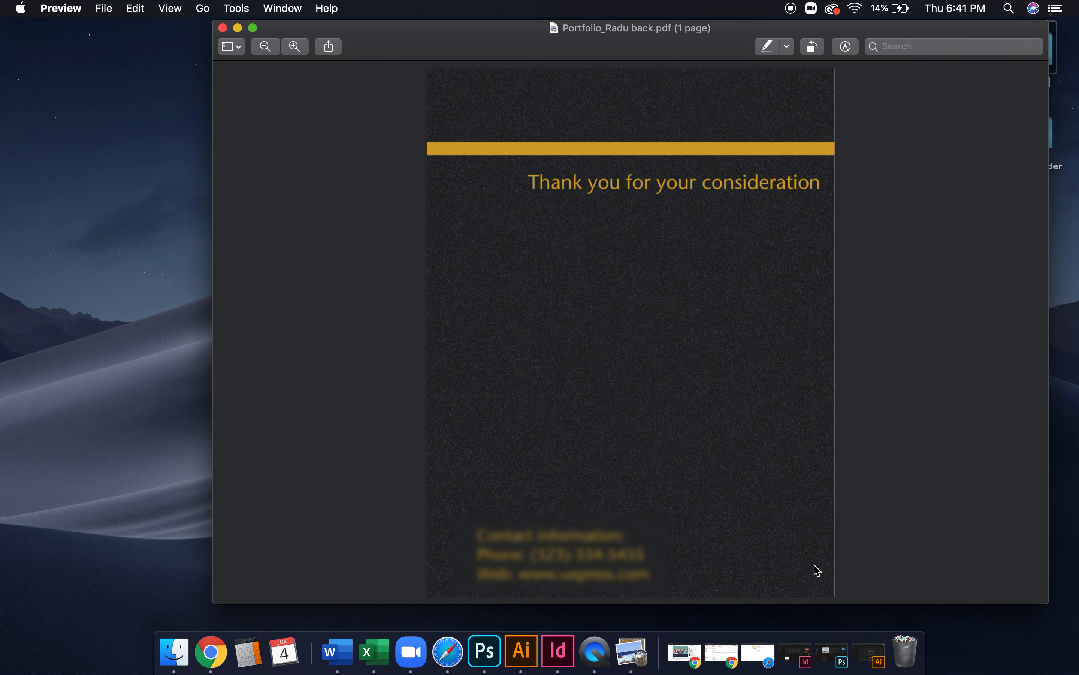
drag(223, 35, 223, 35)
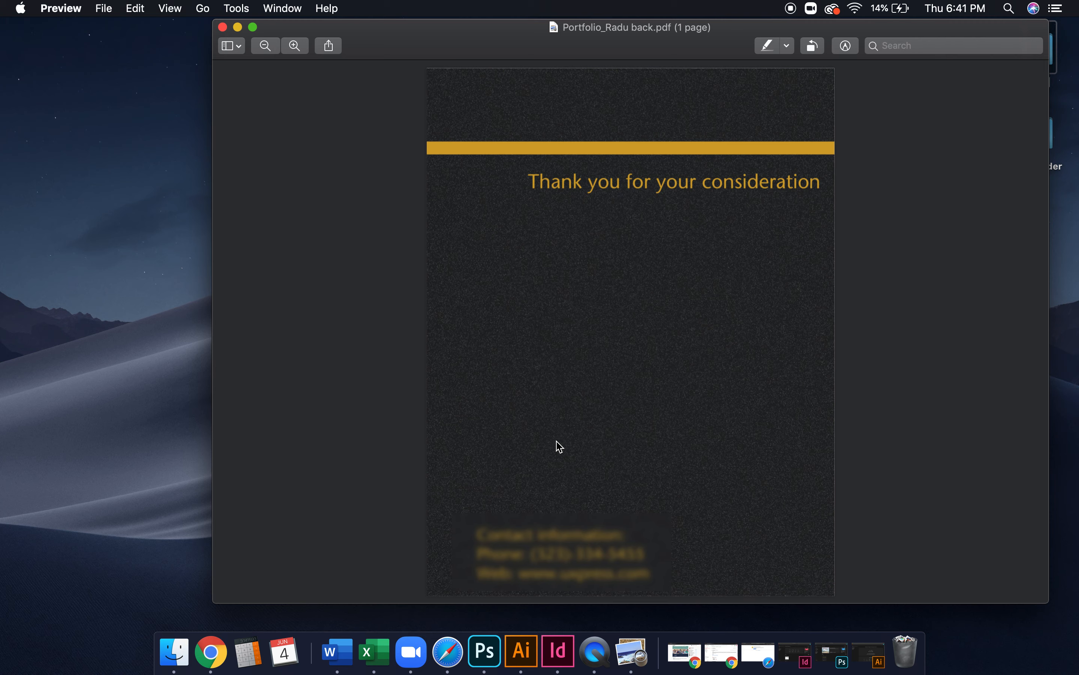
click(223, 28)
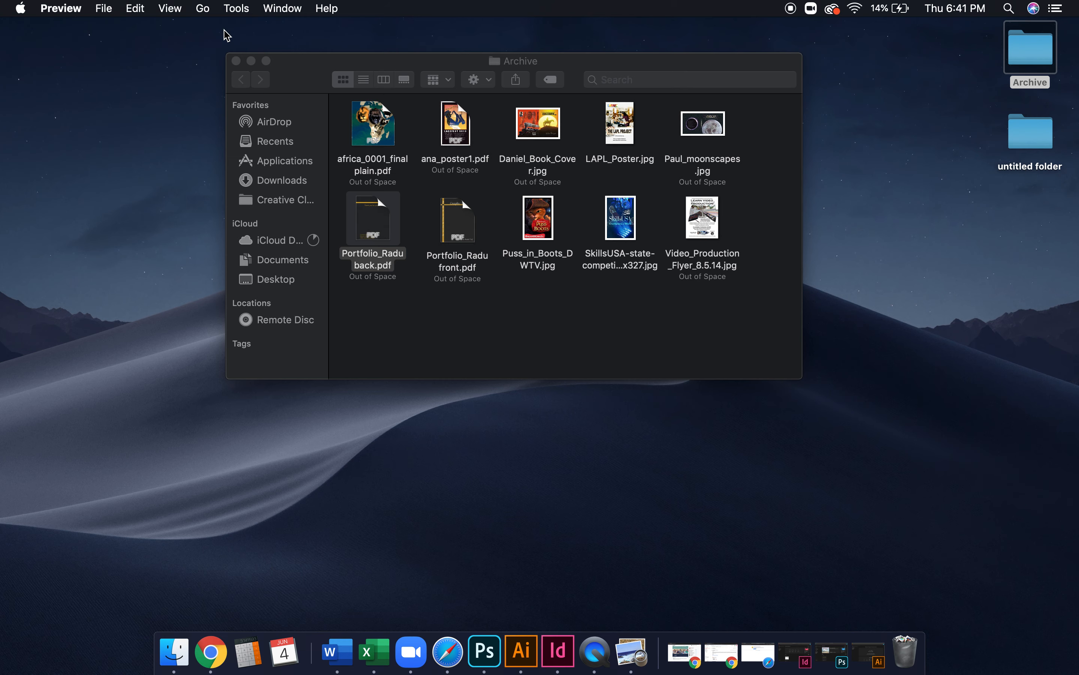
Switch to Adobe InDesign and start setting up a new document
drag(302, 65, 320, 101)
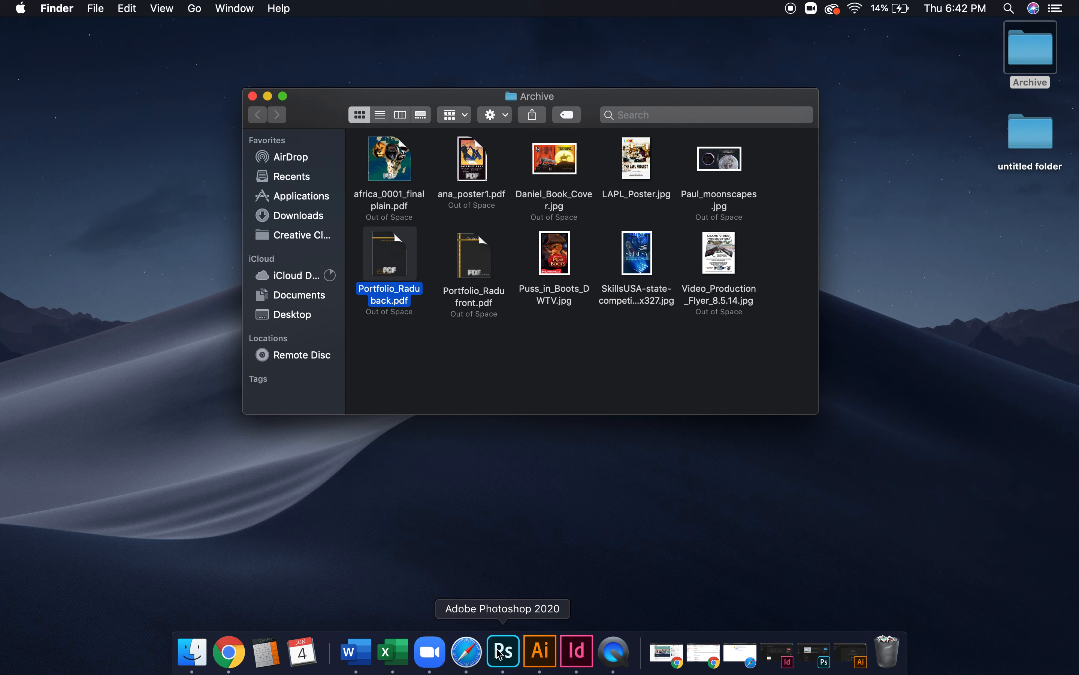
click(584, 656)
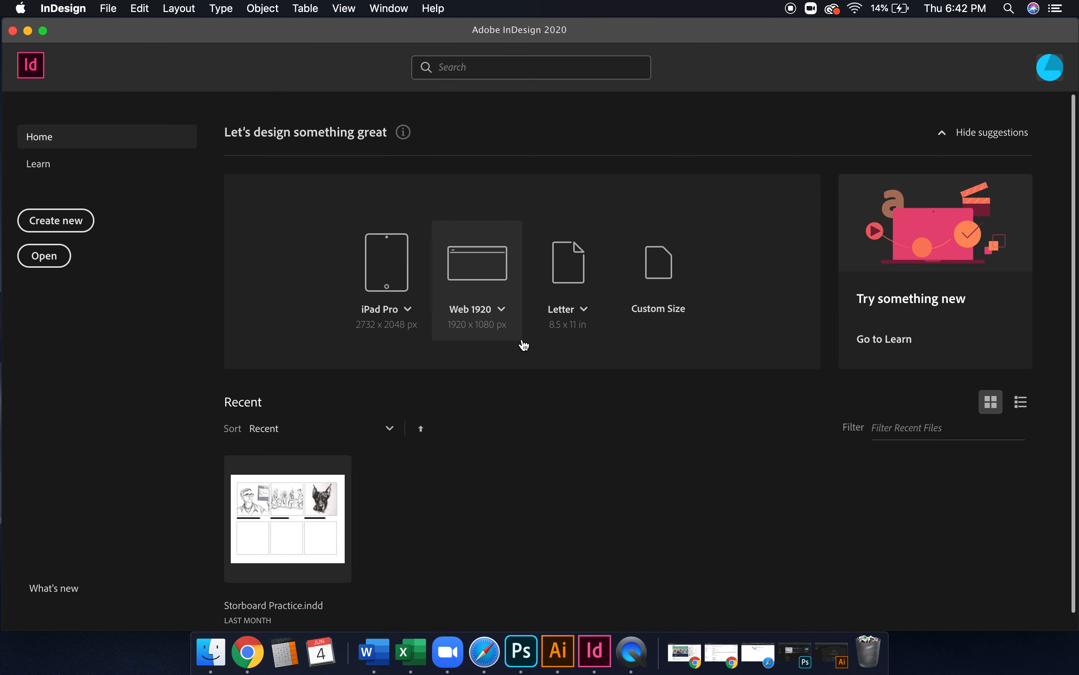
click(117, 6)
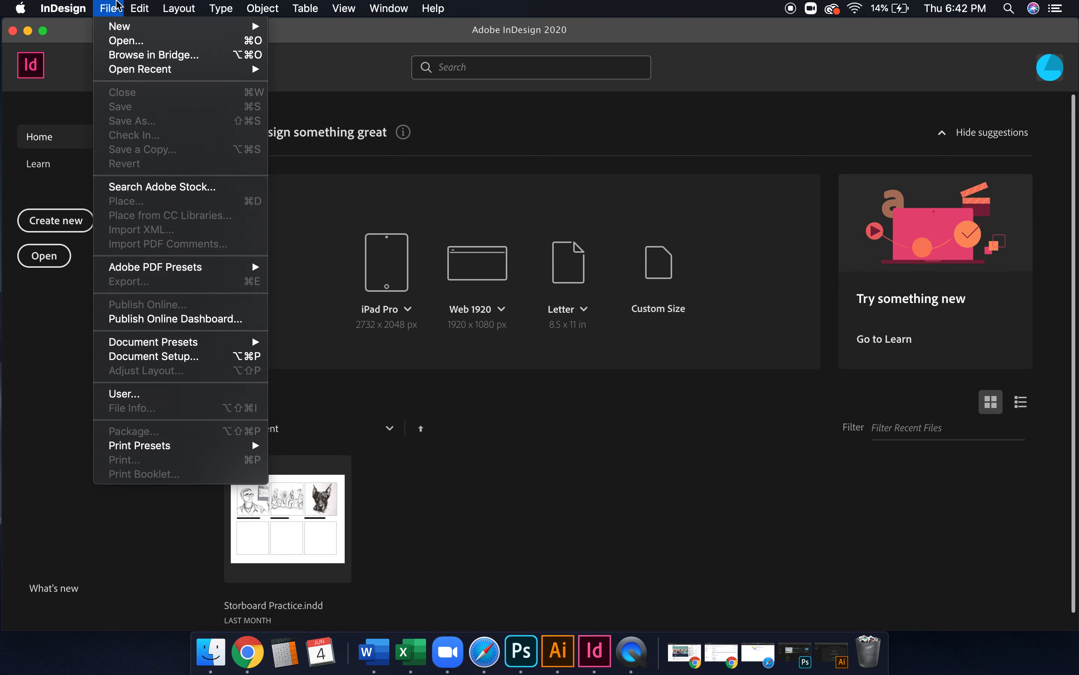
mouse_move(133, 26)
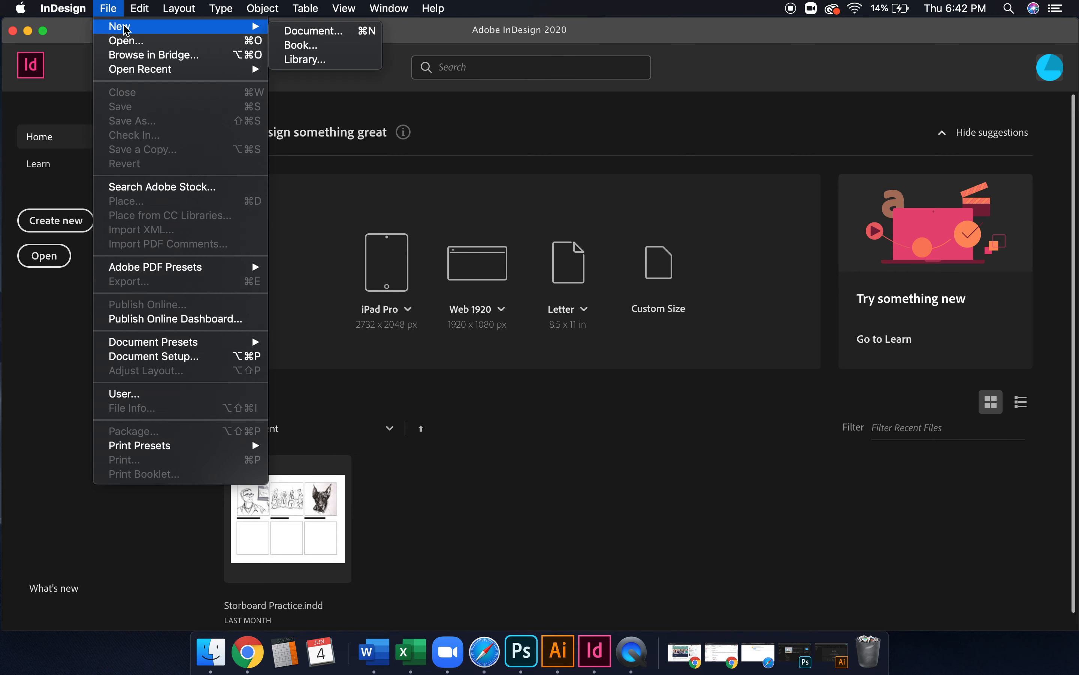
click(314, 31)
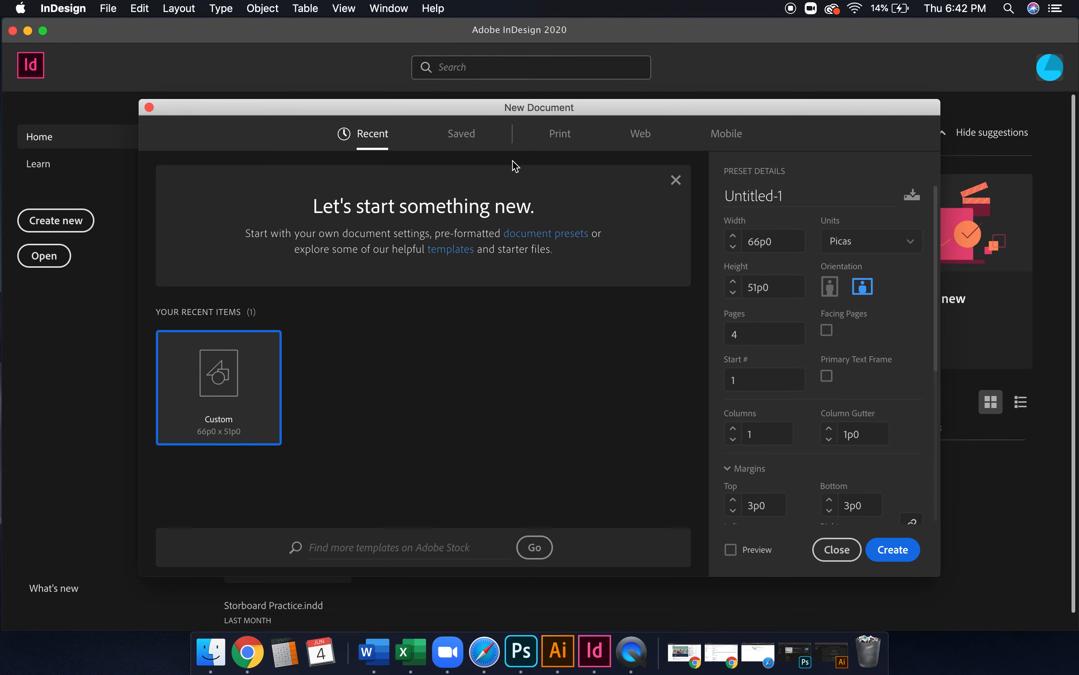
Choose the Print category's Letter preset for the new document and set its units to inches
click(571, 140)
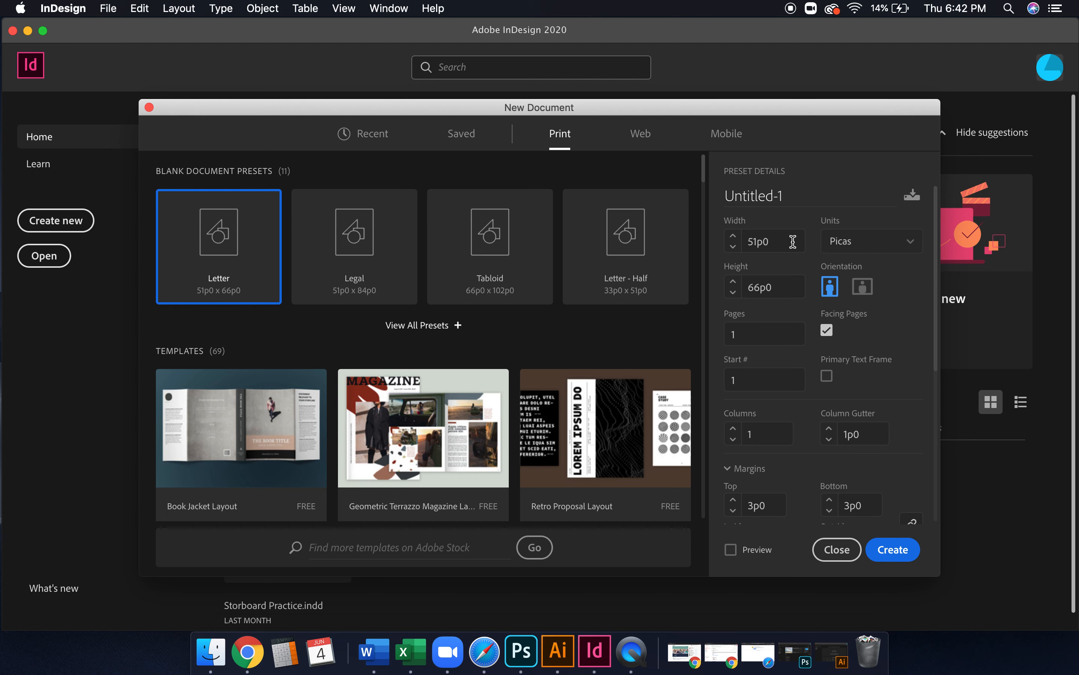
click(910, 244)
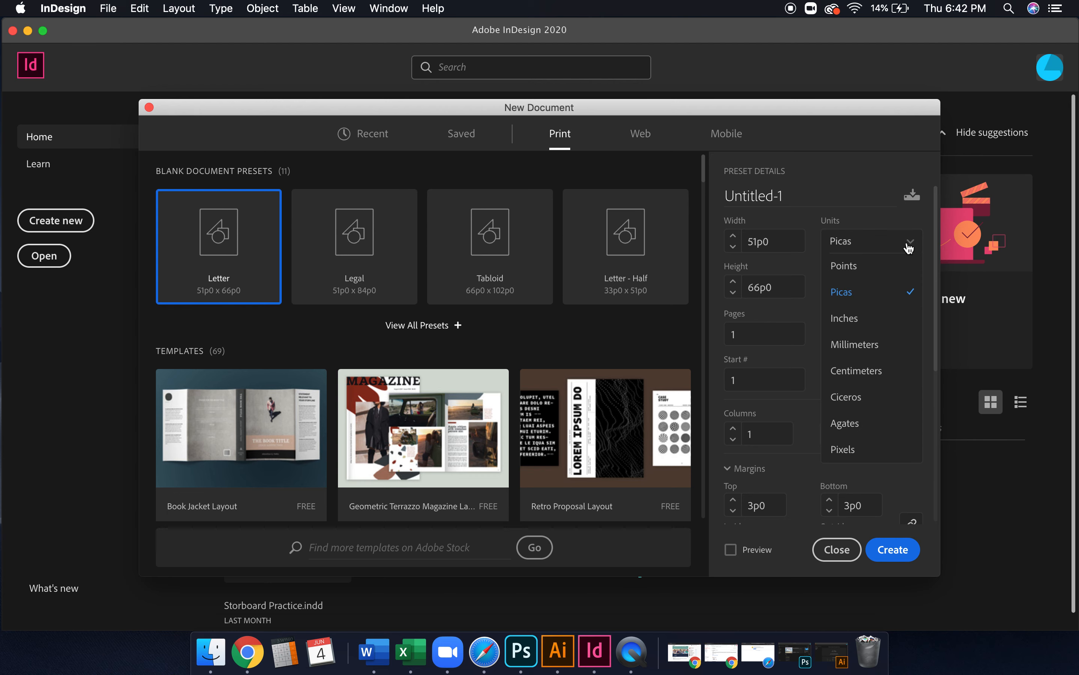
click(862, 319)
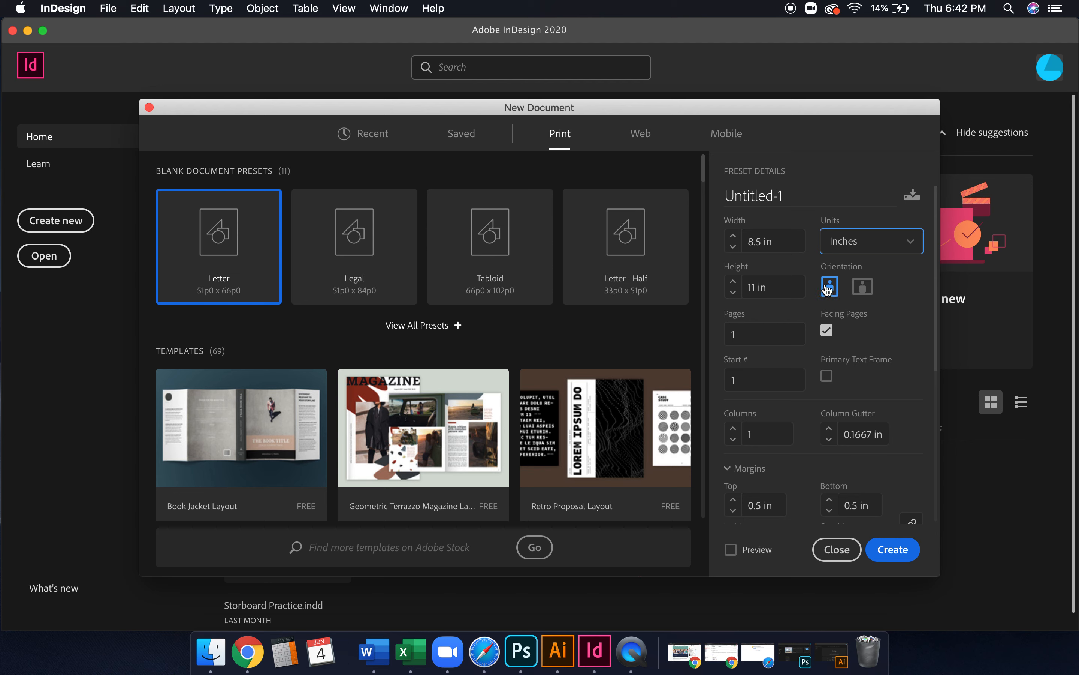
Try the landscape orientation for the new document and return it to portrait
click(867, 291)
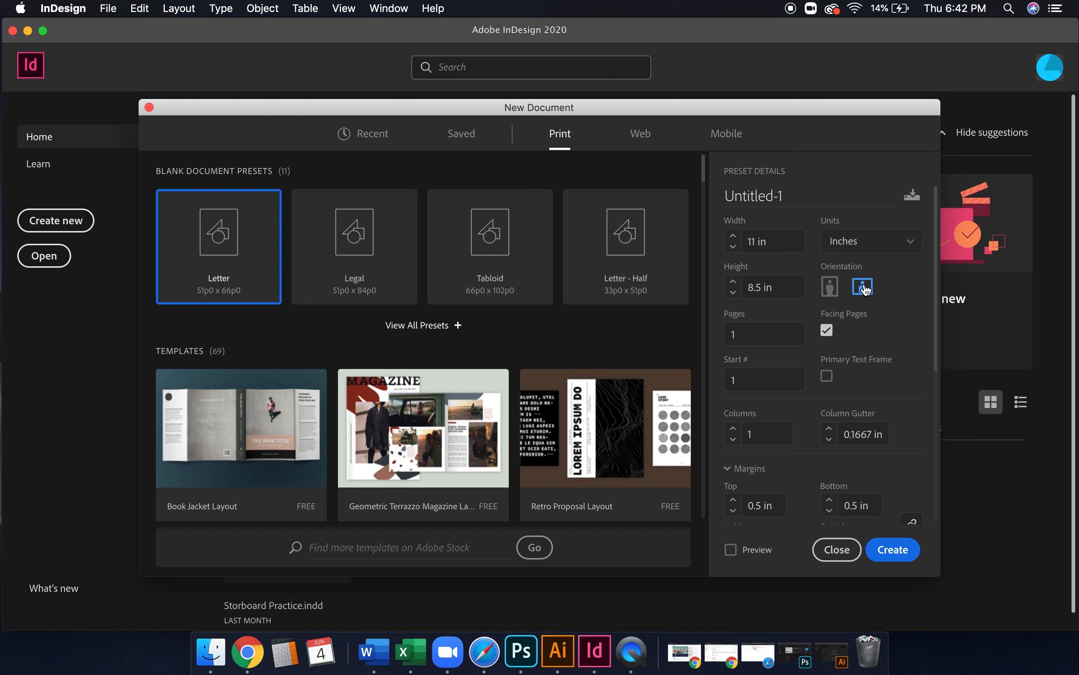
click(830, 286)
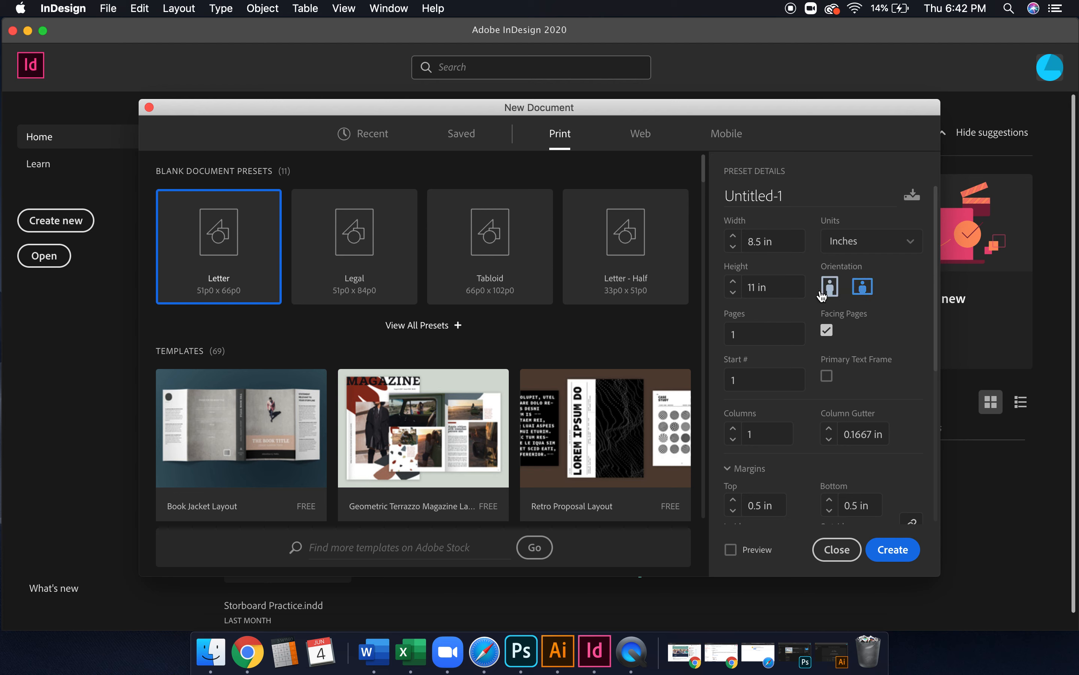
click(870, 290)
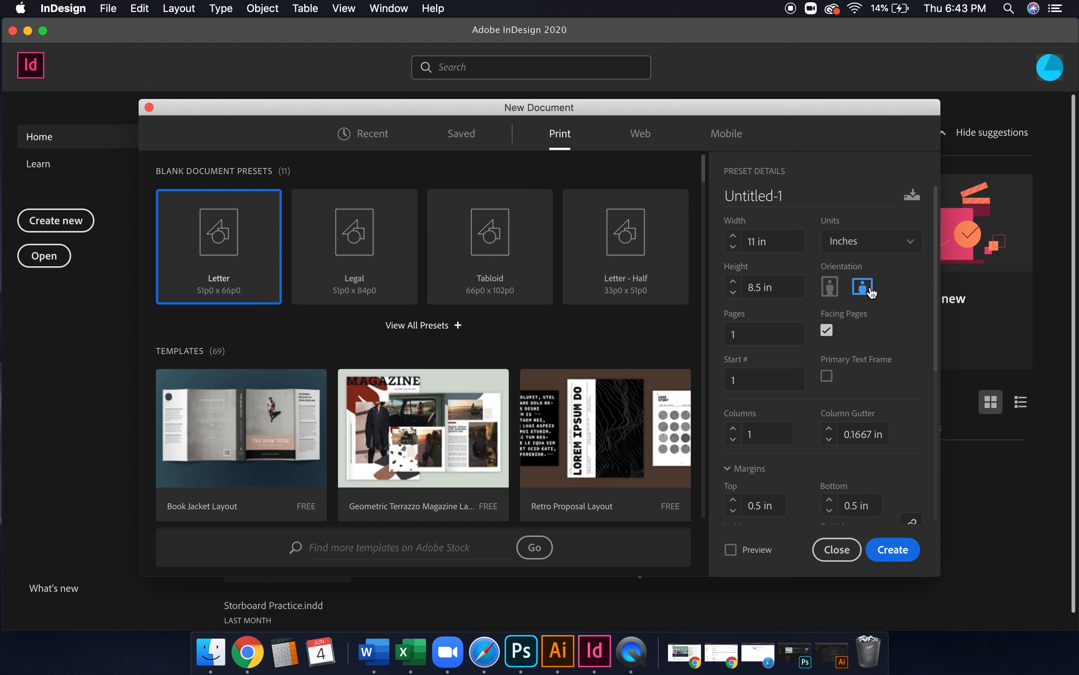
click(831, 291)
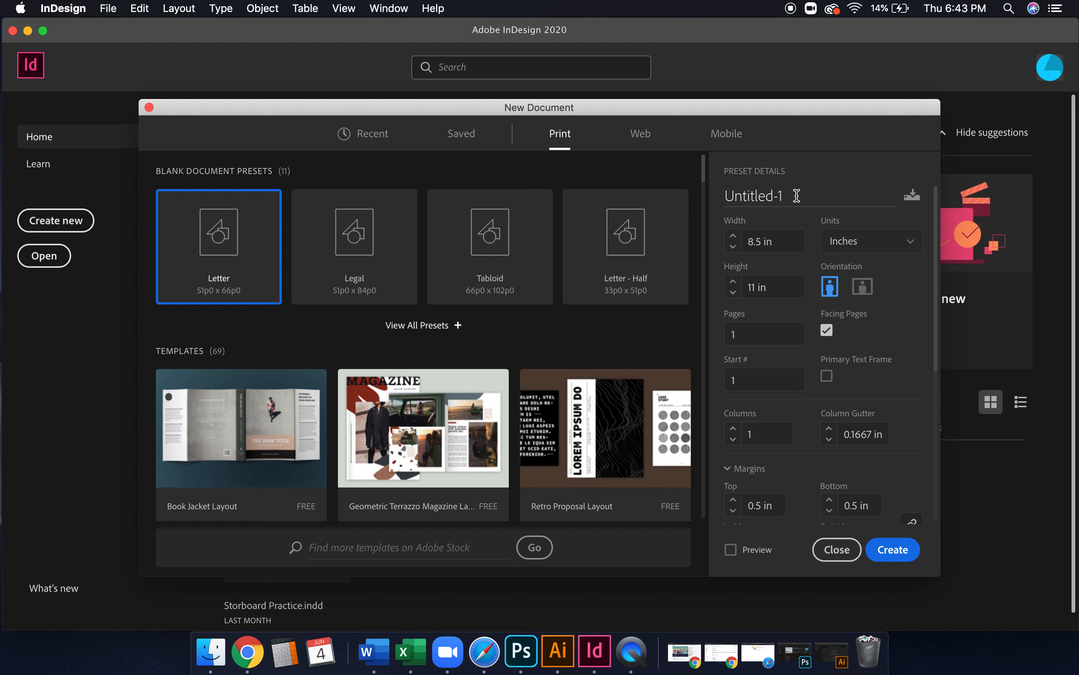
Set the new document to 8 pages with facing pages turned off, and create it
scroll(785, 408, down, 2)
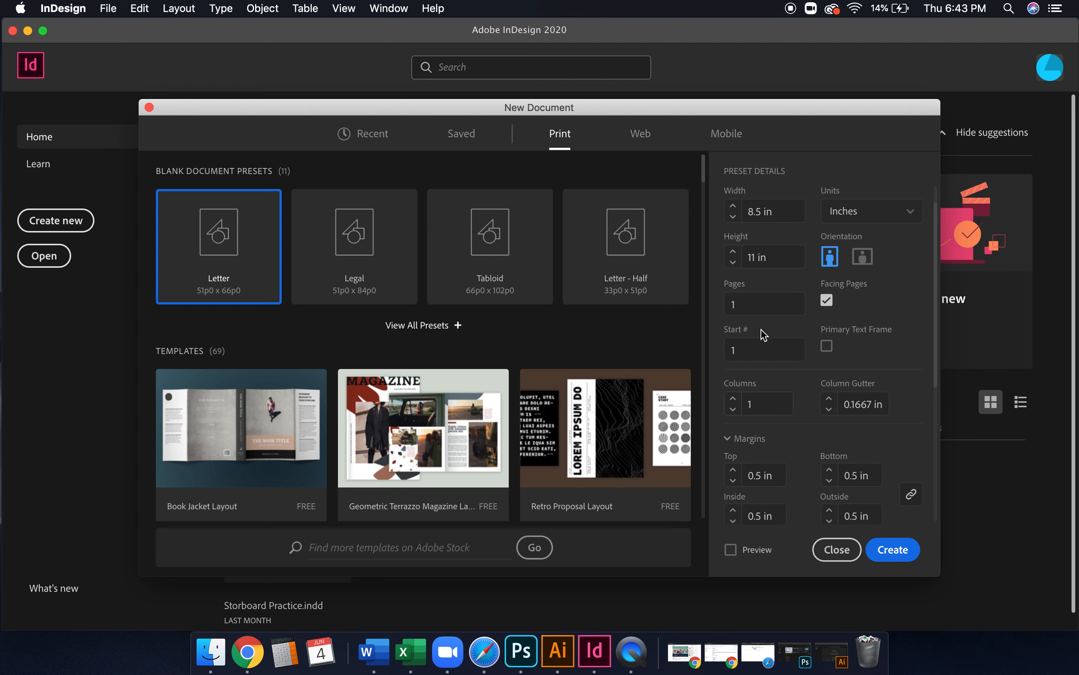
drag(744, 305, 723, 308)
text(8)
click(828, 305)
scroll(816, 407, down, 8)
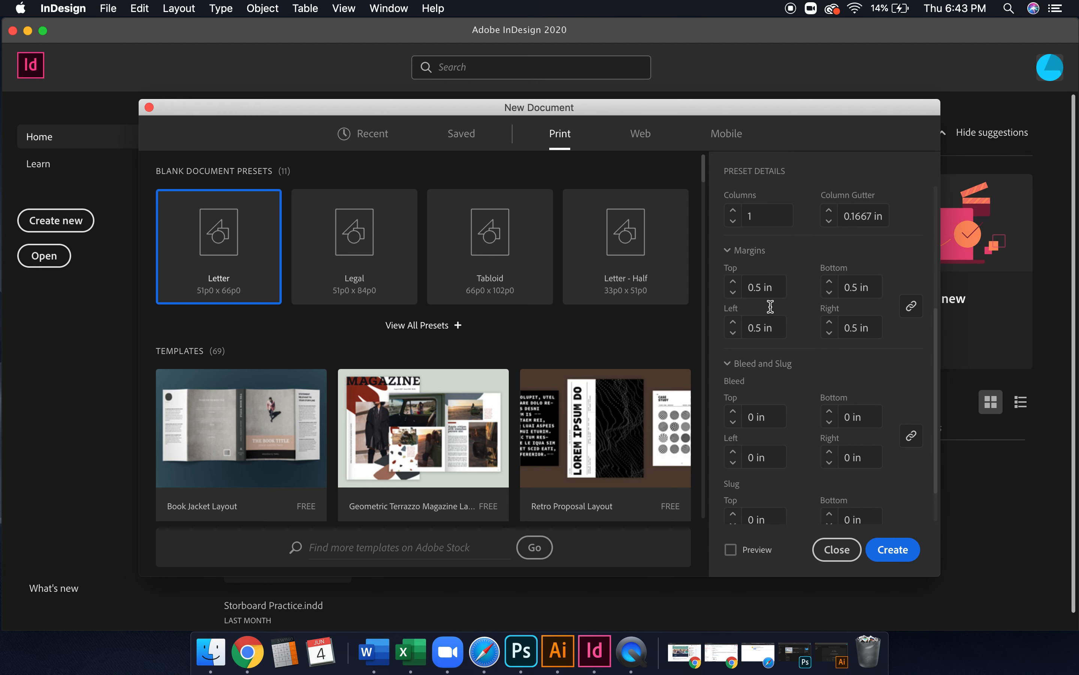
scroll(792, 401, down, 4)
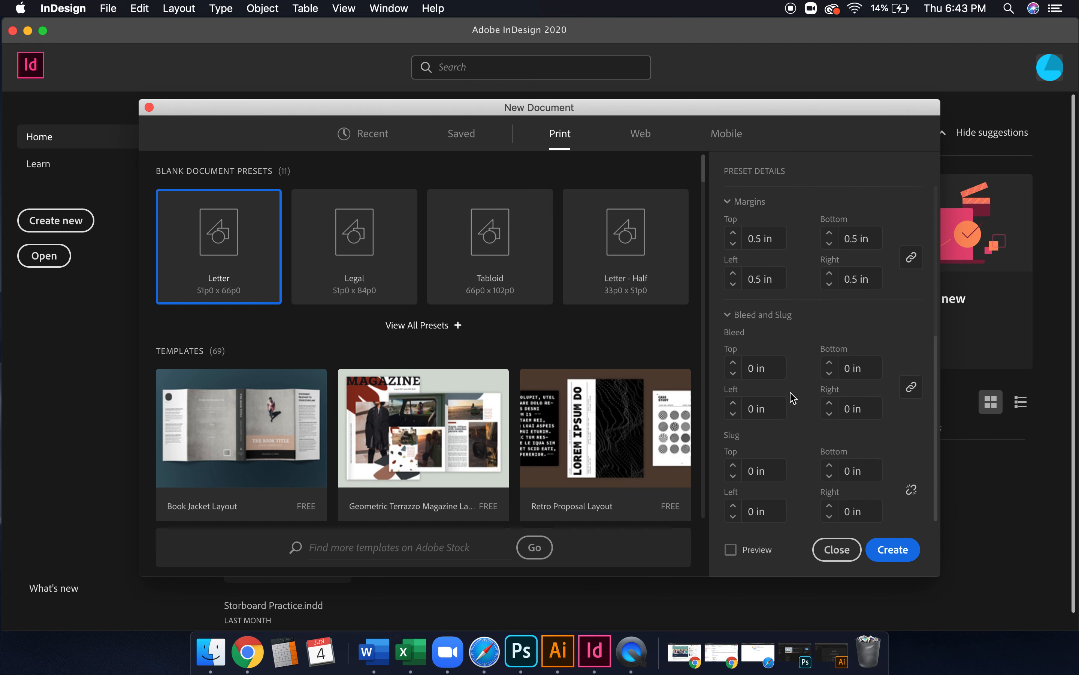
scroll(793, 397, up, 10)
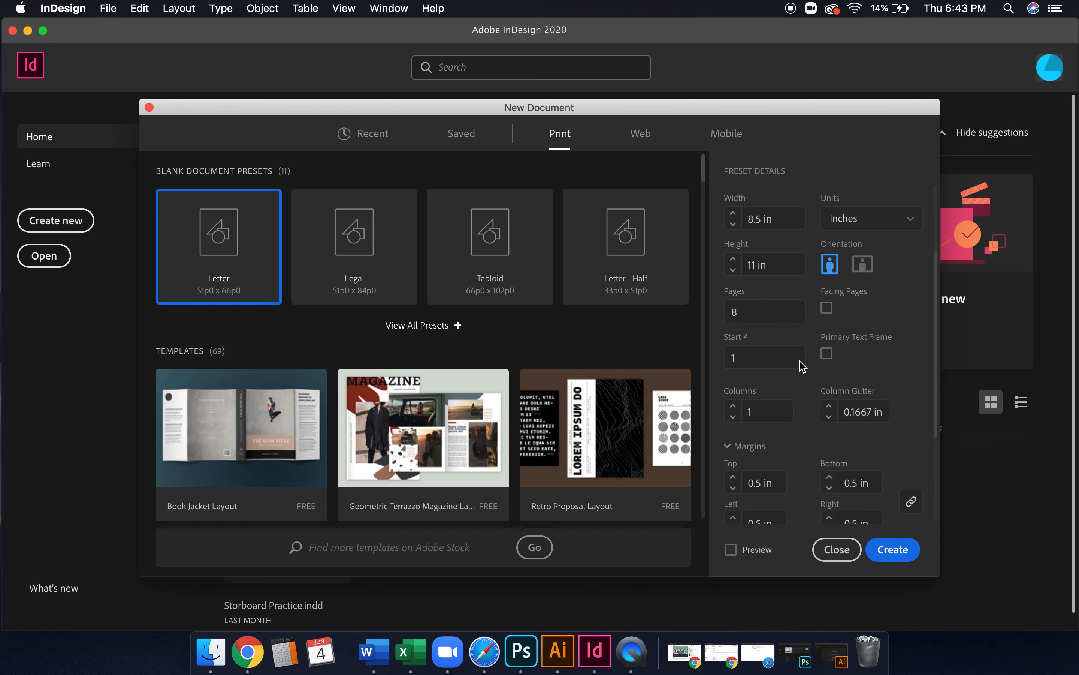
scroll(803, 366, up, 2)
click(887, 552)
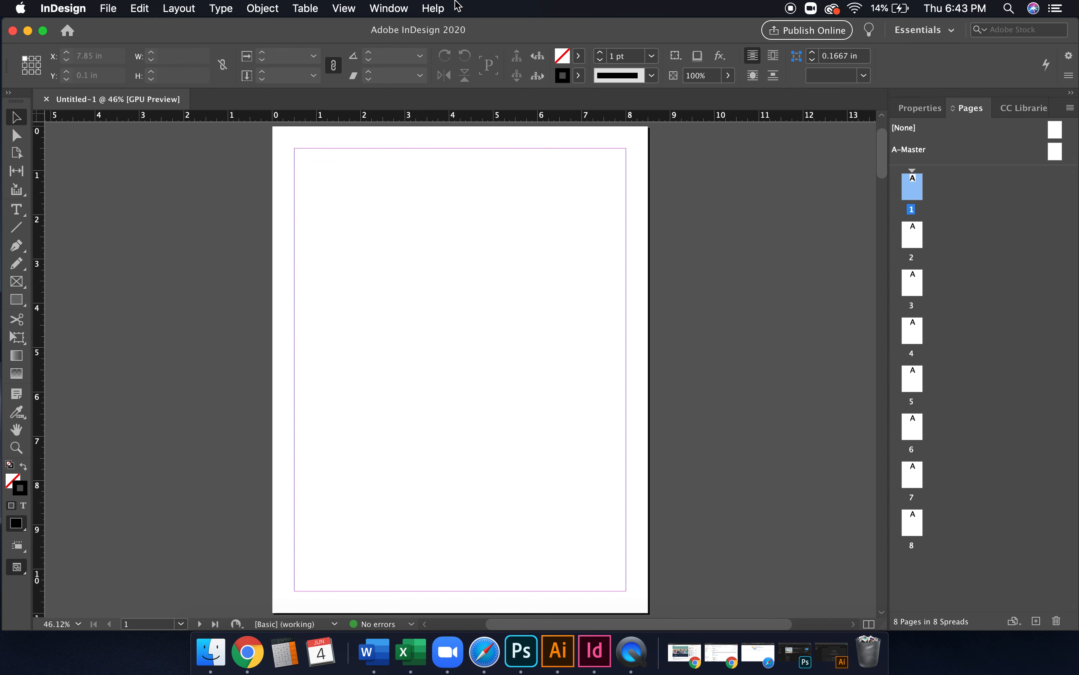
Switch to Finder to look over the portfolio files in the Archive folder, and return to InDesign
click(395, 5)
click(735, 206)
click(212, 652)
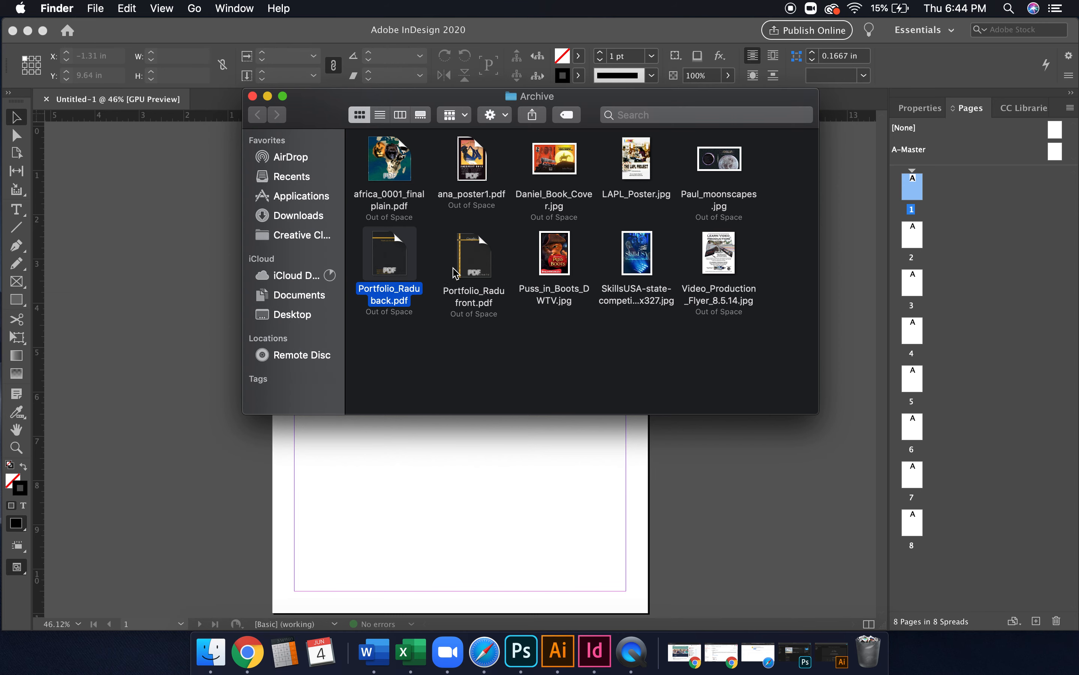
click(176, 278)
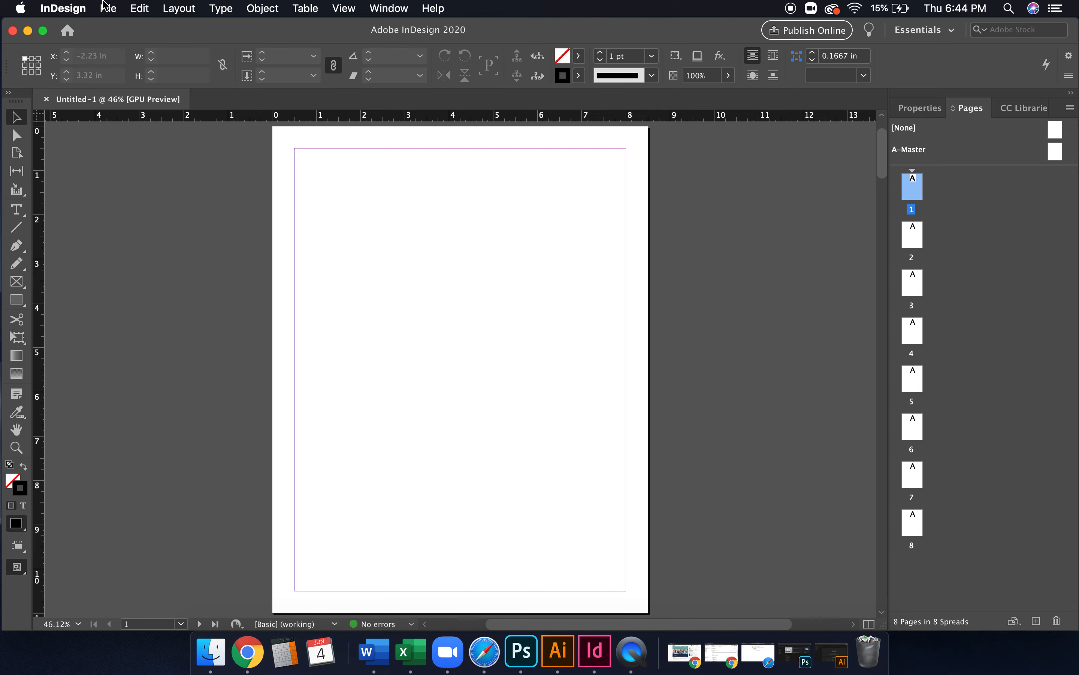
Place the portfolio front cover PDF from the Desktop's Archive folder on page 1 and align it to the page edges
click(107, 7)
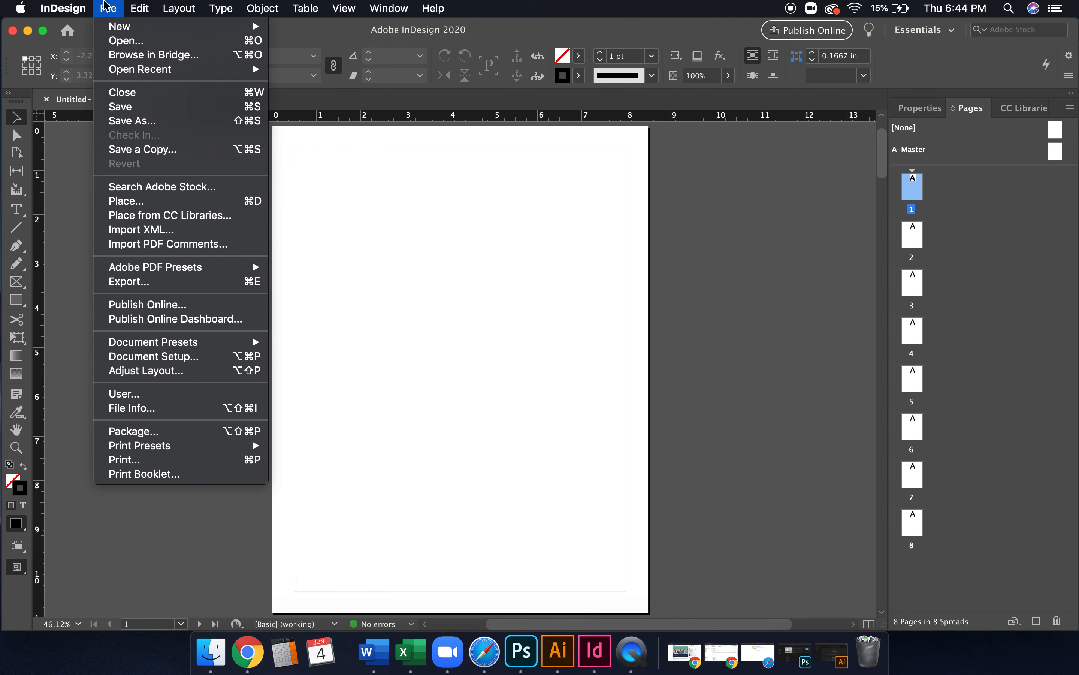
click(148, 204)
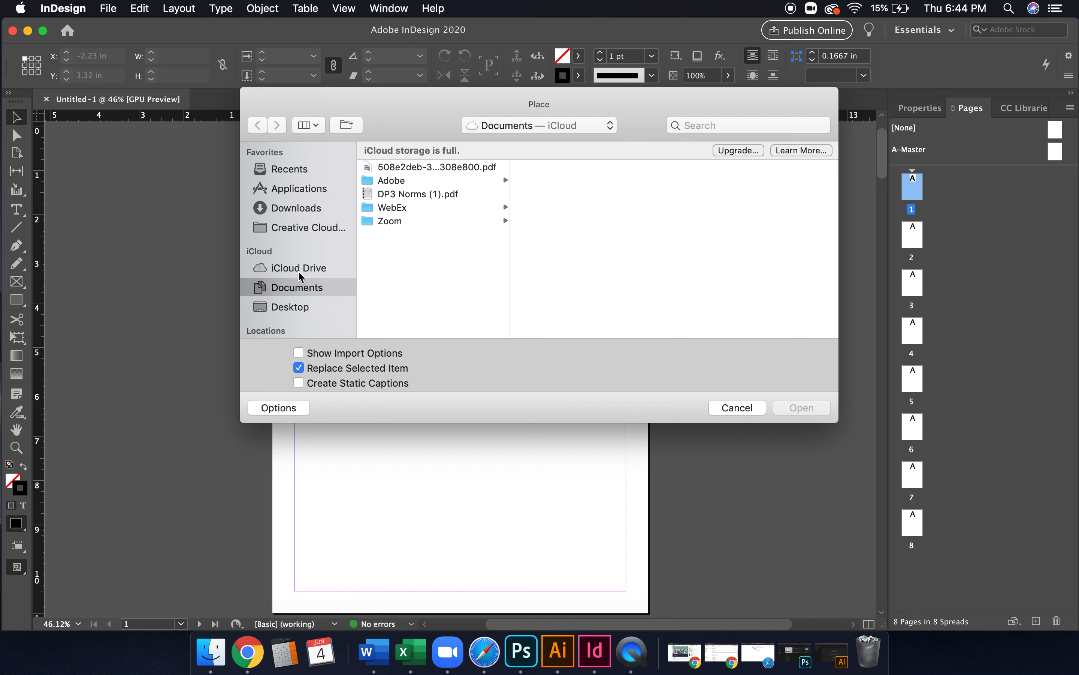
click(299, 307)
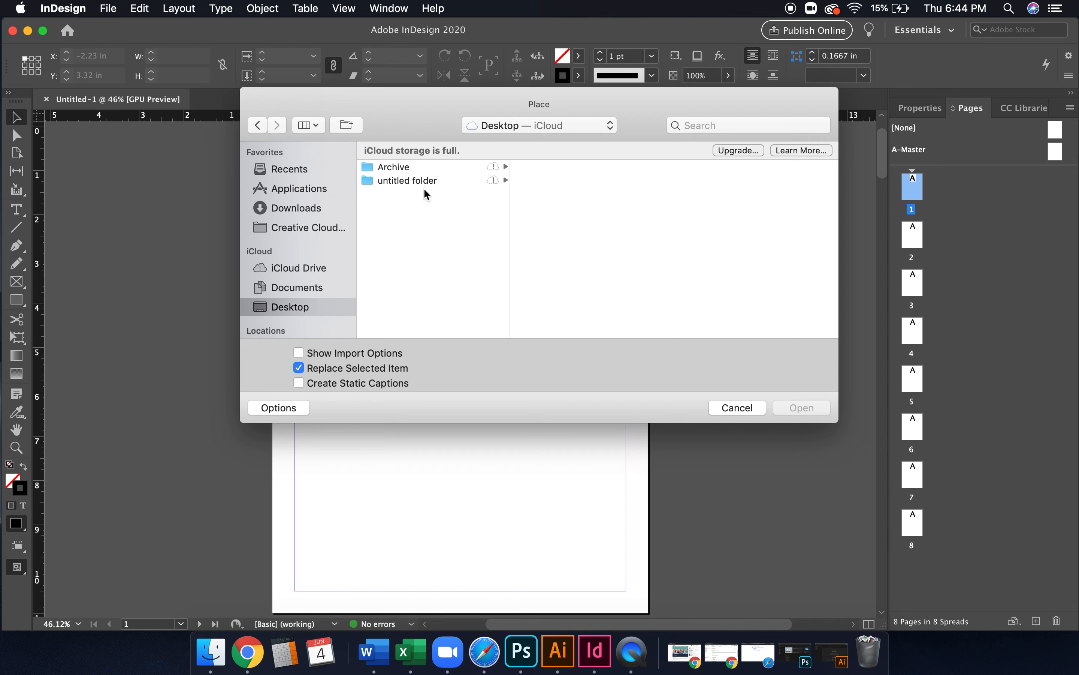
click(423, 170)
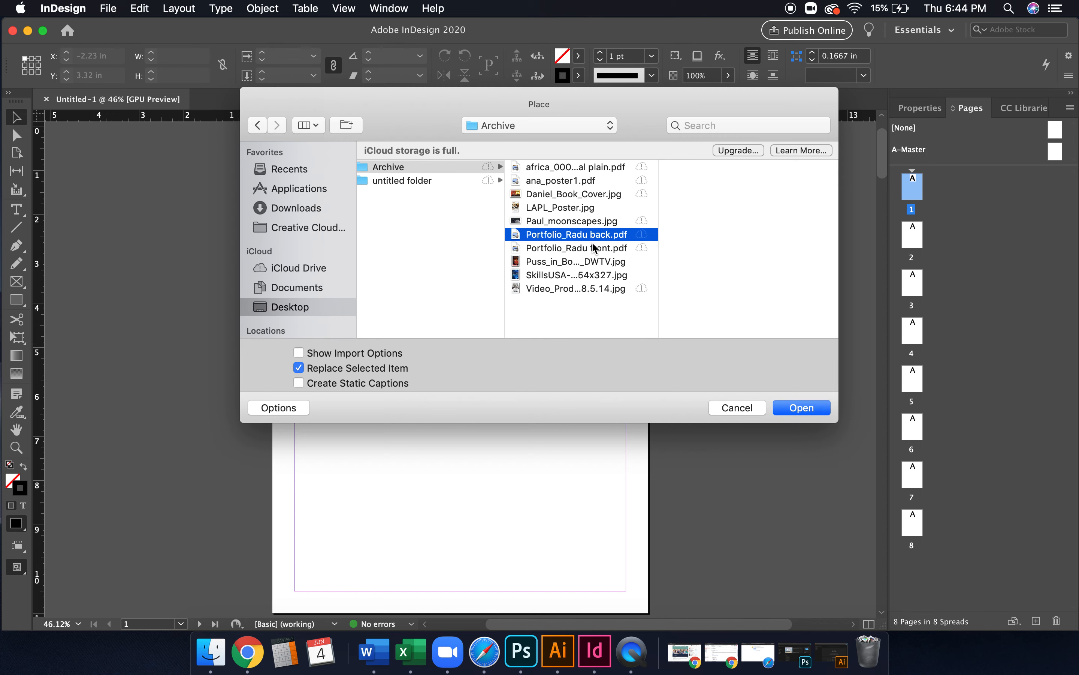
click(613, 249)
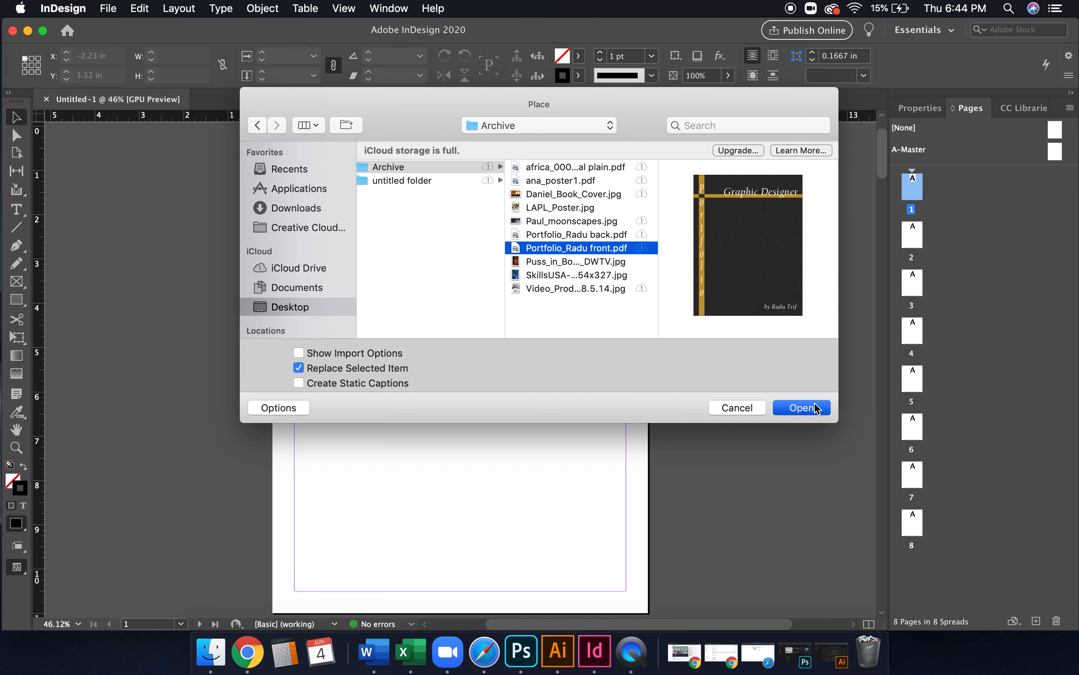
click(801, 408)
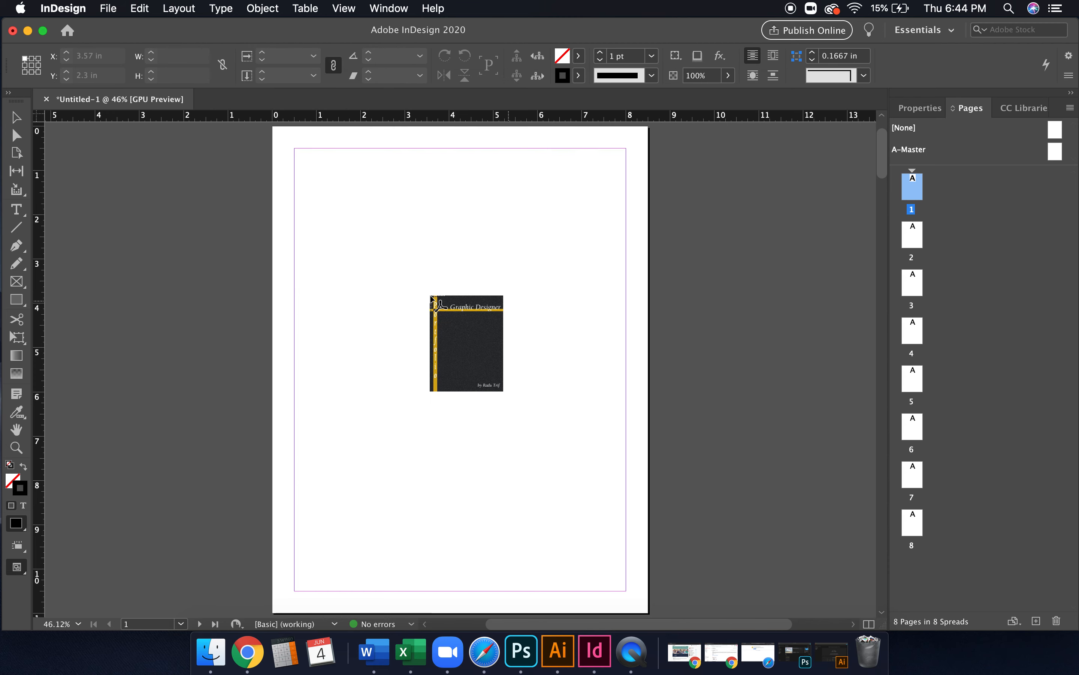
click(329, 200)
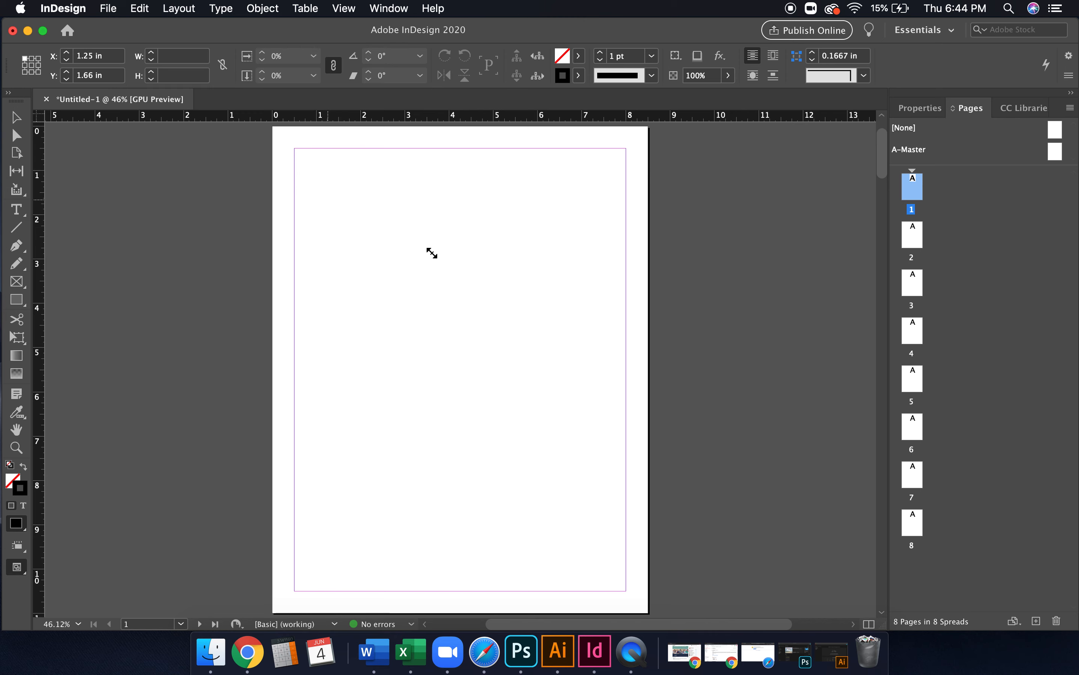
drag(441, 239, 389, 166)
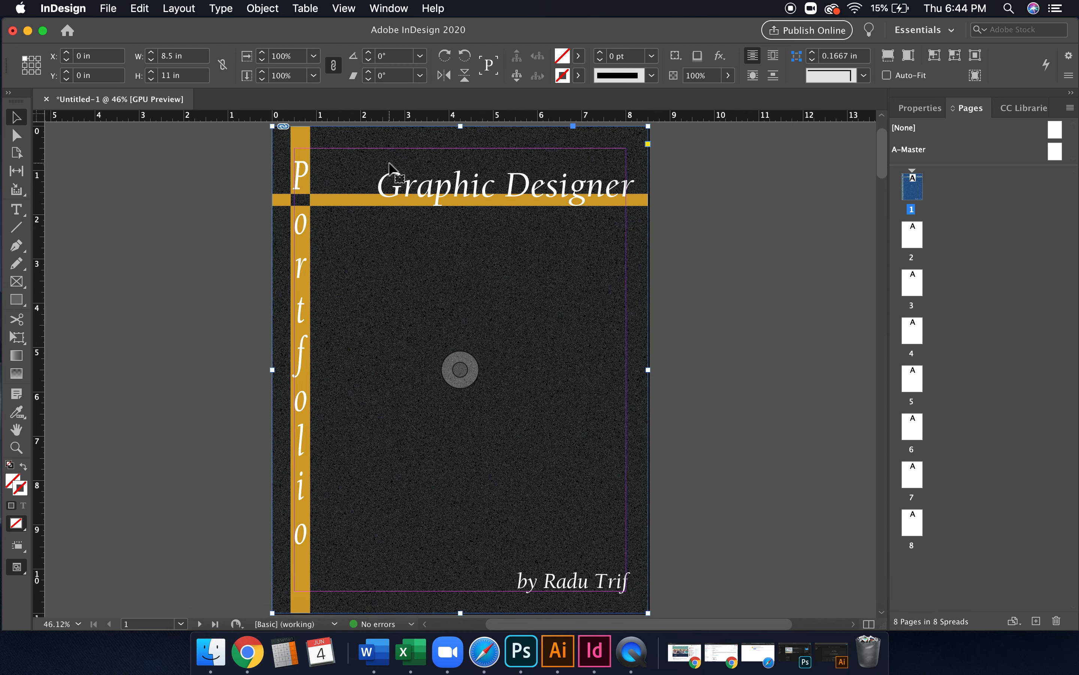
click(761, 214)
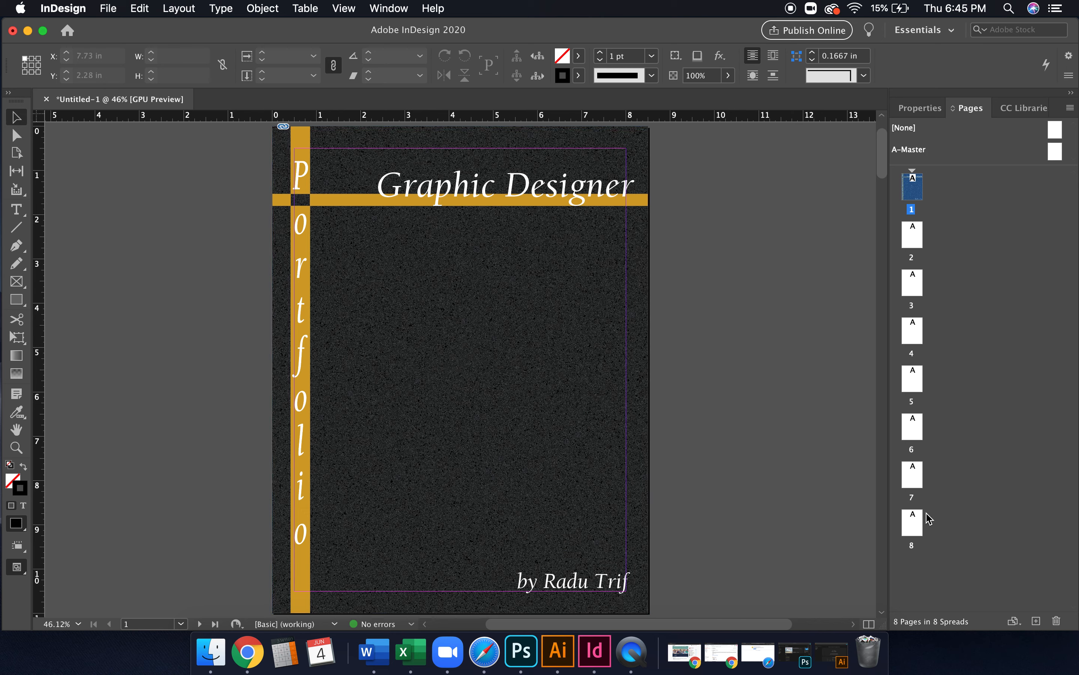
Place the portfolio back cover PDF on page 8 and align it to the page edges
click(918, 523)
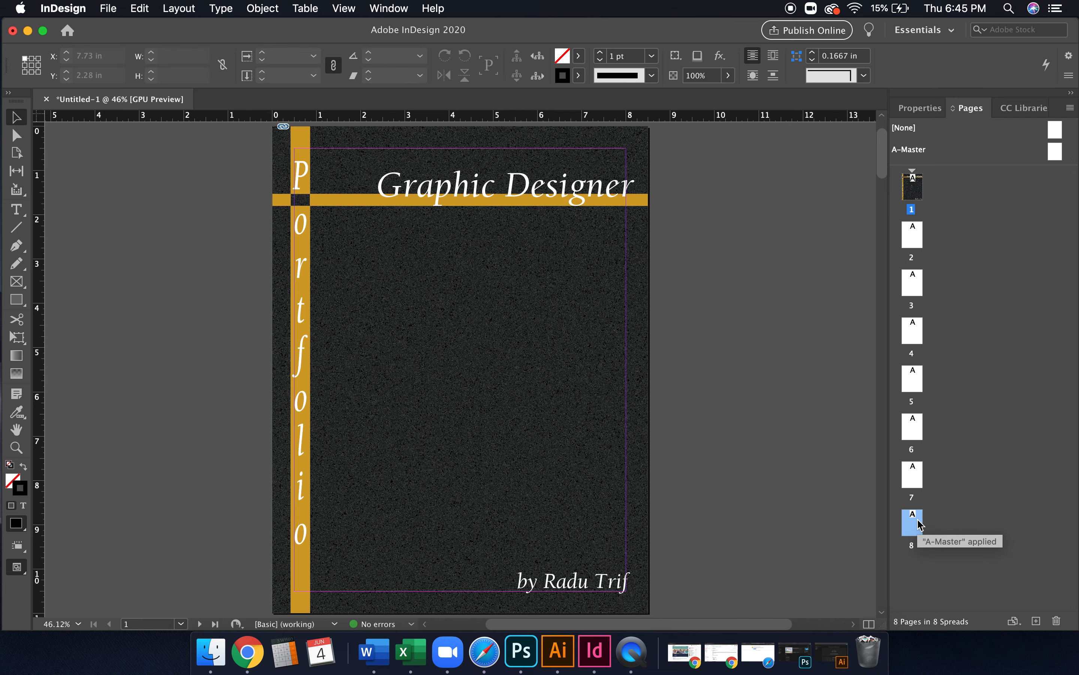
double_click(920, 525)
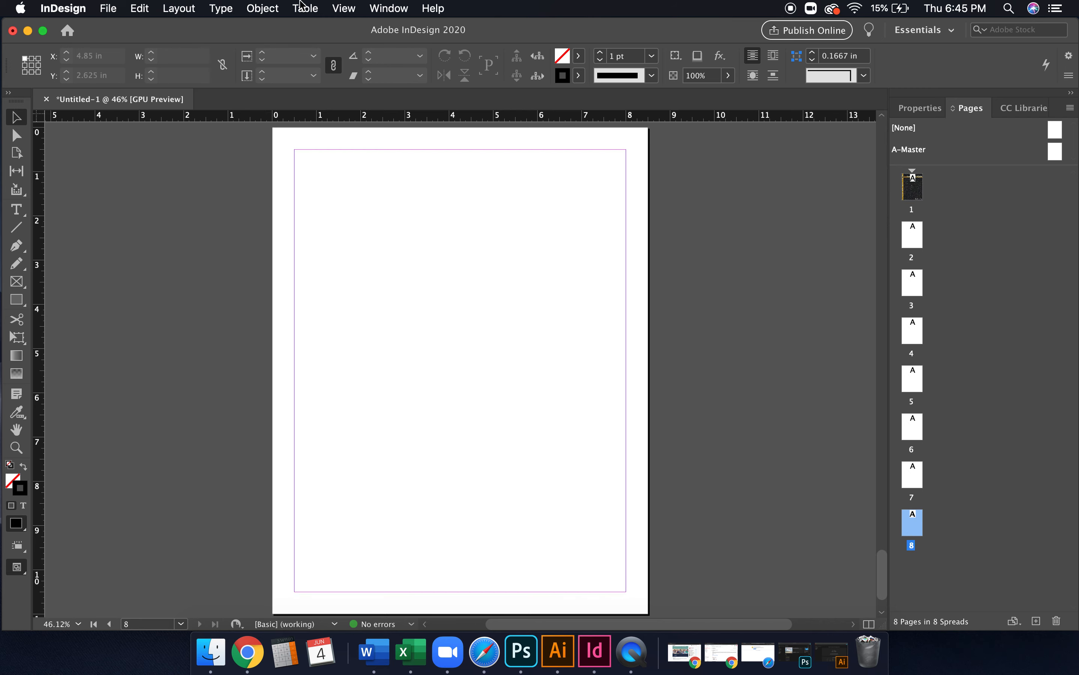
click(111, 8)
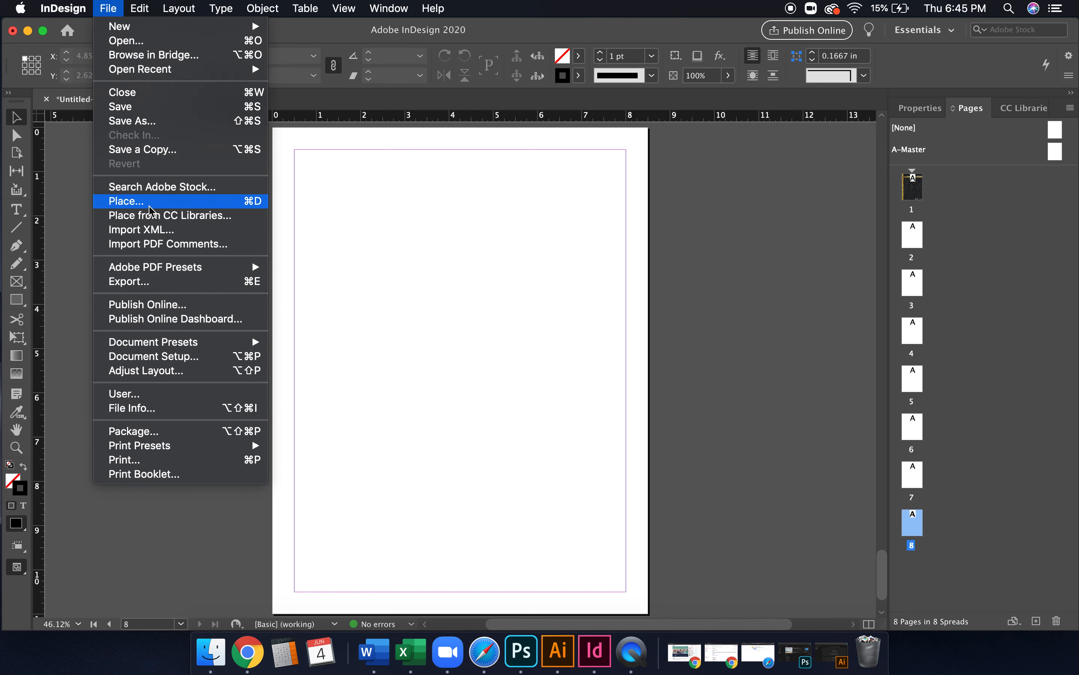
click(134, 201)
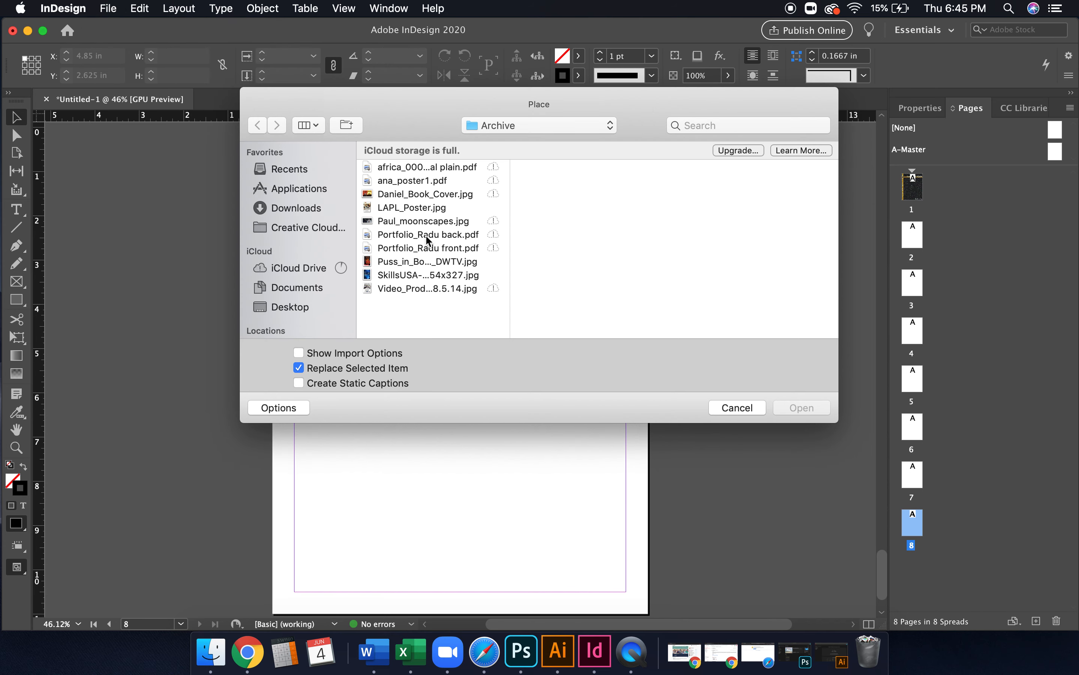
click(427, 235)
click(808, 409)
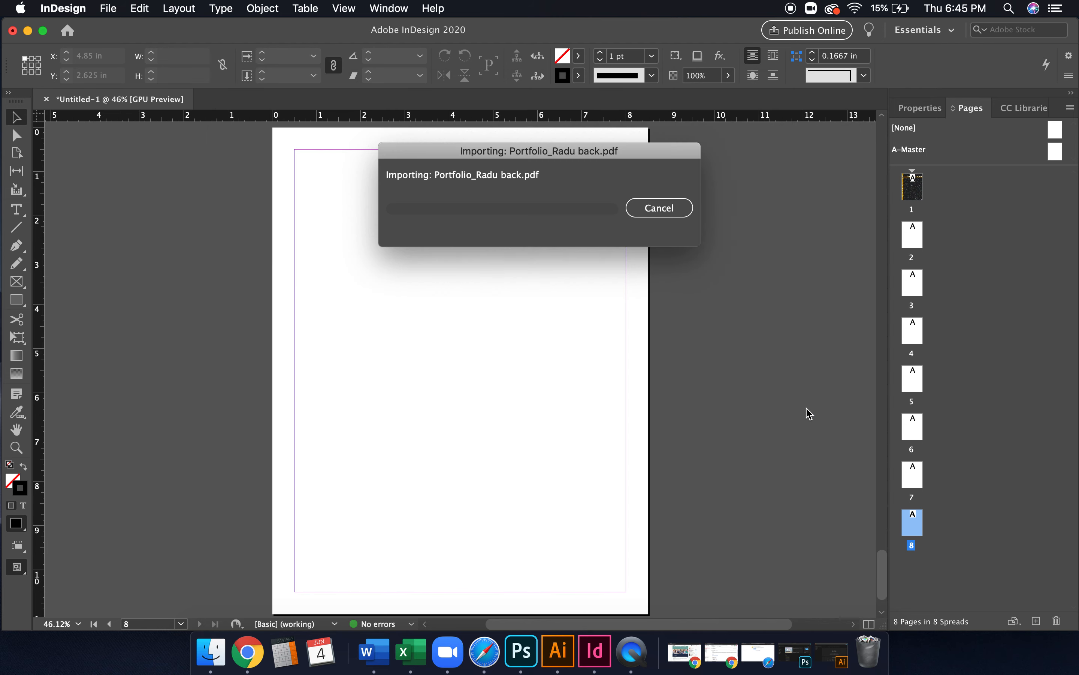
click(395, 262)
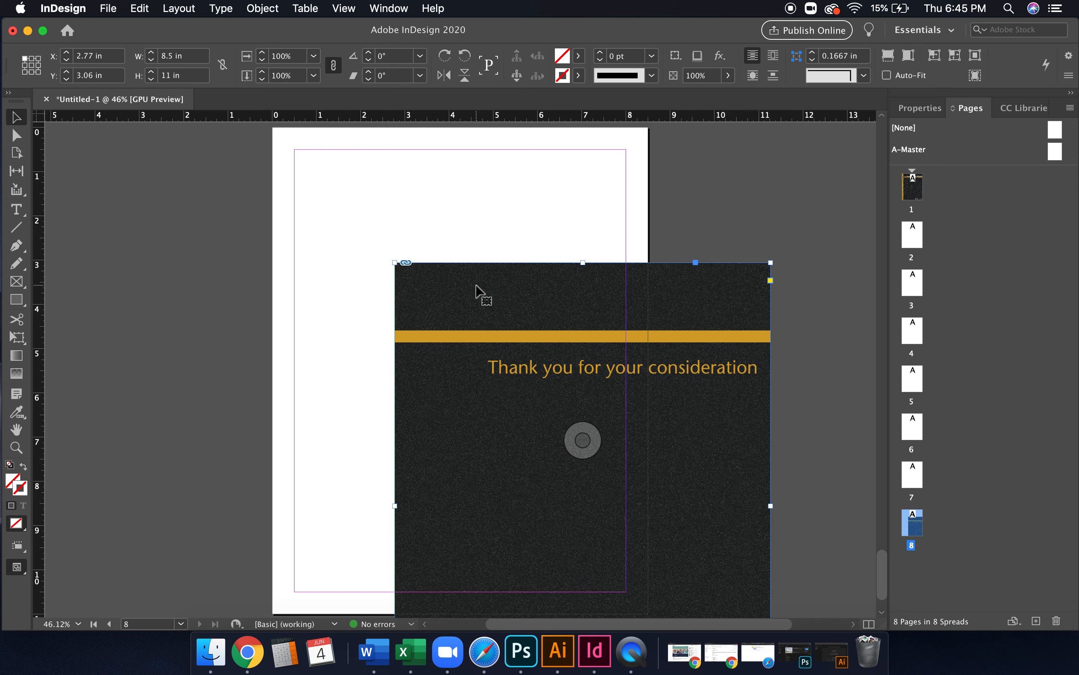
drag(477, 292, 357, 157)
click(716, 250)
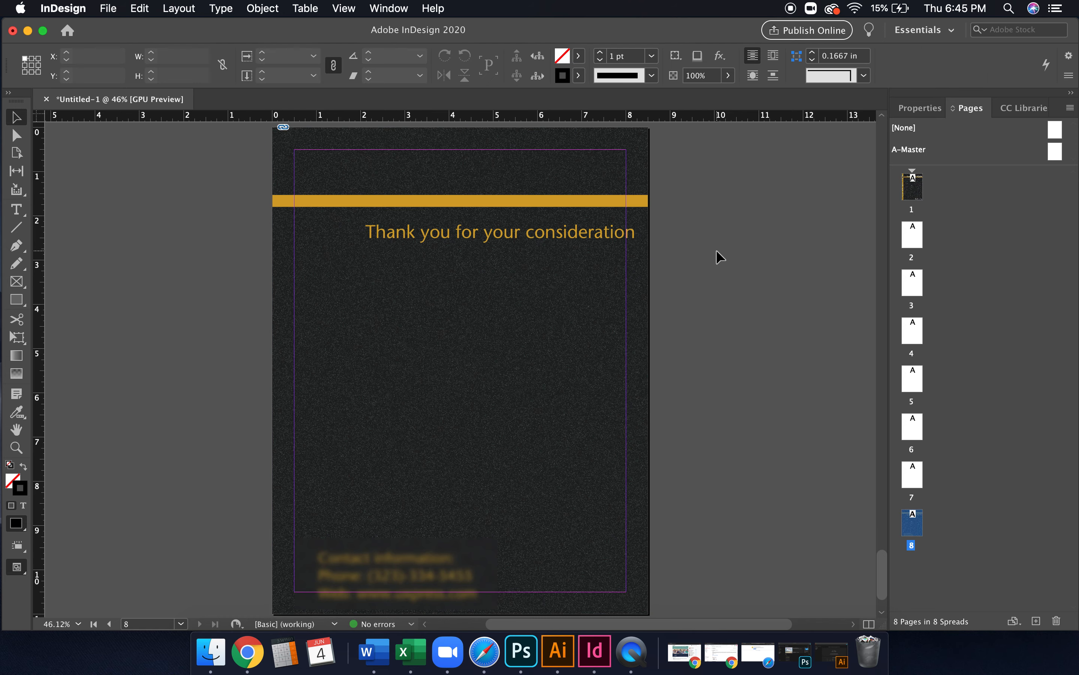
Place the Jazzfest 2013 poster PDF on page 2, with its frame at about X -0.53 in, Y 0 in
double_click(914, 241)
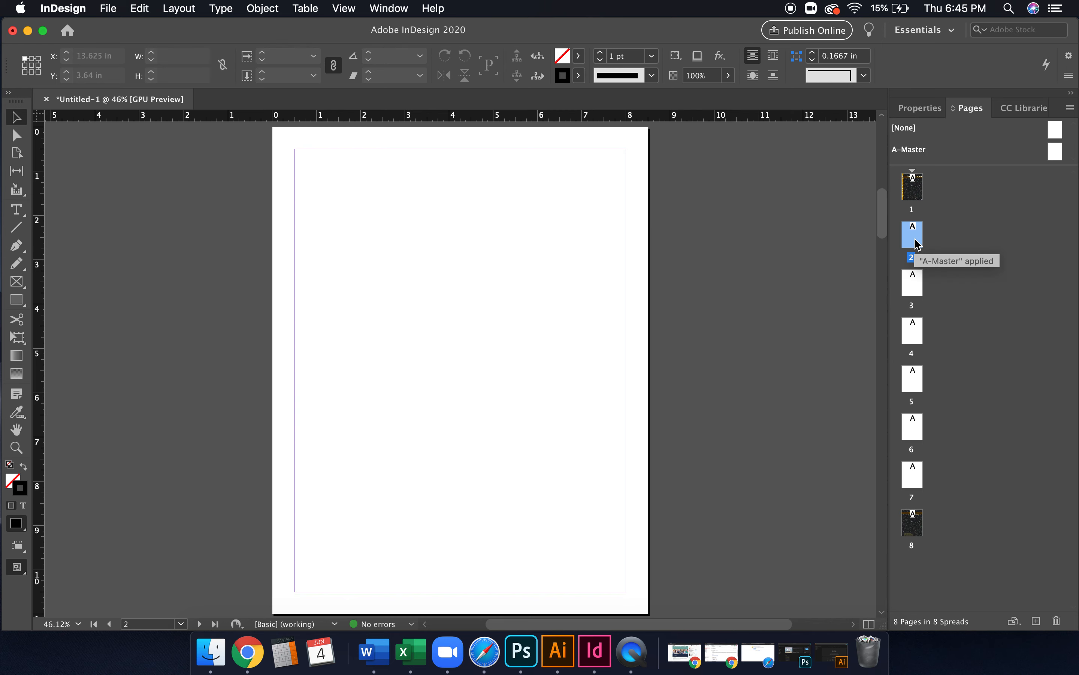
click(118, 6)
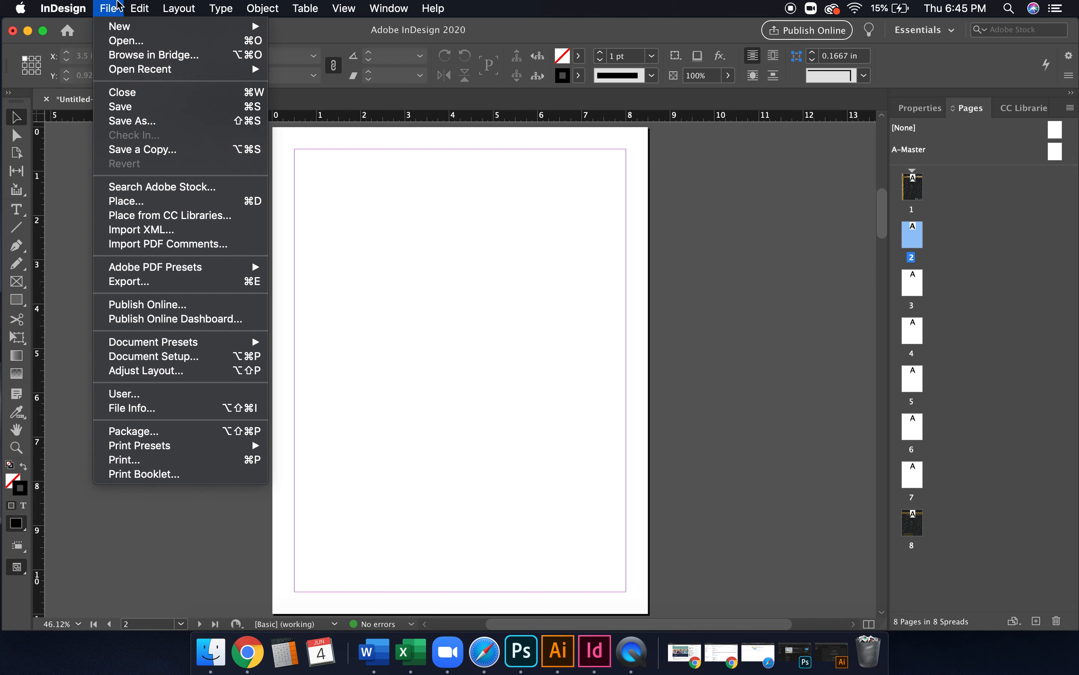
click(143, 203)
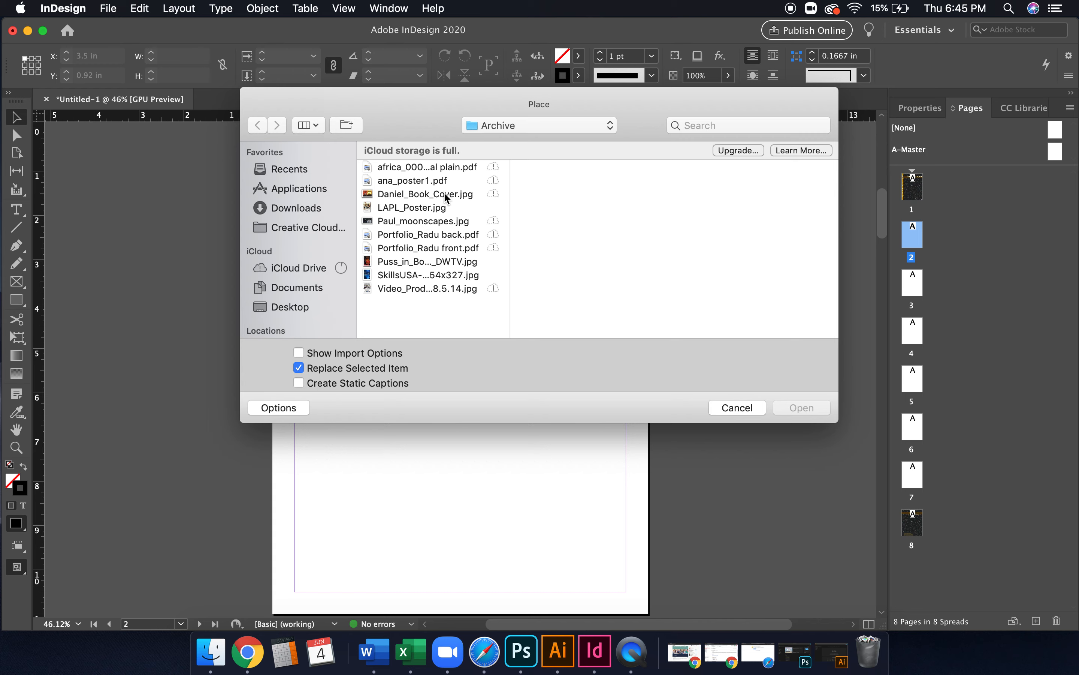
click(444, 194)
click(431, 179)
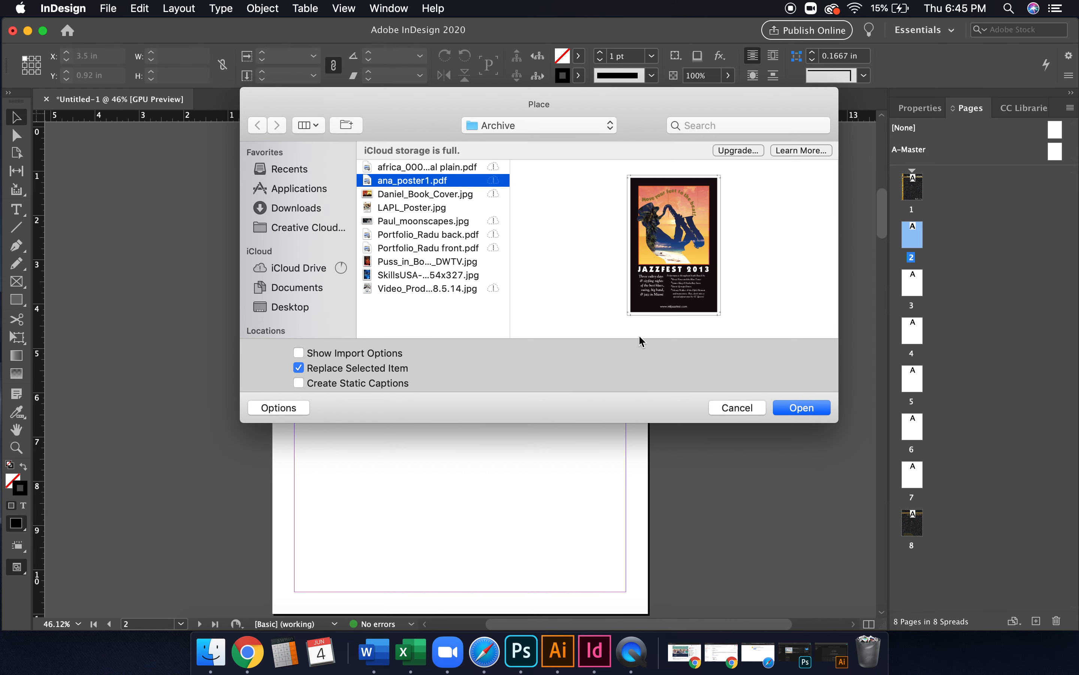
click(796, 404)
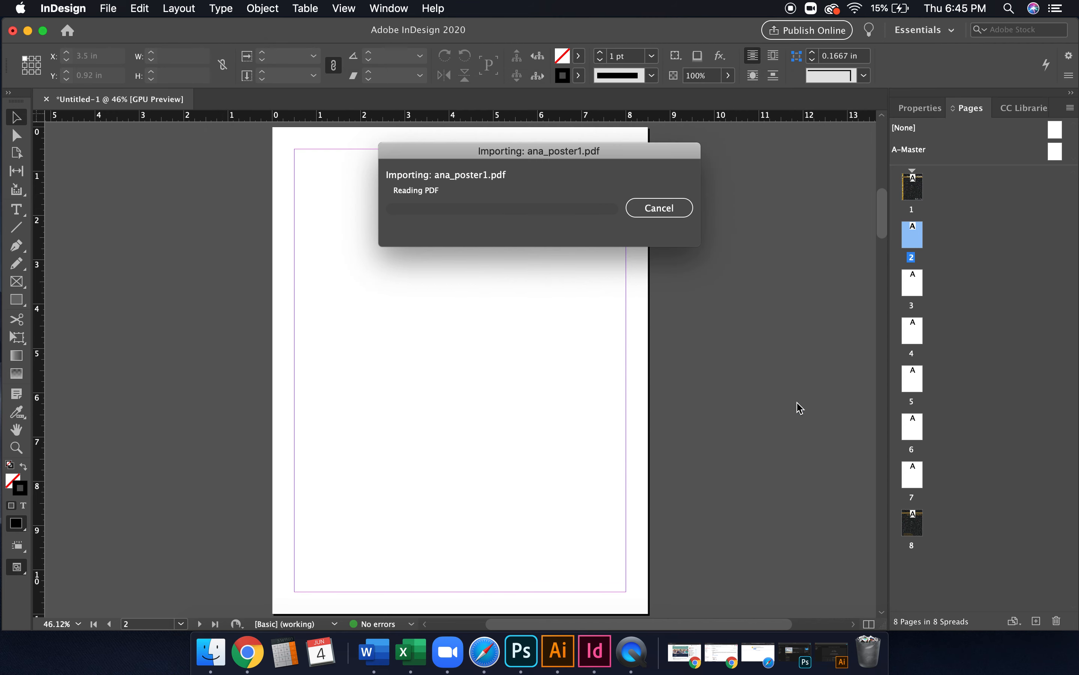
drag(387, 260, 388, 259)
drag(546, 311, 407, 179)
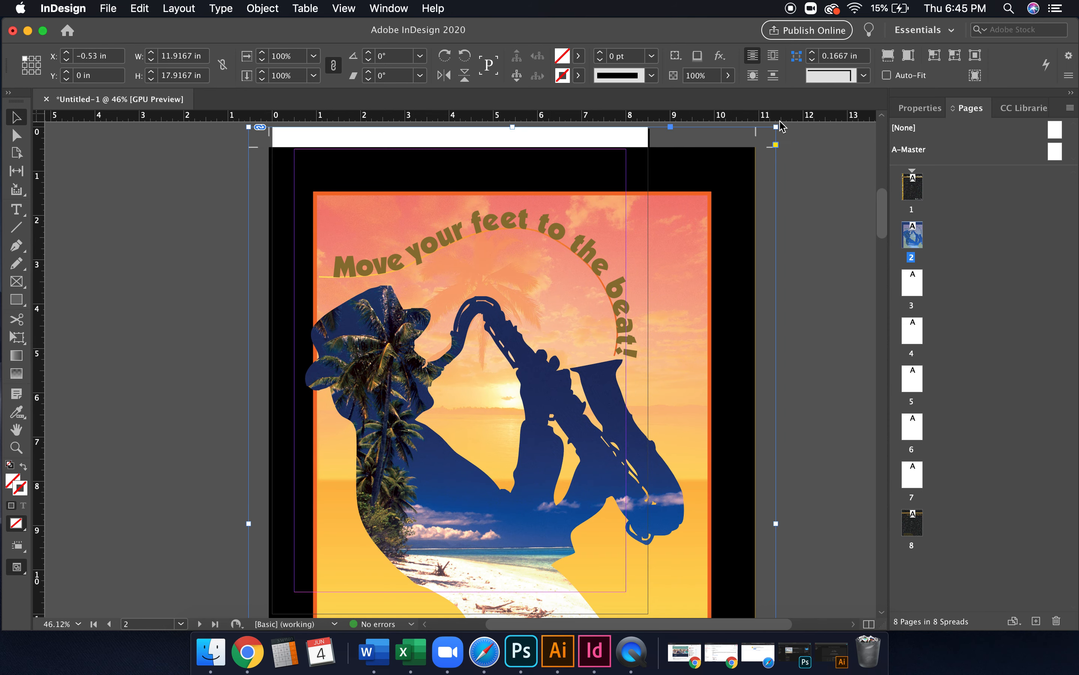
Align the Jazzfest poster frame with the upper-left corner of page 2 at X 0 in, Y 0 in
drag(777, 127, 701, 240)
key(super+z)
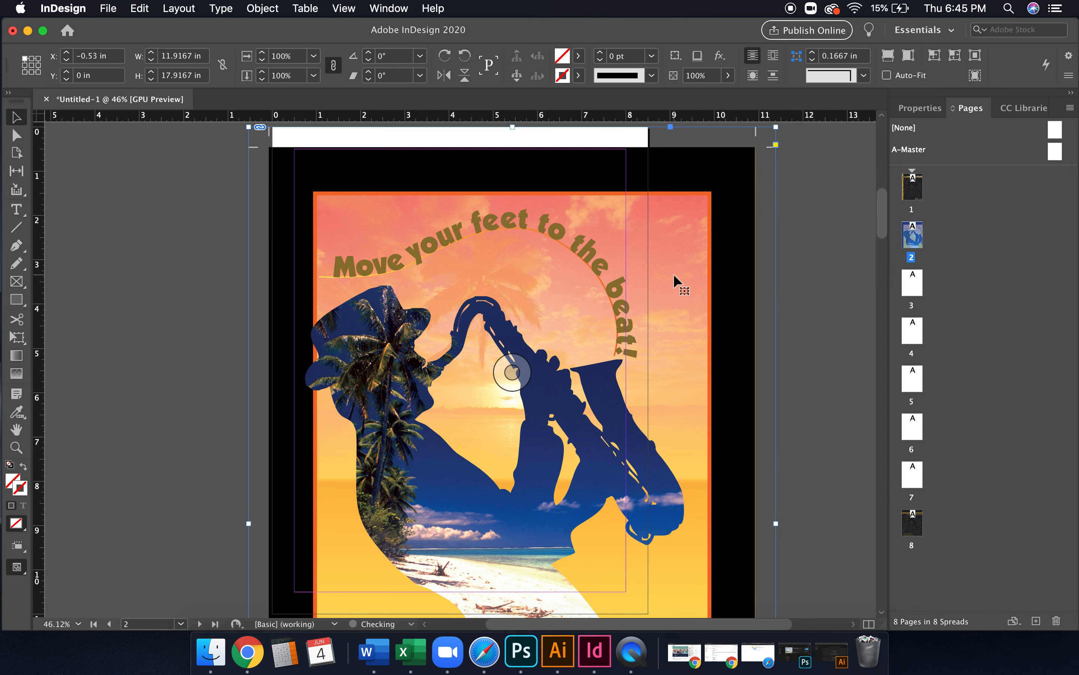
drag(676, 269, 717, 252)
key(super+minus)
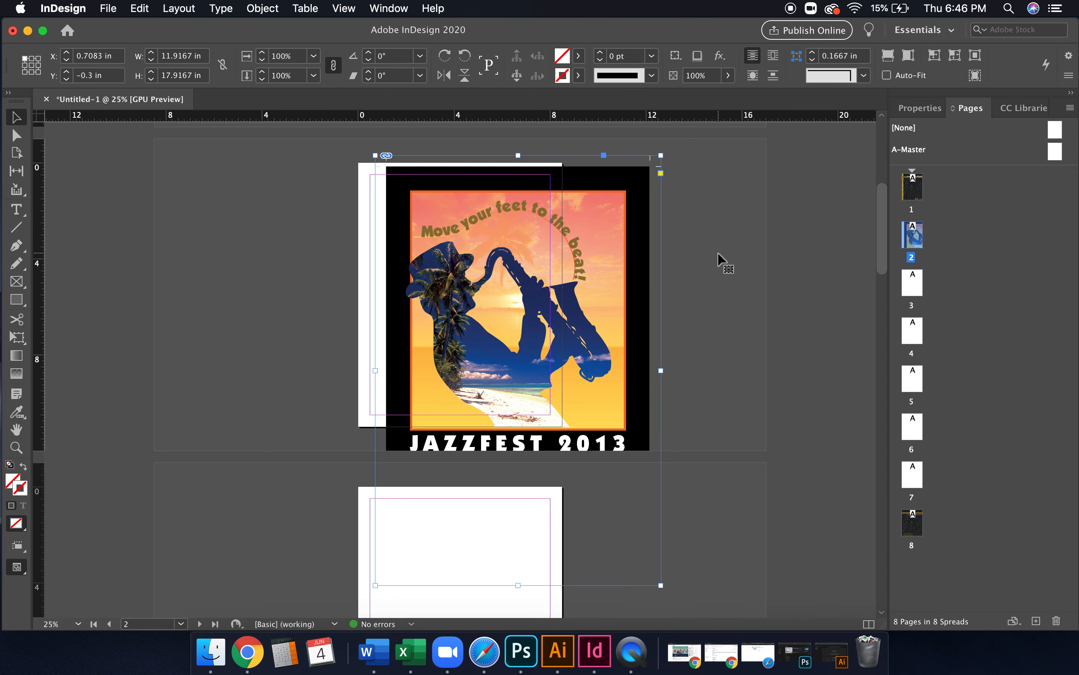
key(super+minus)
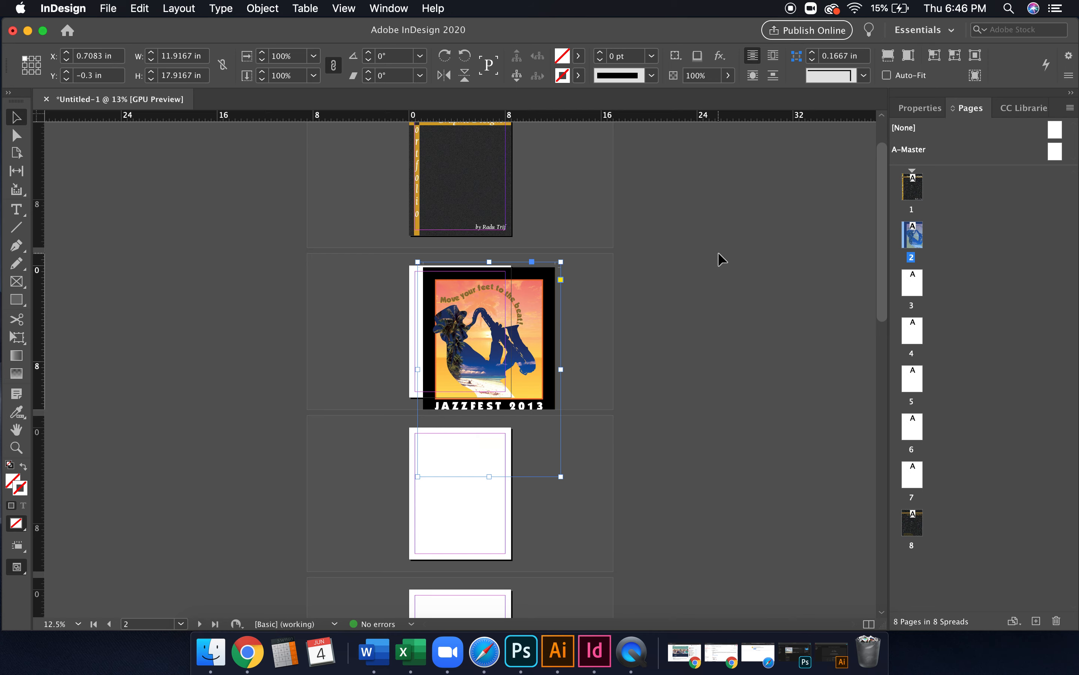
key(super+equal)
mouse_move(565, 261)
mouse_down()
mouse_move(527, 238)
mouse_move(548, 269)
mouse_up()
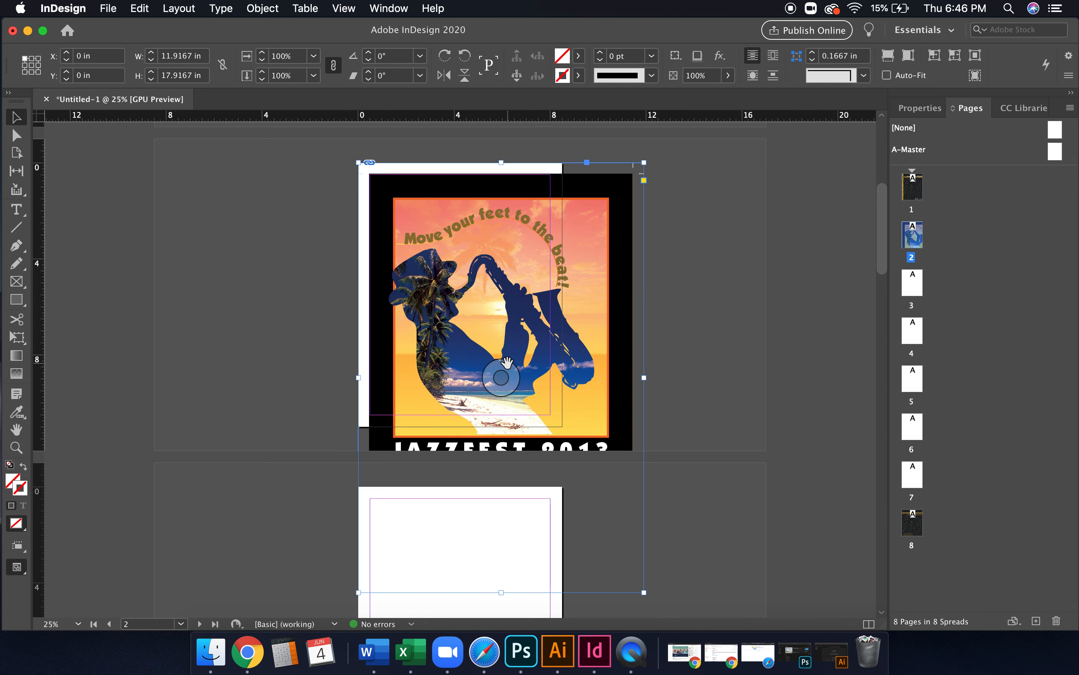
Turn on Auto-Fit for the Jazzfest poster frame and scale it down to about 6.91 by 10.39 in on page 2
drag(506, 372, 556, 322)
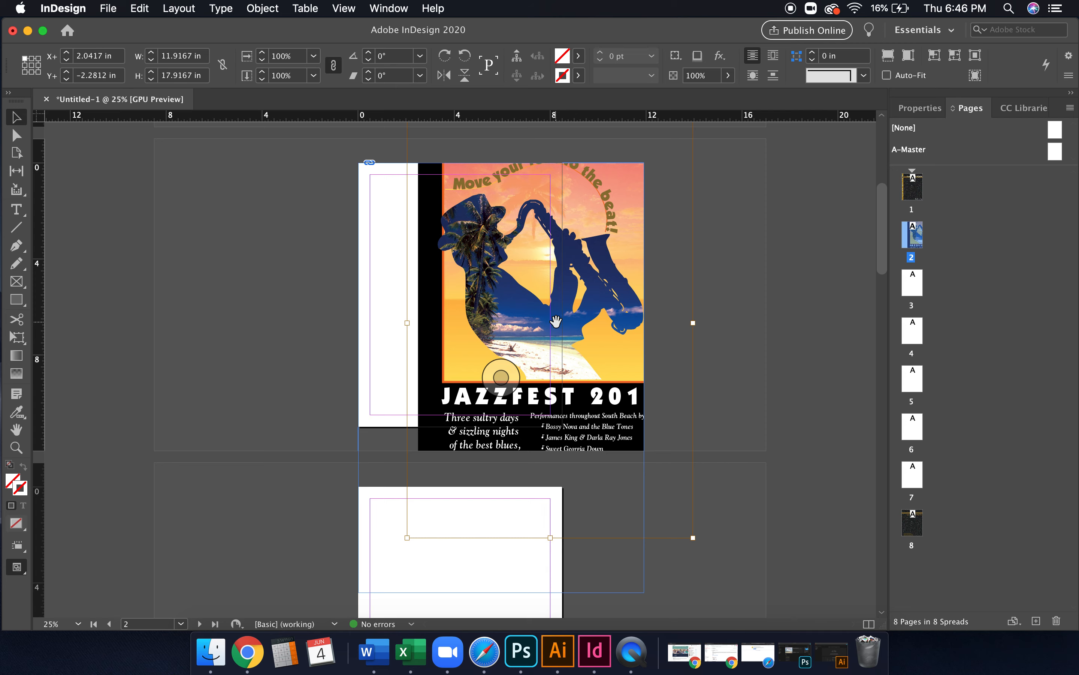
key(super+z)
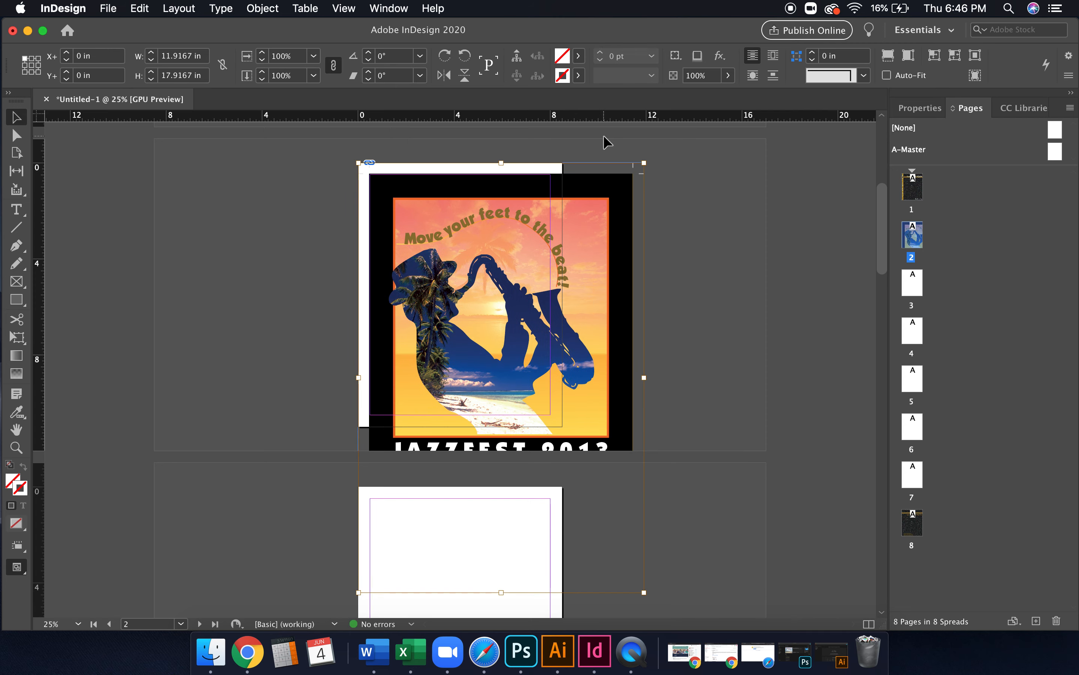
click(602, 166)
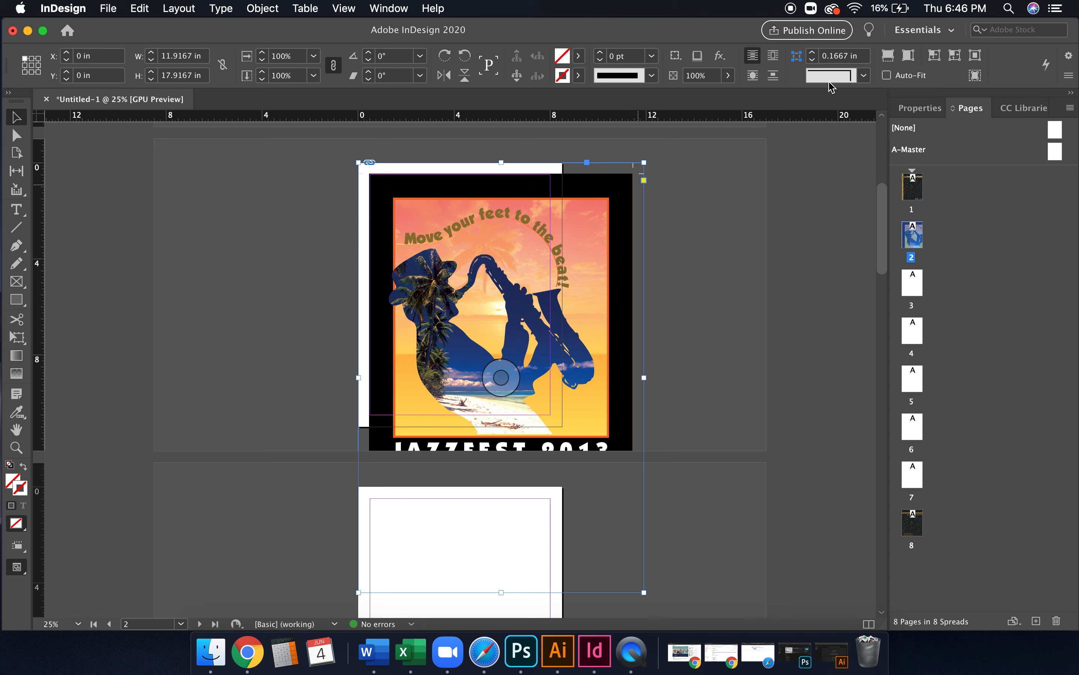
click(887, 75)
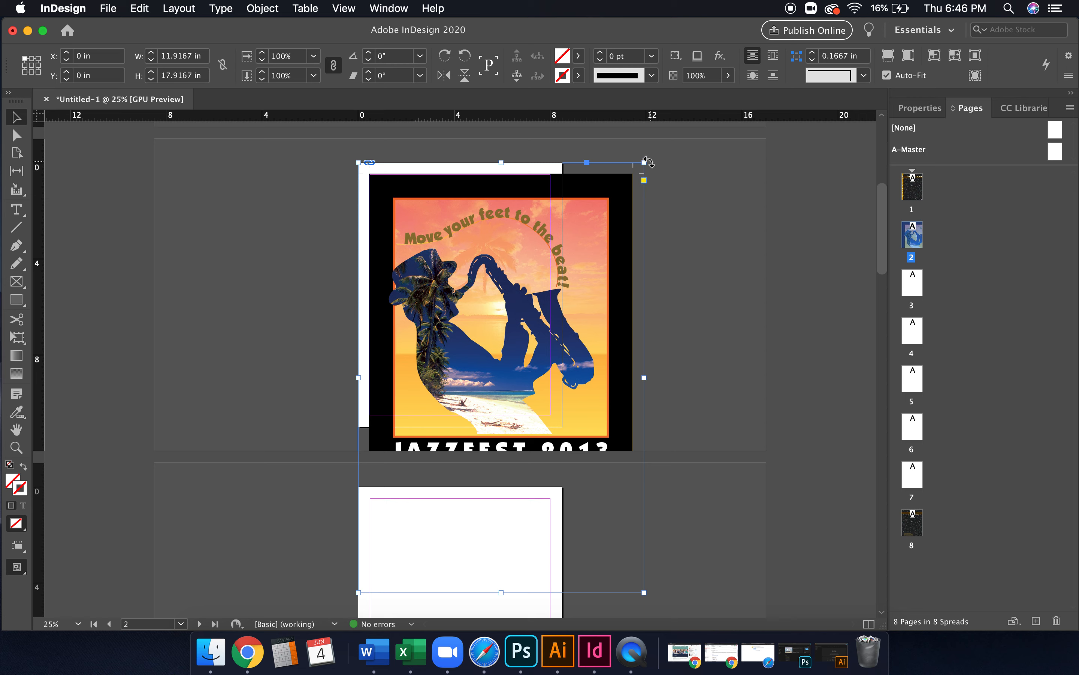
drag(645, 161, 525, 187)
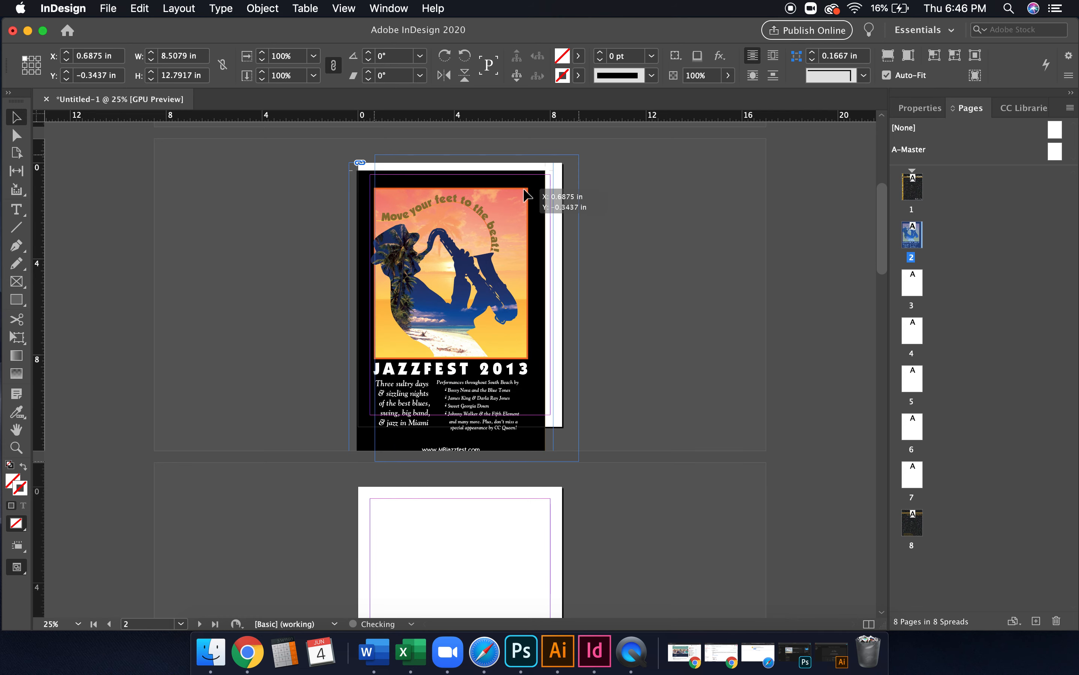
drag(575, 152, 508, 212)
drag(484, 255, 474, 213)
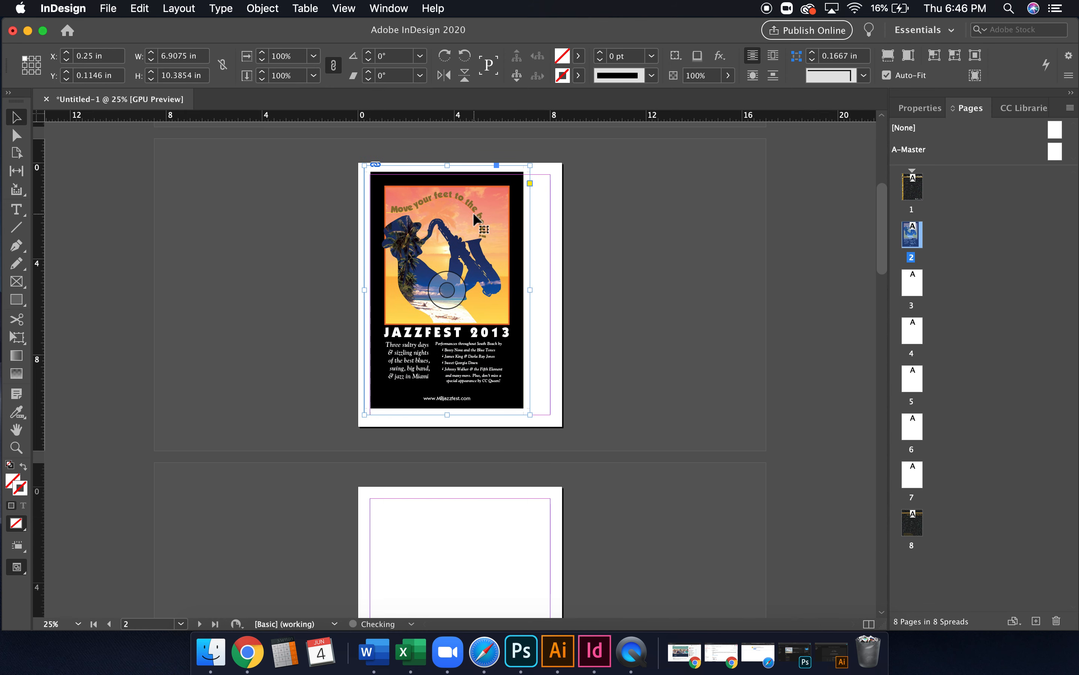
Shift the poster toward the horizontal centre of page 2 and enlarge it to about 7.24 by 10.89 in
key(super+equal)
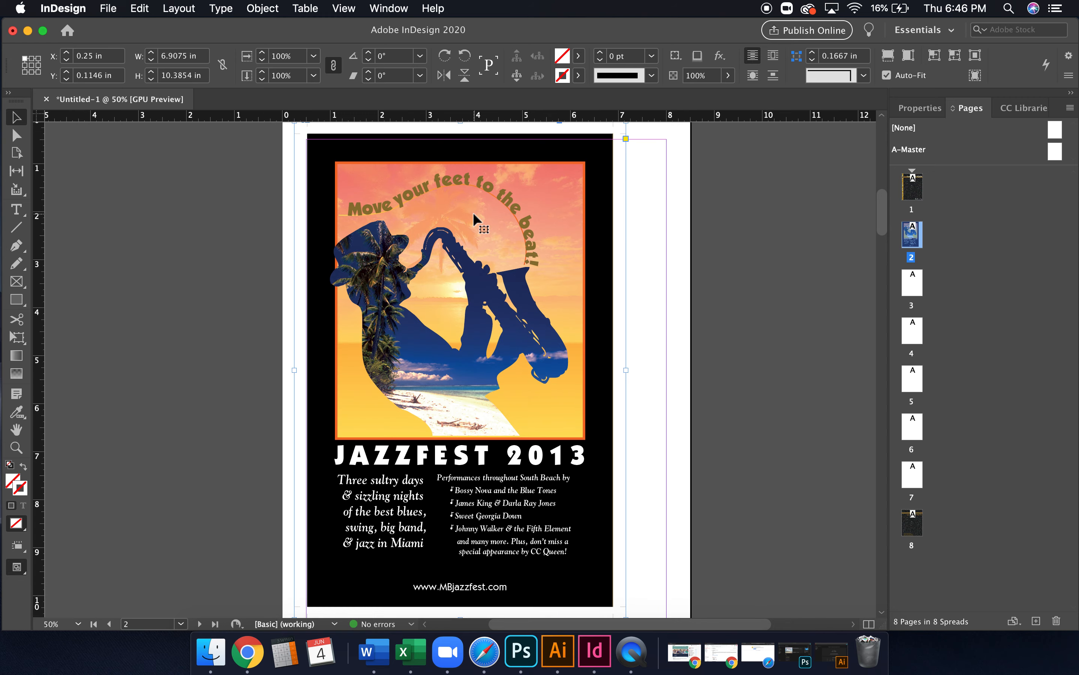
key(super+minus)
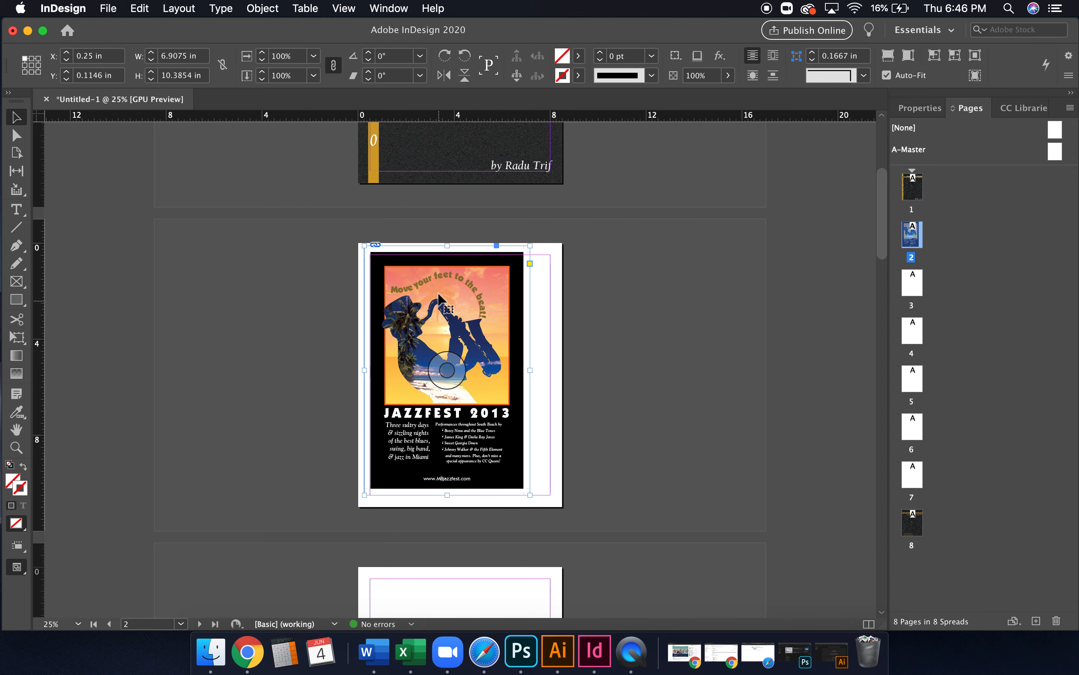
mouse_move(462, 247)
mouse_down()
mouse_move(468, 258)
mouse_move(477, 250)
mouse_up()
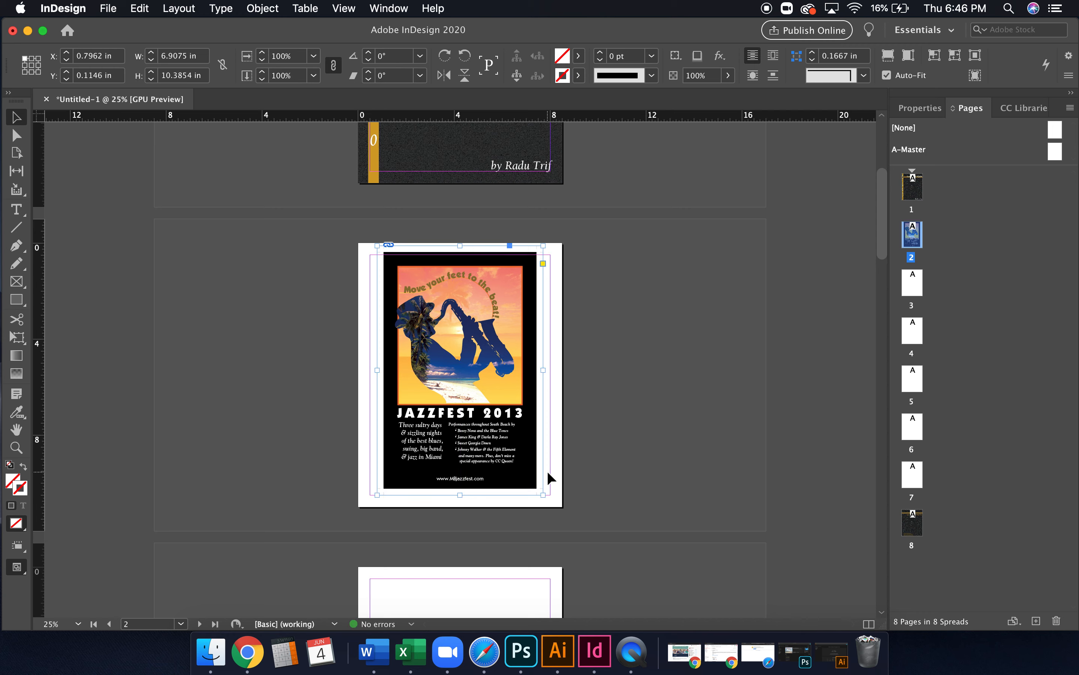
mouse_move(543, 495)
mouse_down()
mouse_move(570, 516)
mouse_move(541, 514)
mouse_up()
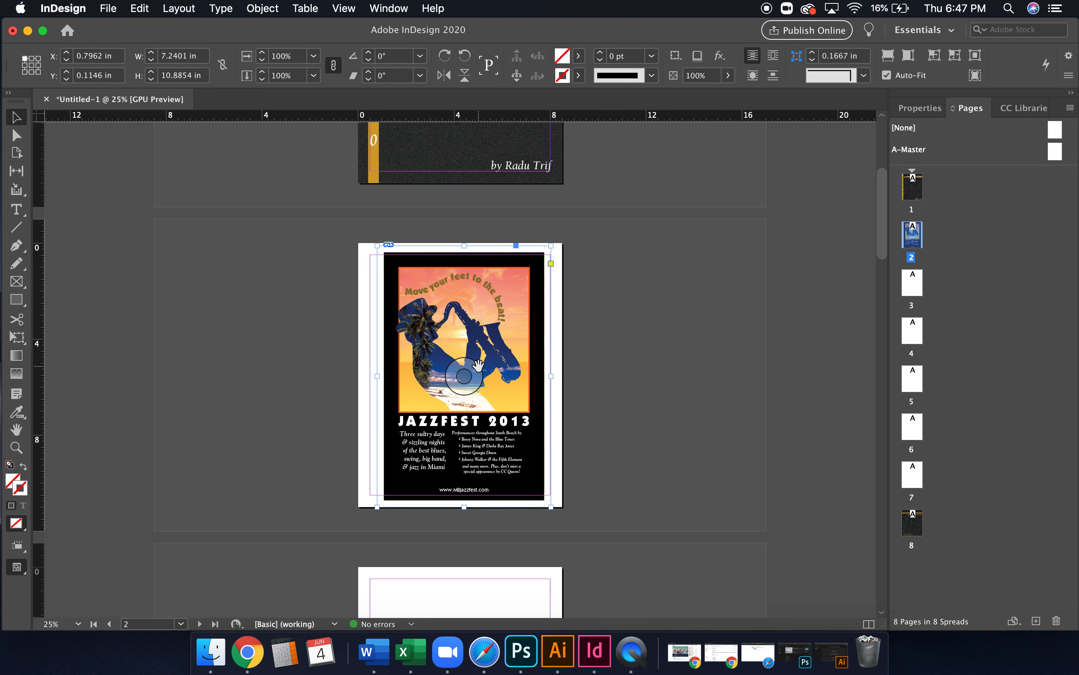
Nudge the poster left and up on page 2 to about X 0.66 in, with its frame close to the upper page edge
key(Left)
key(Left)
key(Left)
key(Left)
key(Up)
key(Up)
key(Up)
key(Up)
key(Up)
key(Up)
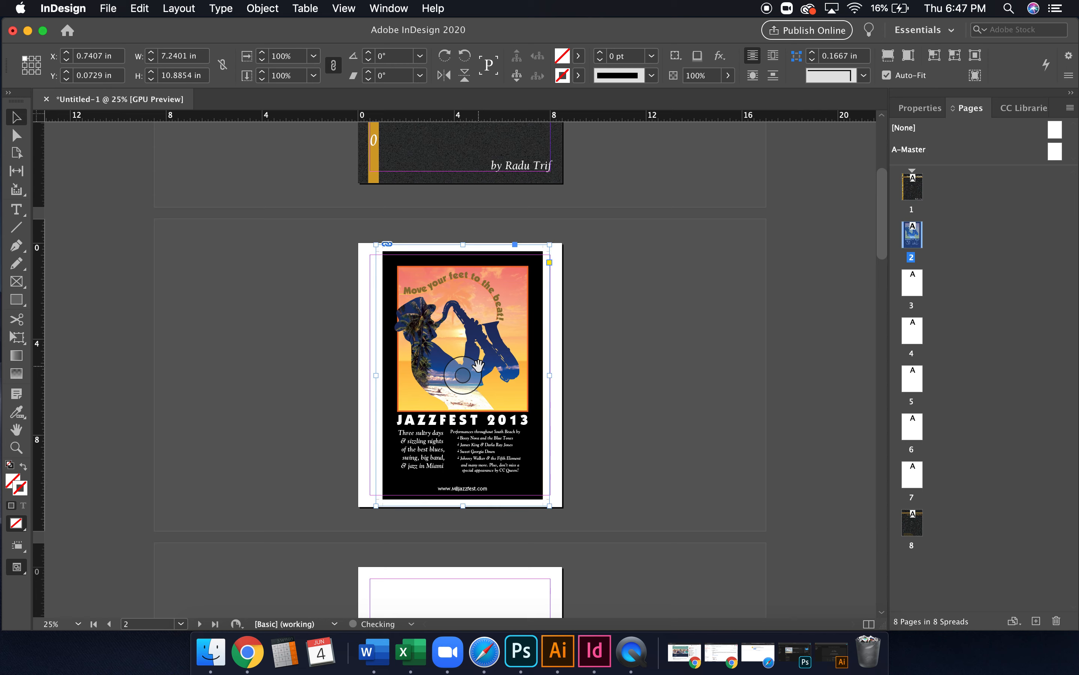
key(Left)
key(Left)
key(Left)
key(Left)
key(Left)
key(Left)
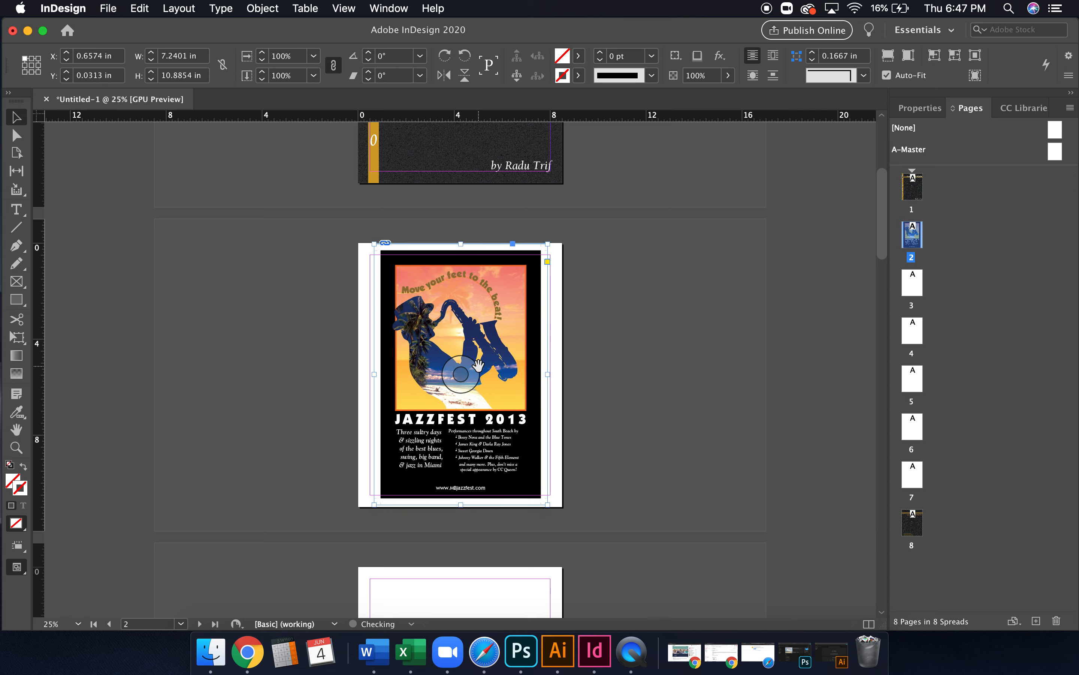
key(Up)
key(Up)
Deselect the Jazzfest poster and go to page 3
click(635, 341)
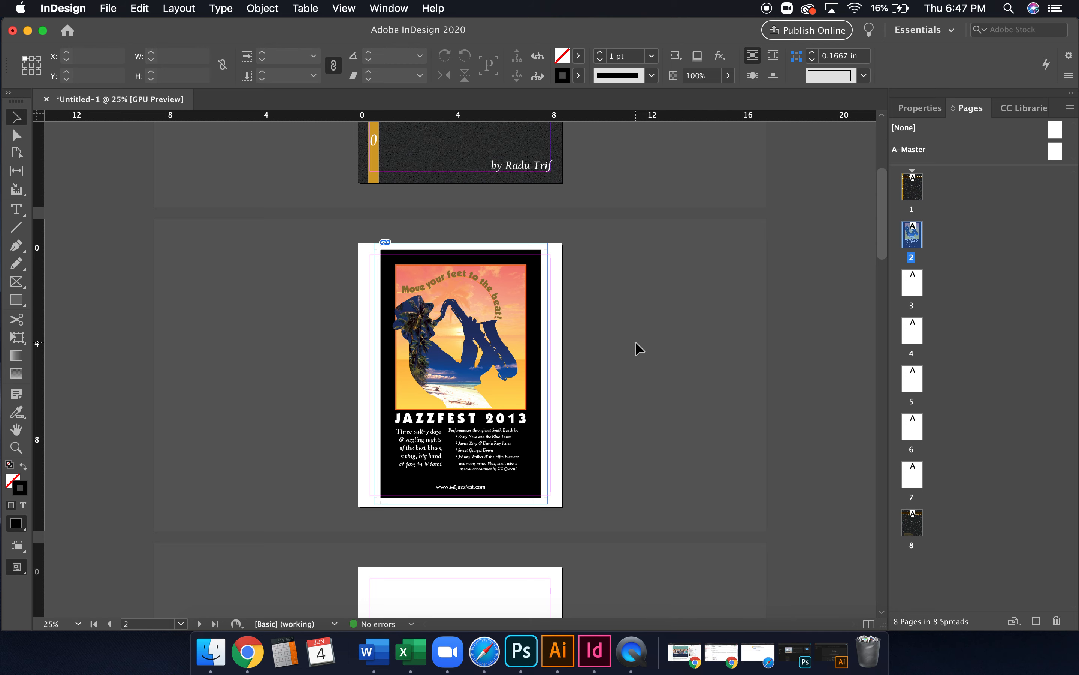
double_click(913, 285)
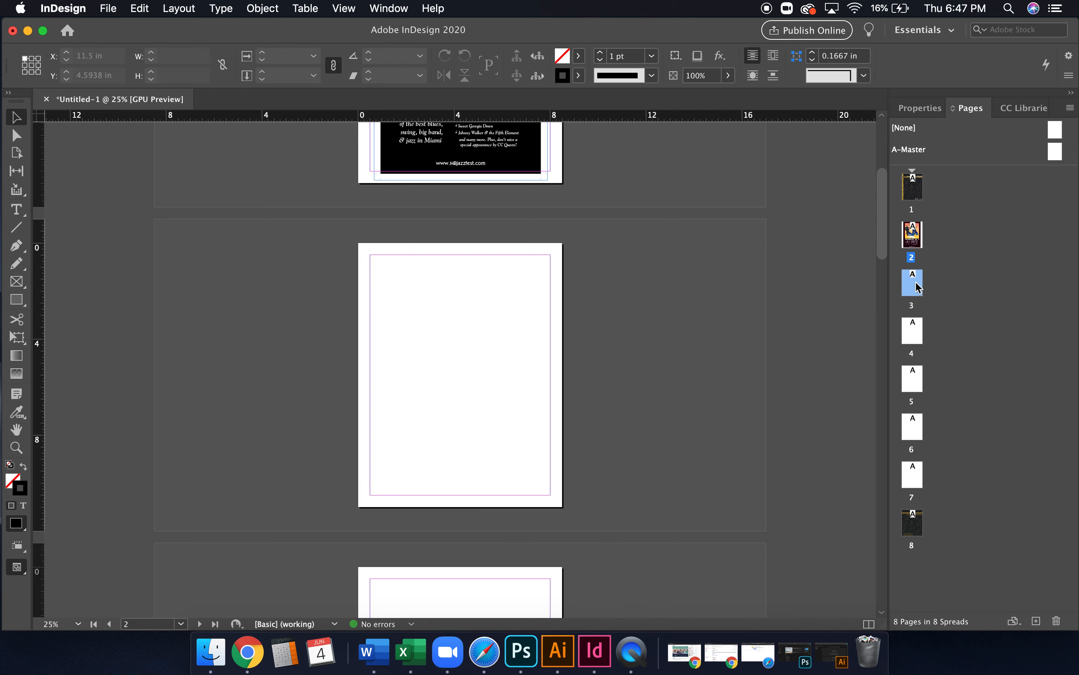
click(117, 5)
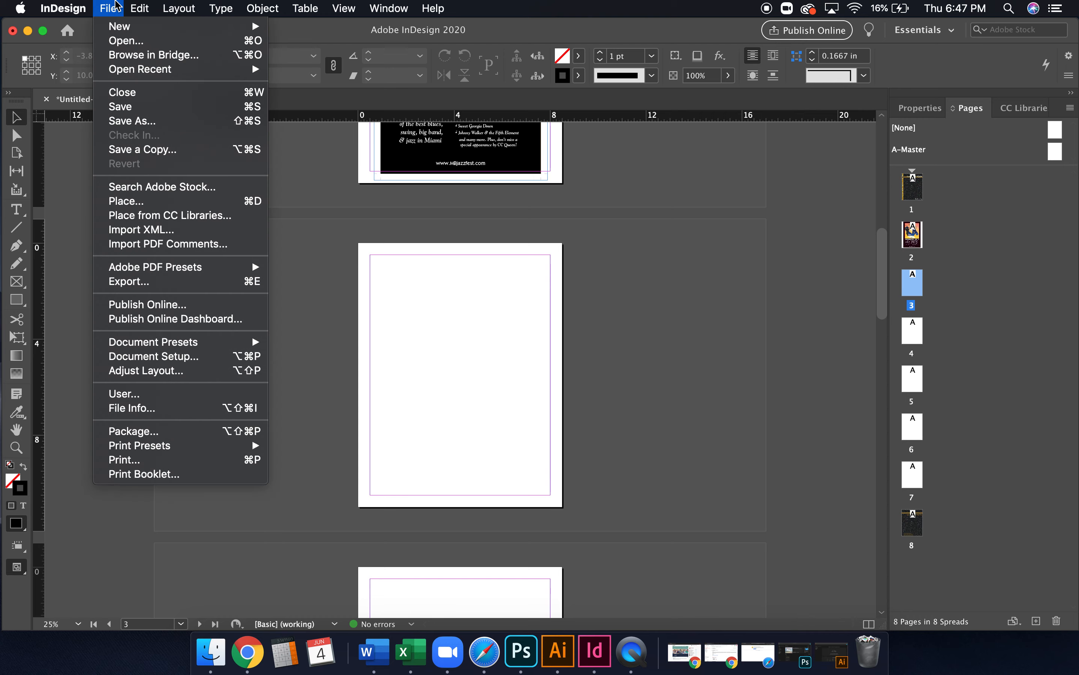
click(126, 45)
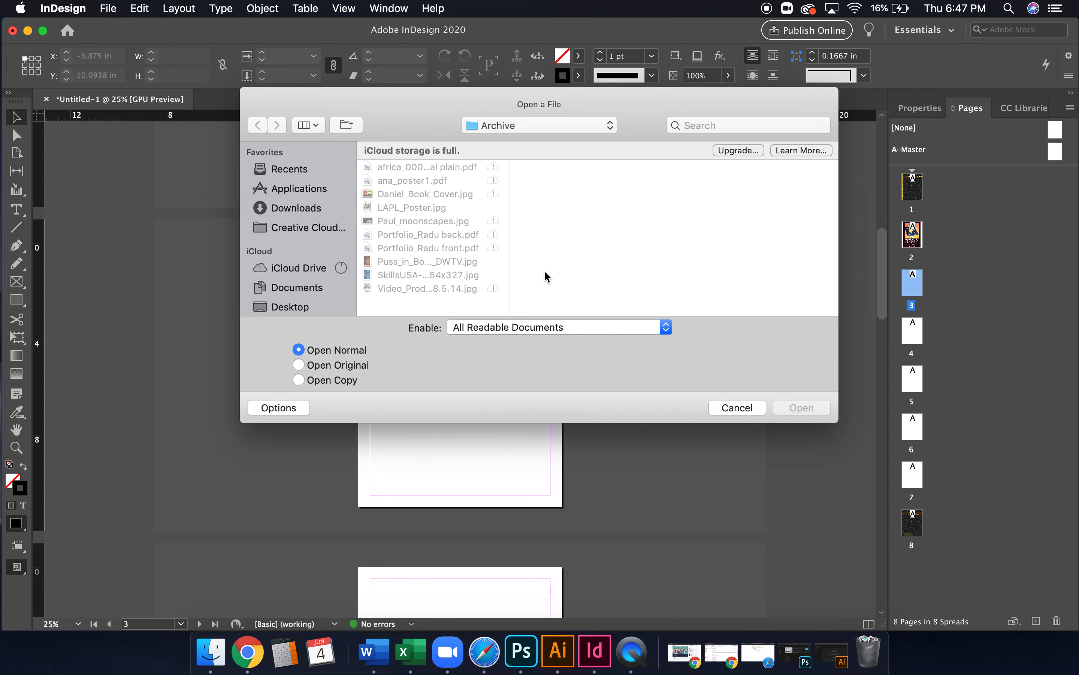
click(757, 405)
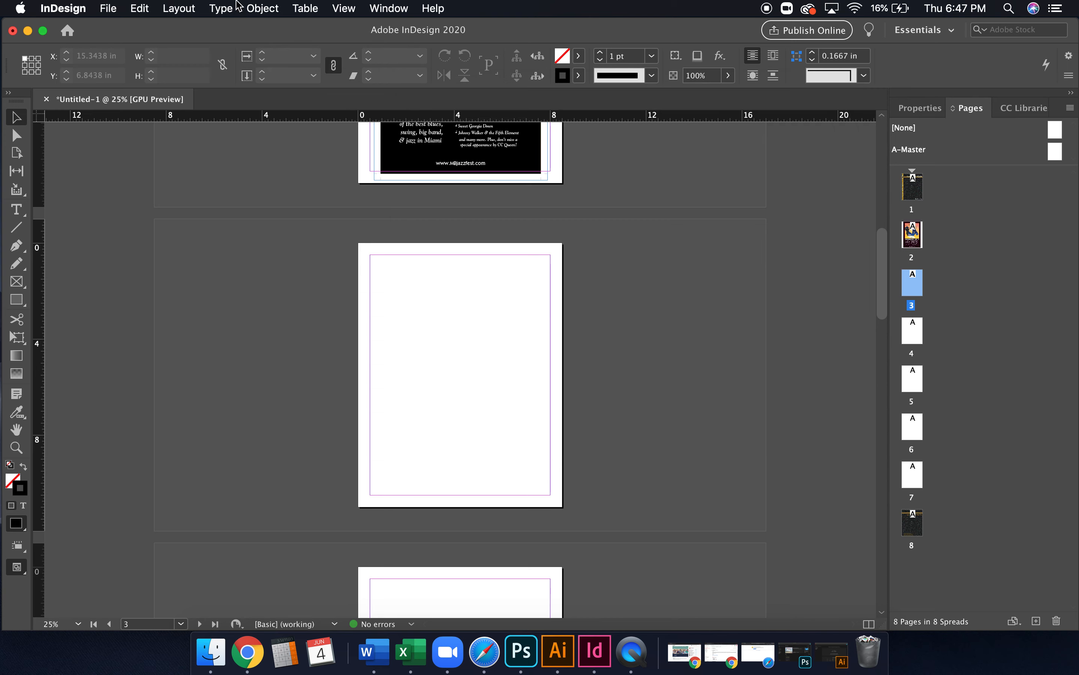
Place the Moonscapes book cover JPG from the Archive folder on page 3, at about X -4.81 in, Y 0.5 in
click(108, 8)
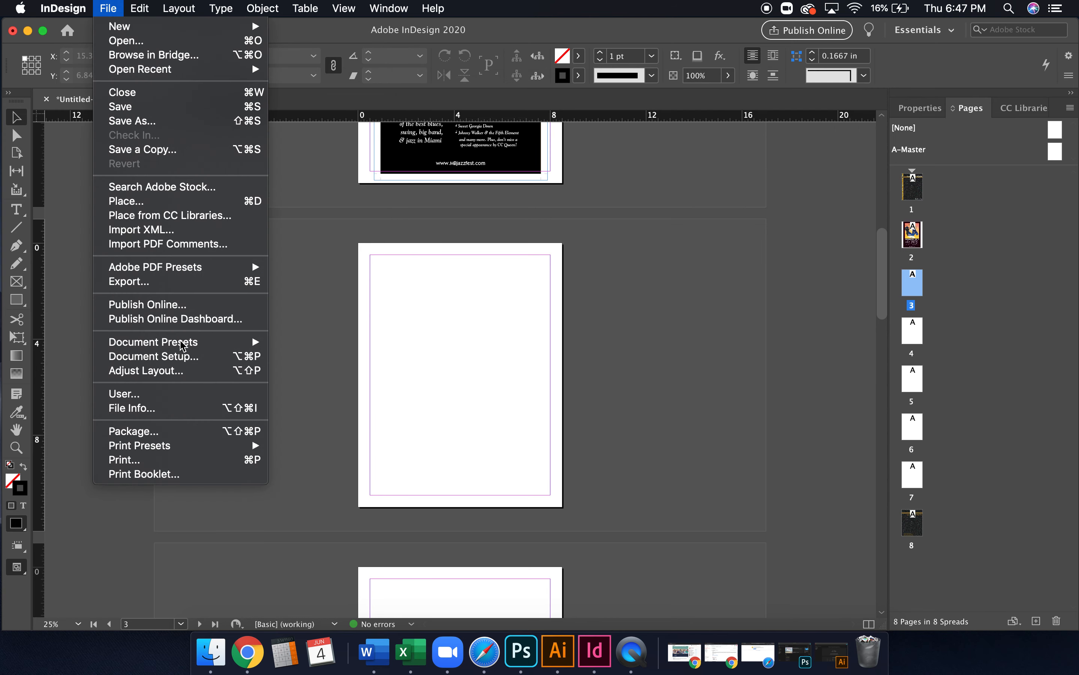
click(162, 201)
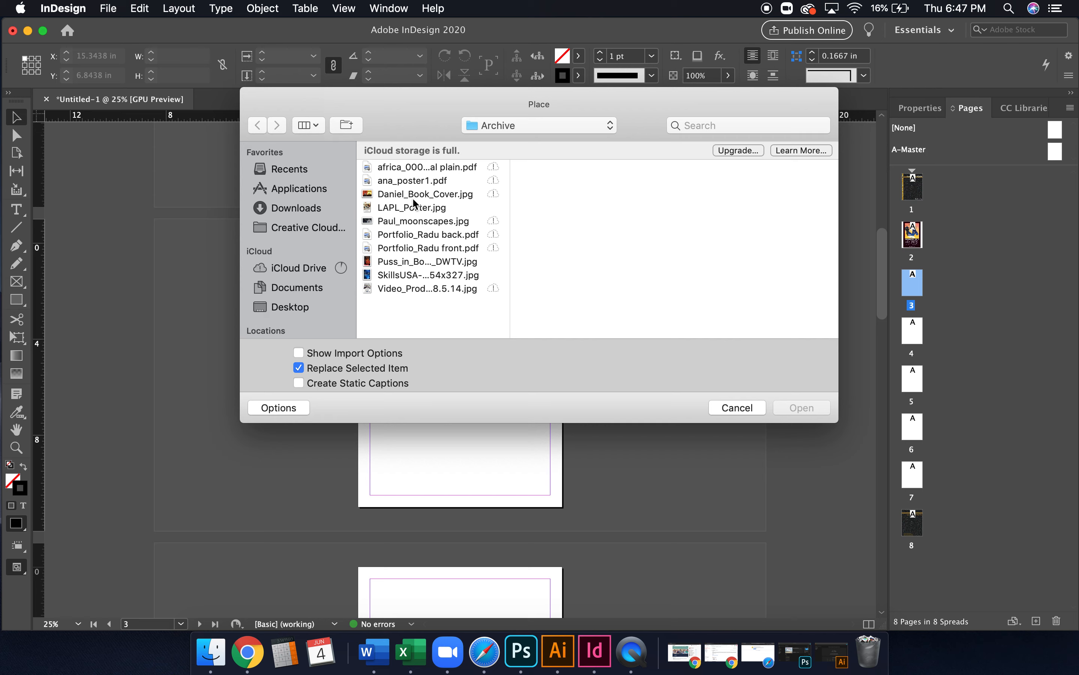
click(422, 220)
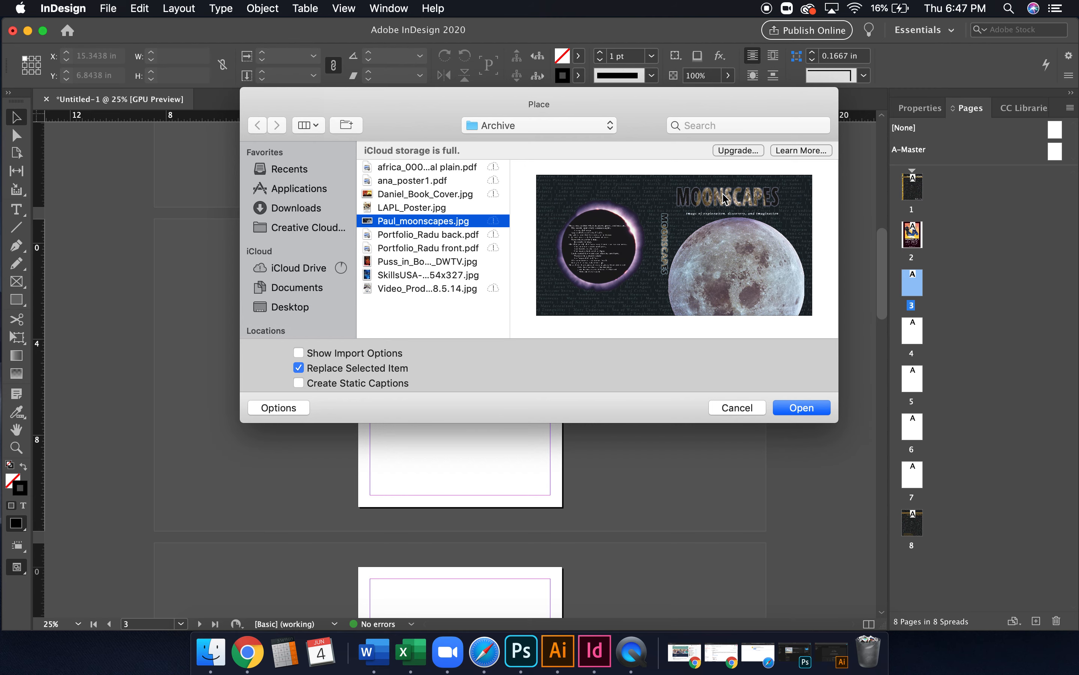
click(803, 407)
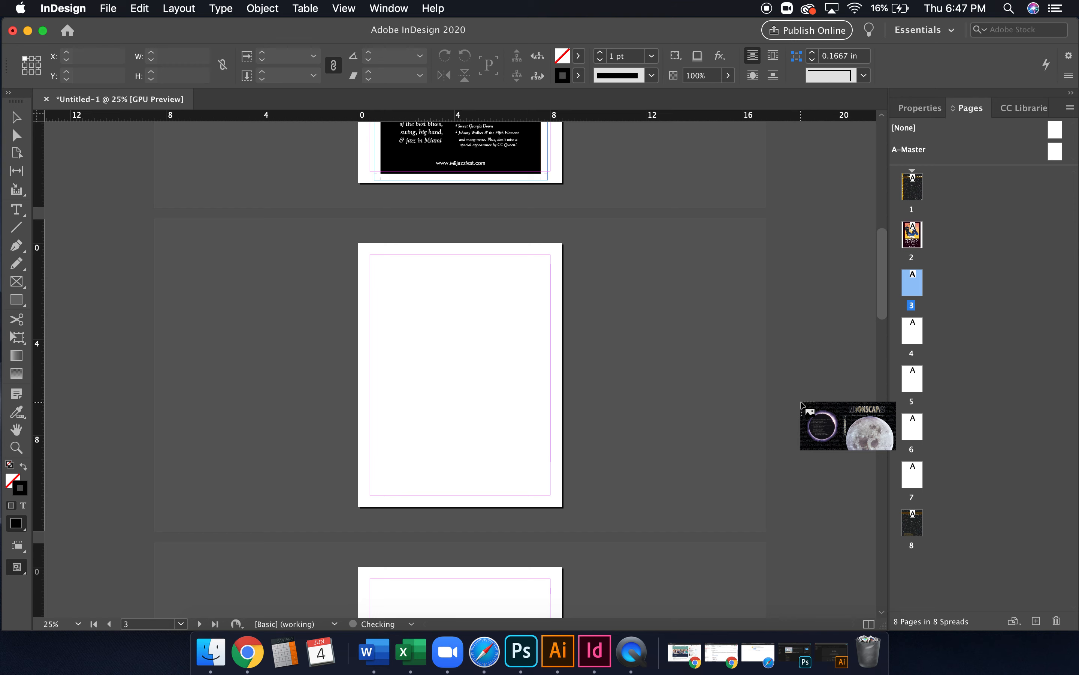
click(403, 291)
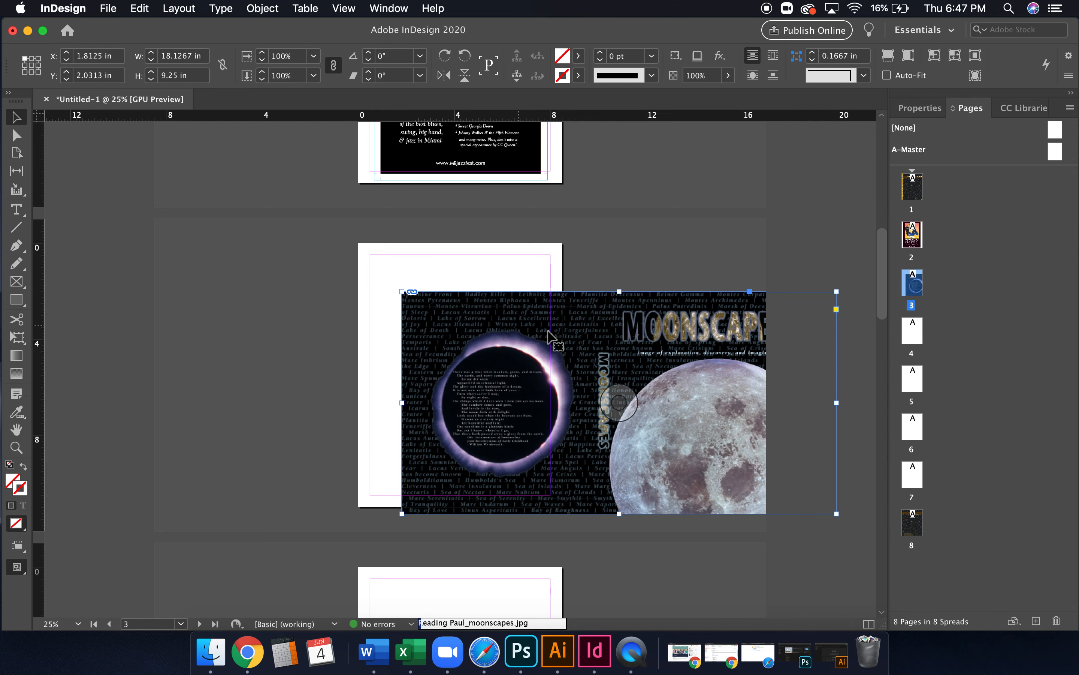
drag(565, 340, 406, 302)
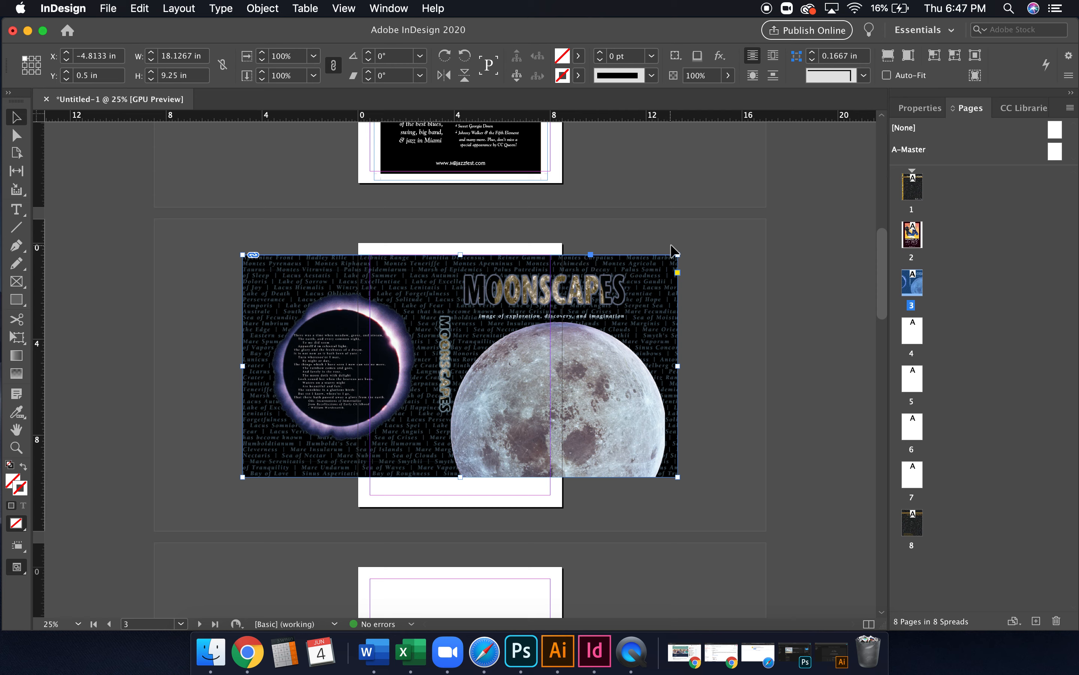
Turn on Auto-Fit for the Moonscapes cover and scale it to about 8.59 by 4.38 in across the middle of page 3
drag(678, 252, 424, 375)
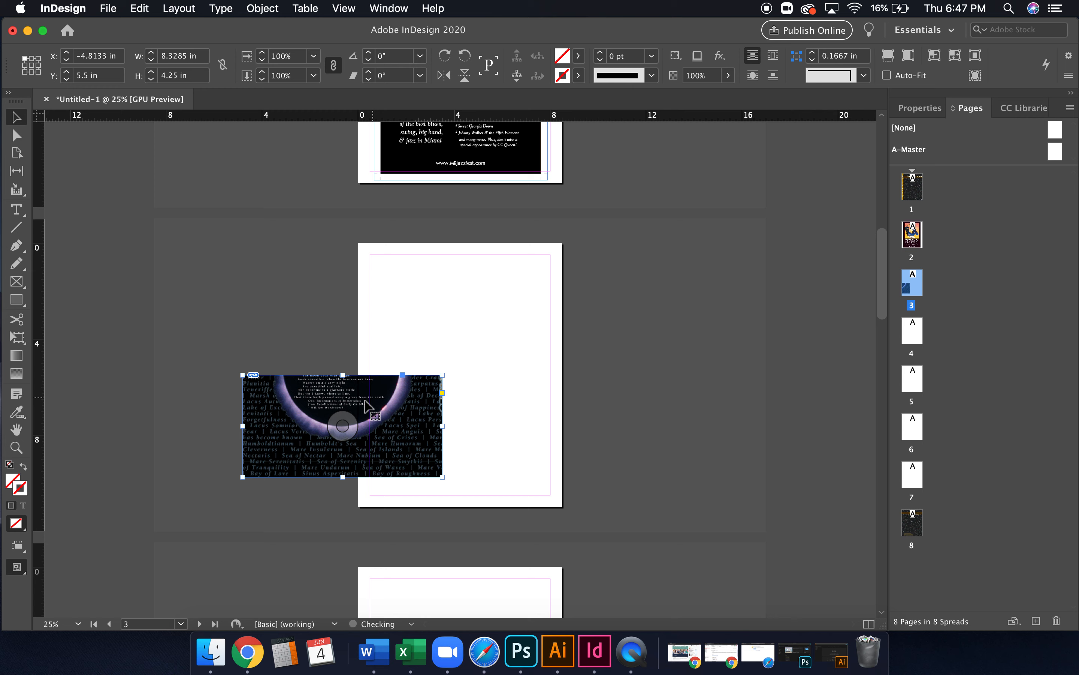
click(887, 75)
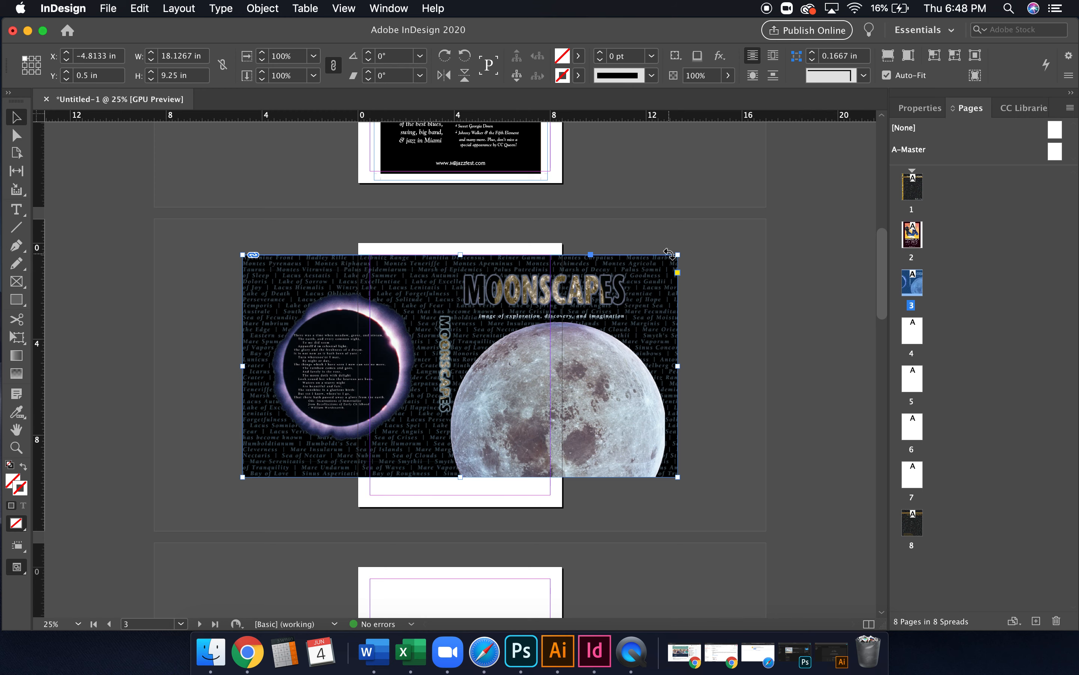
drag(679, 255, 467, 362)
drag(406, 401, 518, 357)
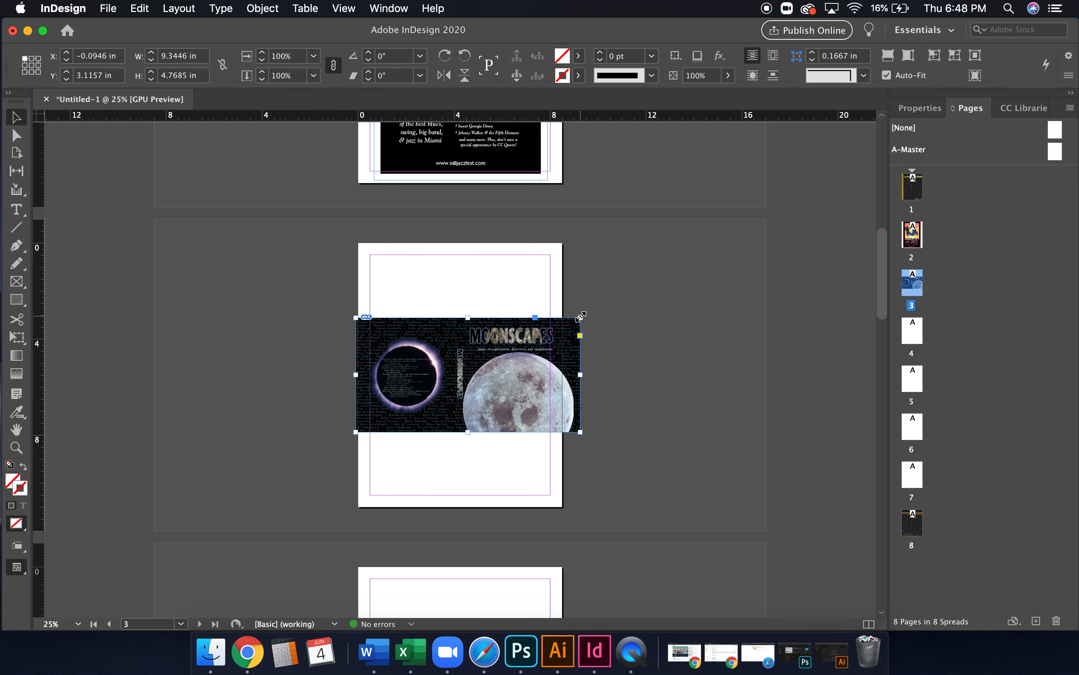
drag(576, 320, 562, 327)
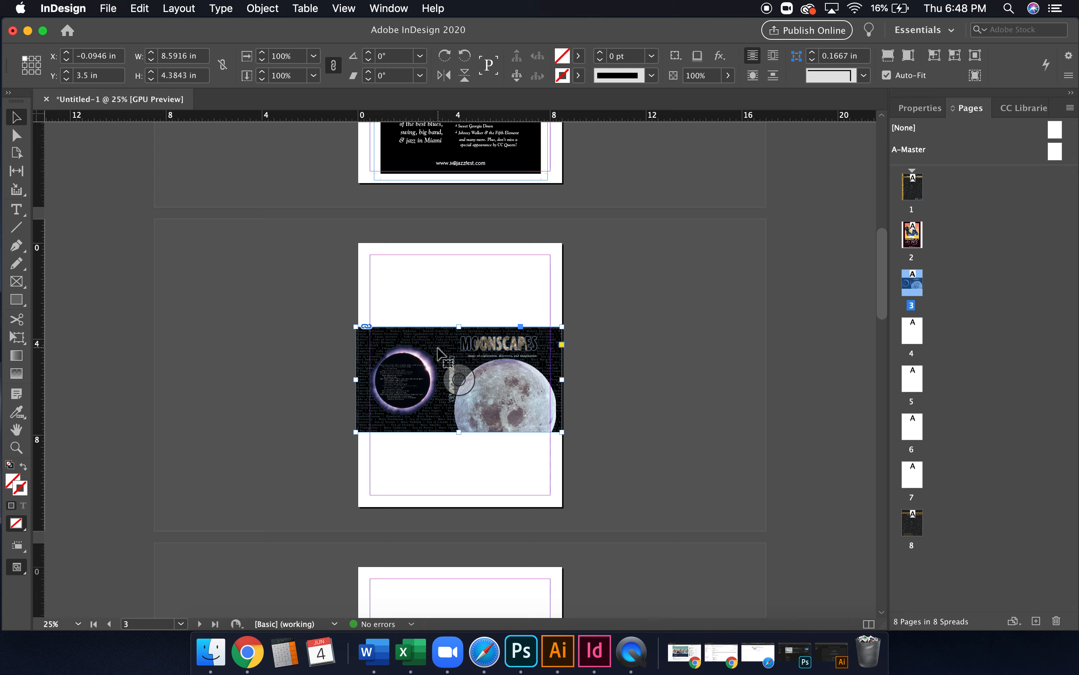
click(195, 220)
Draw an 8.5 by 11 in rectangle covering page 3 and swap its fill and stroke so it is filled black
click(18, 300)
drag(358, 243, 564, 507)
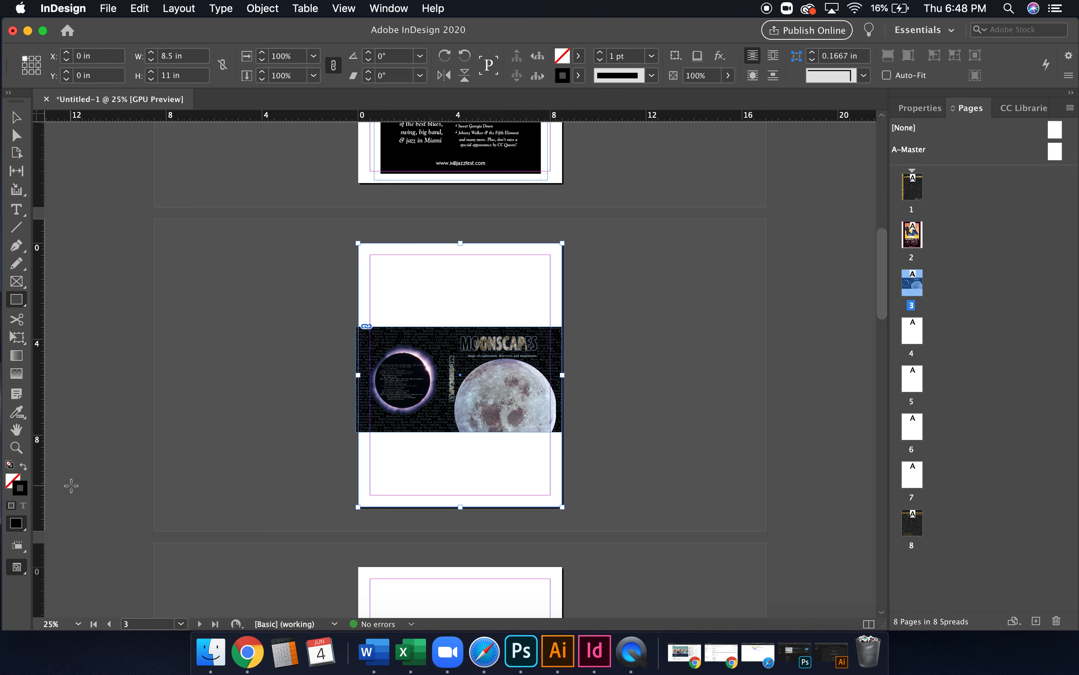
click(24, 464)
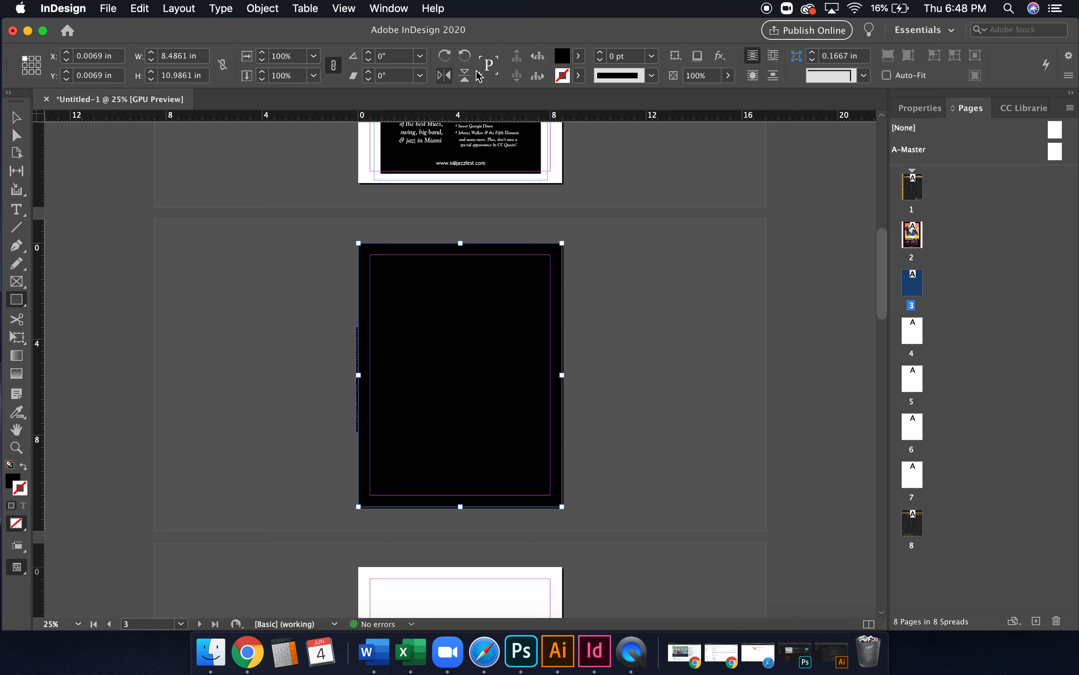
Recolour the page 3 background rectangle dark navy, hex 022238, using the Color Picker
click(579, 56)
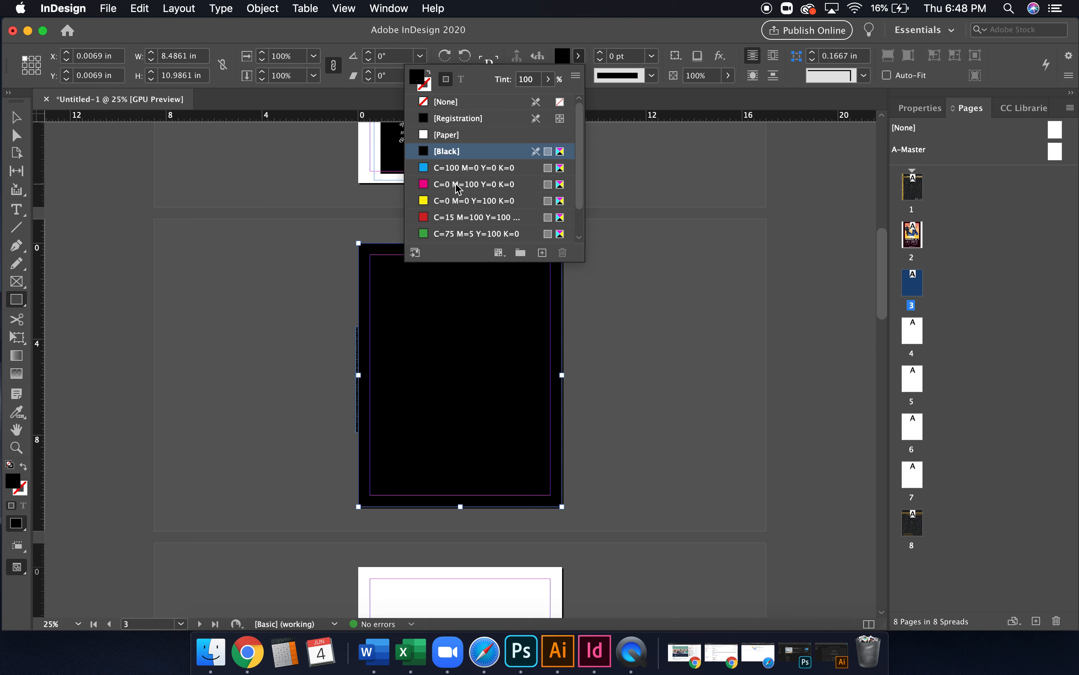
scroll(458, 189, down, 2)
scroll(460, 192, up, 2)
click(15, 482)
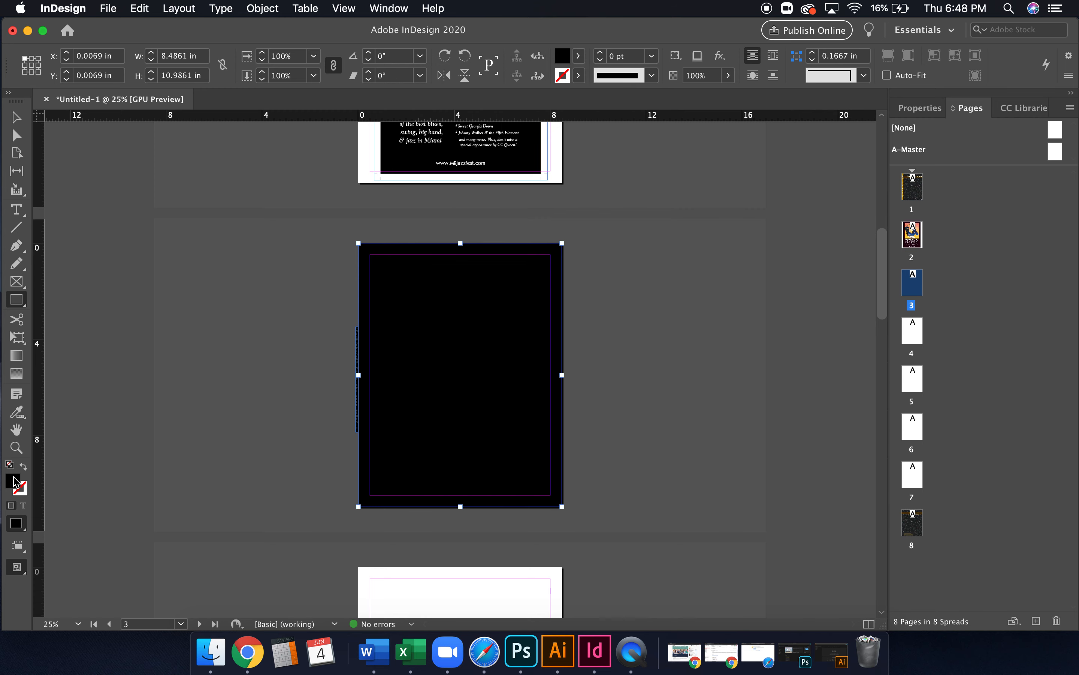
double_click(14, 482)
mouse_move(358, 355)
mouse_down()
mouse_move(343, 418)
mouse_move(351, 397)
mouse_up()
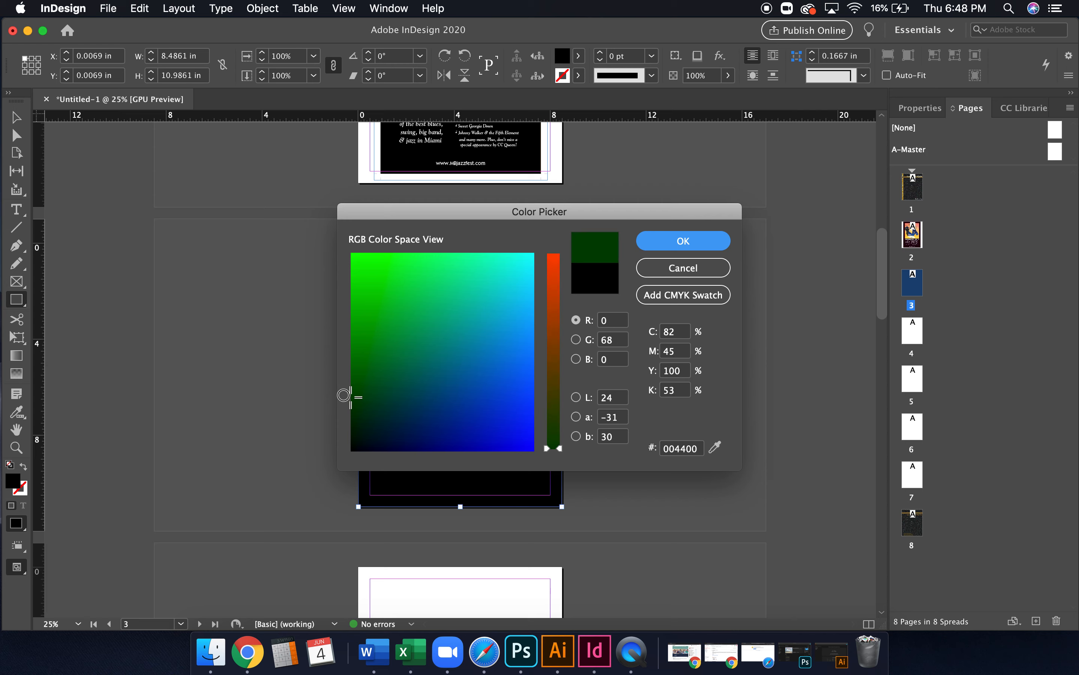
mouse_move(482, 417)
mouse_down()
mouse_move(392, 435)
mouse_move(389, 453)
mouse_up()
mouse_move(555, 432)
mouse_down()
mouse_move(537, 241)
mouse_move(548, 452)
mouse_up()
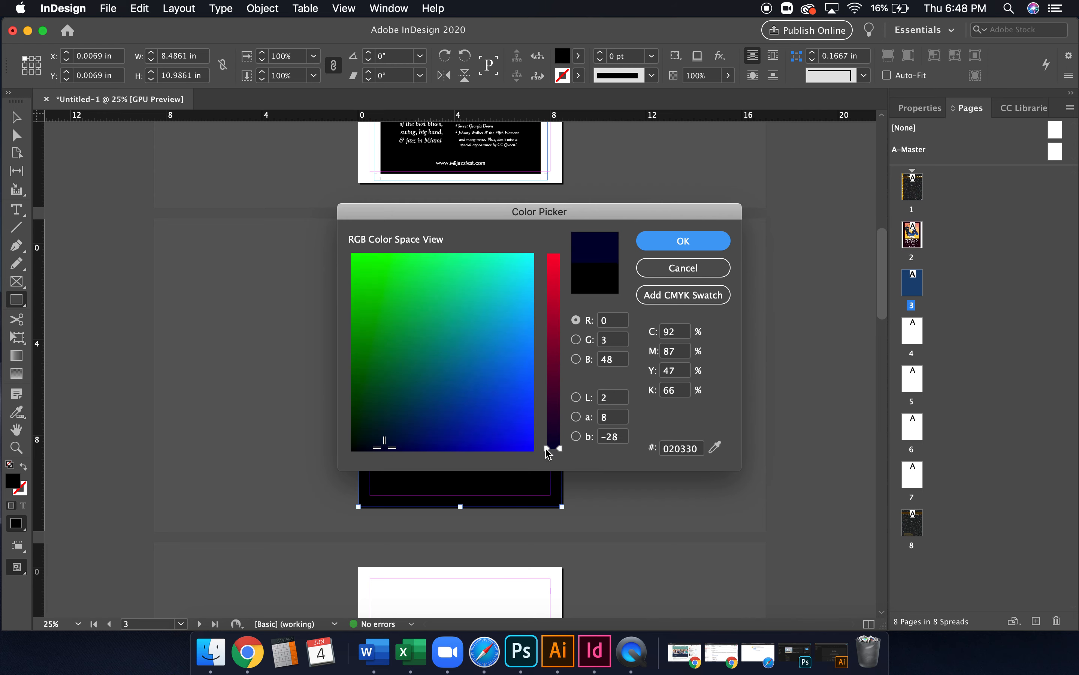
mouse_move(385, 446)
mouse_down()
mouse_move(380, 424)
mouse_move(400, 433)
mouse_move(390, 423)
mouse_up()
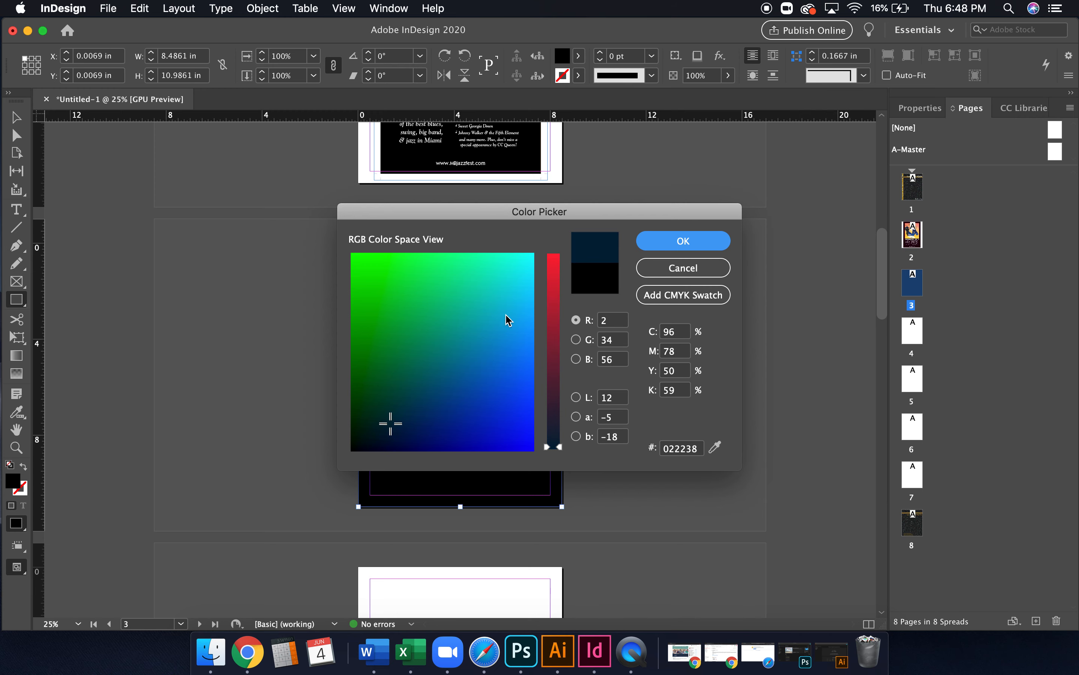
click(654, 243)
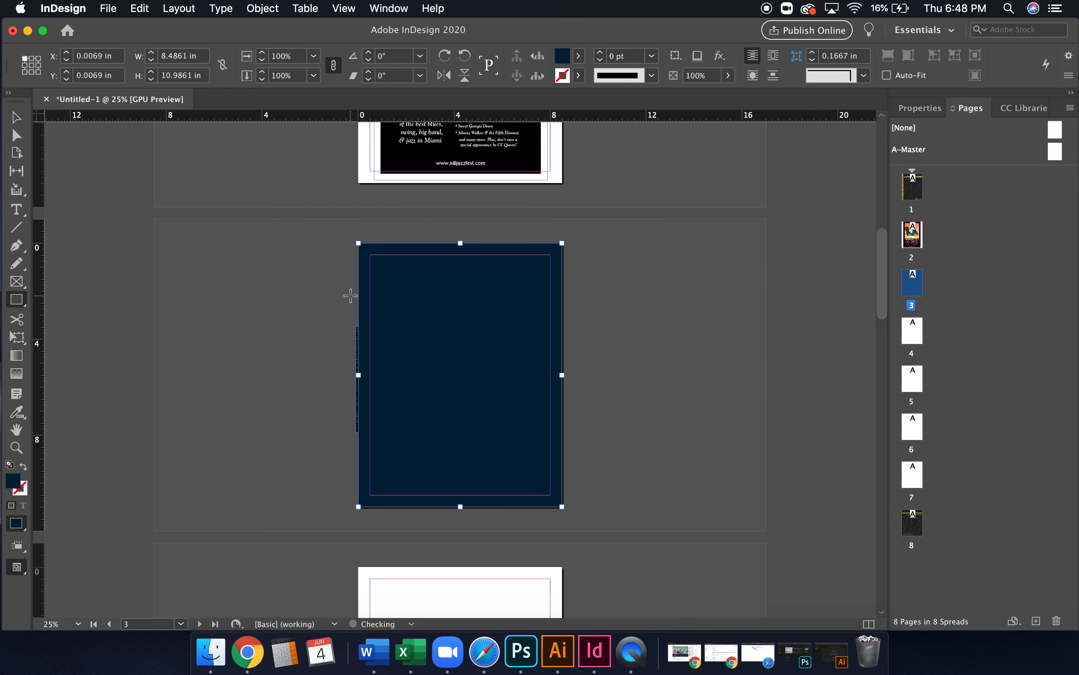
click(23, 123)
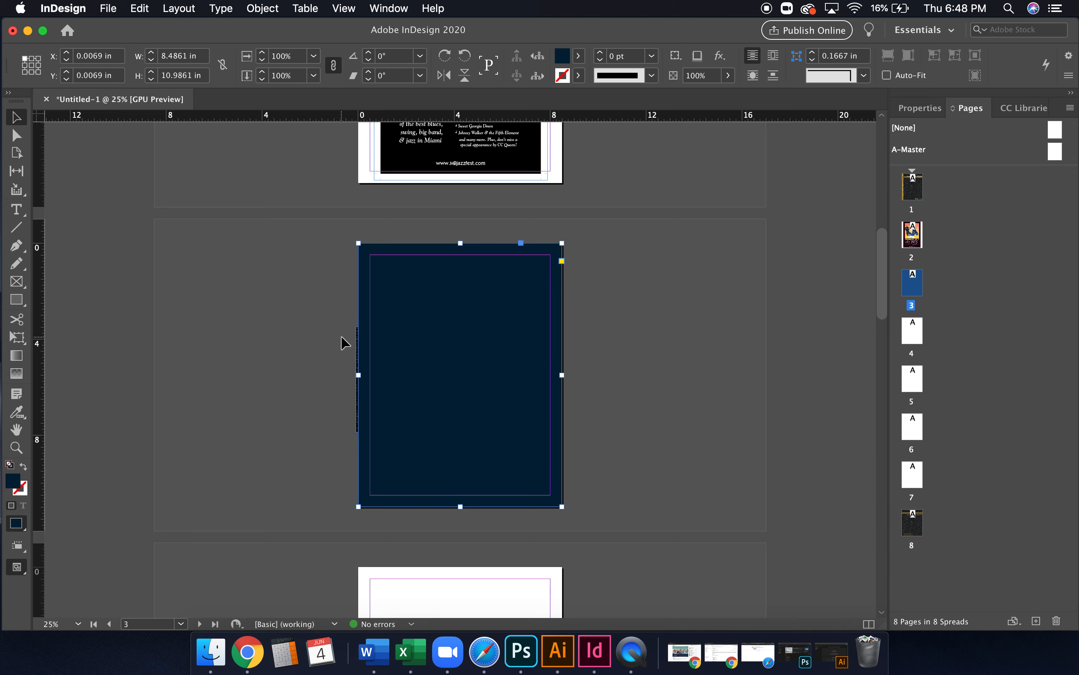
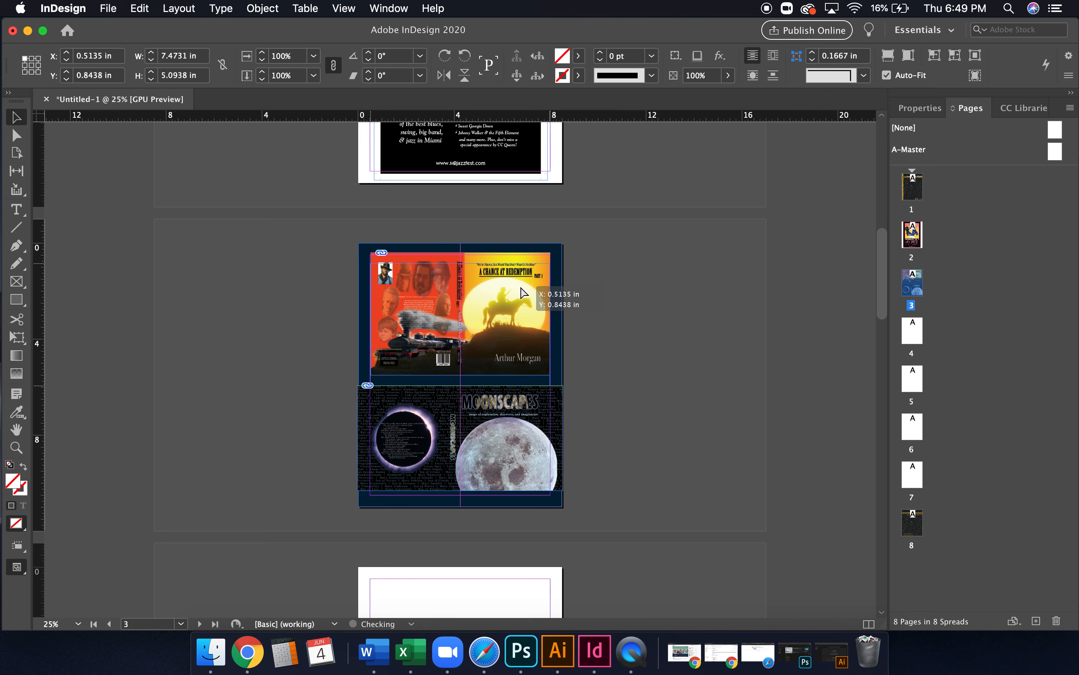
Scale the Moonscapes cover to about 8.05 by 4.11 in and move it to about X 0.45 in, Y 6.13 in
click(512, 419)
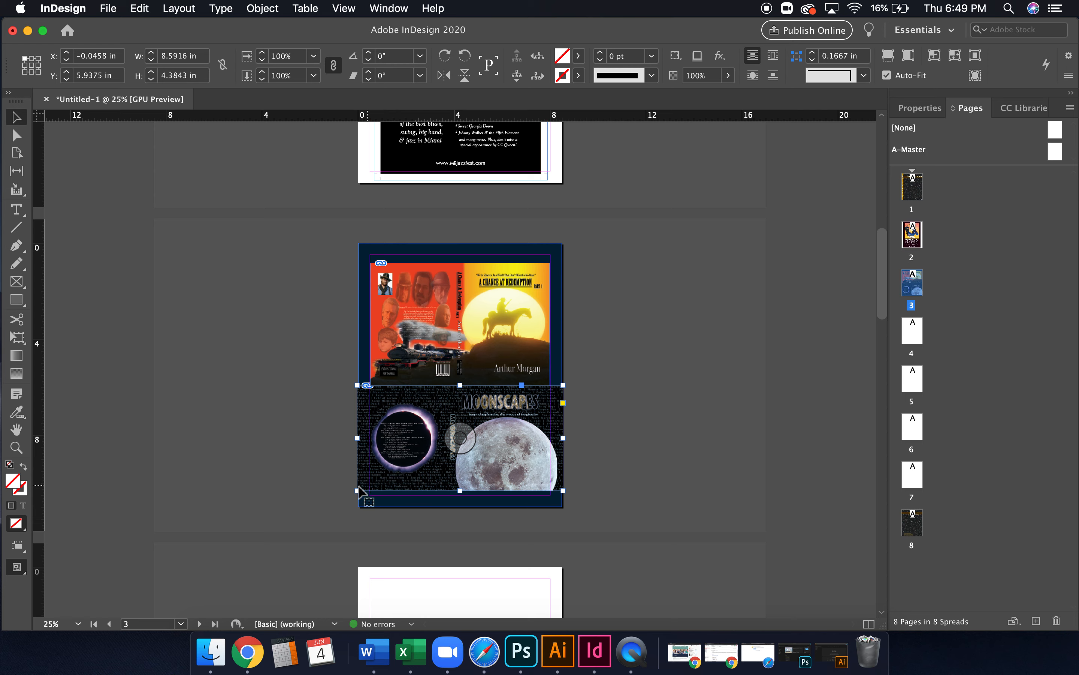
drag(357, 489, 370, 483)
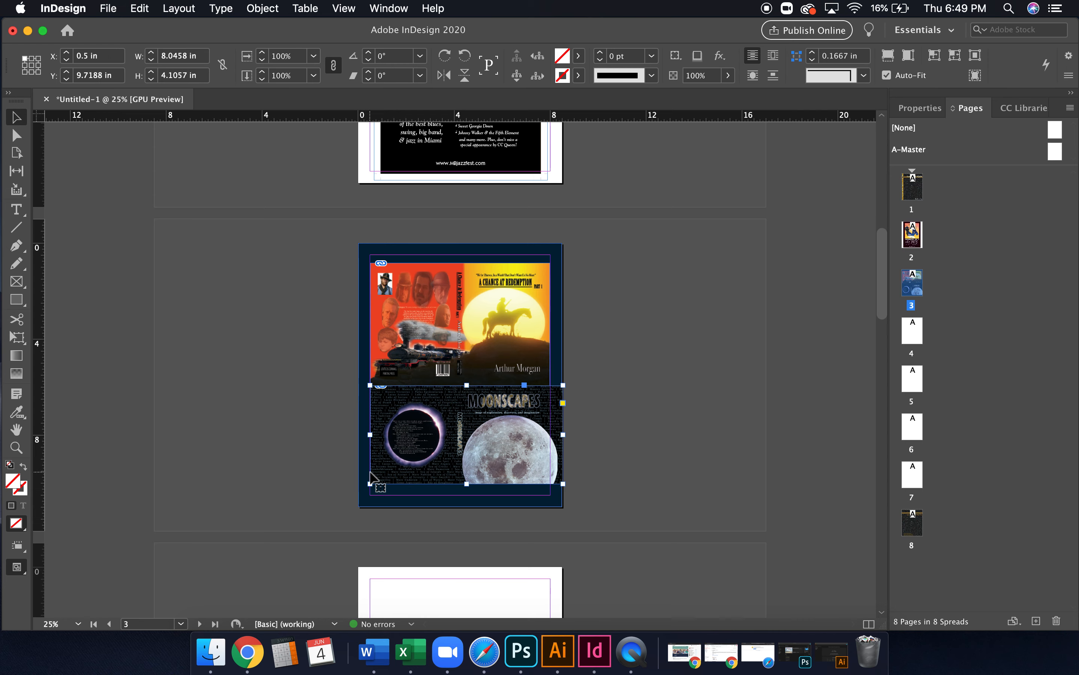
drag(502, 443, 495, 449)
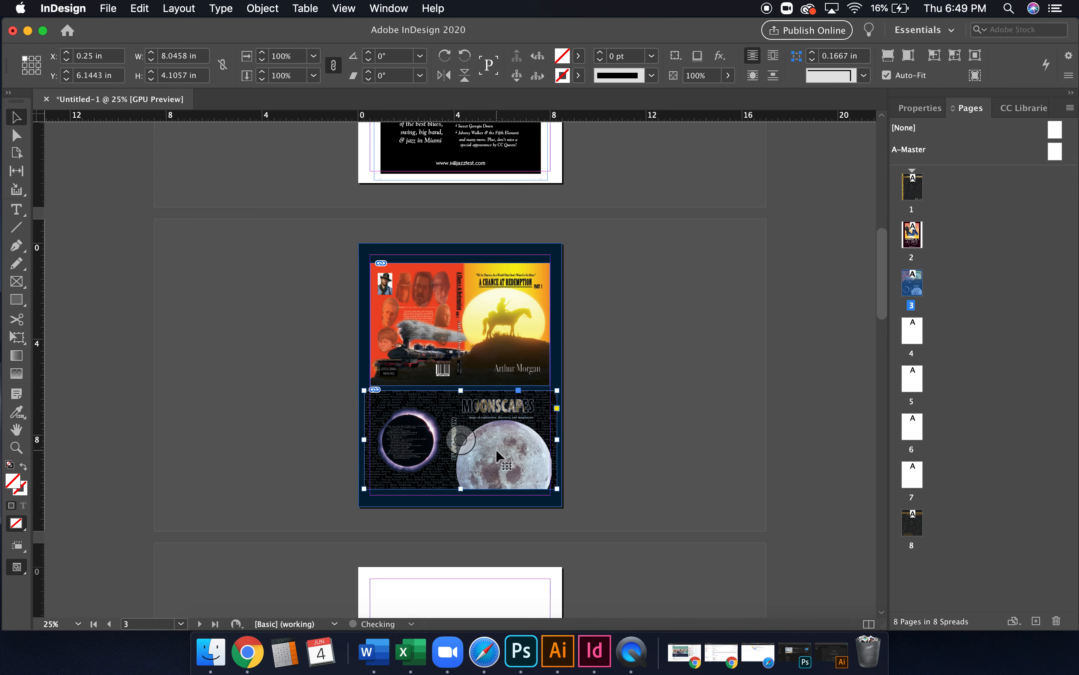
click(674, 343)
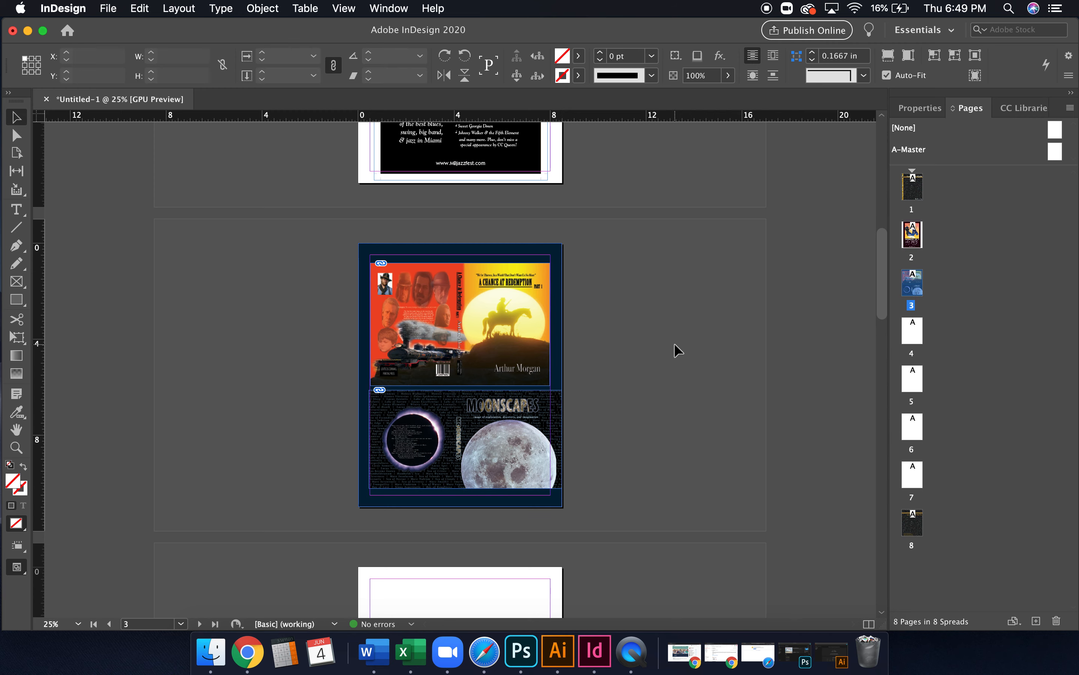
Shrink the Moonscapes cover slightly from its upper-right corner, widening the gap below the A Chance at Redemption cover
key(super+equal)
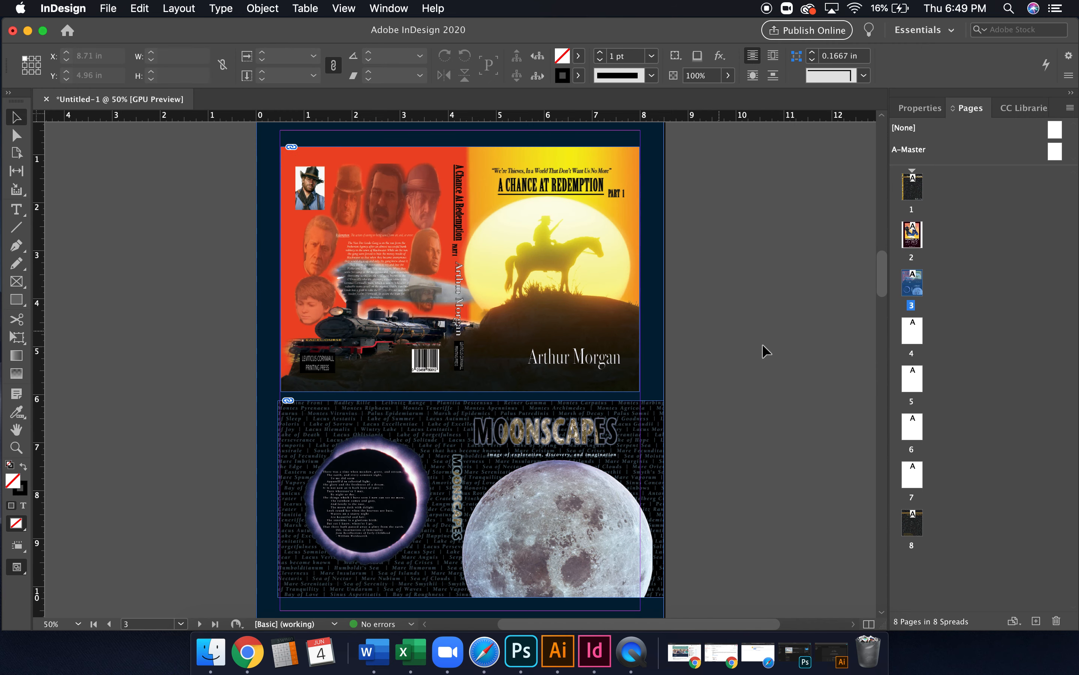
click(575, 471)
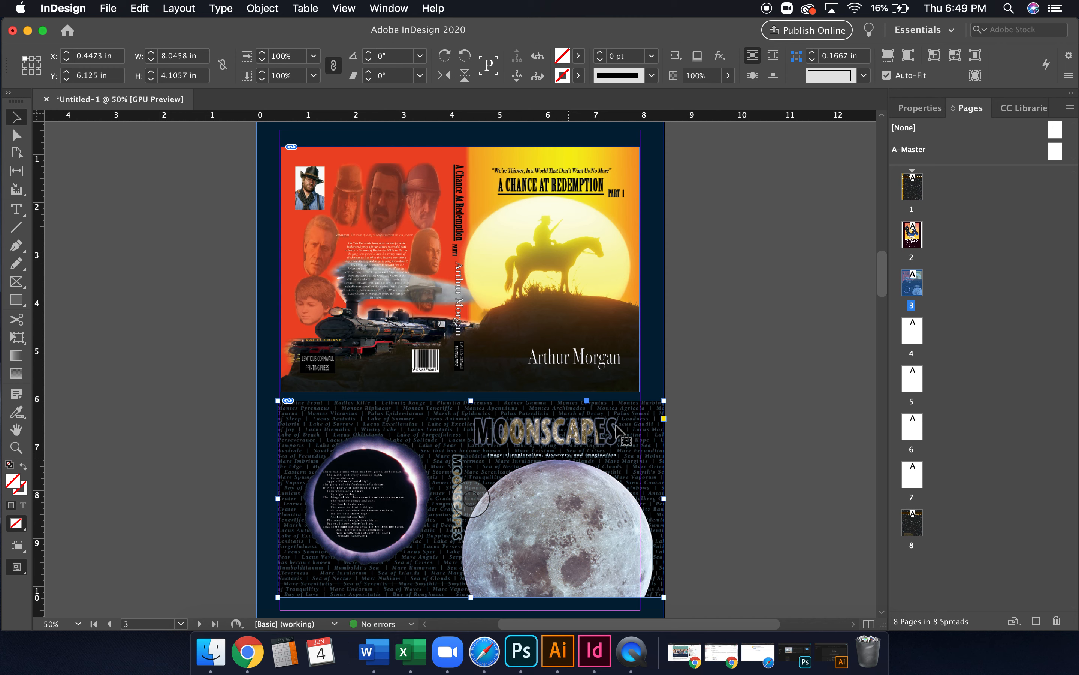
drag(663, 398, 648, 409)
click(706, 384)
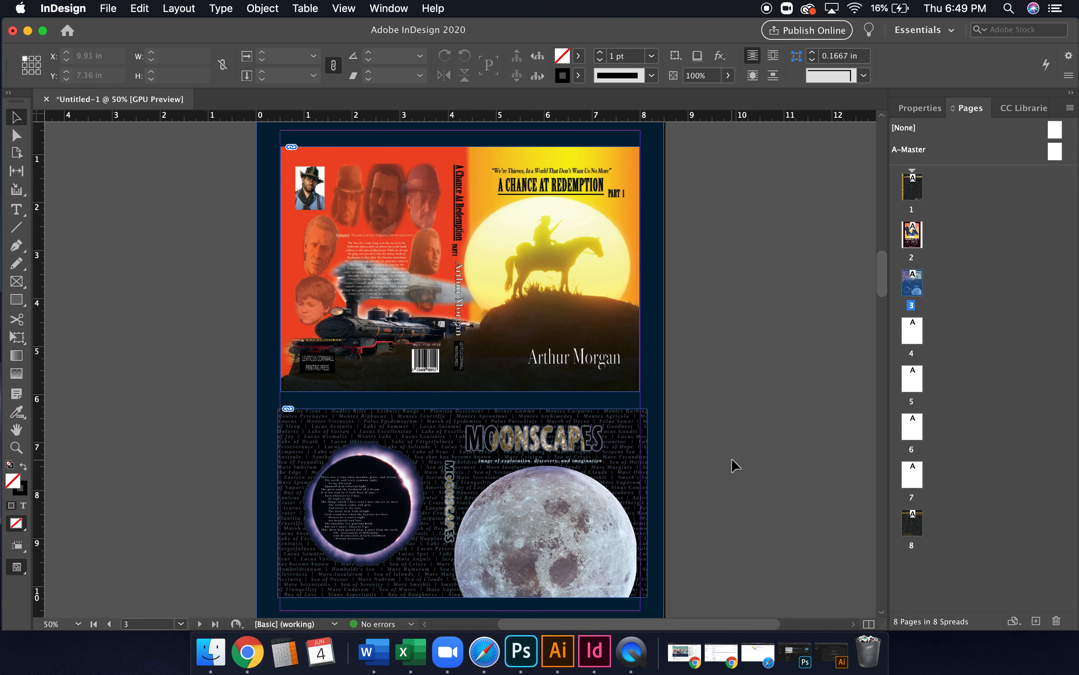
scroll(736, 465, down, 1)
scroll(736, 466, down, 1)
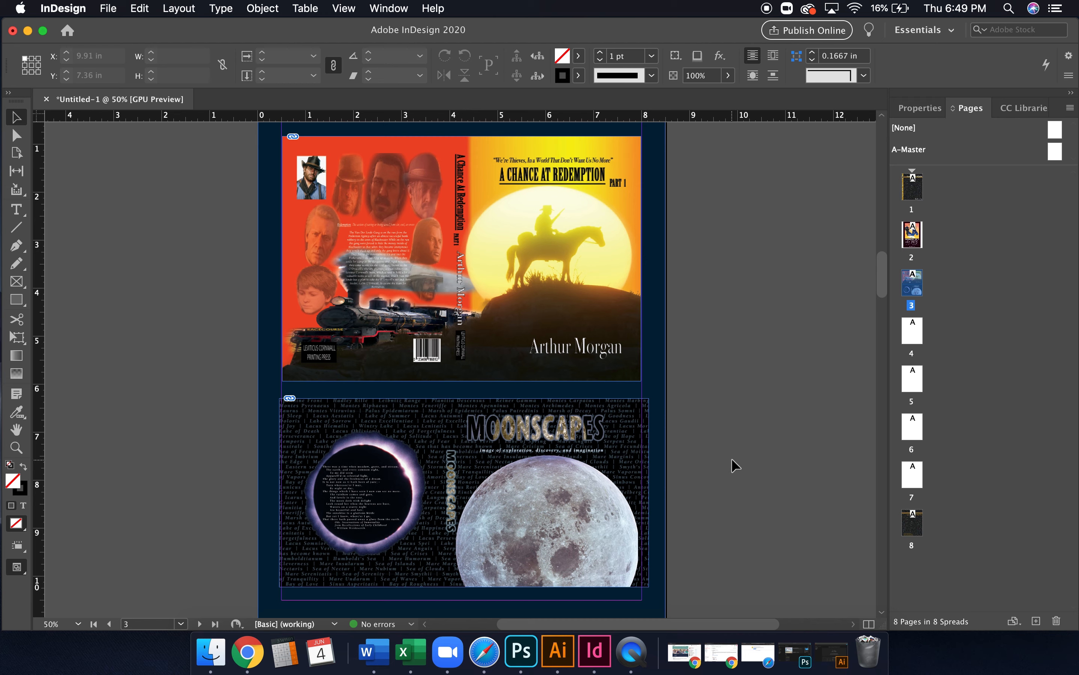
Place the SkillsUSA poster JPG from the Archive folder on page 4, at about X 4.15 in, Y 3.68 in
click(908, 336)
double_click(908, 335)
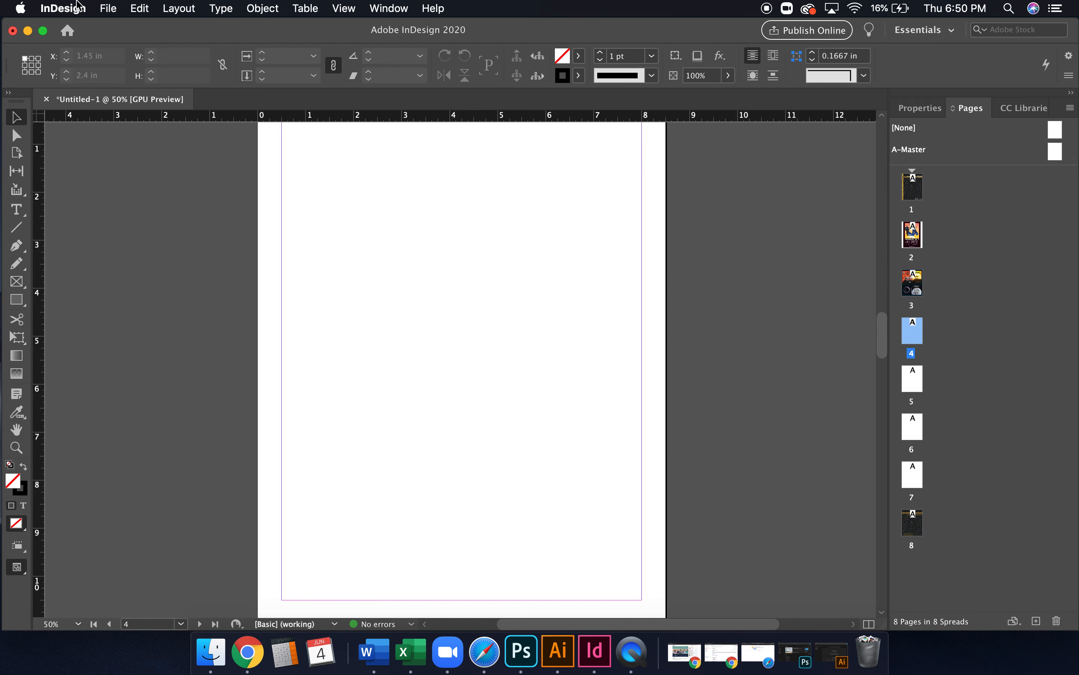
click(108, 7)
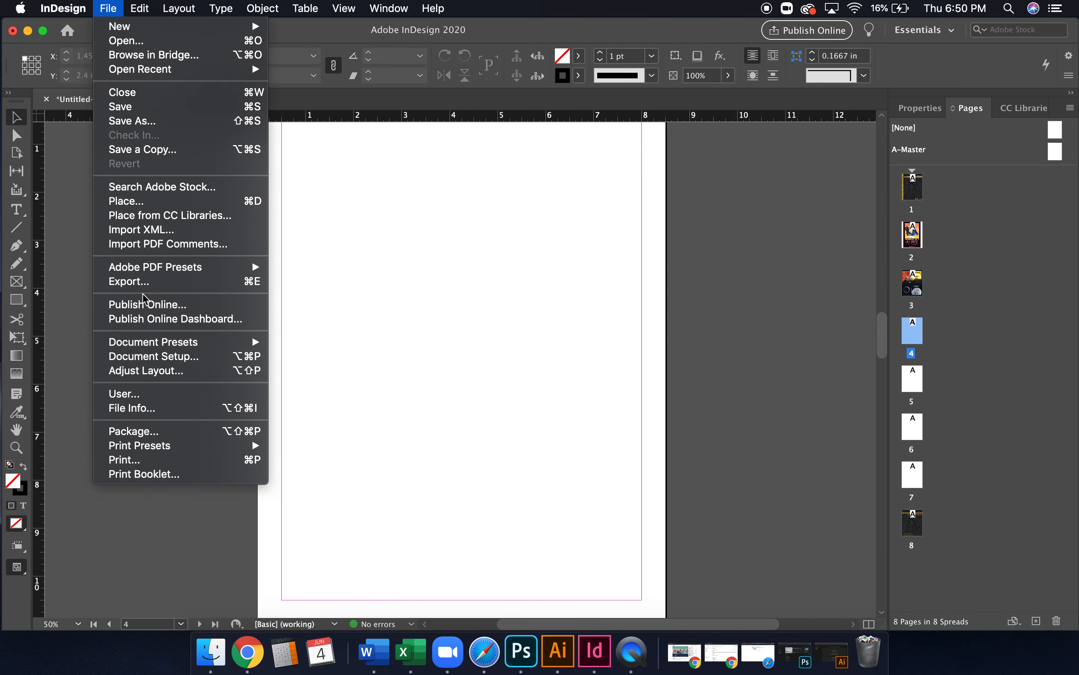
click(152, 202)
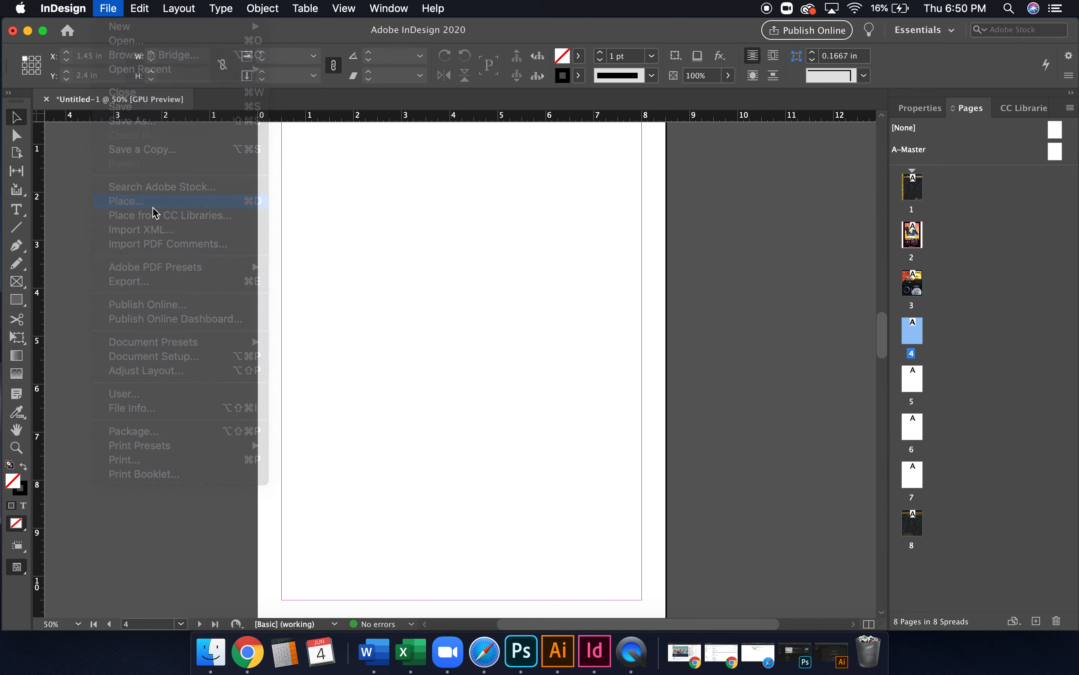
click(404, 262)
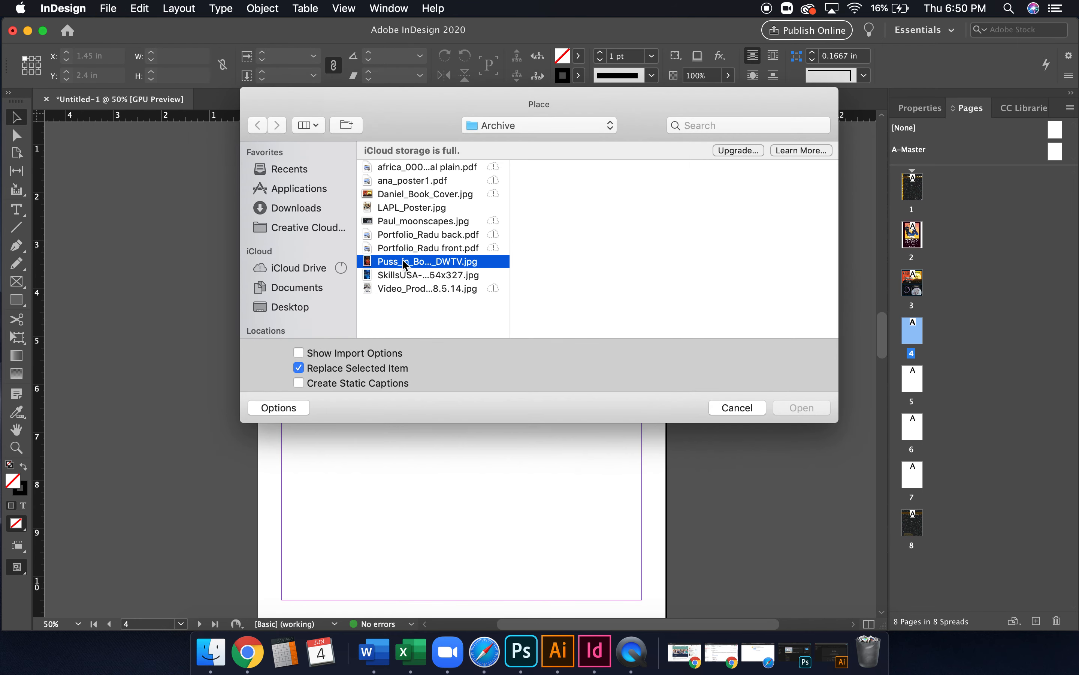
key(Down)
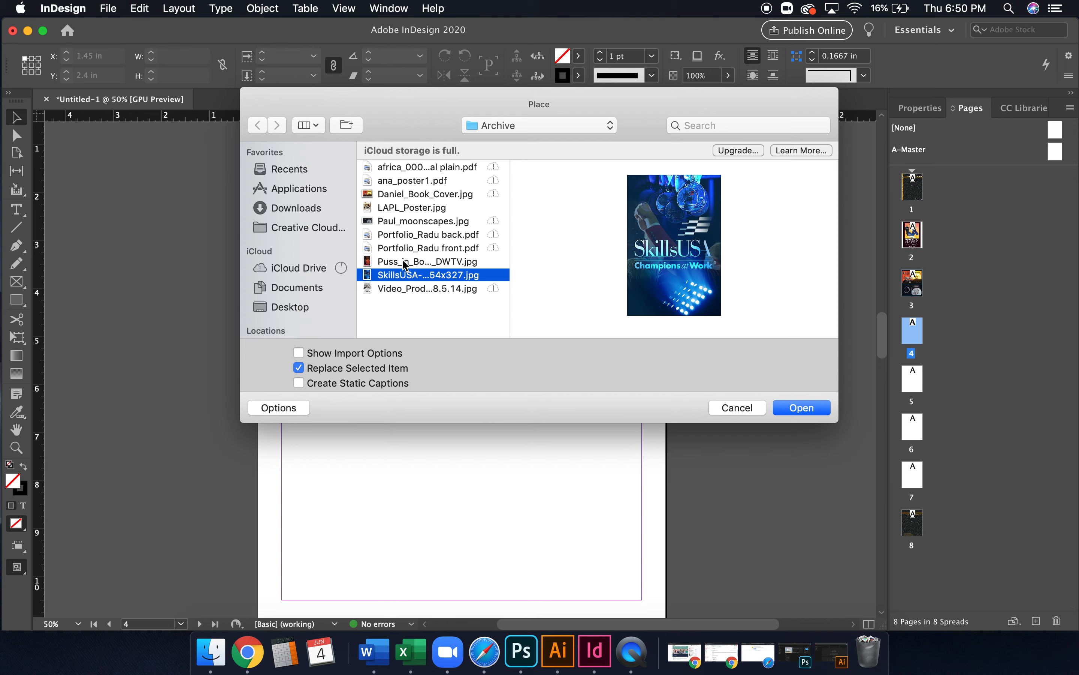
click(801, 407)
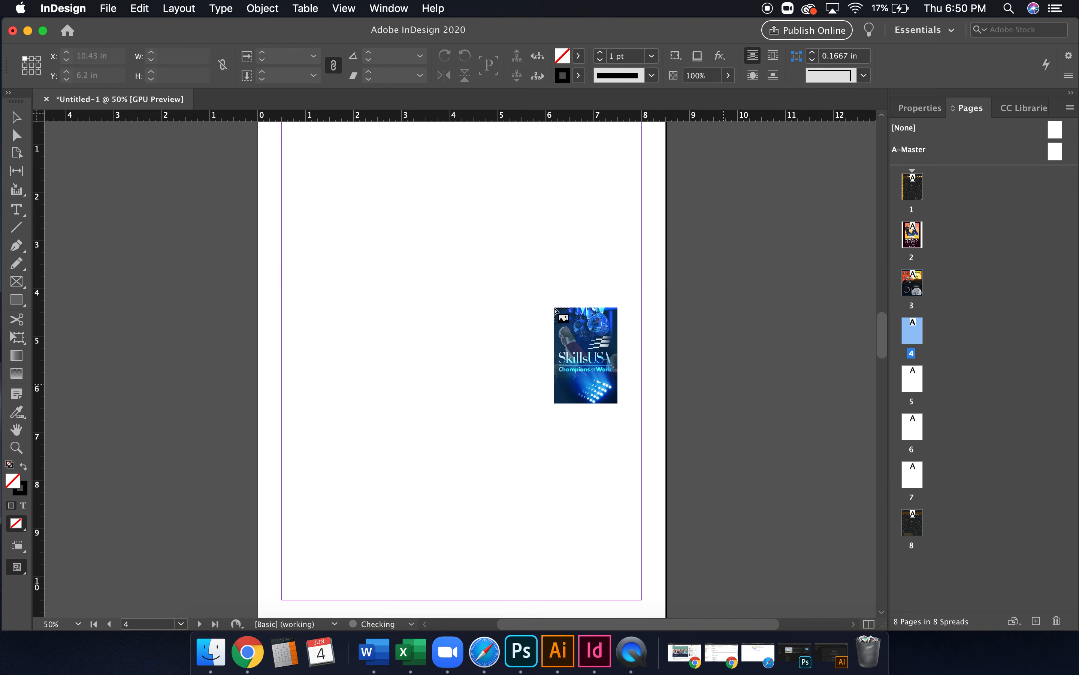
click(458, 272)
Move the SkillsUSA poster to page 4's upper-left corner at X 0, Y 0 in, and turn on Auto-Fit for it
key(super+minus)
key(super+minus)
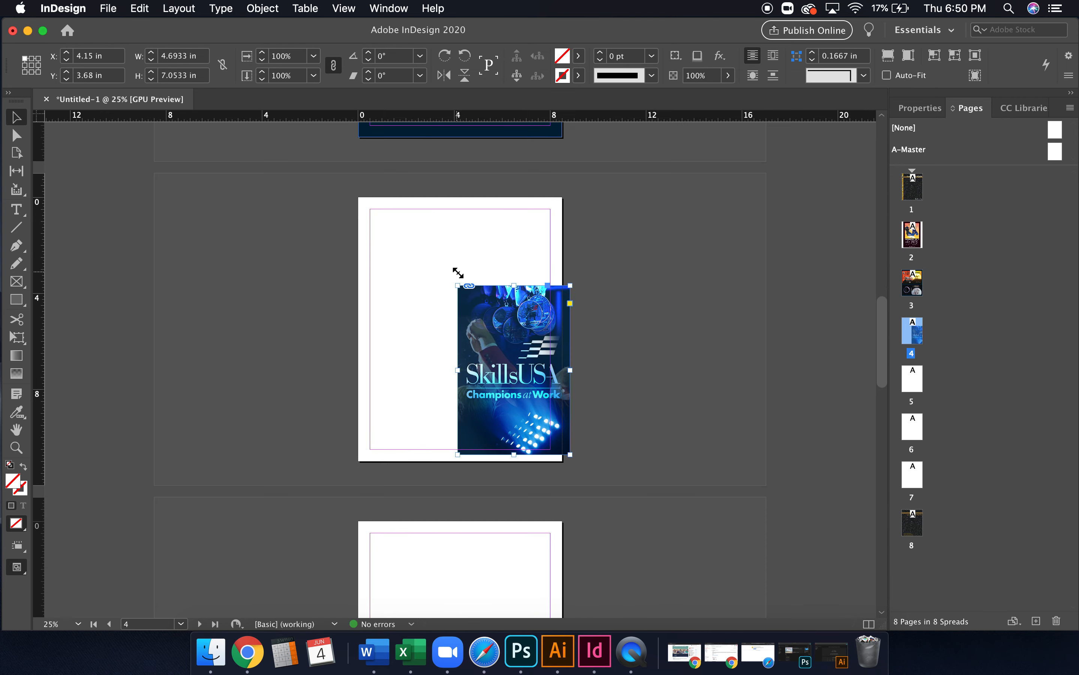
drag(492, 359, 448, 322)
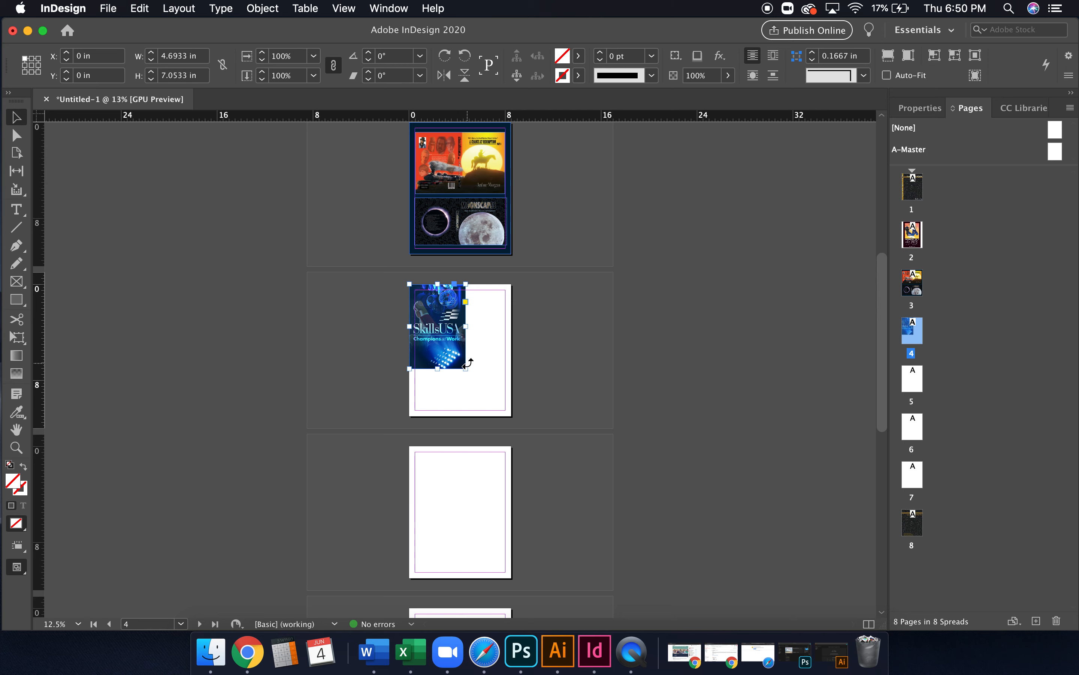
drag(466, 368, 497, 403)
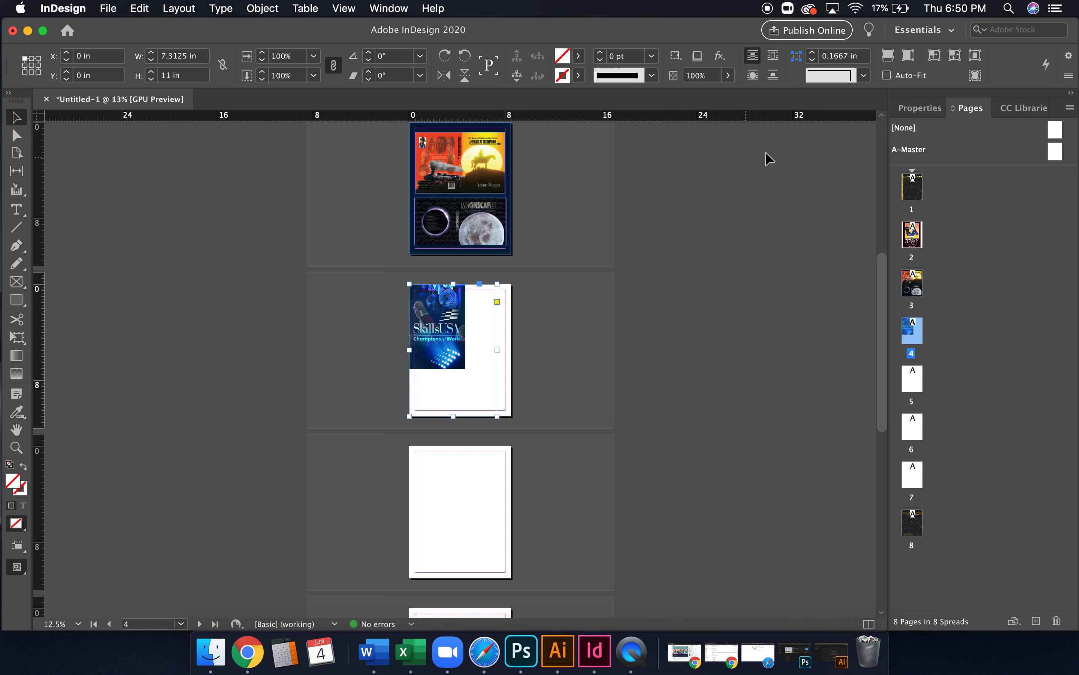
key(super+alt+c)
click(887, 75)
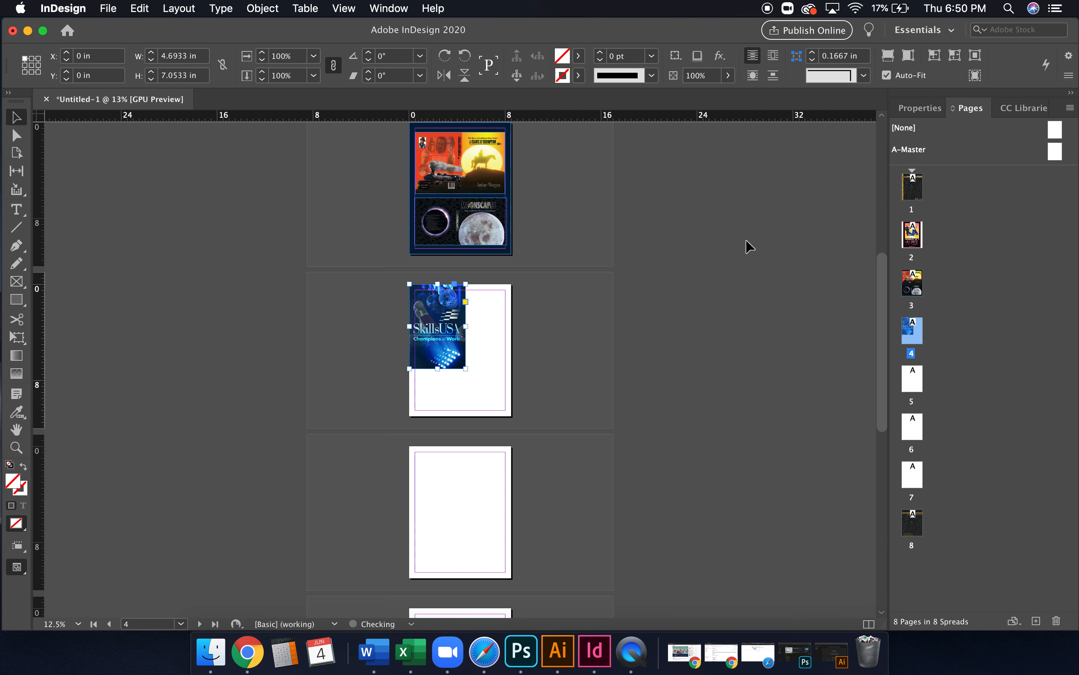
Scale the SkillsUSA poster to about 6.63 by 9.96 in and centre it on page 4 at X 0.9375 in, Y 0.5 in
drag(466, 368, 490, 391)
click(449, 345)
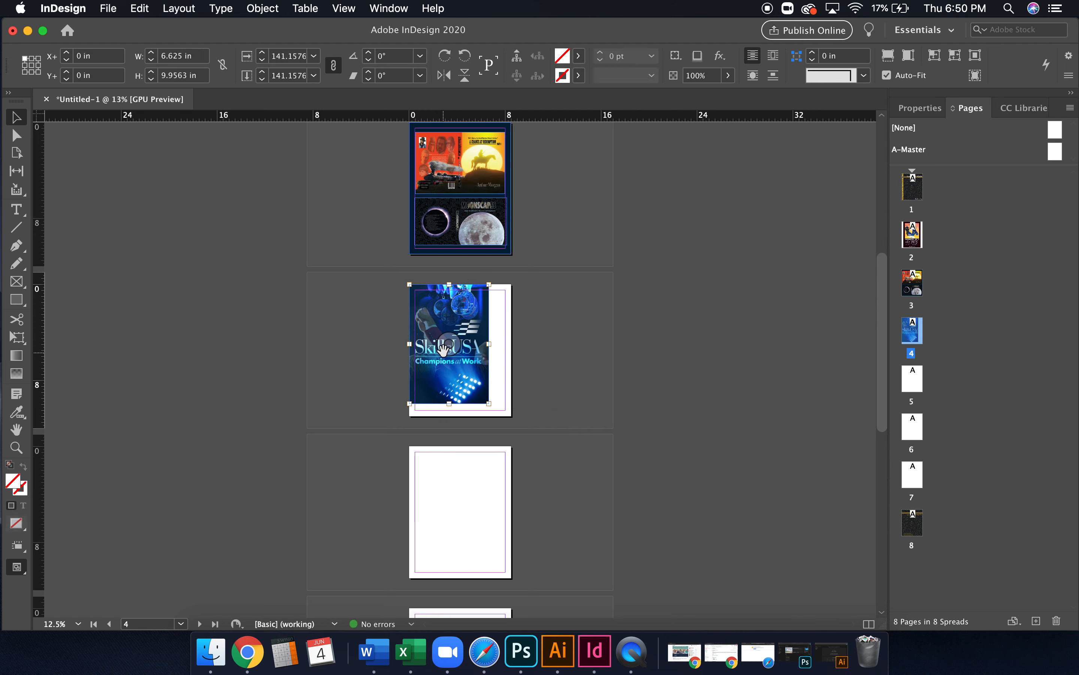
drag(429, 289, 439, 291)
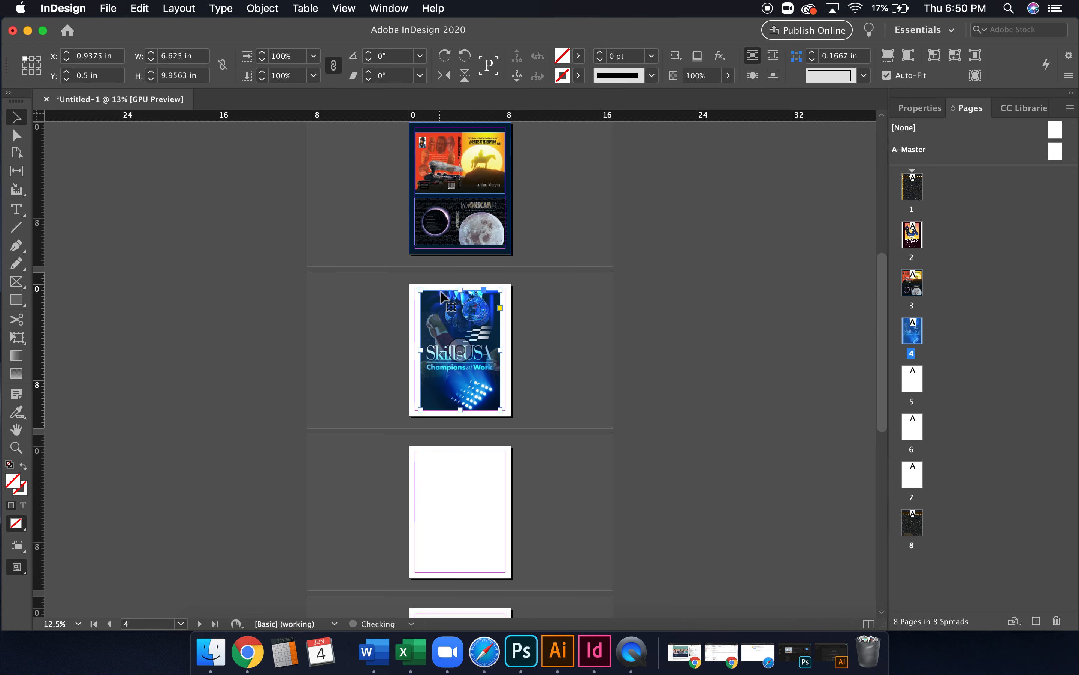
click(683, 331)
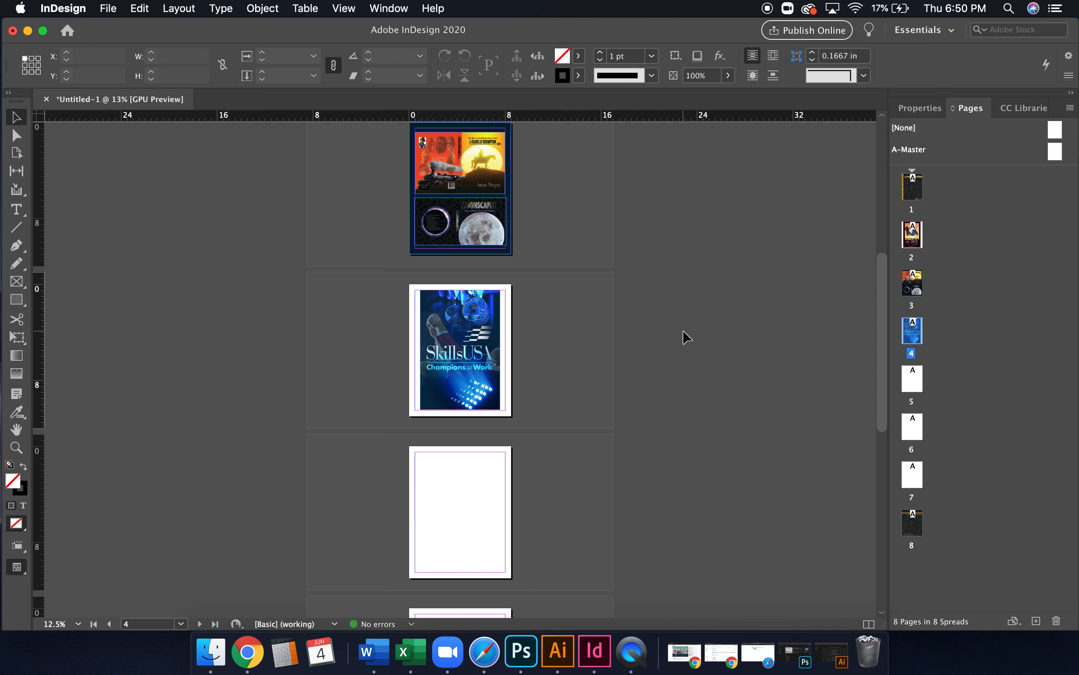
Start exporting the portfolio document in the Adobe PDF (Print) format
click(121, 8)
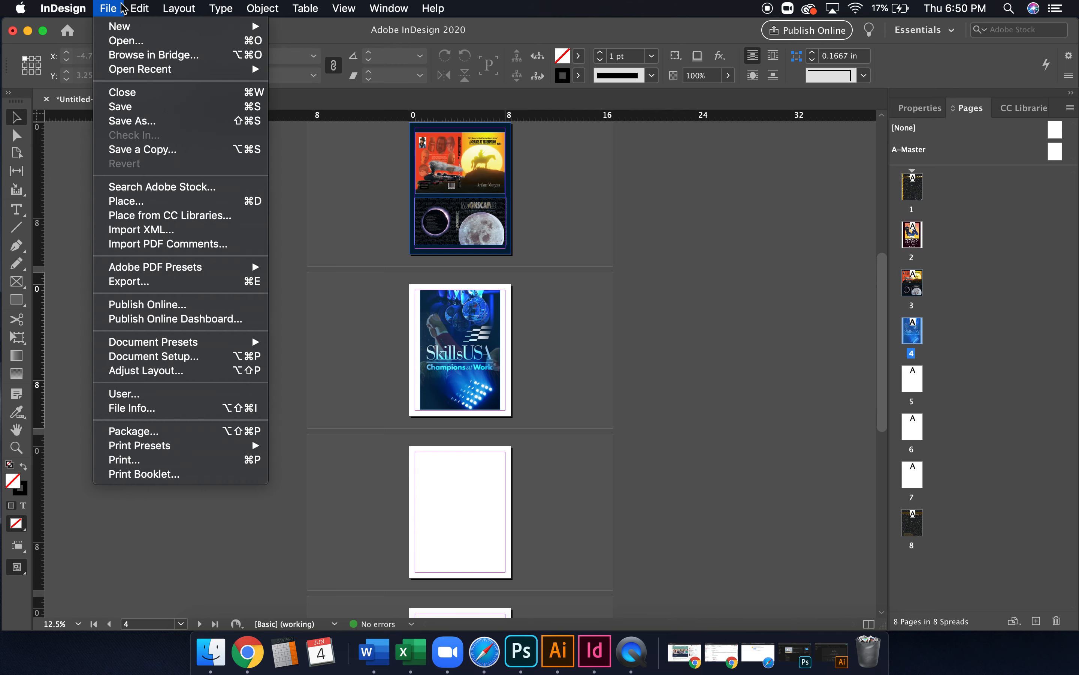
click(155, 283)
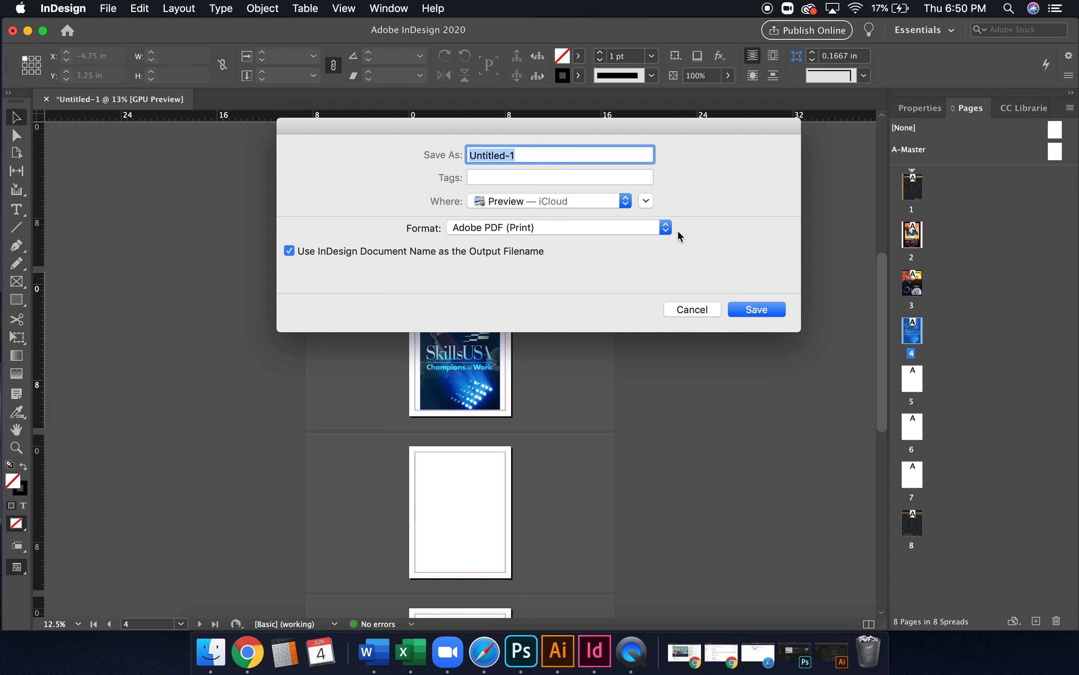
click(665, 229)
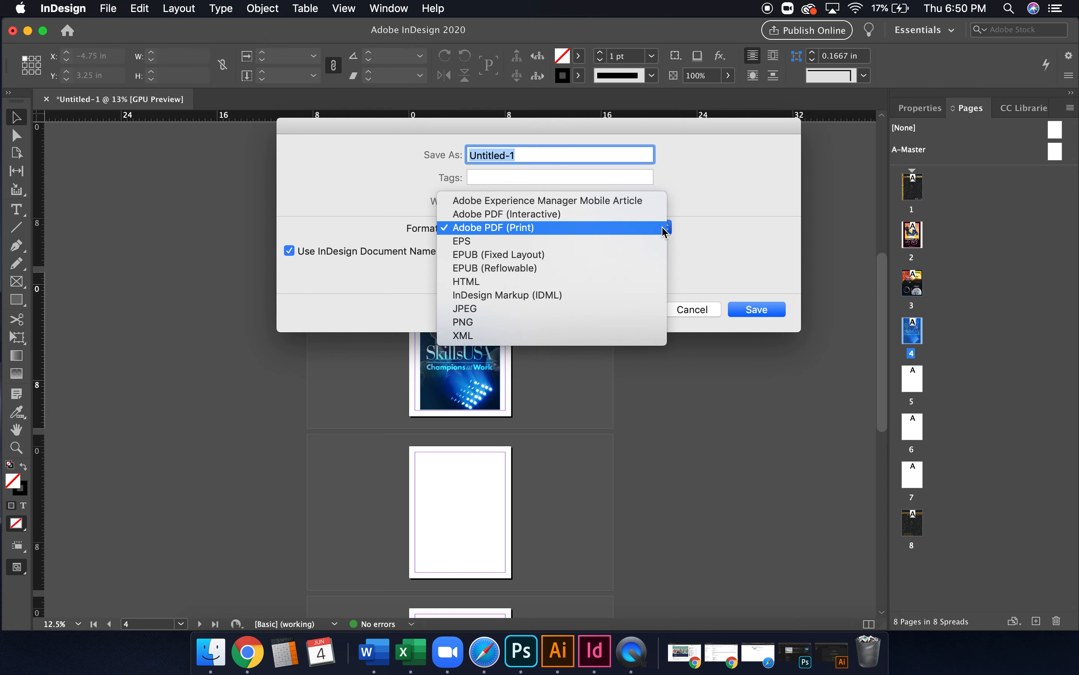
click(610, 231)
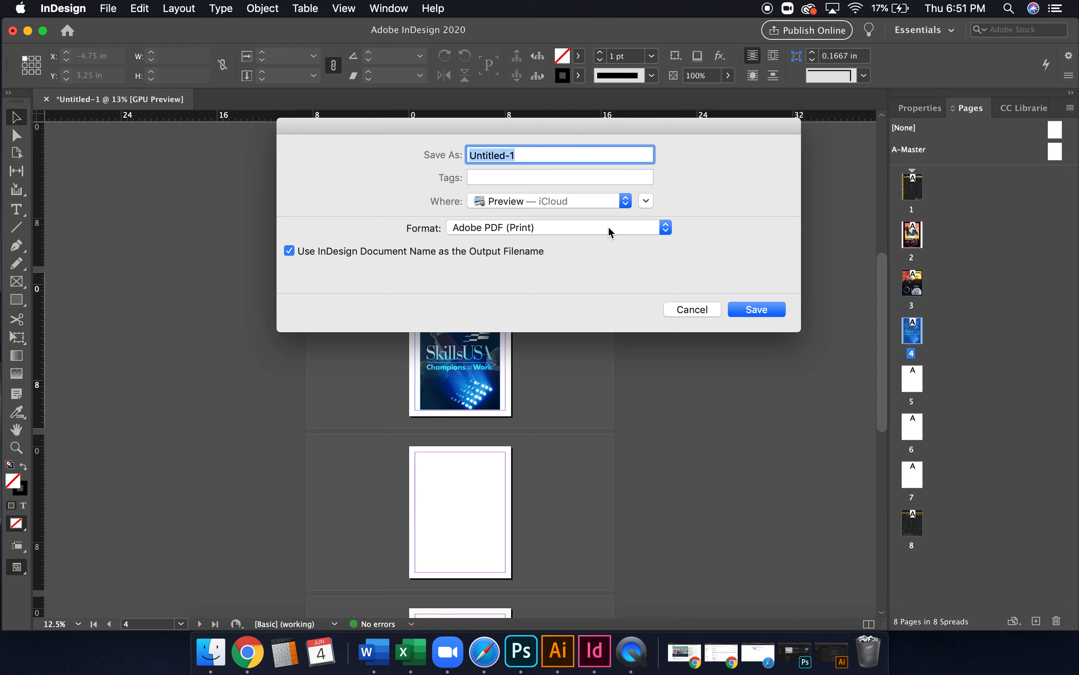
Set the Archive folder on the Desktop as the export location and save the PDF under the name Final_Portfolio
click(646, 200)
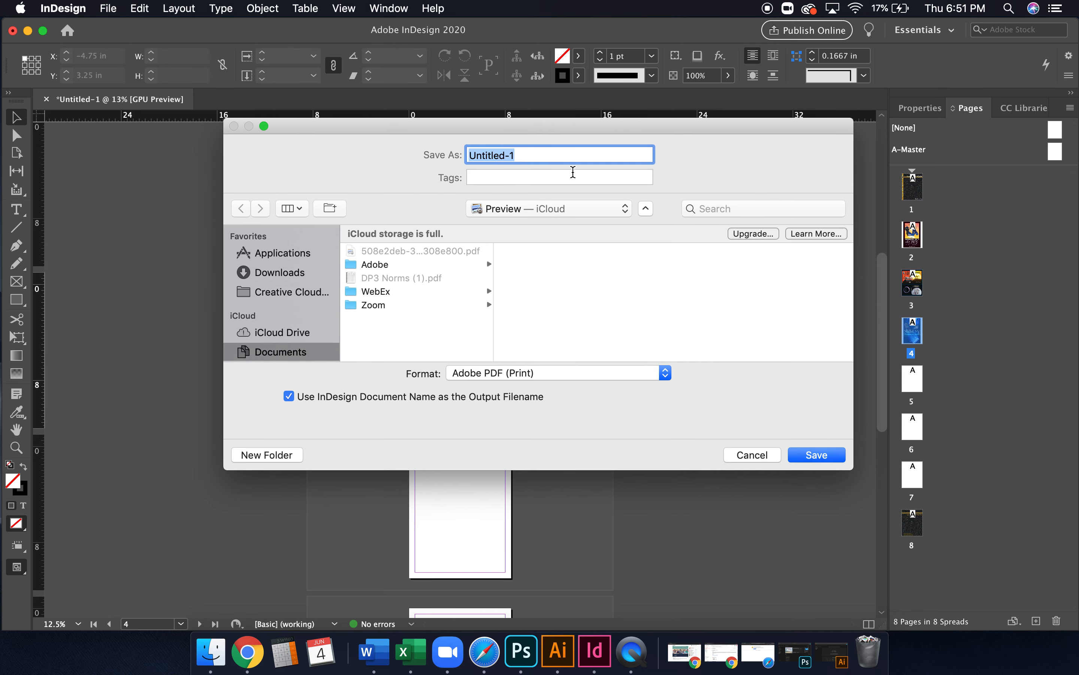
drag(527, 155, 434, 155)
scroll(275, 286, down, 3)
click(278, 321)
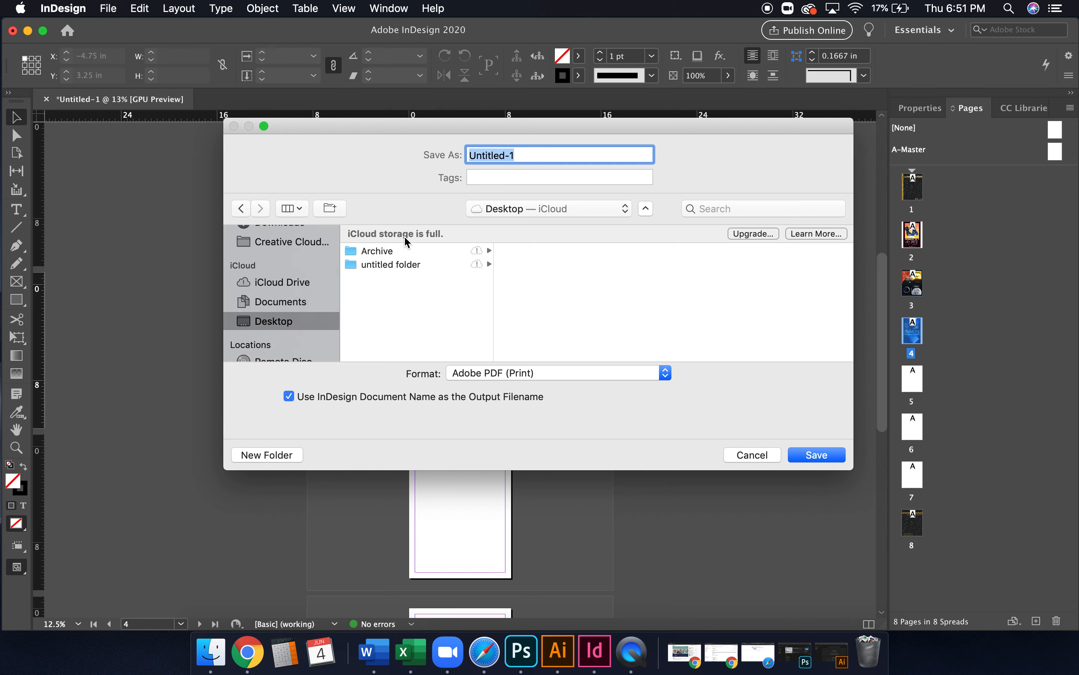
click(402, 248)
drag(535, 156, 431, 155)
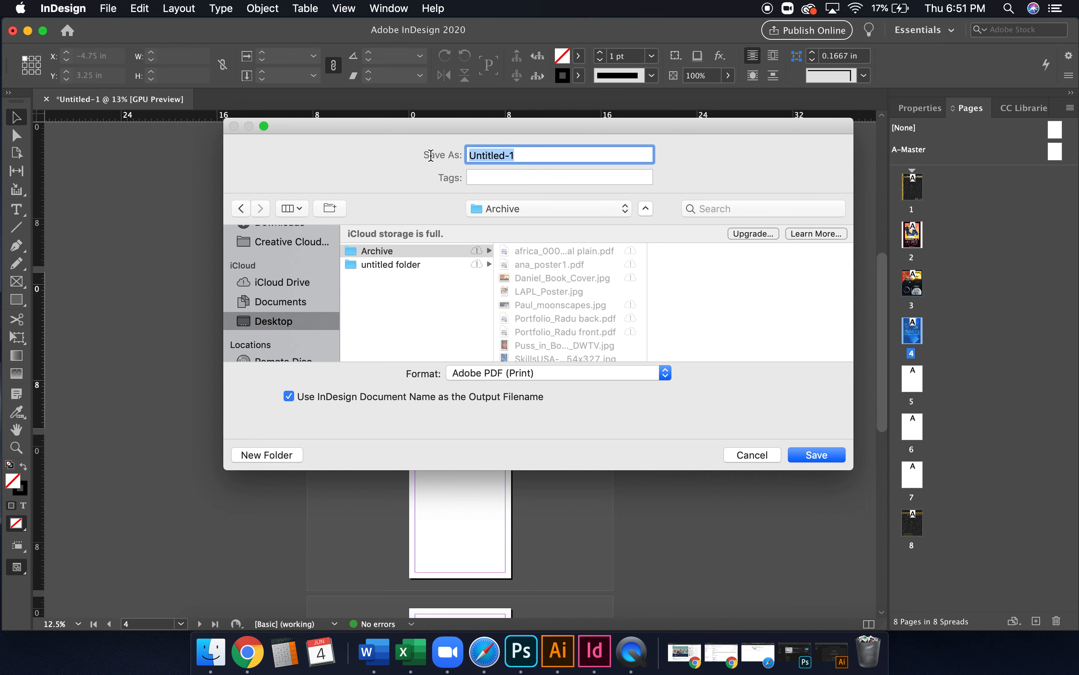
text(Final_Portfolio)
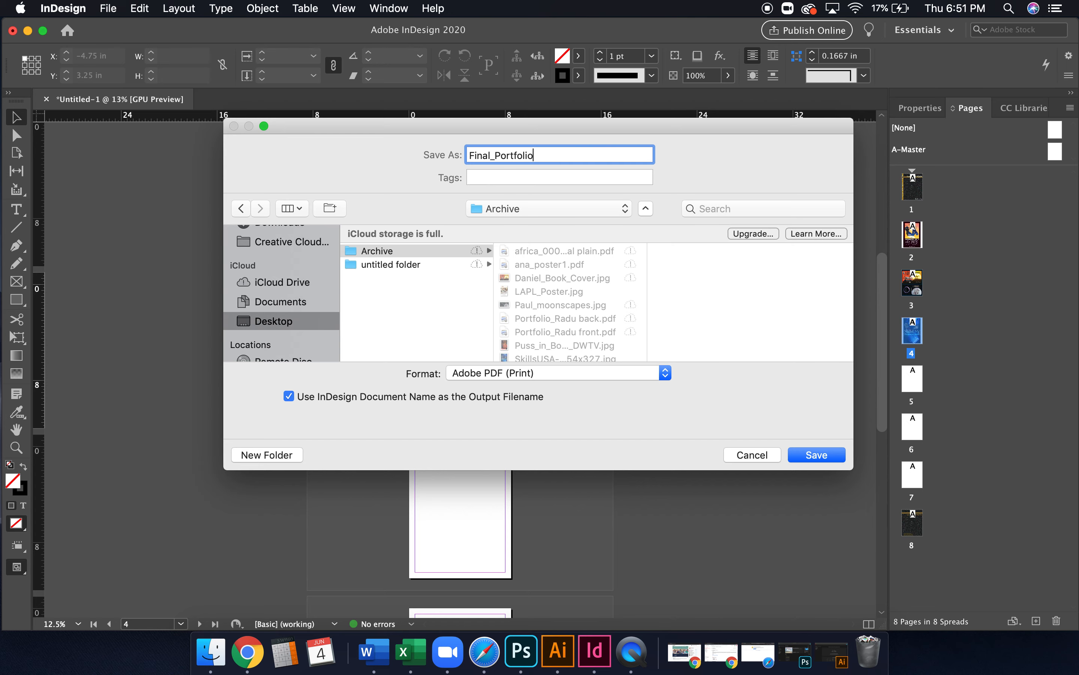
key(Return)
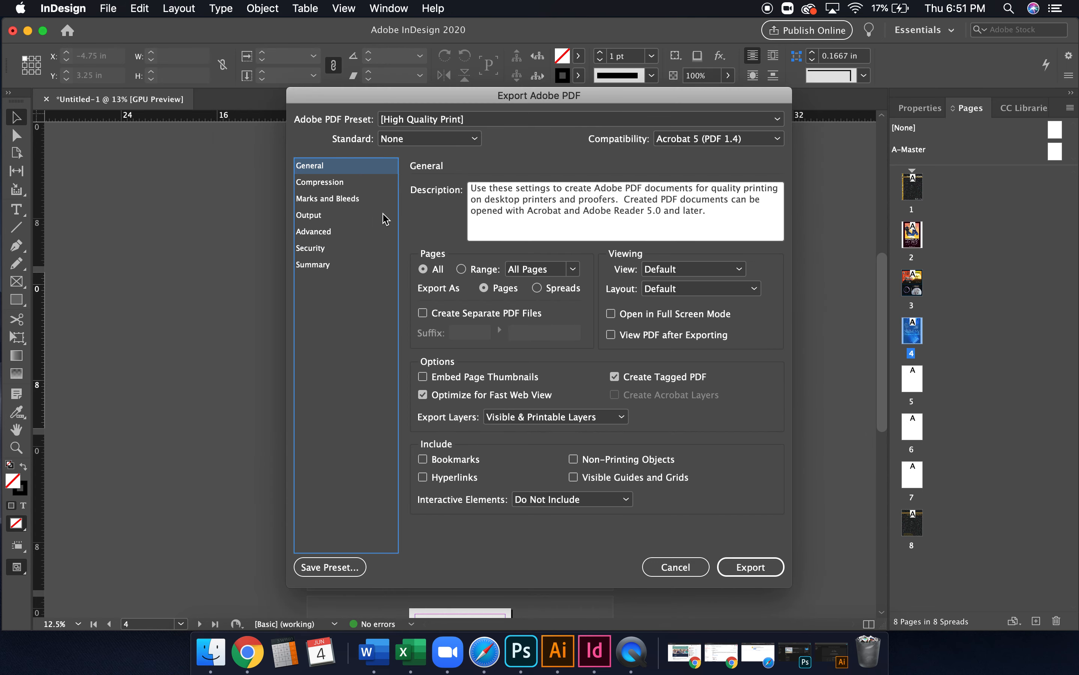
Review the compression, marks and bleeds, and general settings, and export all pages with the High Quality Print preset
click(365, 184)
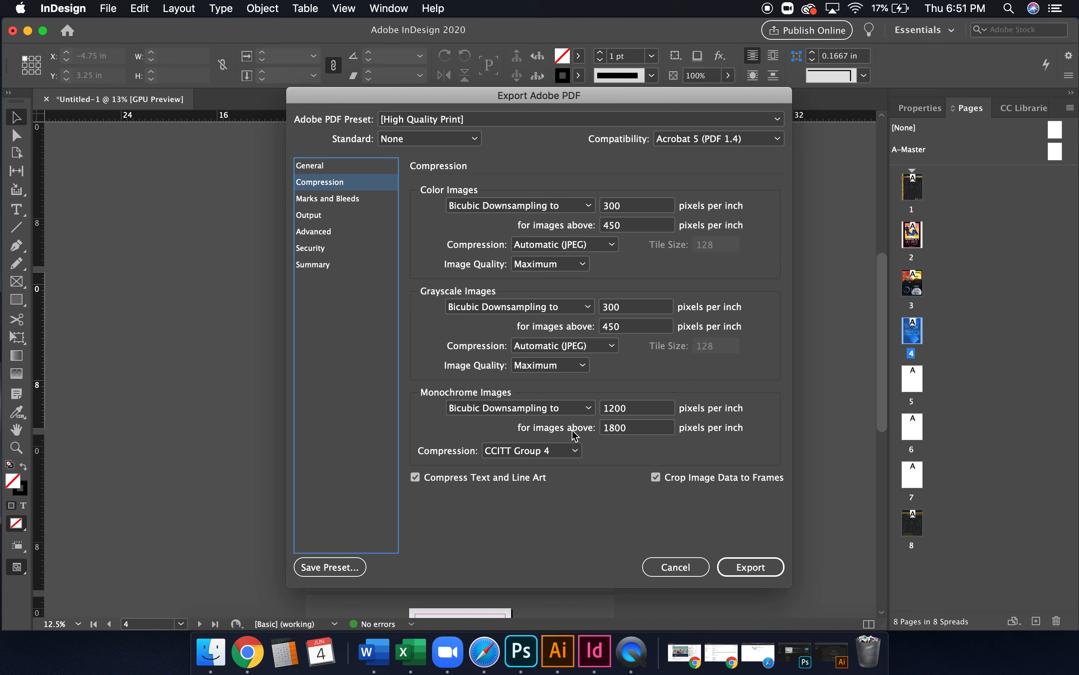
click(356, 199)
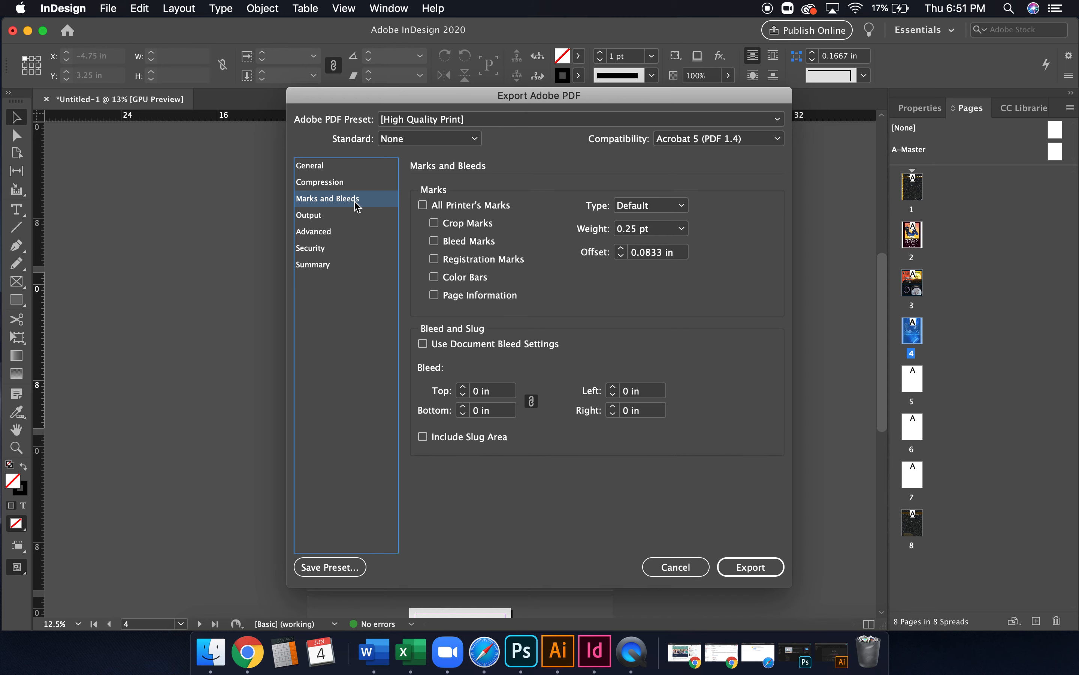
click(344, 183)
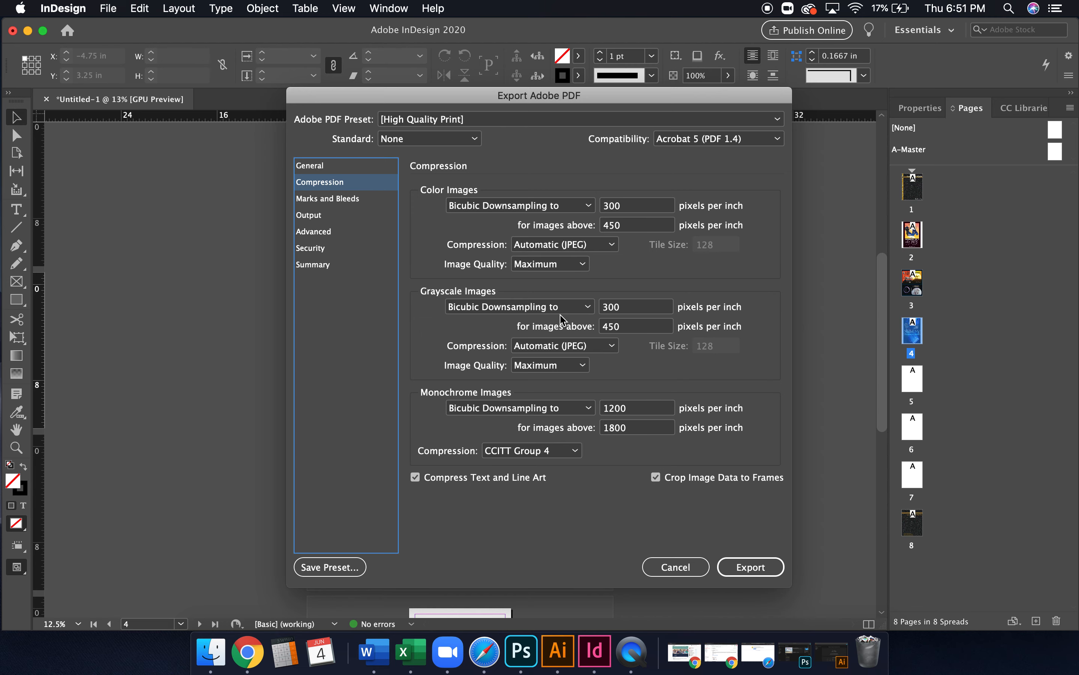
click(338, 166)
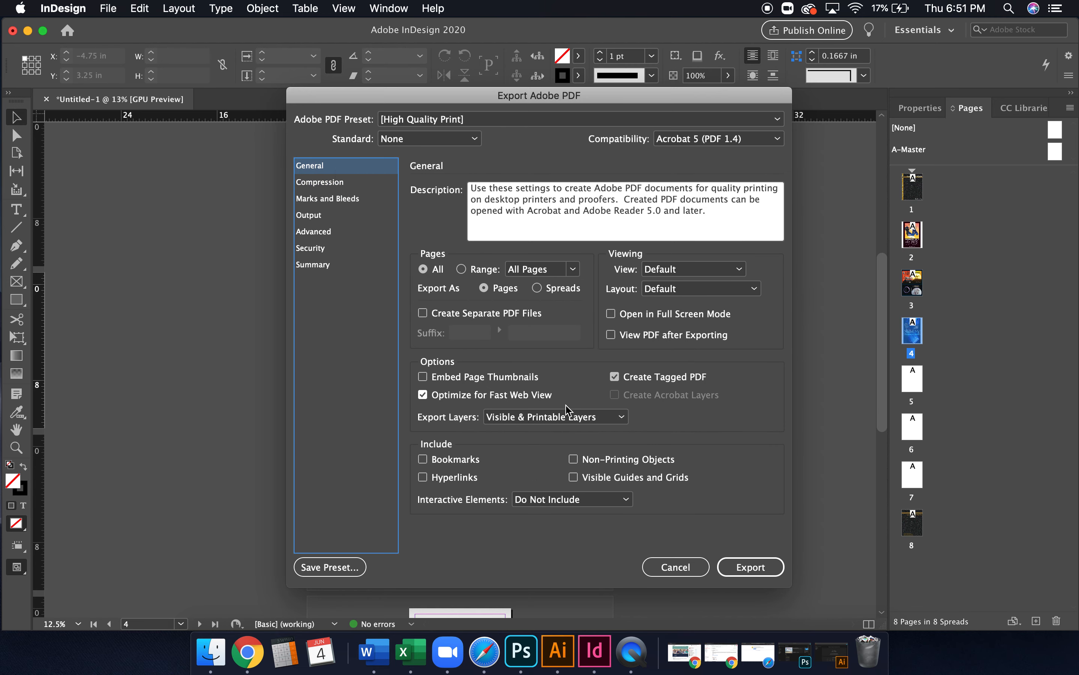
click(743, 570)
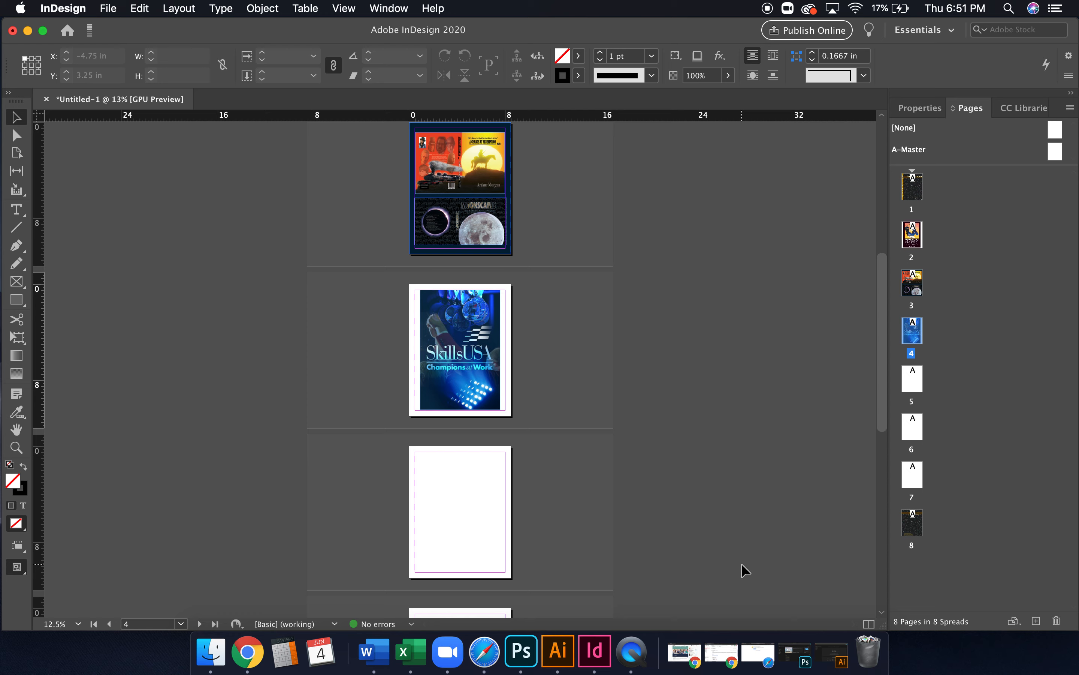
Switch to Finder, try to open Final_Portfolio.pdf from the Archive folder, and return to the last pages of the InDesign document
click(211, 651)
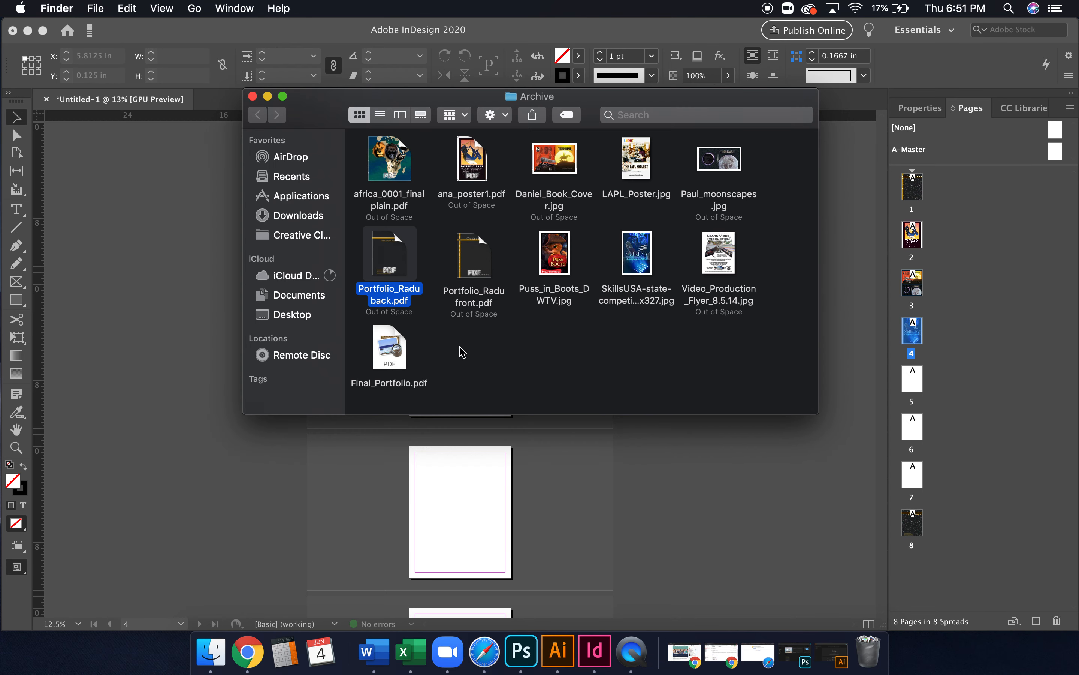
click(407, 348)
click(404, 349)
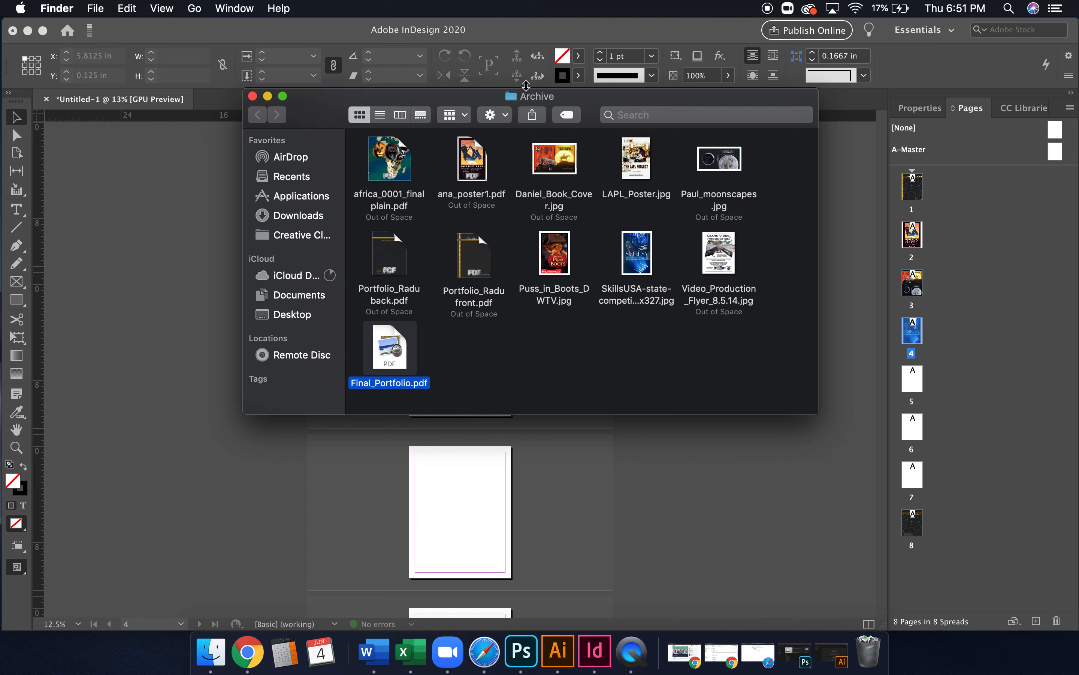
drag(613, 102, 698, 66)
double_click(475, 312)
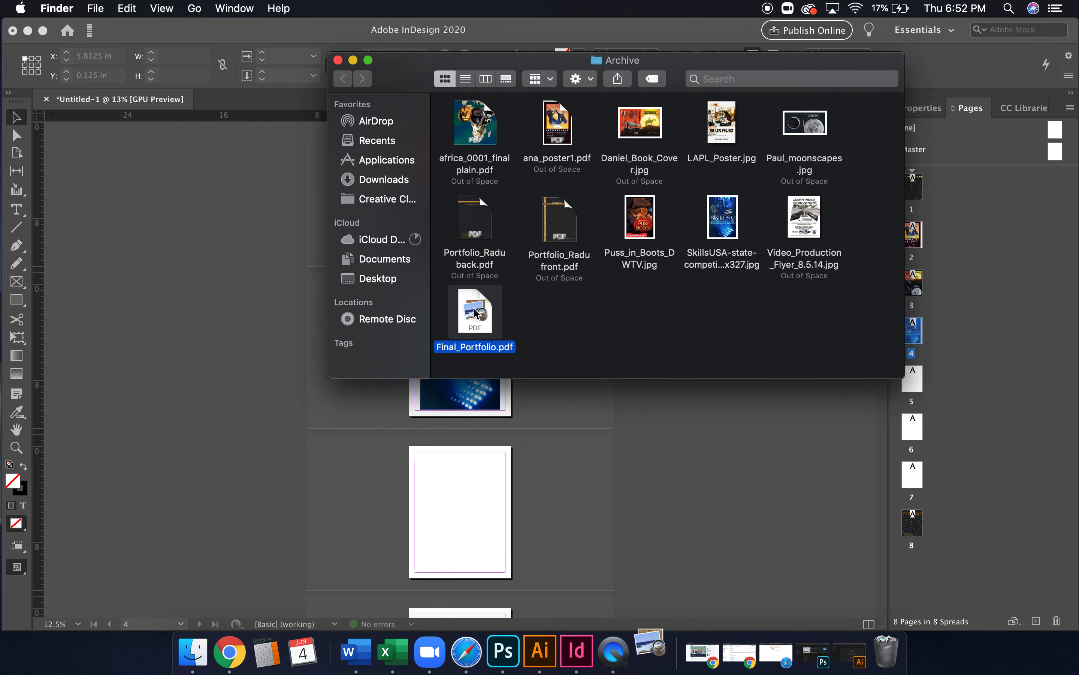
click(659, 234)
click(730, 460)
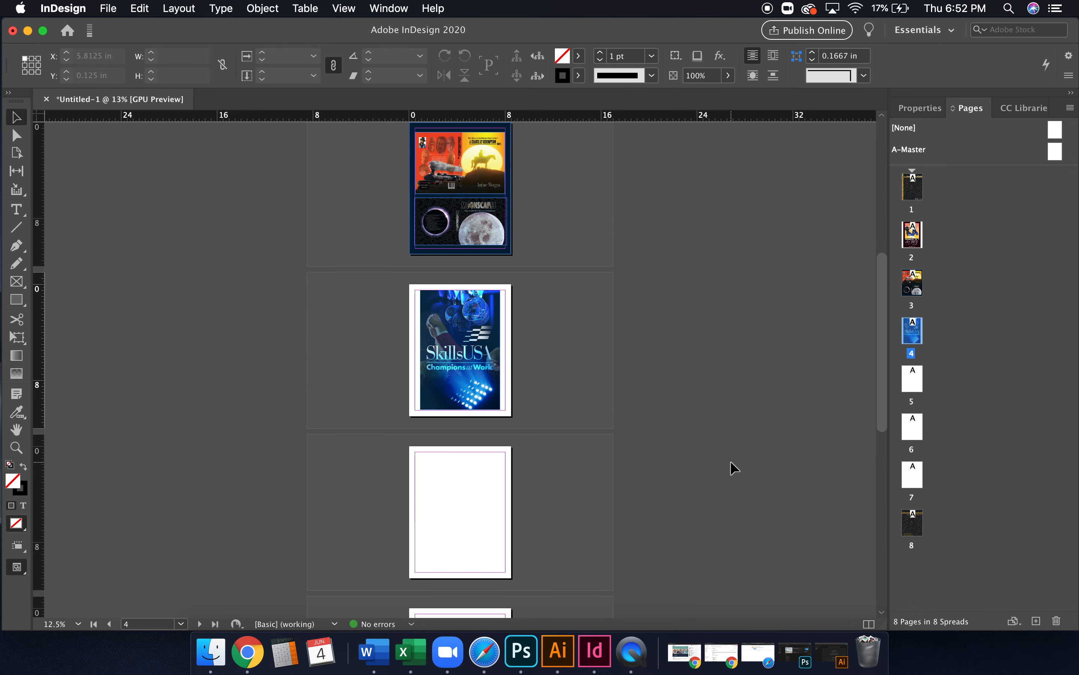
scroll(254, 484, down, 1)
scroll(254, 485, down, 5)
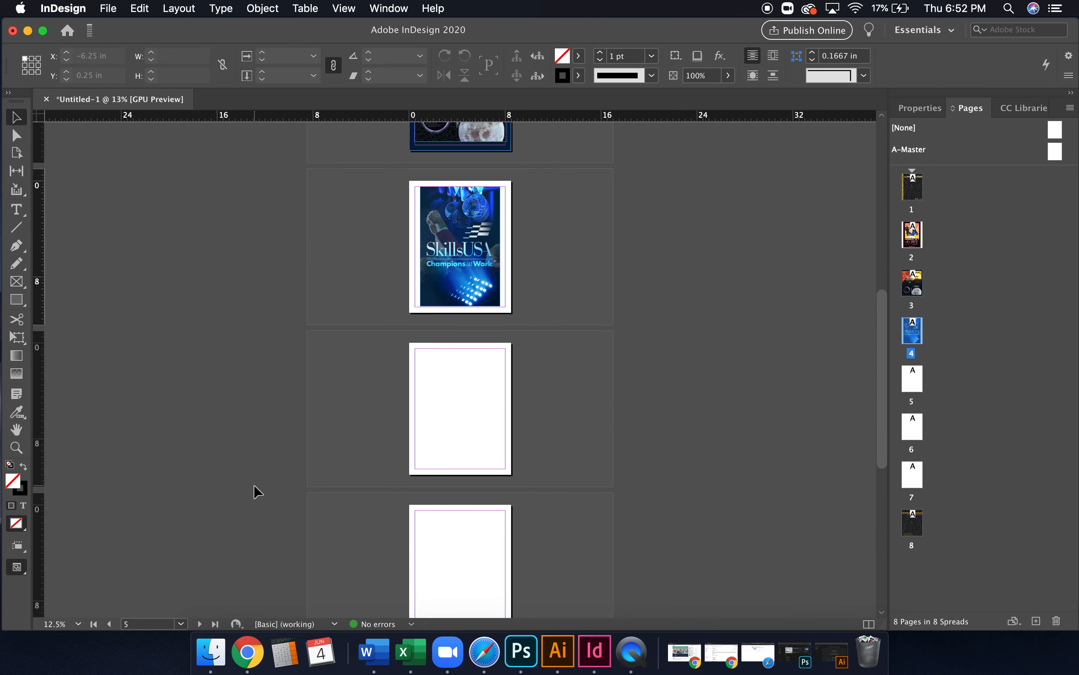
scroll(464, 455, down, 3)
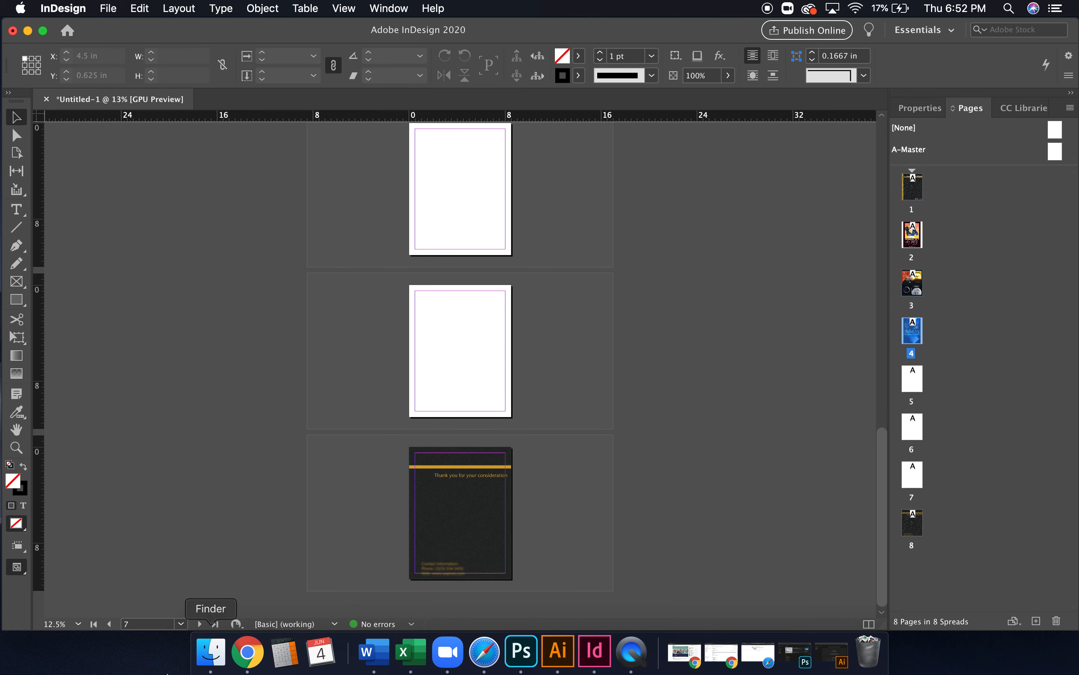
Open Final_Portfolio.pdf from the Archive folder in Finder, zoom out to see whole pages, and look through the exported portfolio
click(211, 651)
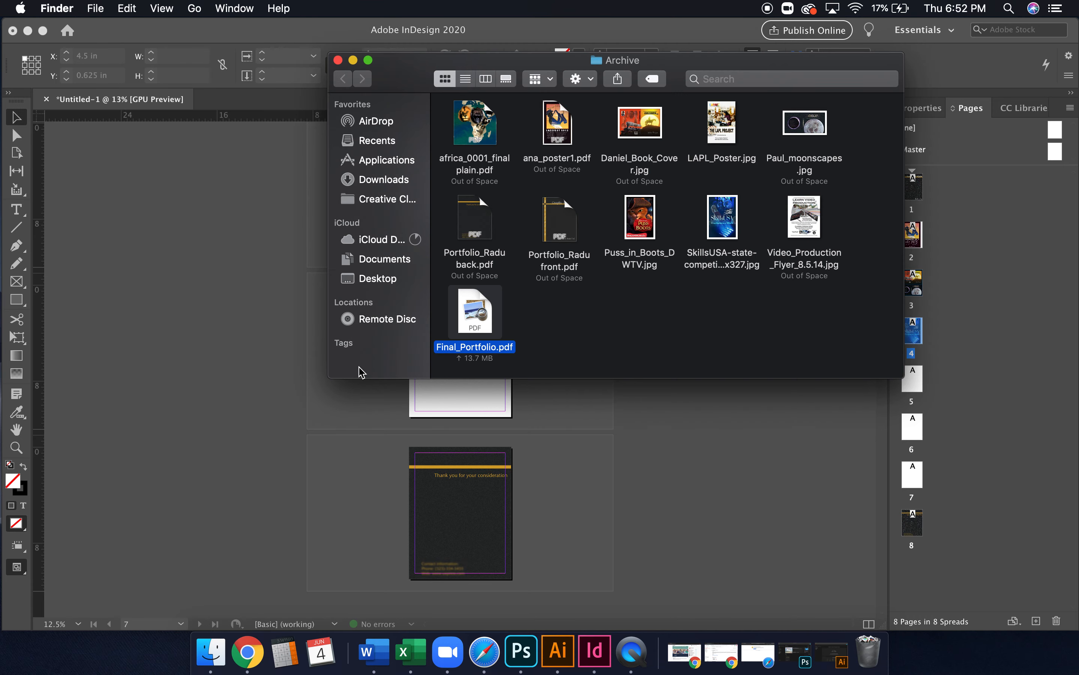
mouse_move(483, 318)
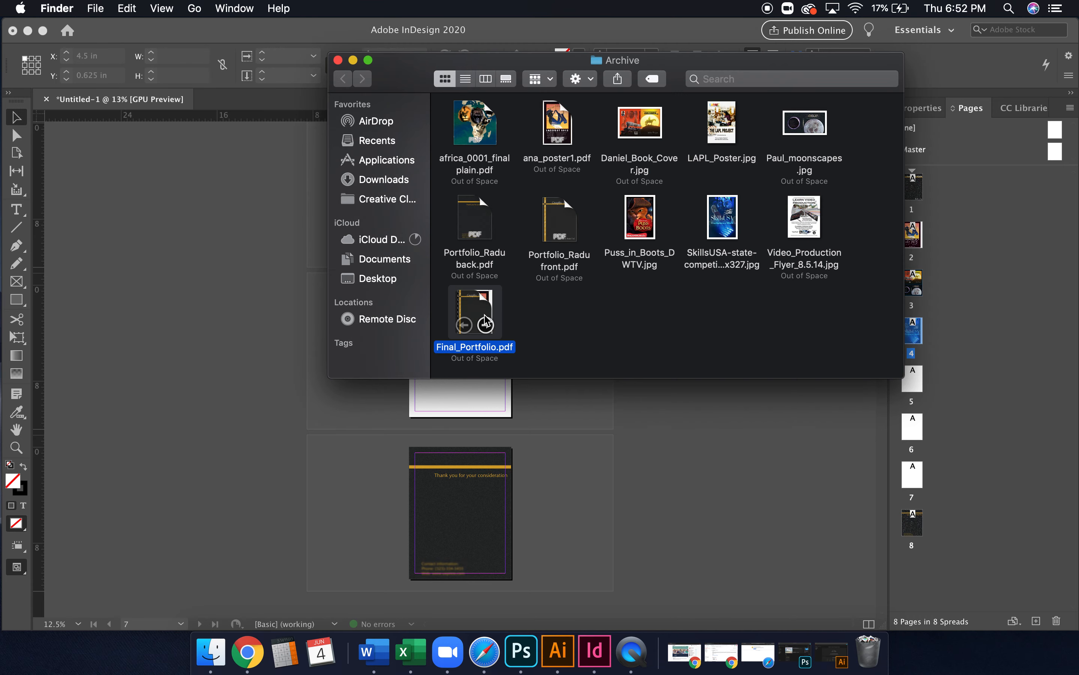
double_click(482, 305)
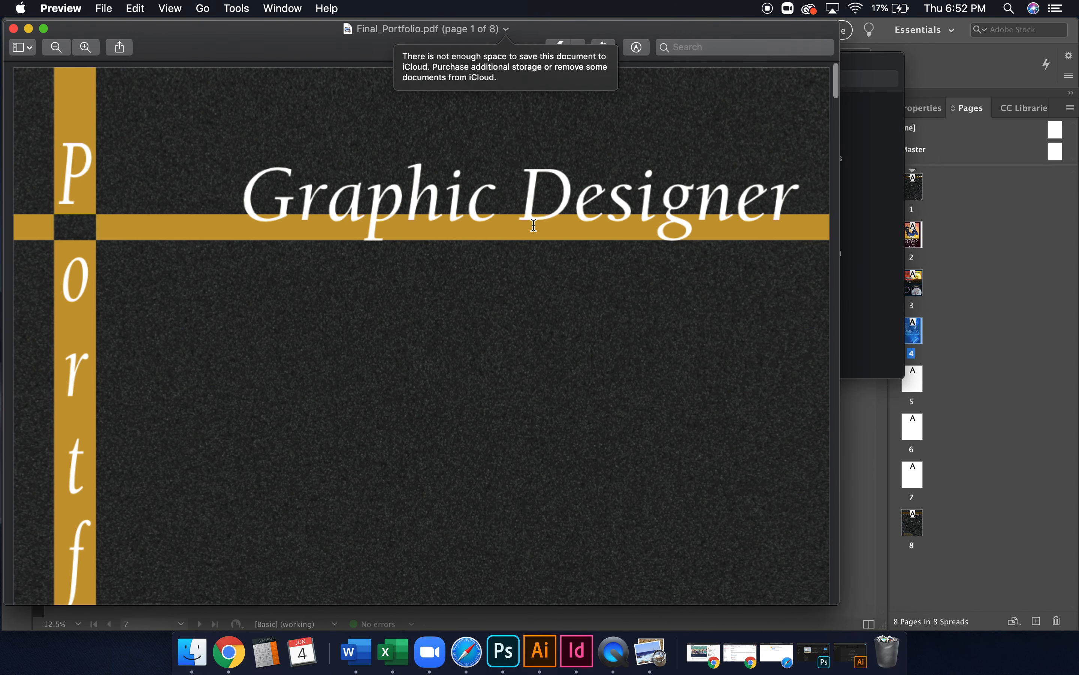
key(super+minus)
key(super+minus)
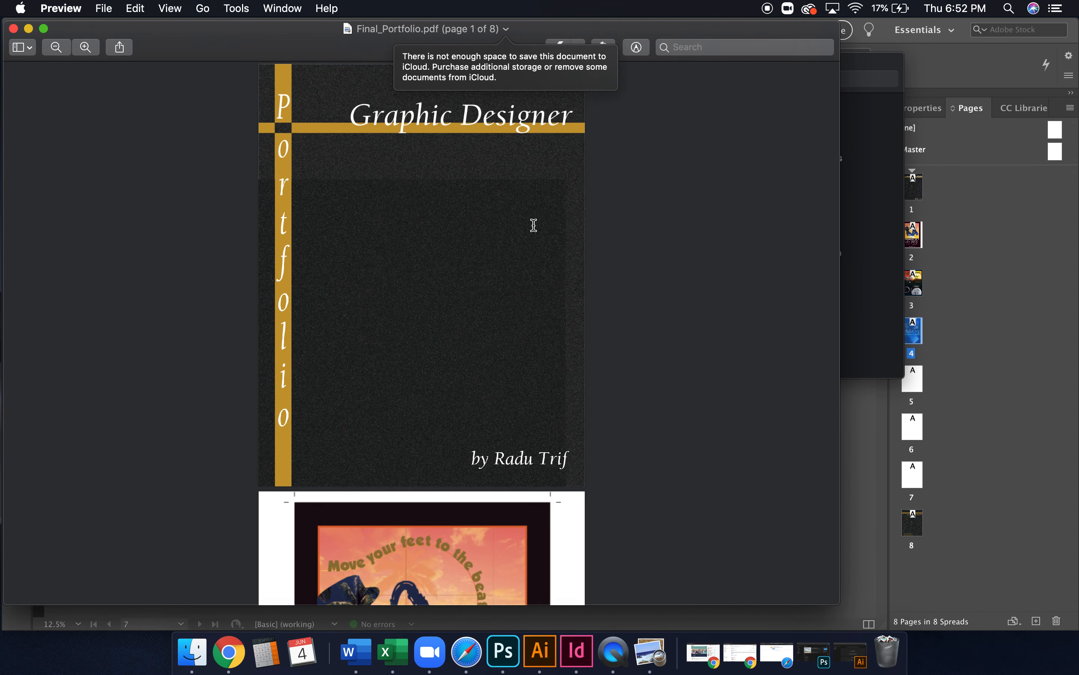
scroll(495, 260, down, 15)
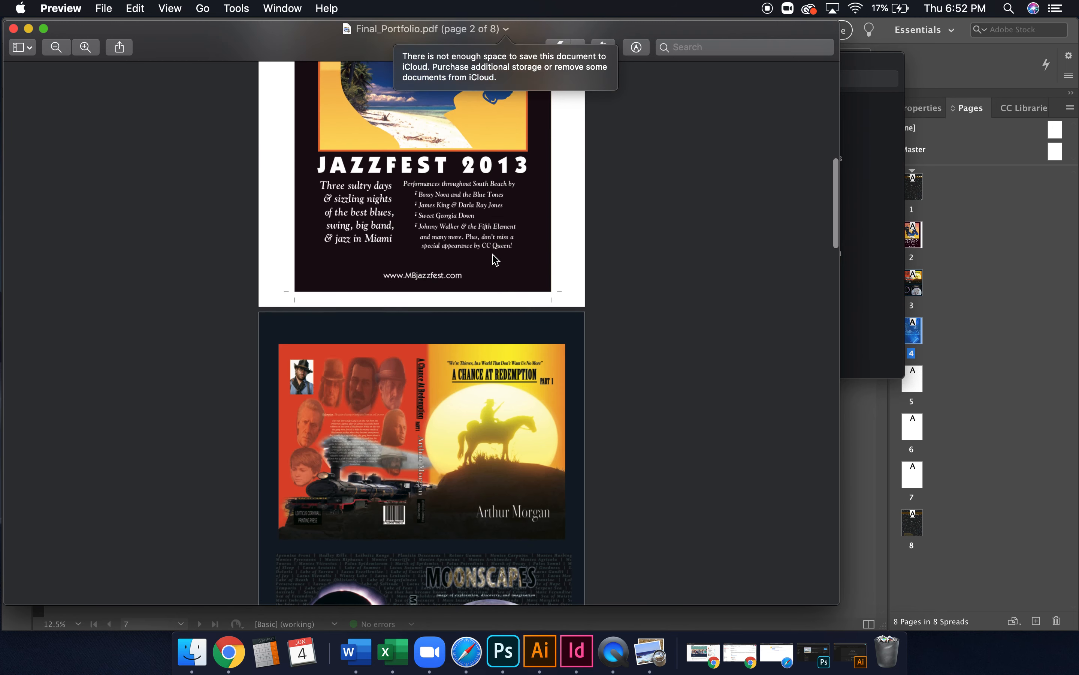
scroll(492, 253, down, 20)
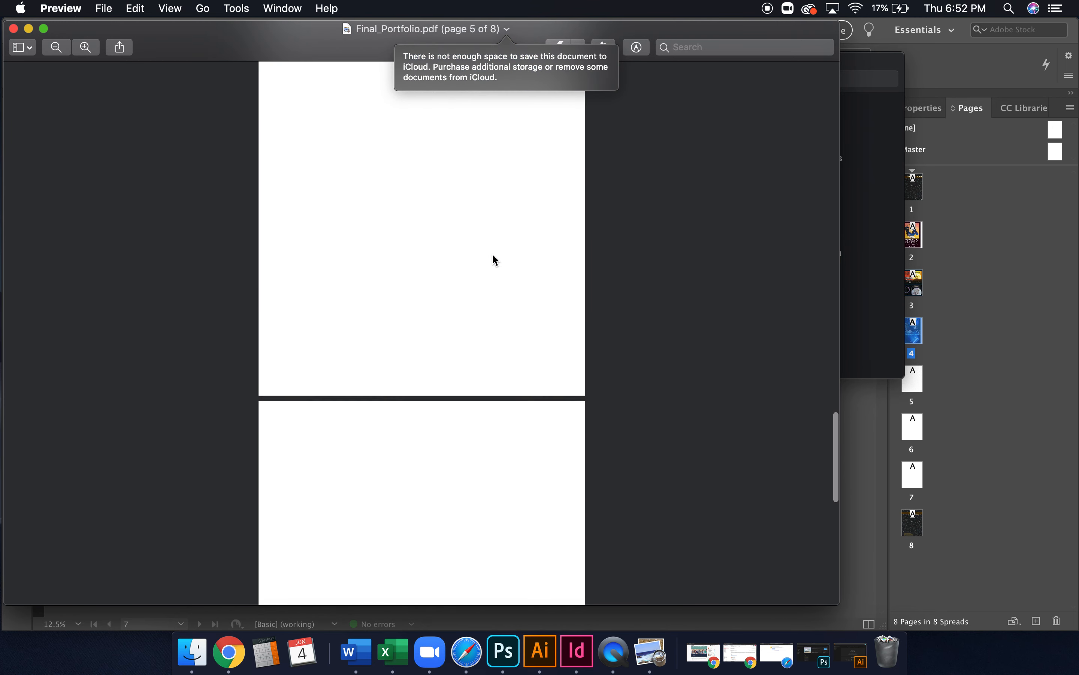
scroll(484, 181, up, 20)
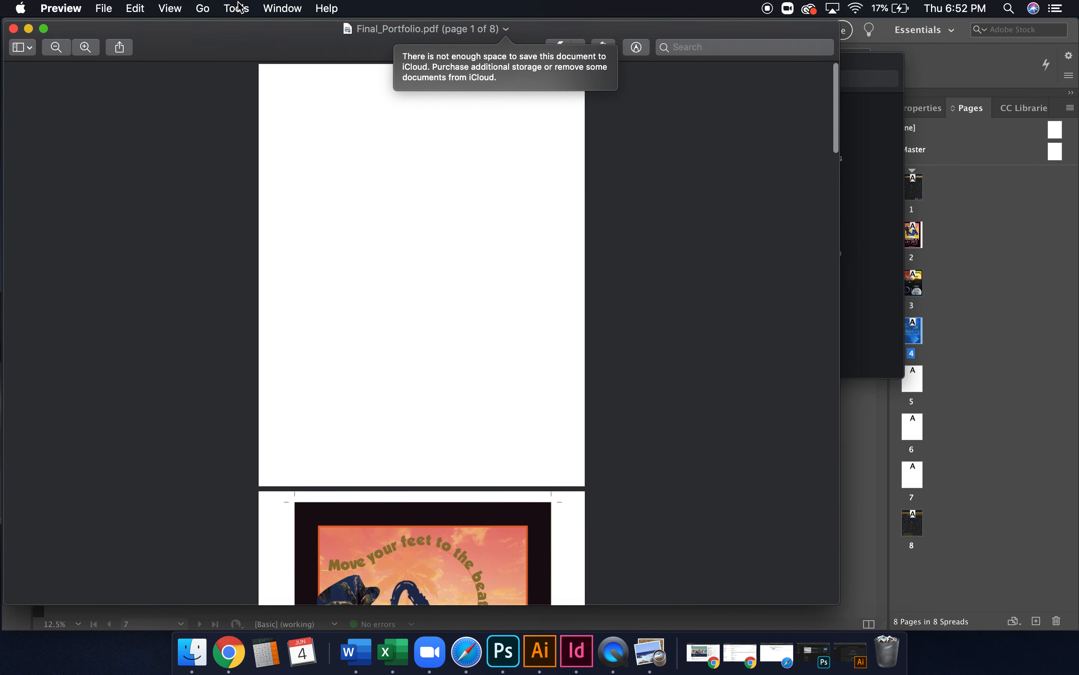
Show the page thumbnails of Final_Portfolio.pdf in Preview
drag(251, 44, 285, 41)
click(169, 8)
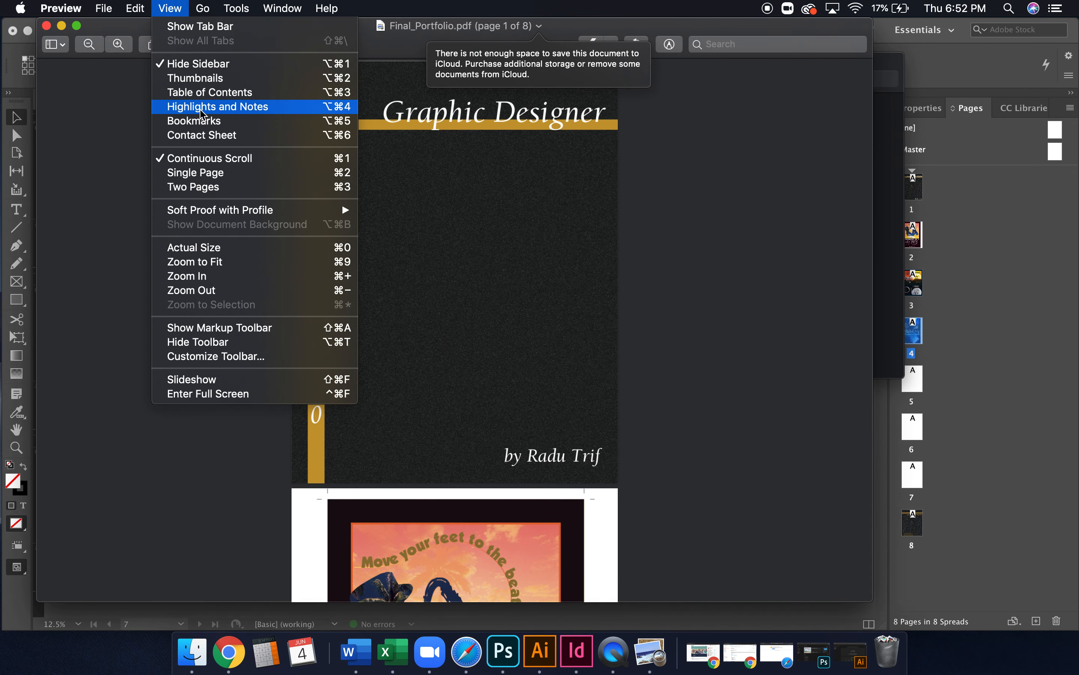
click(210, 86)
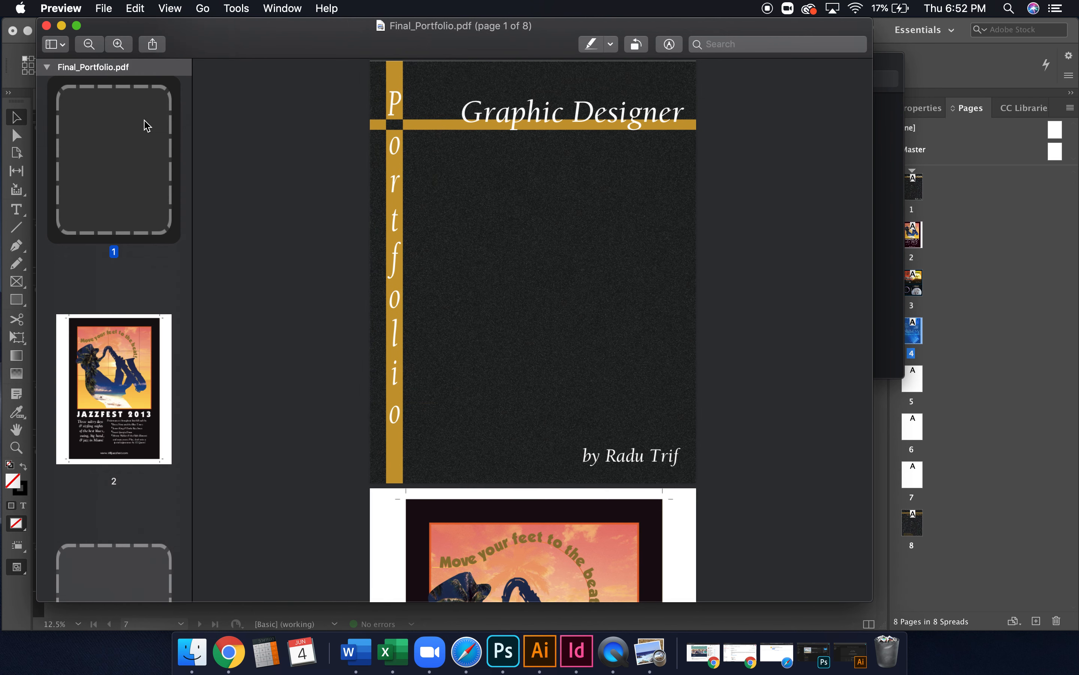
Check pages 2 to 6 of the exported portfolio one by one through their thumbnails, and close the PDF
click(141, 398)
scroll(143, 404, down, 5)
click(145, 436)
scroll(146, 436, down, 5)
scroll(145, 436, down, 2)
click(140, 480)
scroll(139, 482, down, 5)
click(128, 474)
scroll(127, 470, down, 5)
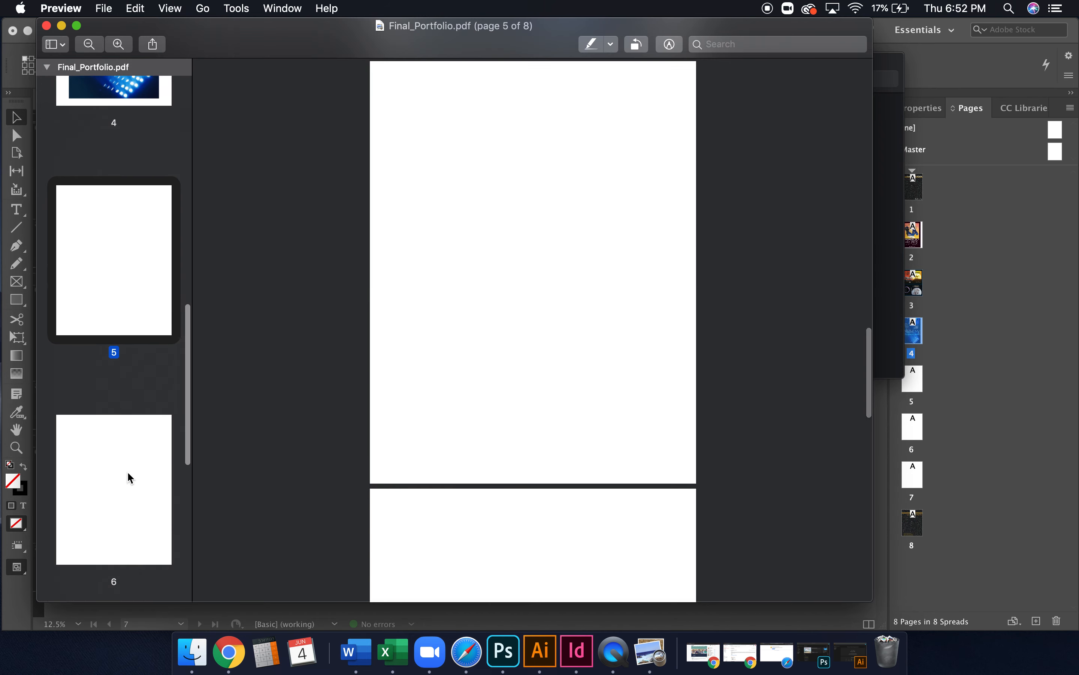
click(127, 474)
scroll(126, 473, down, 2)
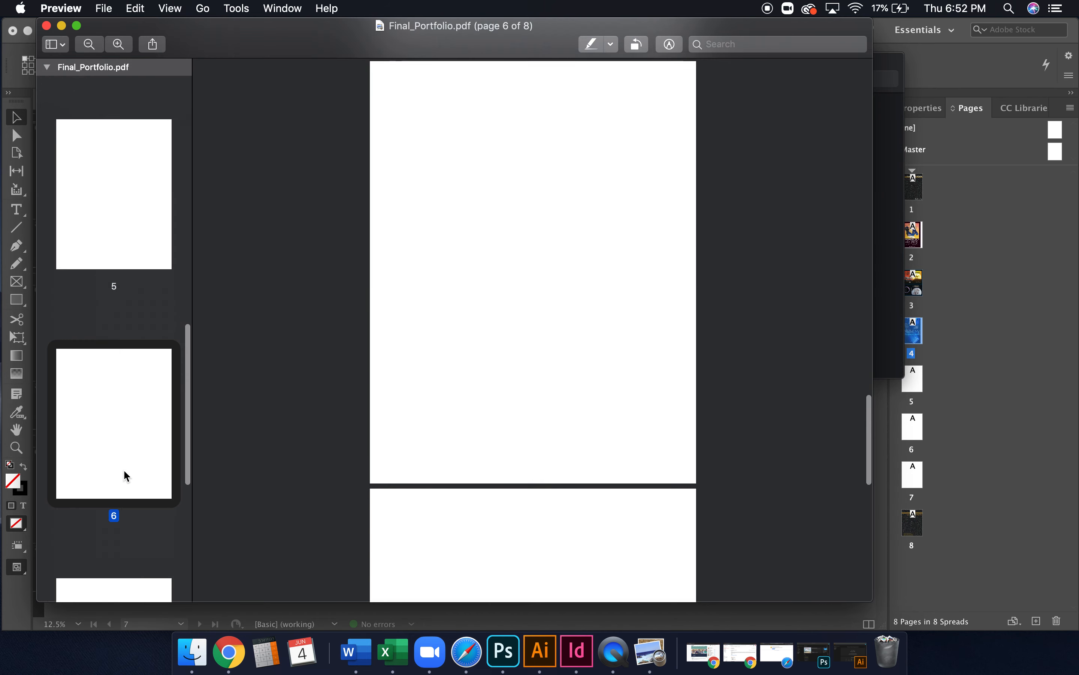
click(47, 25)
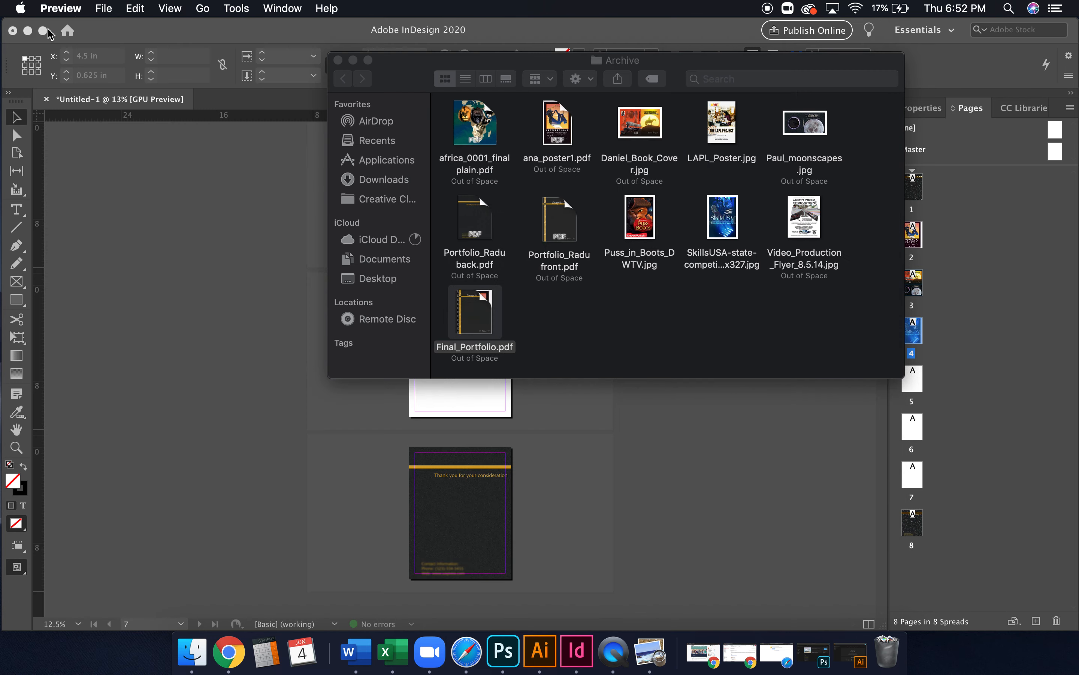
Minimize the InDesign window and switch to Illustrator
click(261, 284)
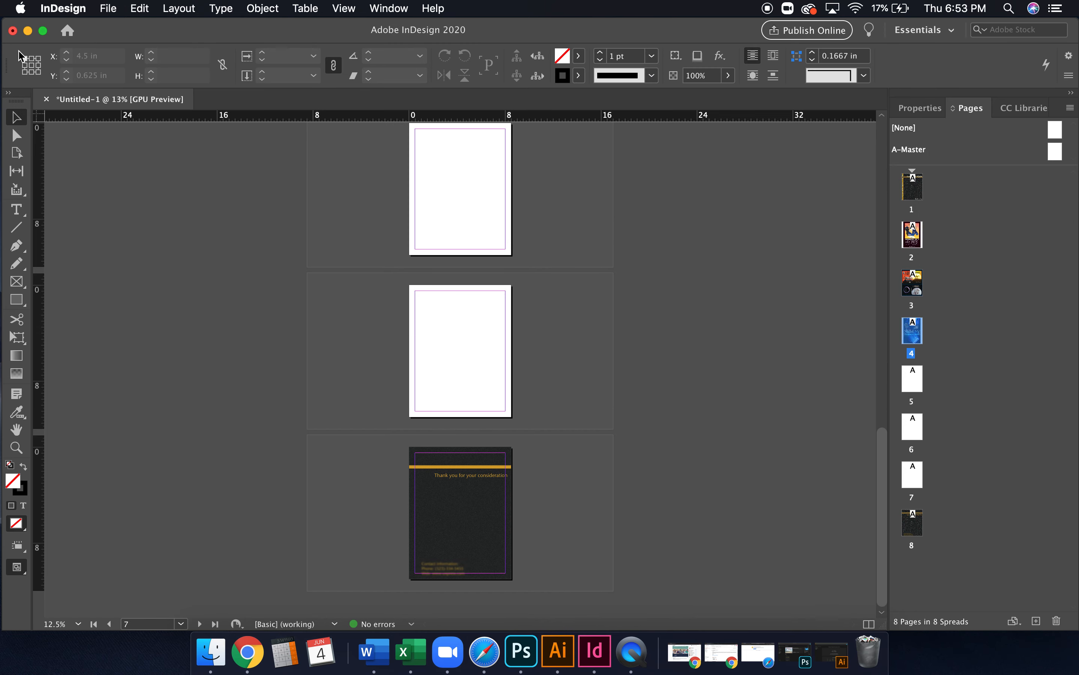
click(28, 32)
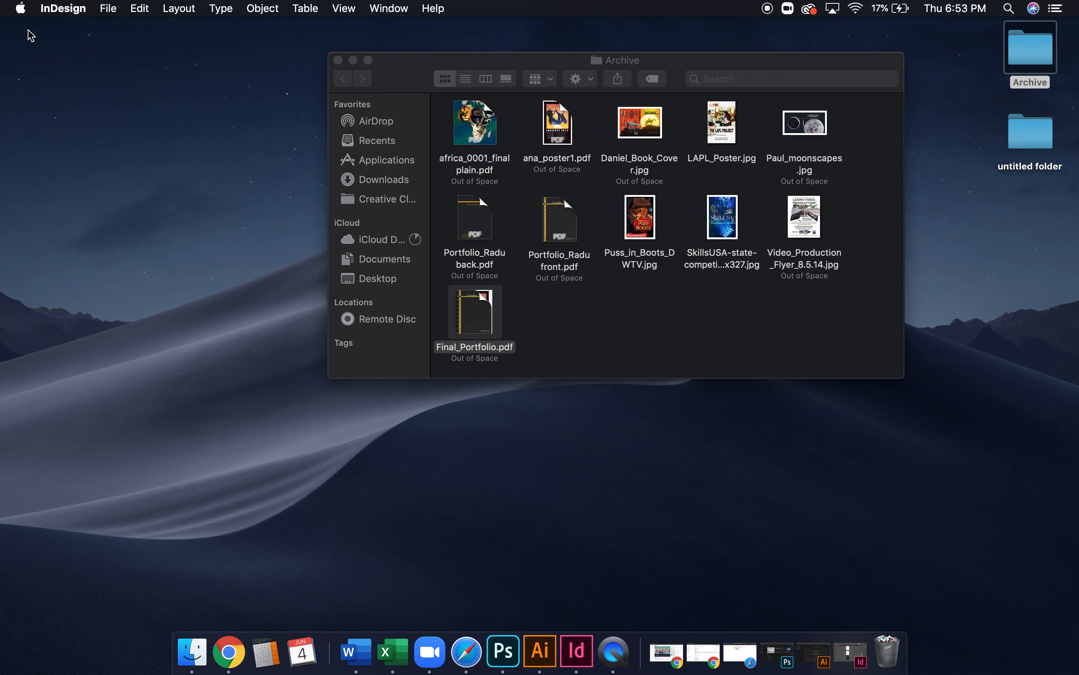
click(540, 652)
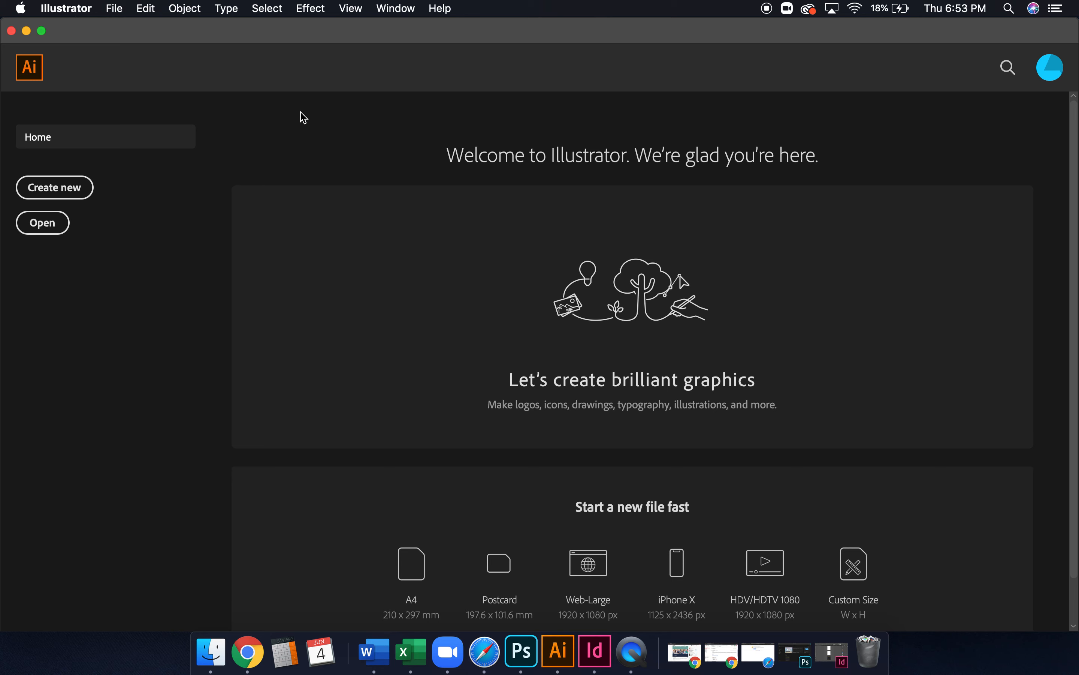
Create a new Letter print document measured in inches, 8.5 x 11 in portrait, with 8 artboards
click(114, 7)
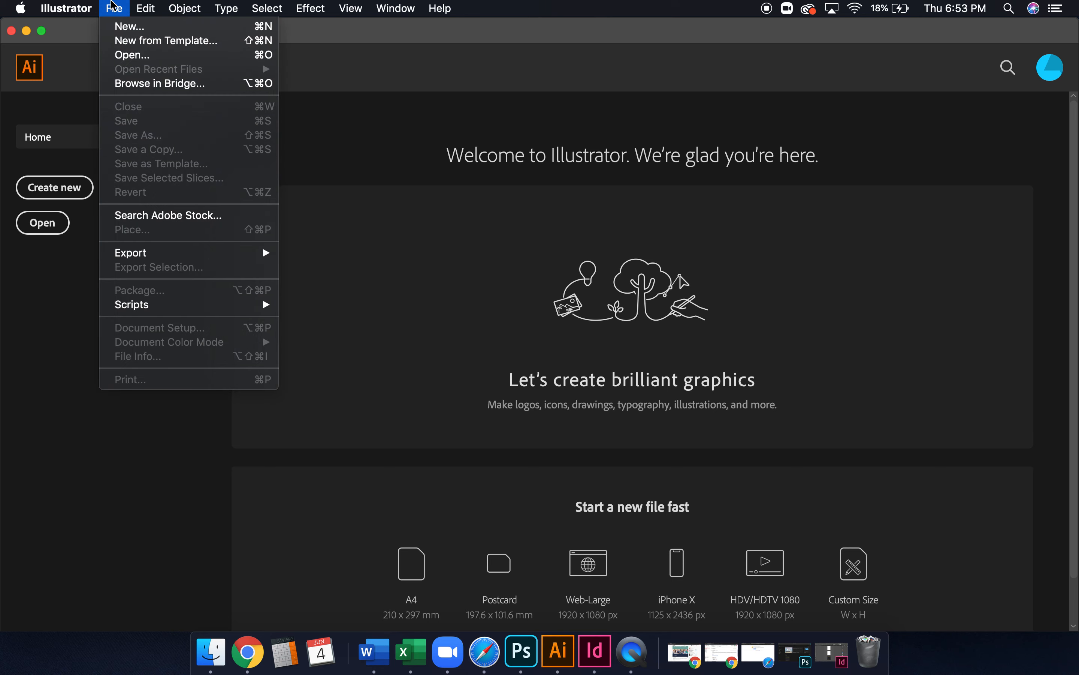
click(120, 27)
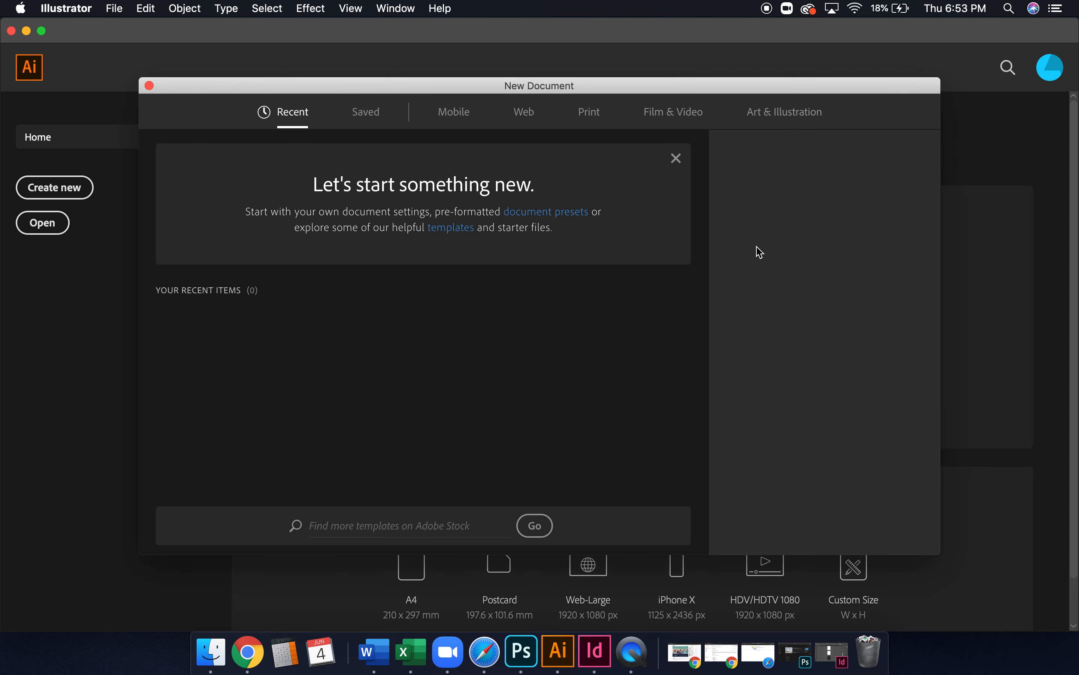
click(593, 117)
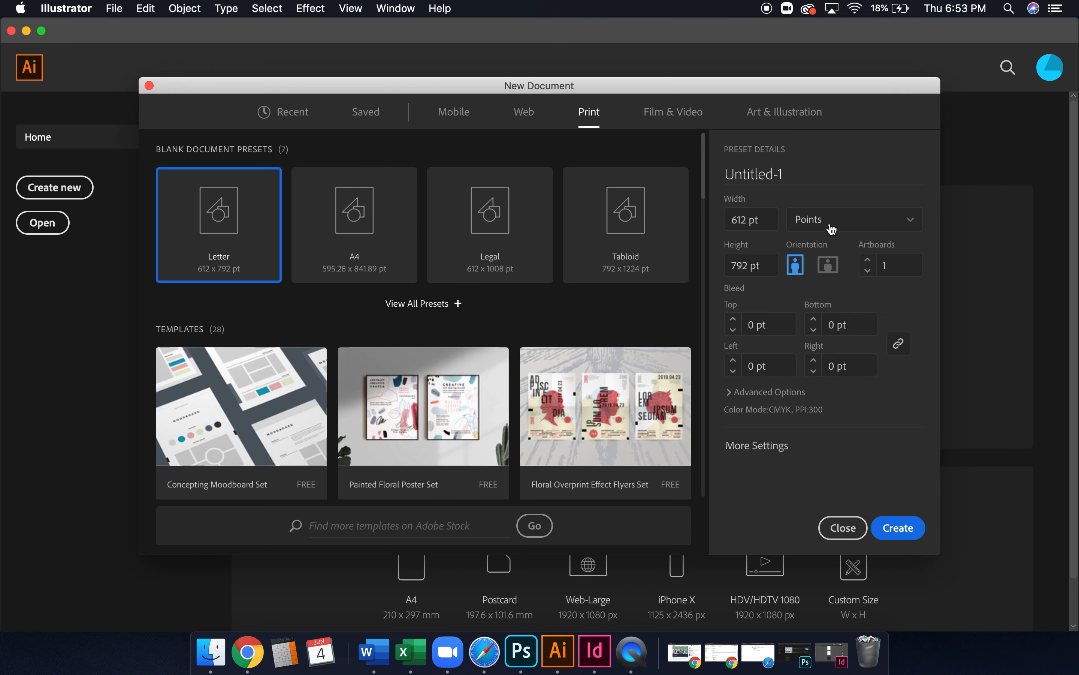
click(850, 224)
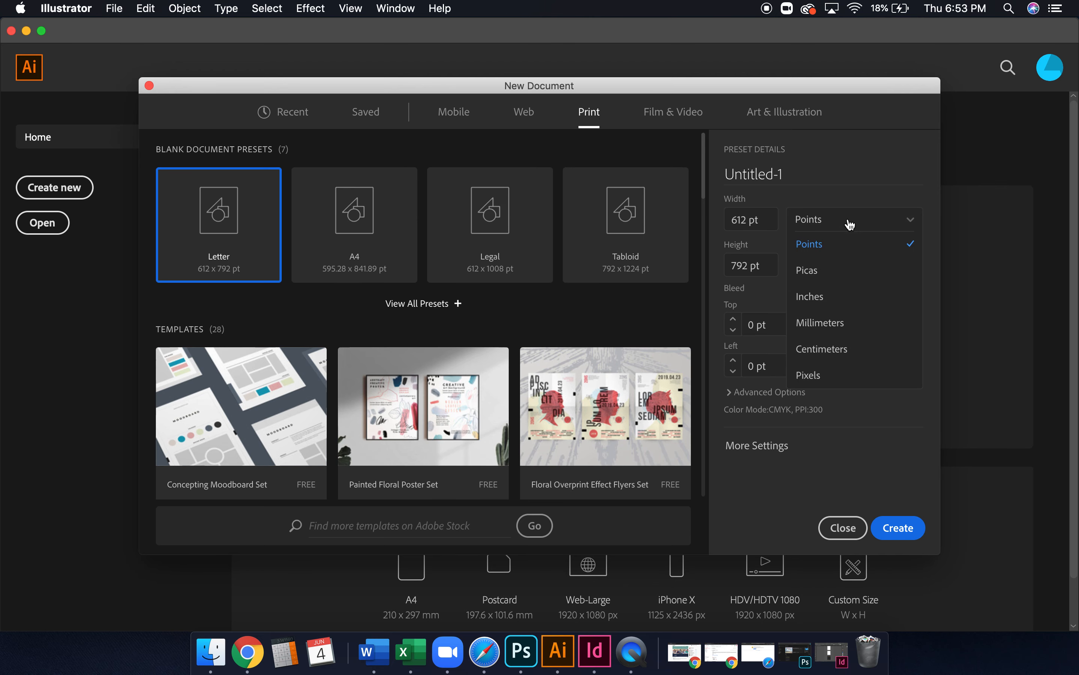
click(833, 301)
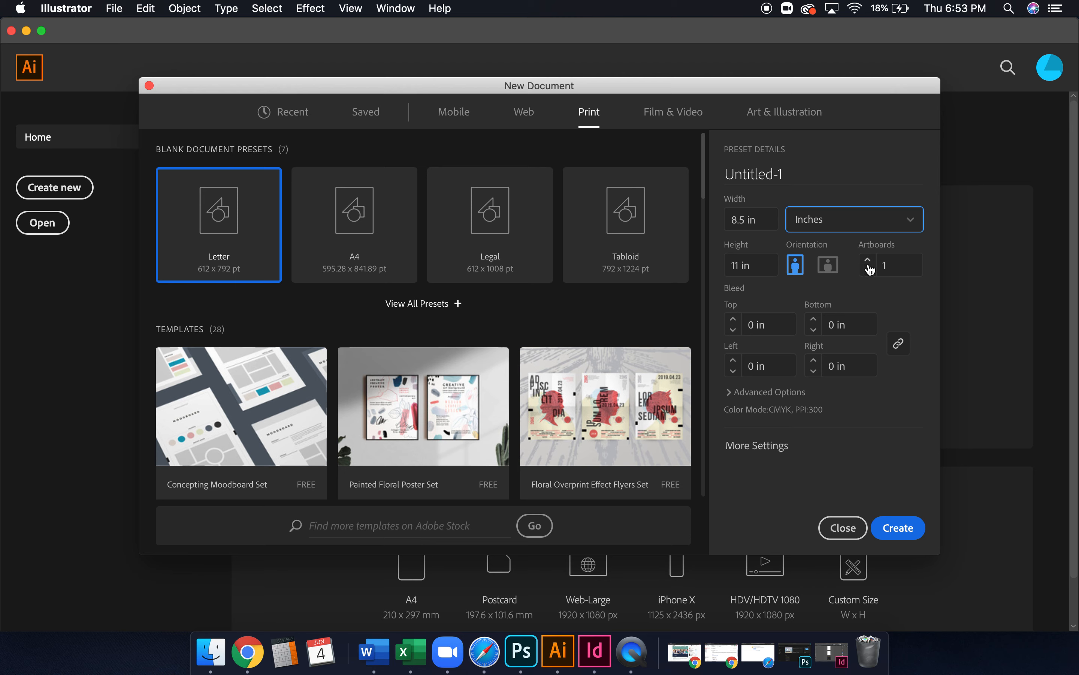
click(895, 266)
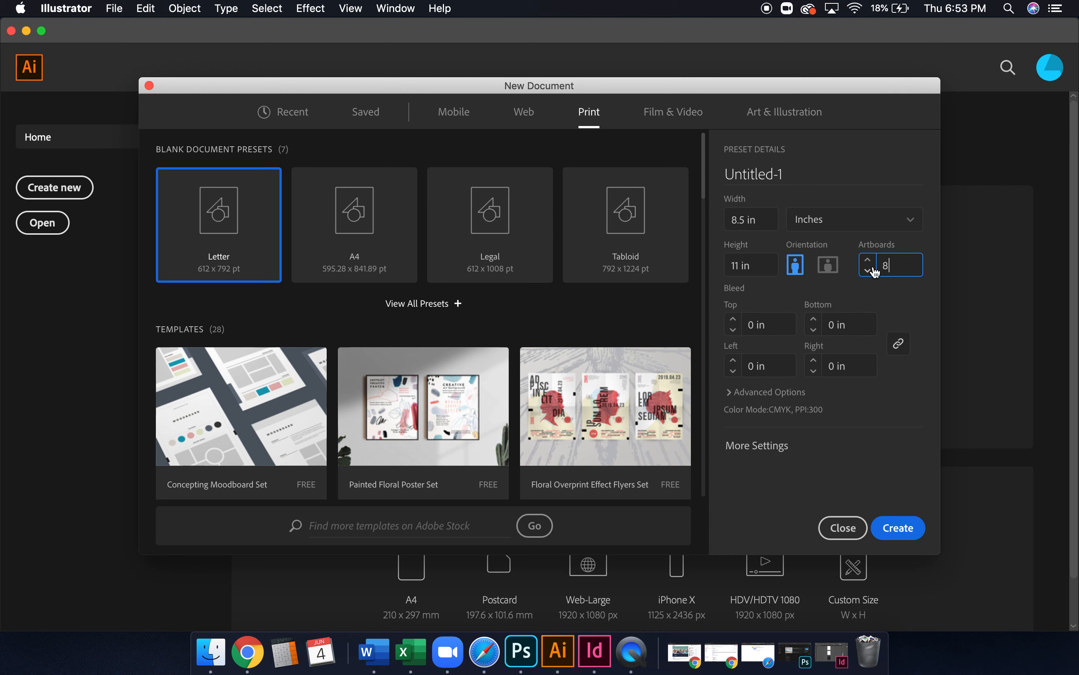
click(907, 532)
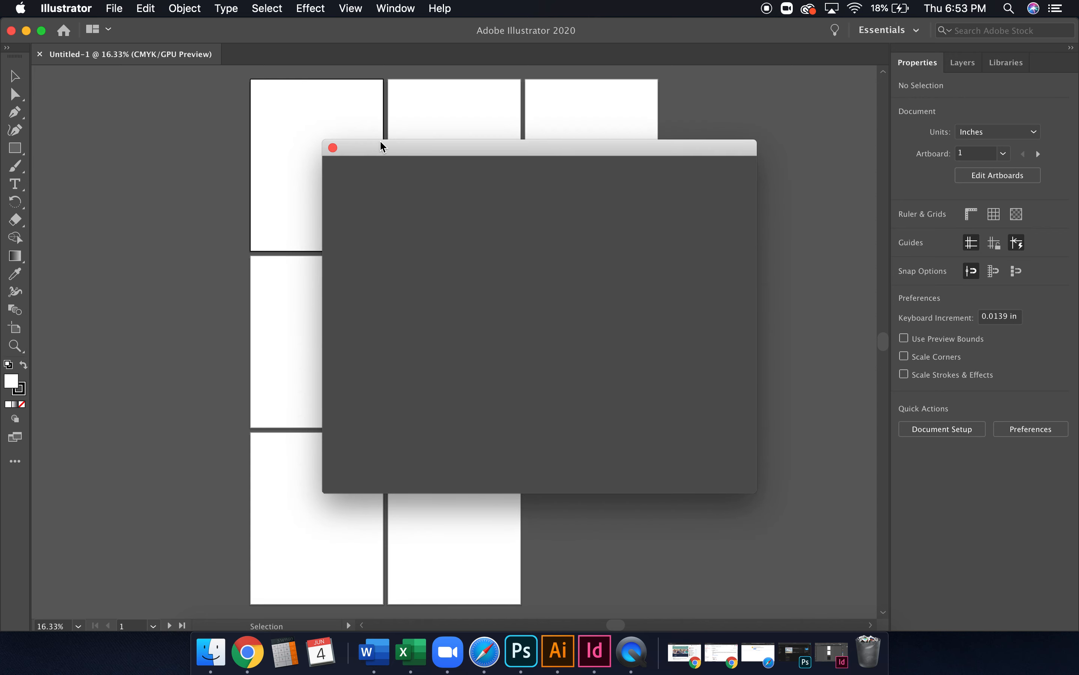
click(333, 148)
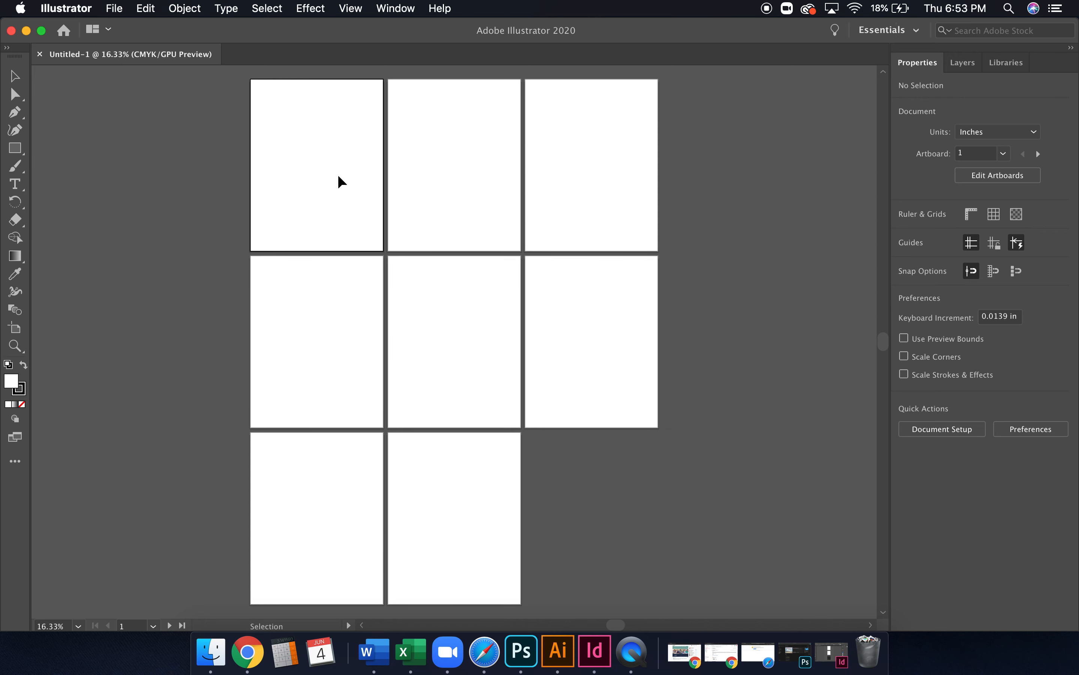
Move Artboards 4 and 5 up into the first row, side by side after Artboard 3
key(super+alt+0)
key(super+equal)
key(super+equal)
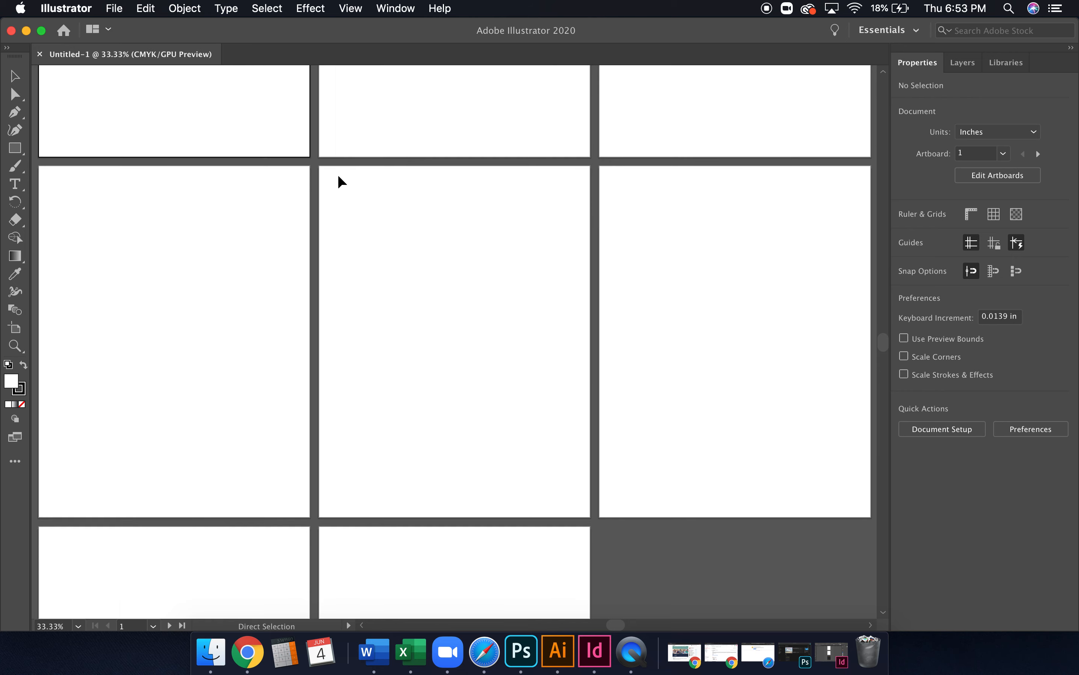
scroll(340, 183, up, 5)
key(super+minus)
key(super+minus)
key(super+minus)
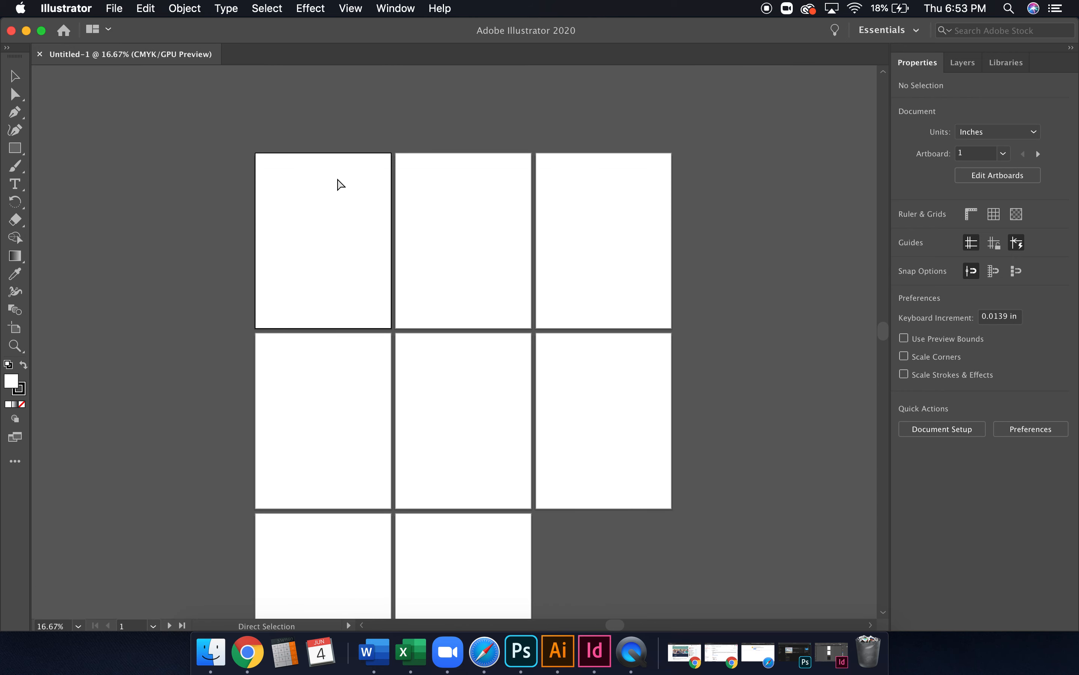
click(15, 328)
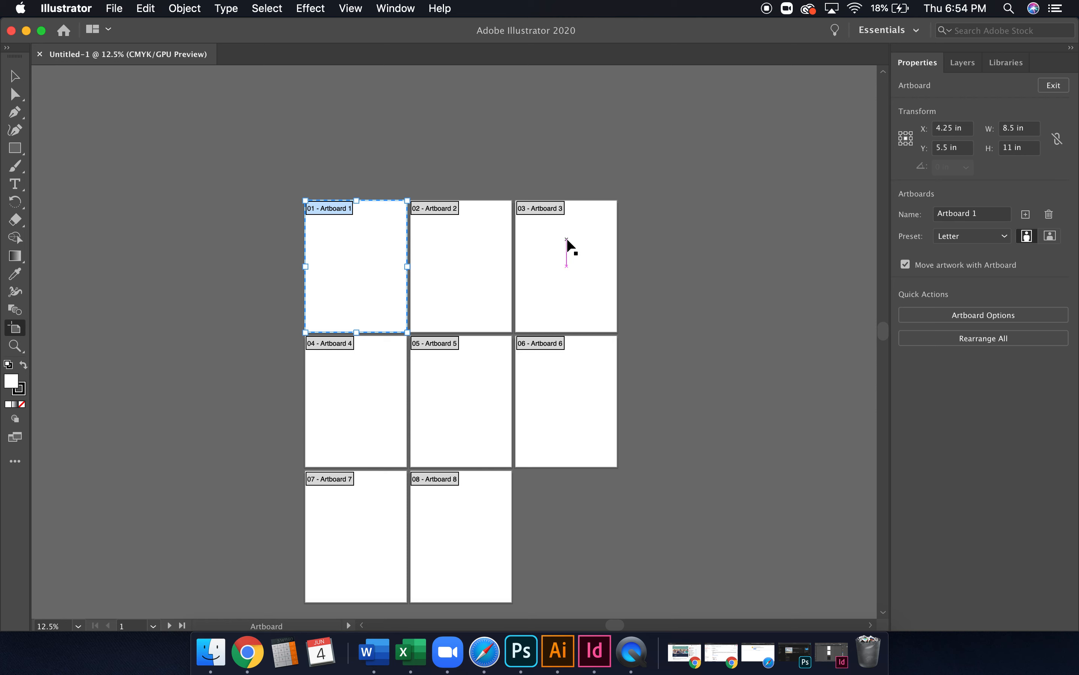
click(363, 388)
drag(363, 388, 682, 252)
drag(455, 375, 786, 235)
scroll(742, 393, right, 5)
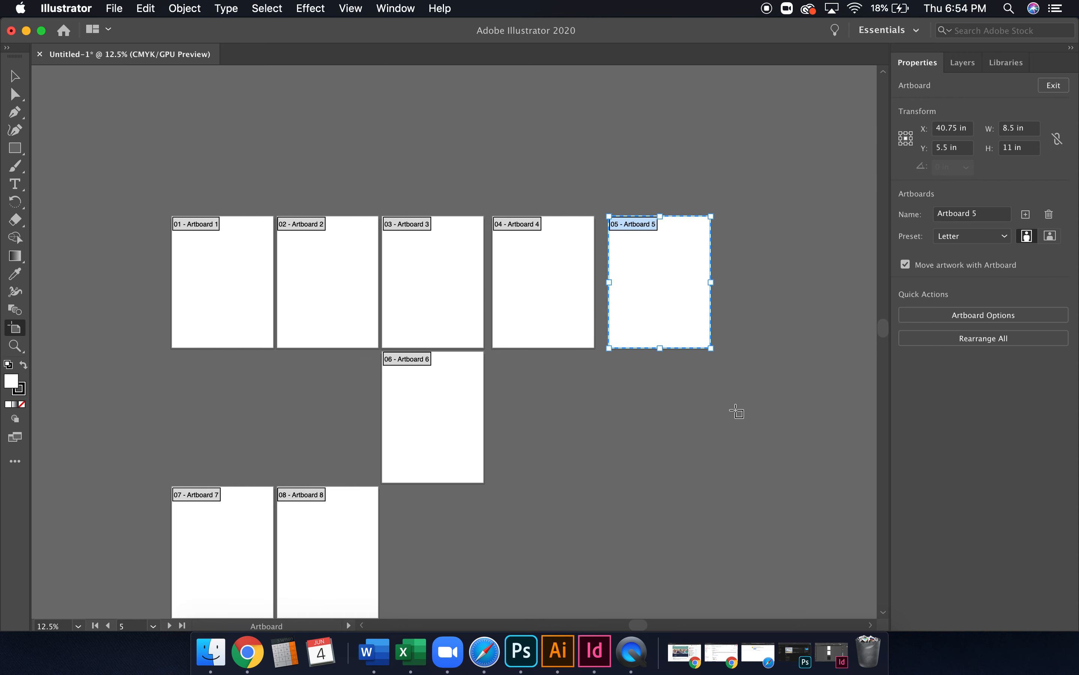
Line up Artboards 6, 7 and 8 in the same row after Artboard 5, and leave artboard editing
drag(434, 445, 780, 302)
scroll(711, 377, right, 5)
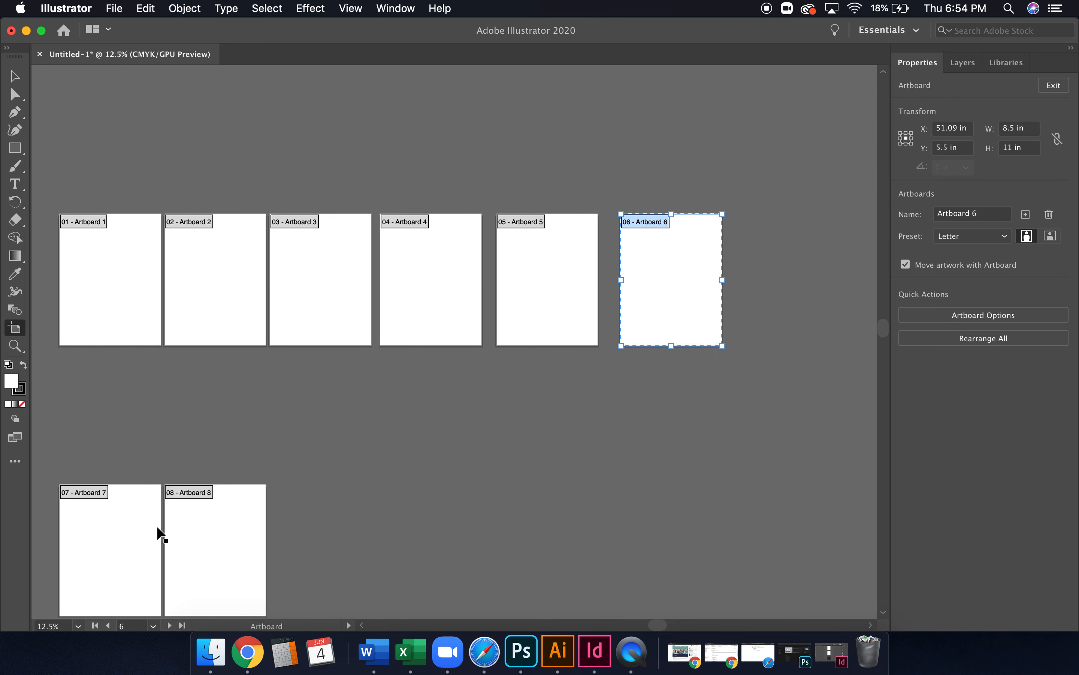
drag(108, 502, 783, 254)
drag(235, 535, 866, 259)
scroll(561, 430, left, 5)
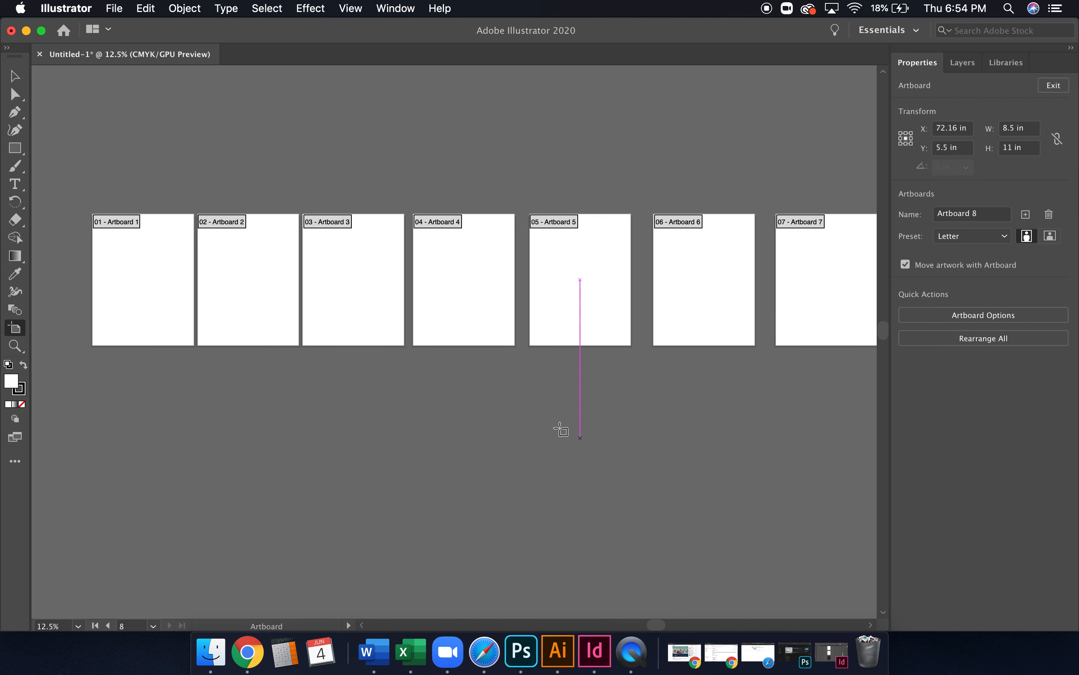
key(Escape)
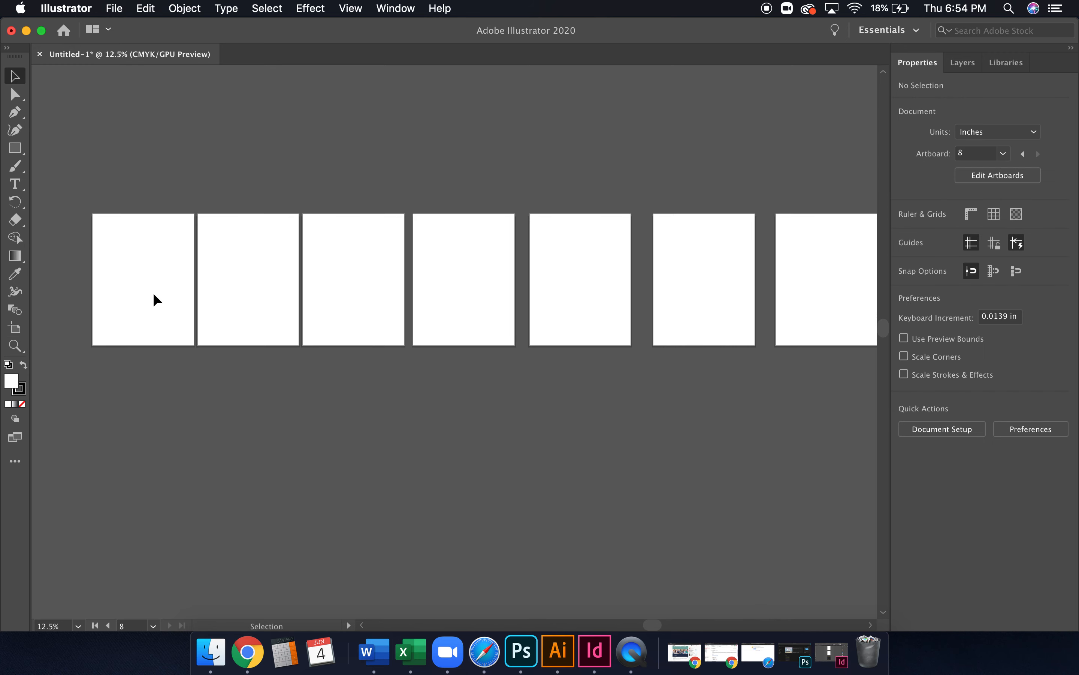
Load the portfolio front cover PDF from the Desktop's Archive folder for placing as a linked file
scroll(157, 304, left, 3)
key(super+equal)
key(super+equal)
scroll(161, 313, left, 4)
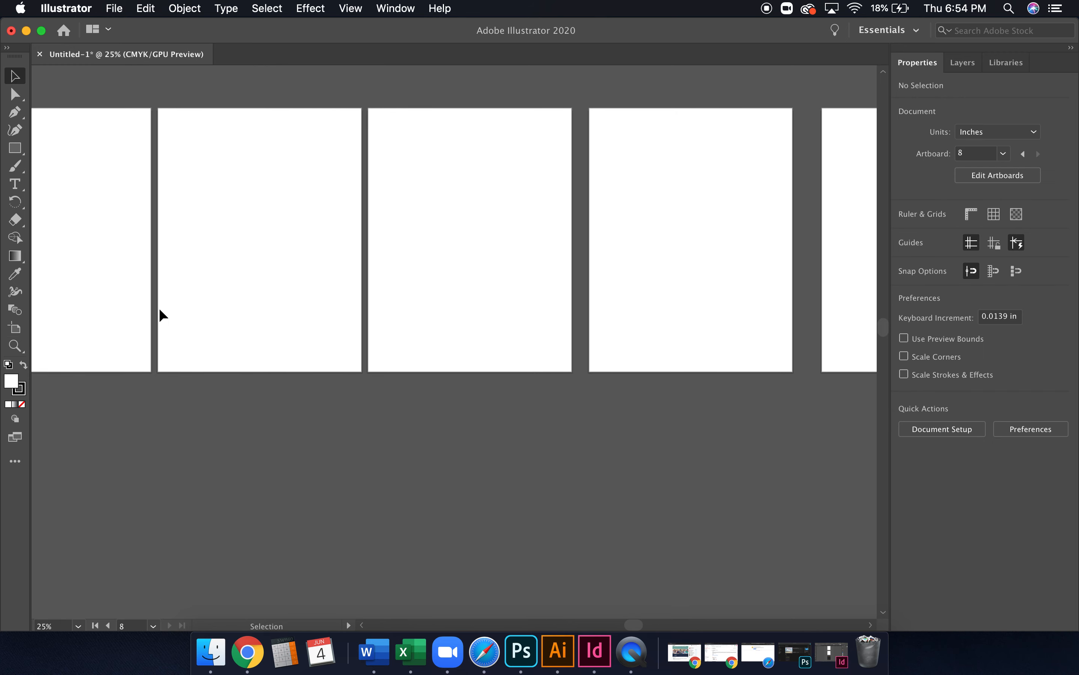
scroll(158, 307, left, 1)
click(114, 8)
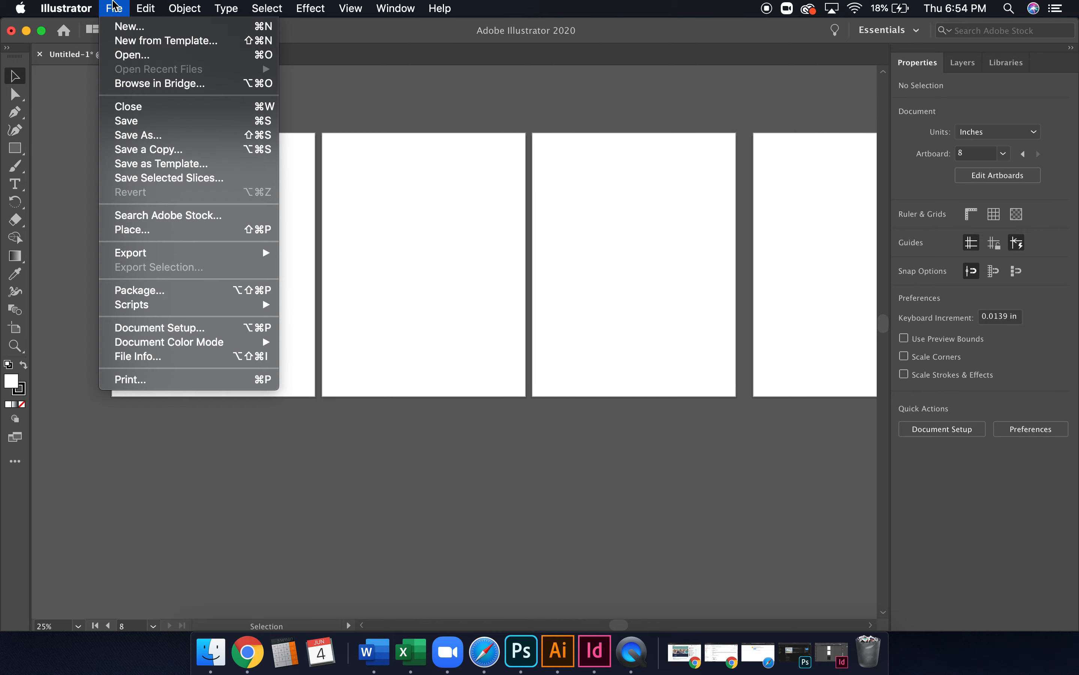
click(166, 231)
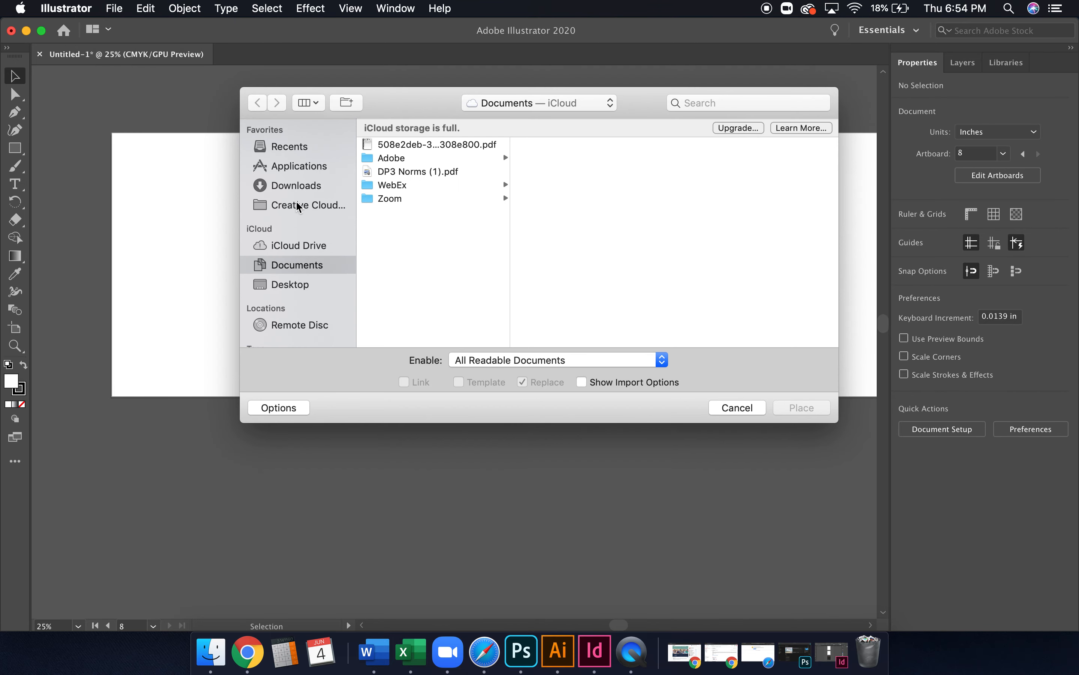
click(304, 287)
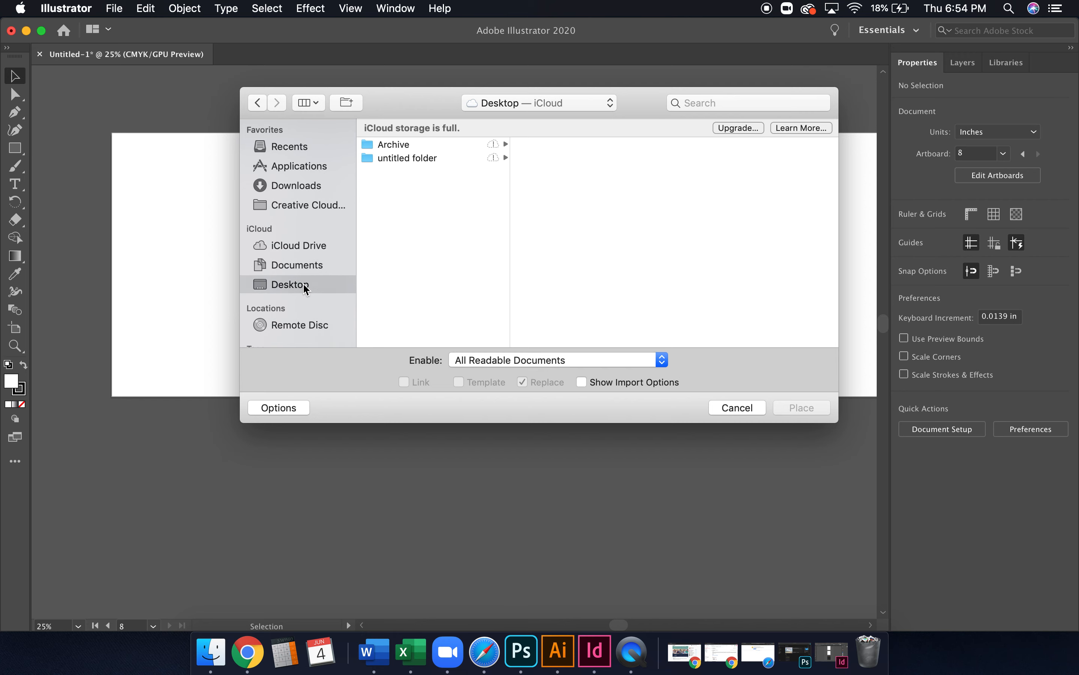
click(419, 145)
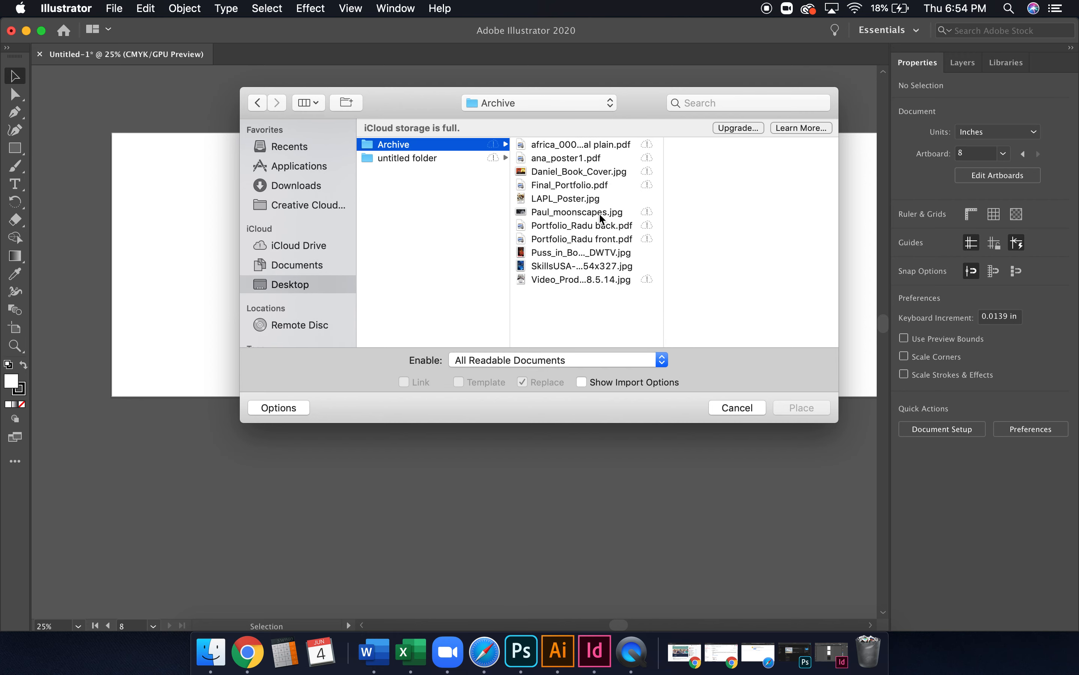
click(616, 237)
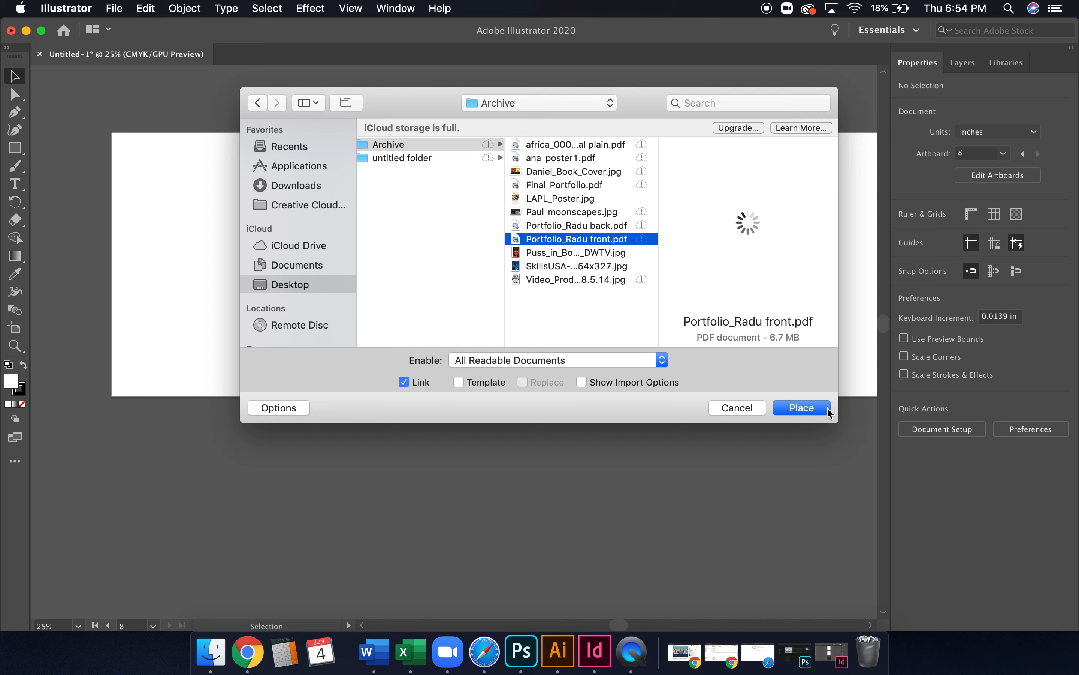
click(814, 410)
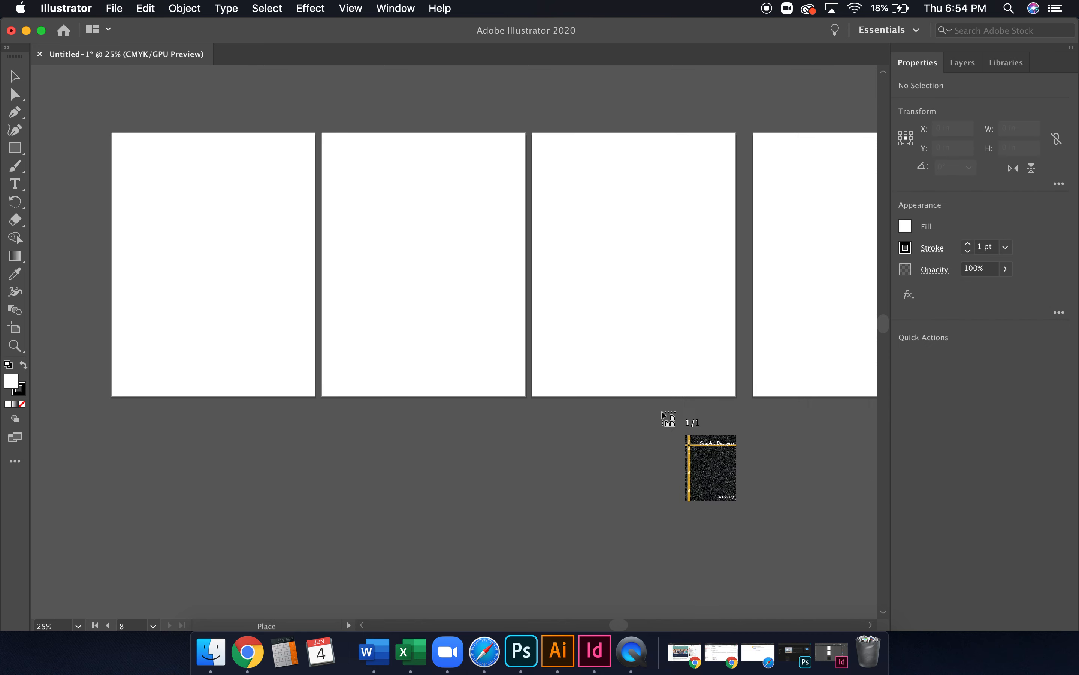
Place the front cover at its original size and align it exactly over the first artboard
click(210, 227)
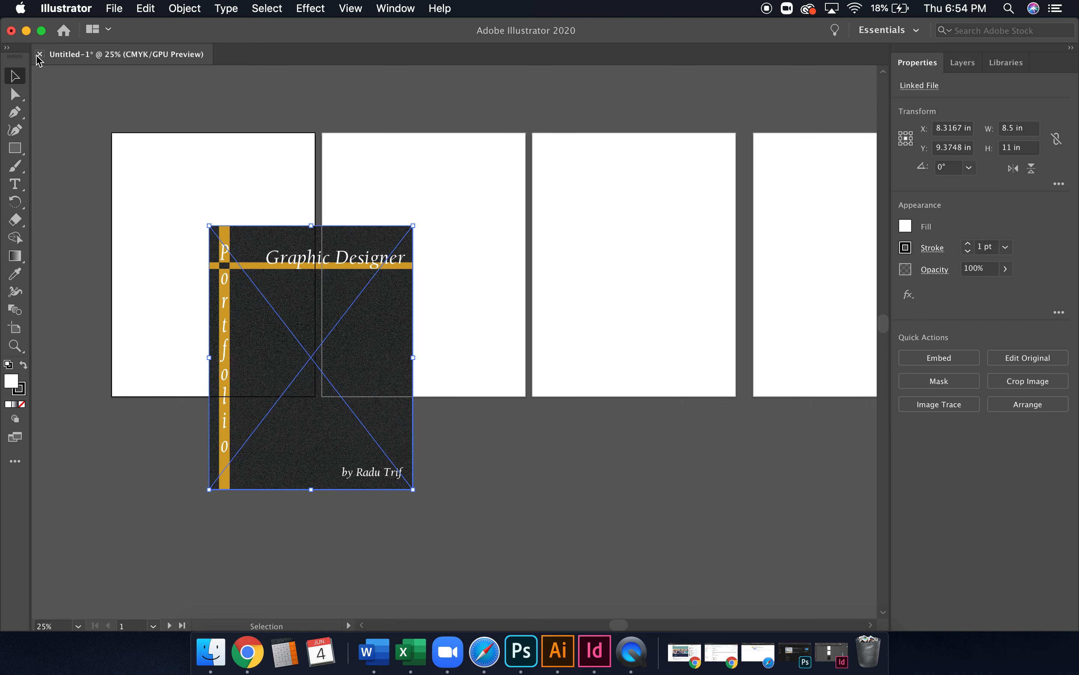
drag(253, 234, 162, 143)
click(293, 510)
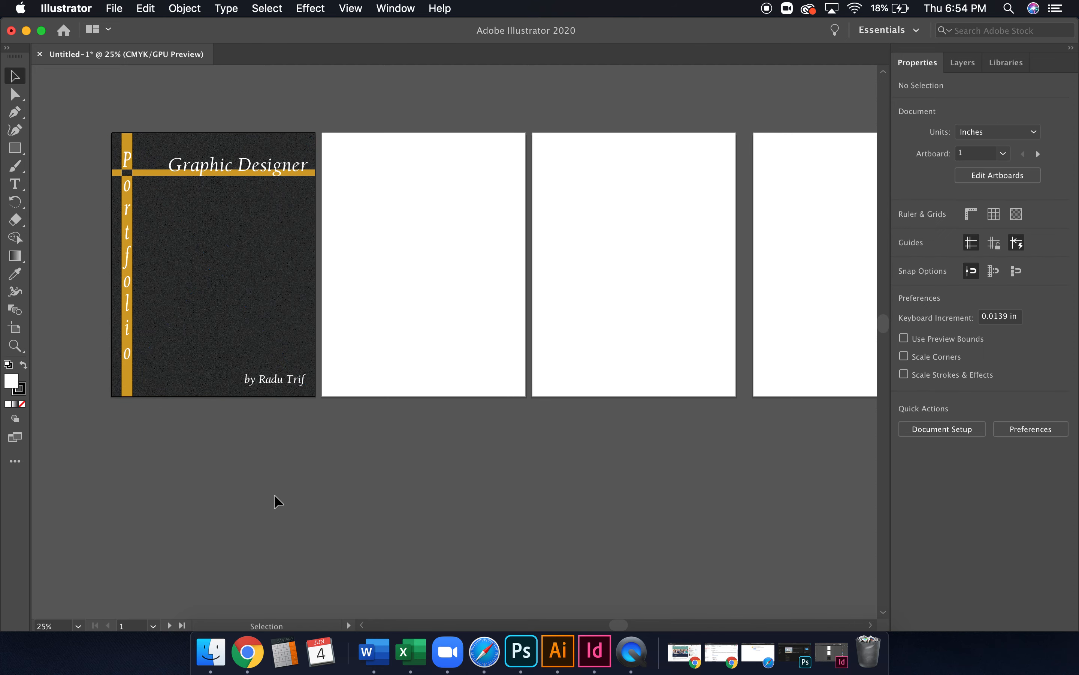
Place LAPL_Poster.jpg from the Archive folder as a linked image, starting on the second artboard
click(108, 5)
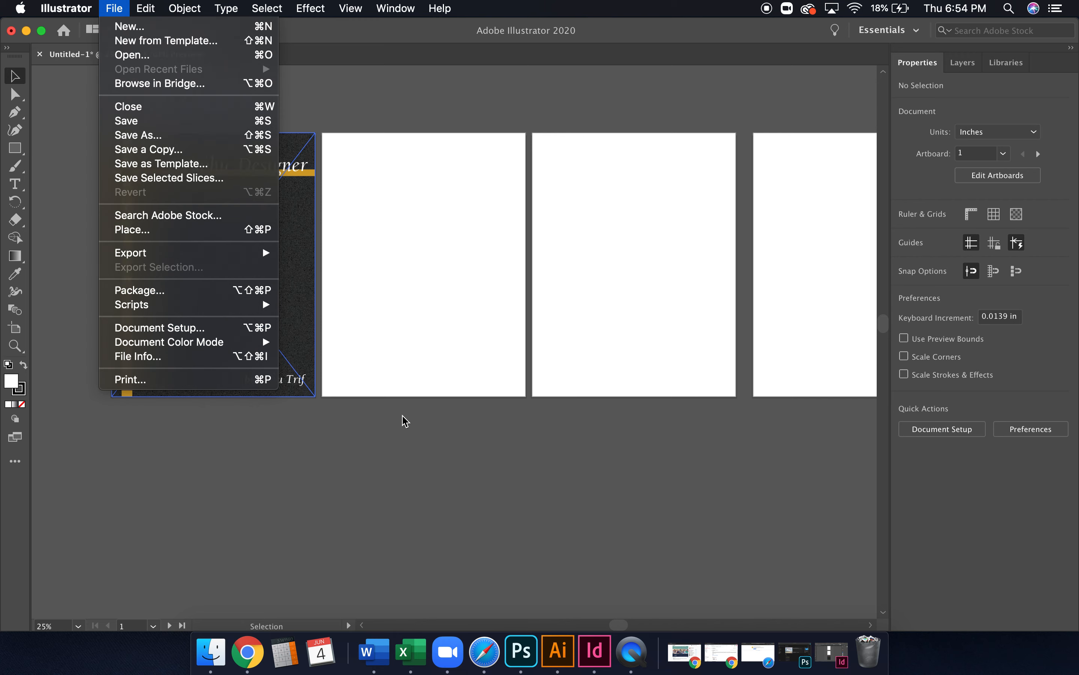
click(415, 359)
click(114, 8)
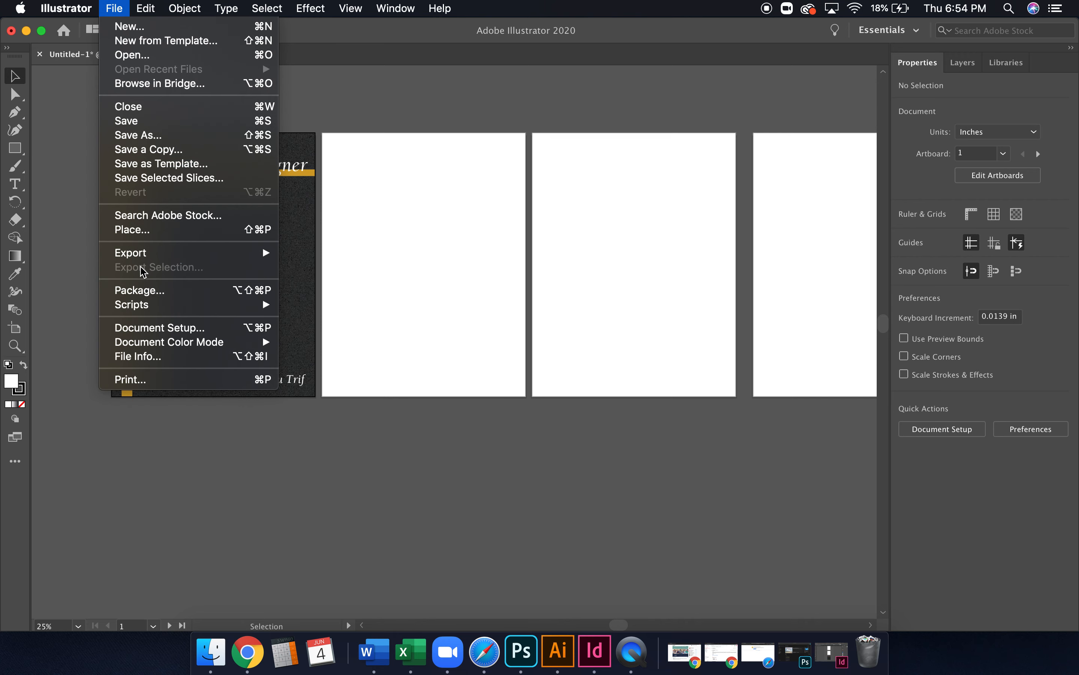
click(145, 237)
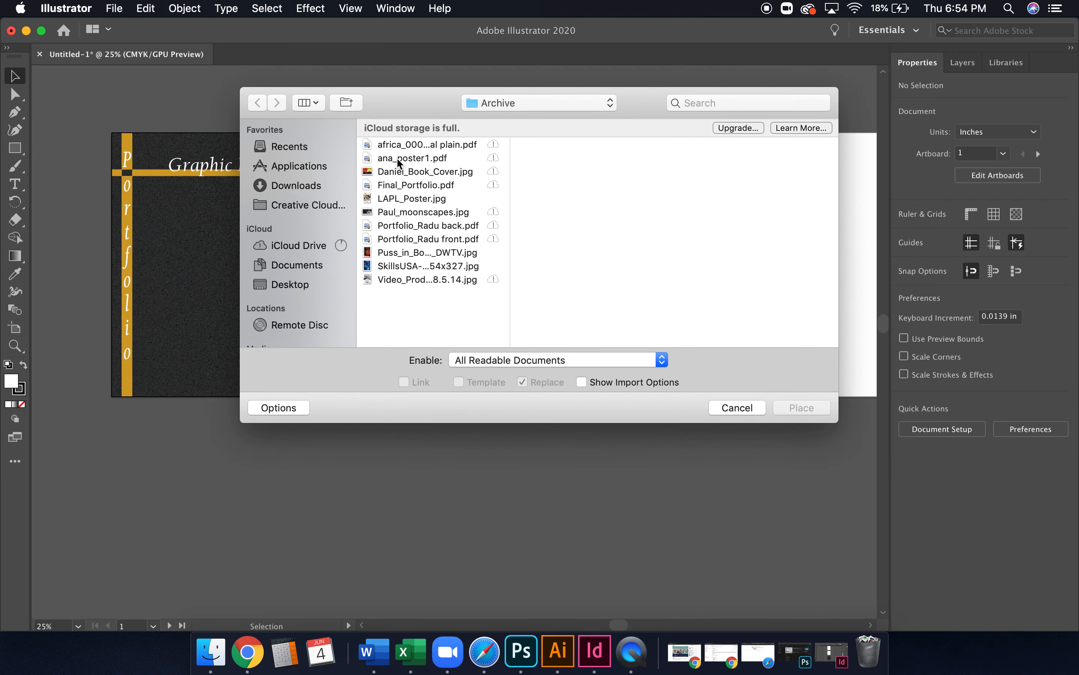
click(415, 238)
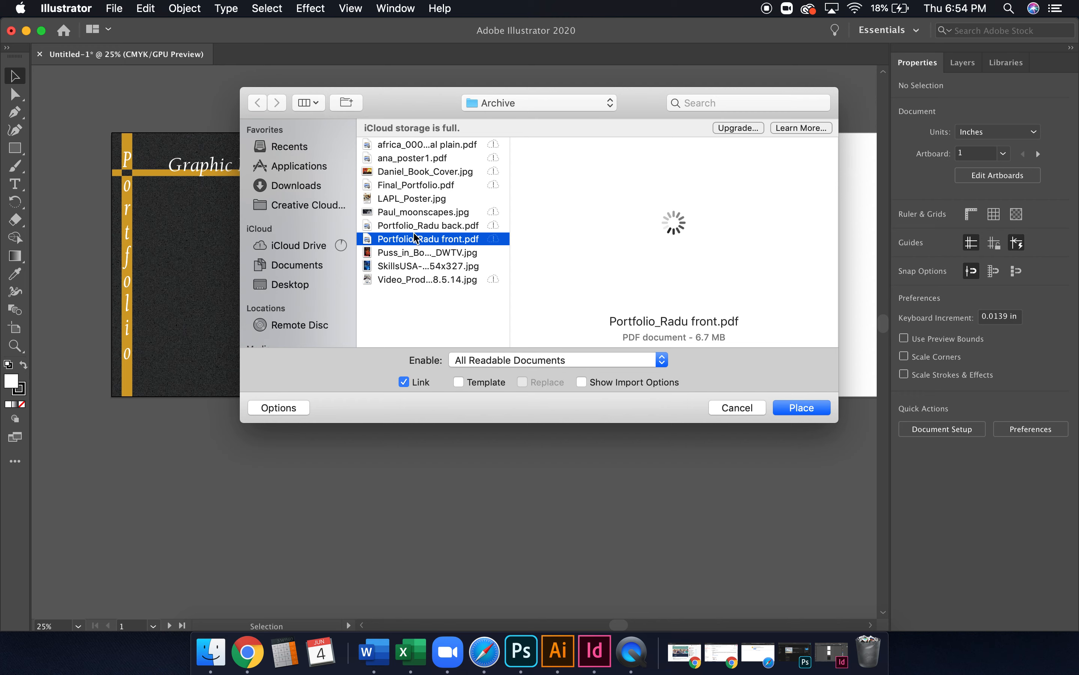
click(420, 227)
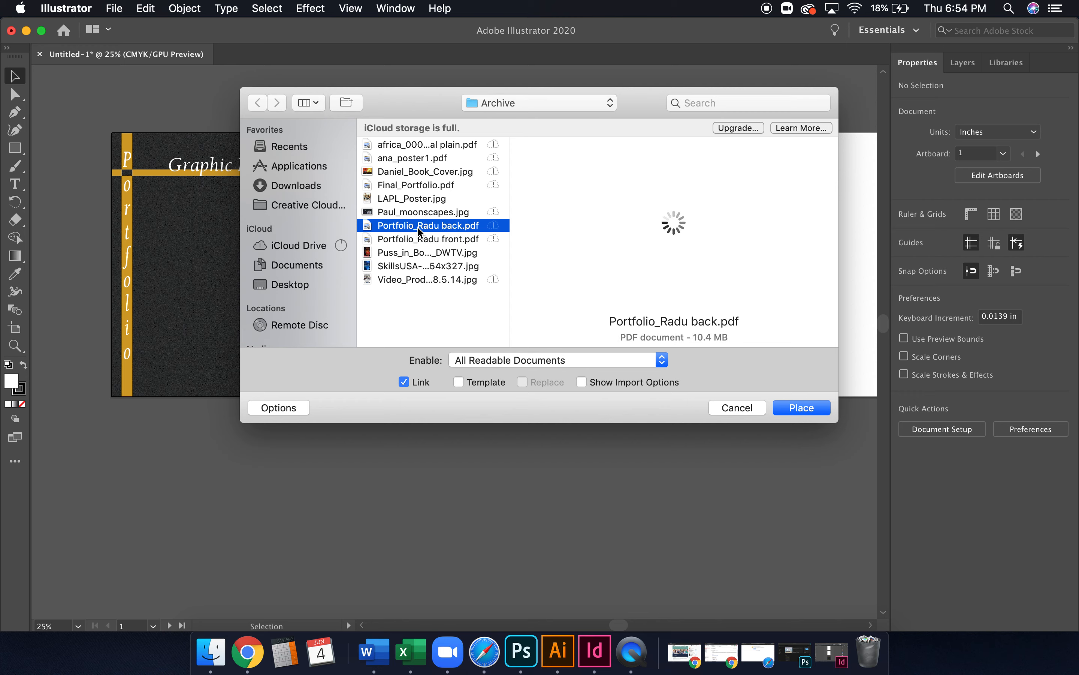
click(415, 199)
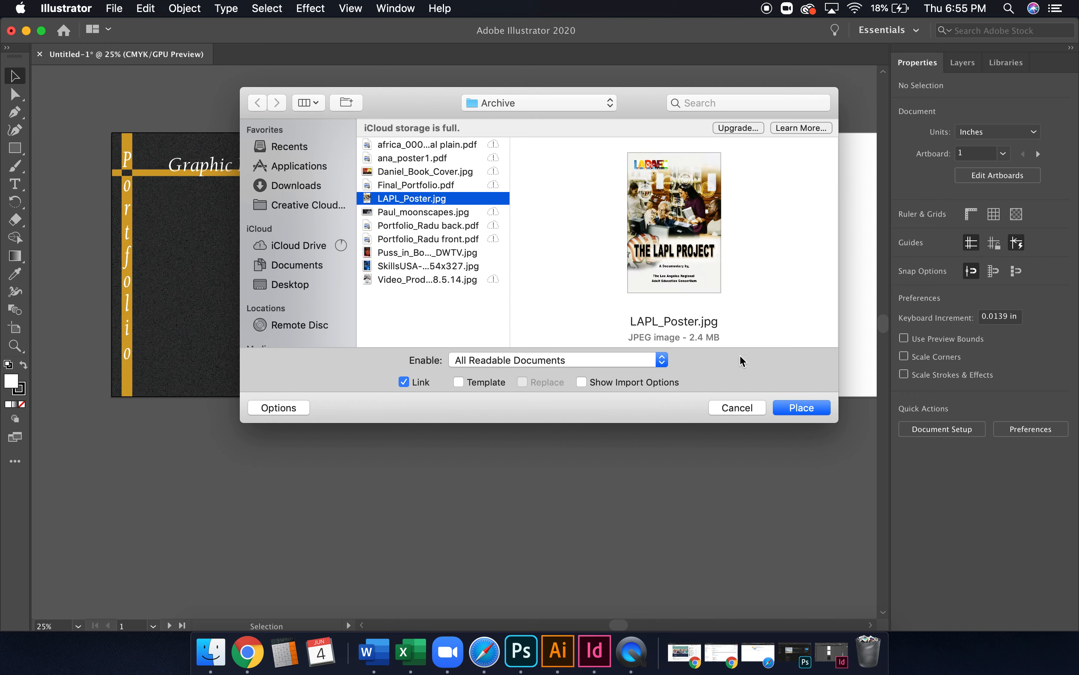
click(801, 414)
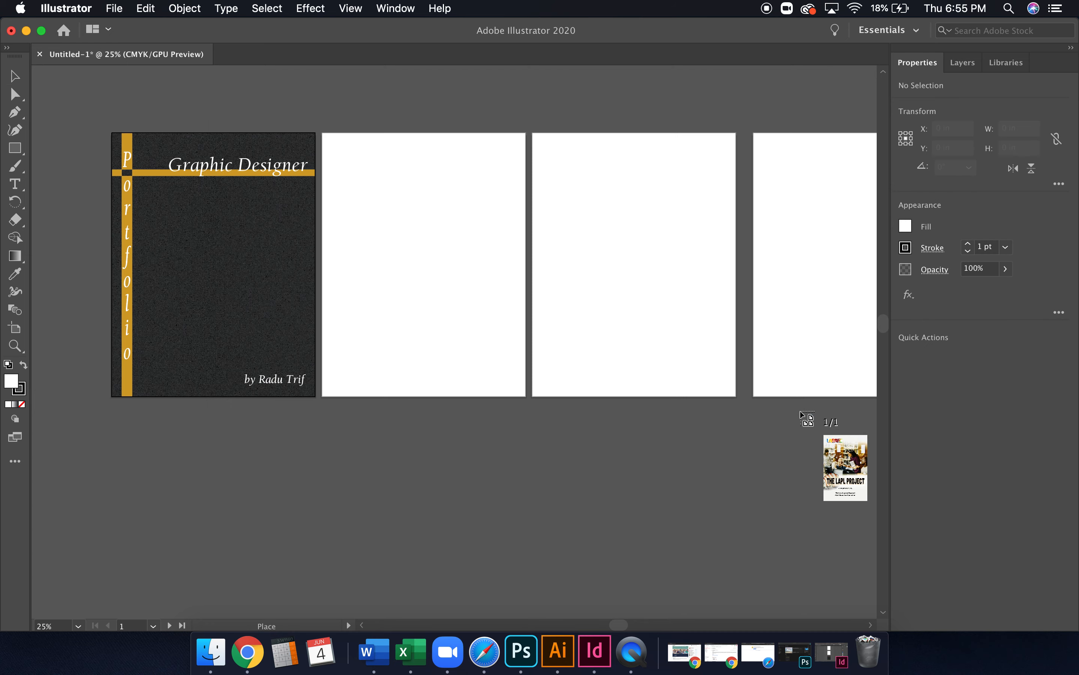
click(410, 205)
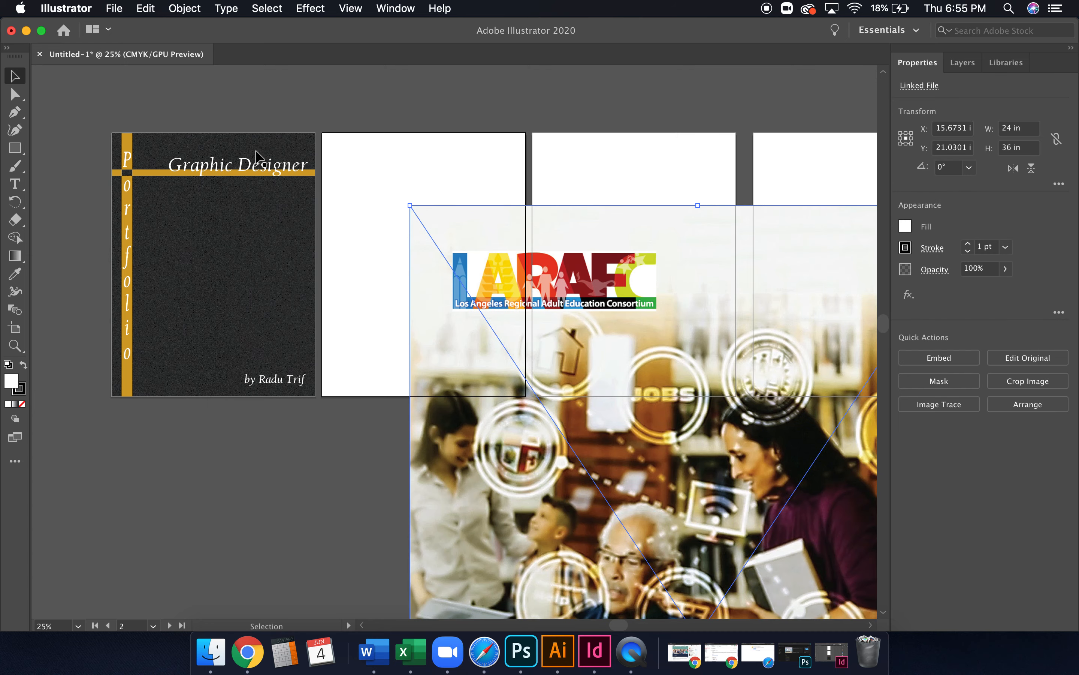
Scale the LAPL poster down proportionally to about 7.14 x 10.71 in and center it on the second artboard
drag(409, 204, 600, 490)
drag(698, 525, 437, 168)
drag(340, 135, 523, 318)
drag(608, 427, 427, 165)
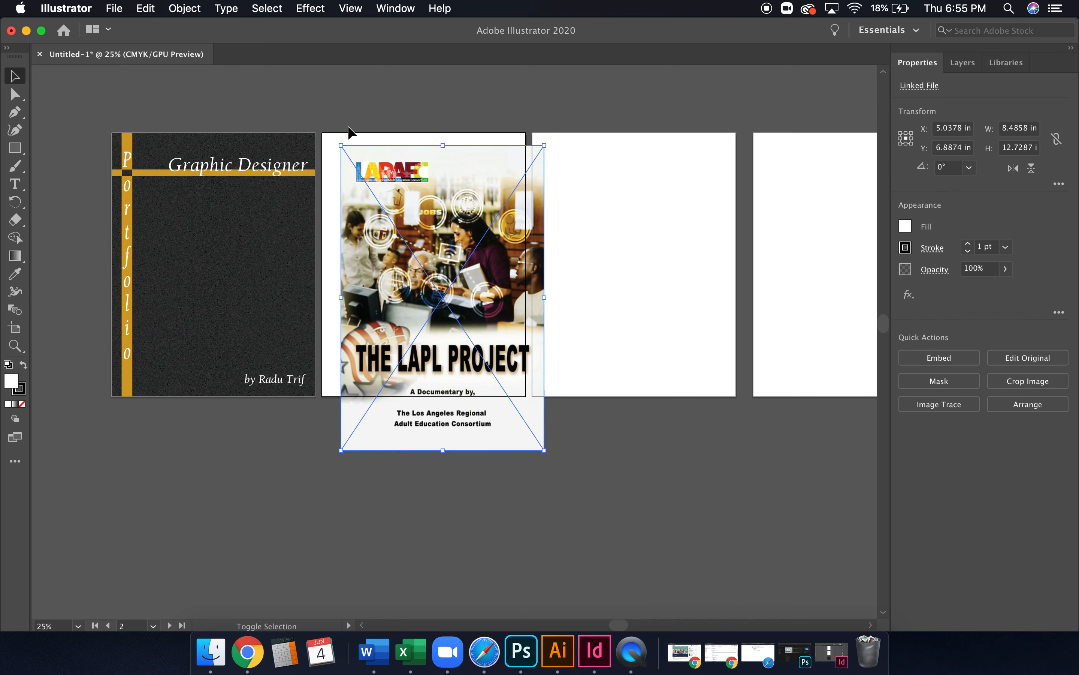
drag(341, 143, 395, 155)
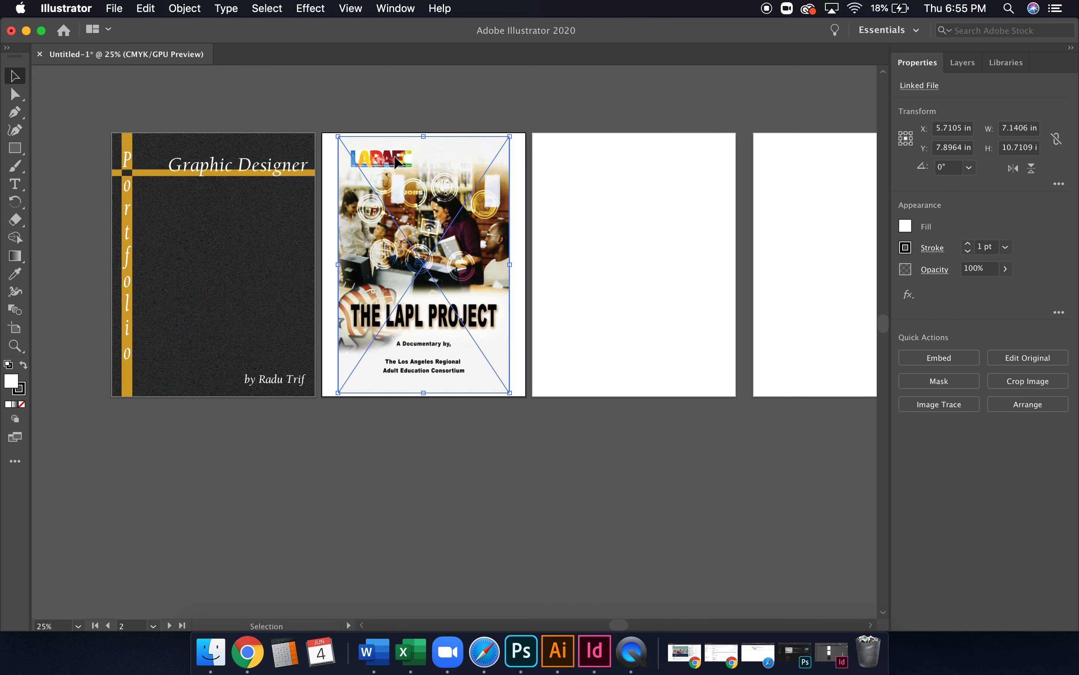
click(548, 468)
scroll(548, 468, right, 10)
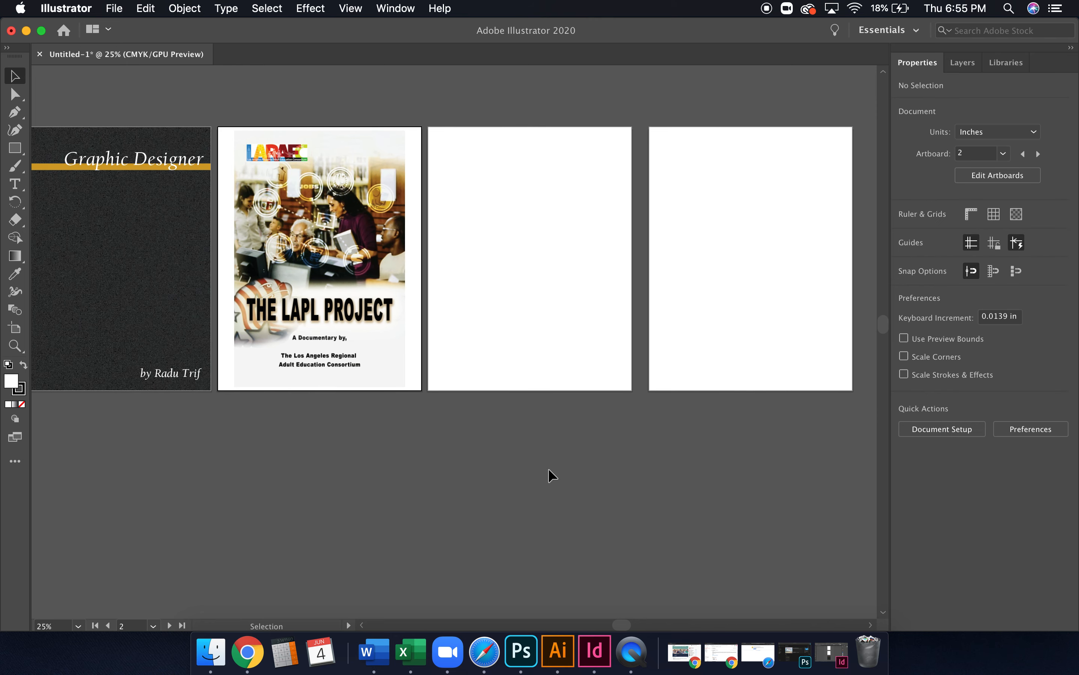
Look over the remaining artboards and check which file formats the Export As command offers
scroll(548, 468, right, 5)
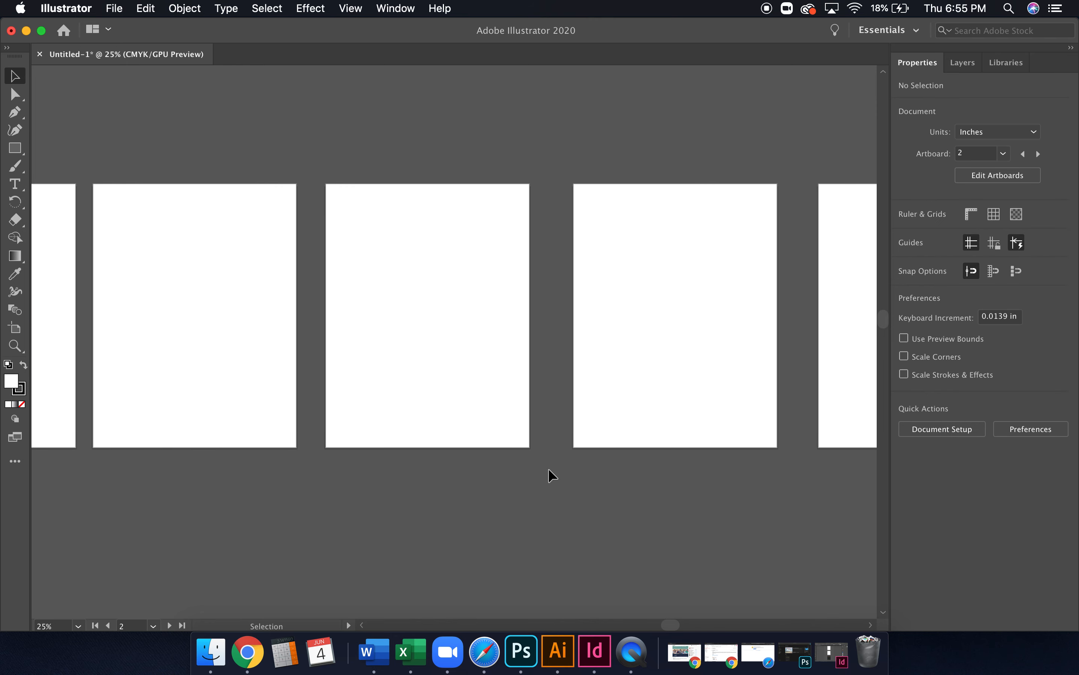
scroll(548, 469, left, 10)
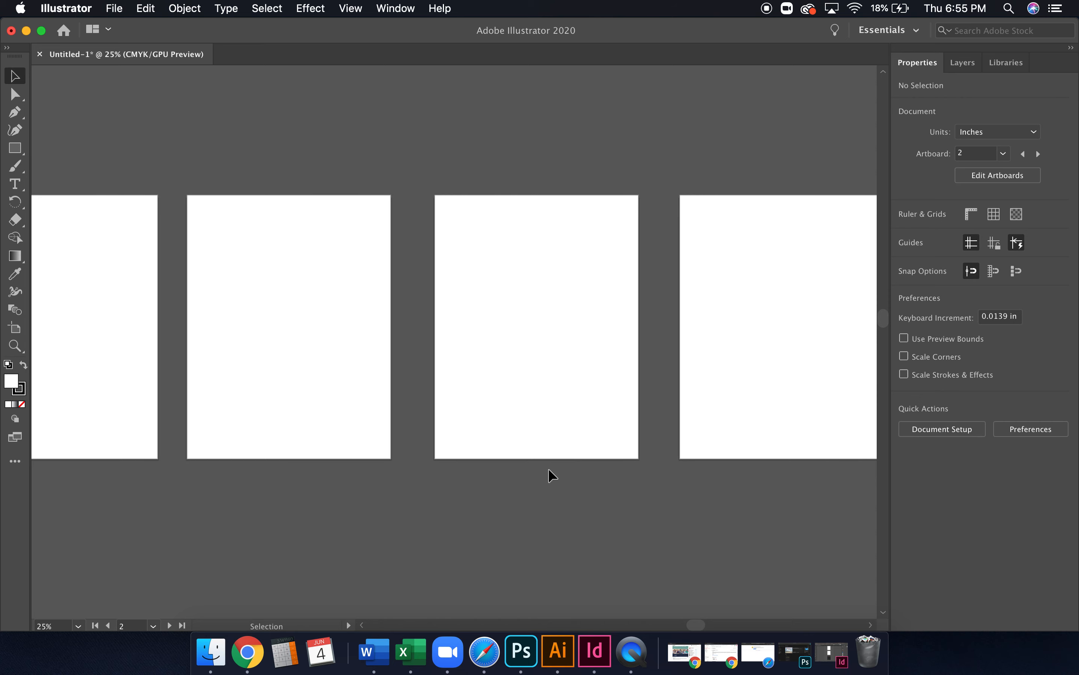
scroll(549, 468, left, 5)
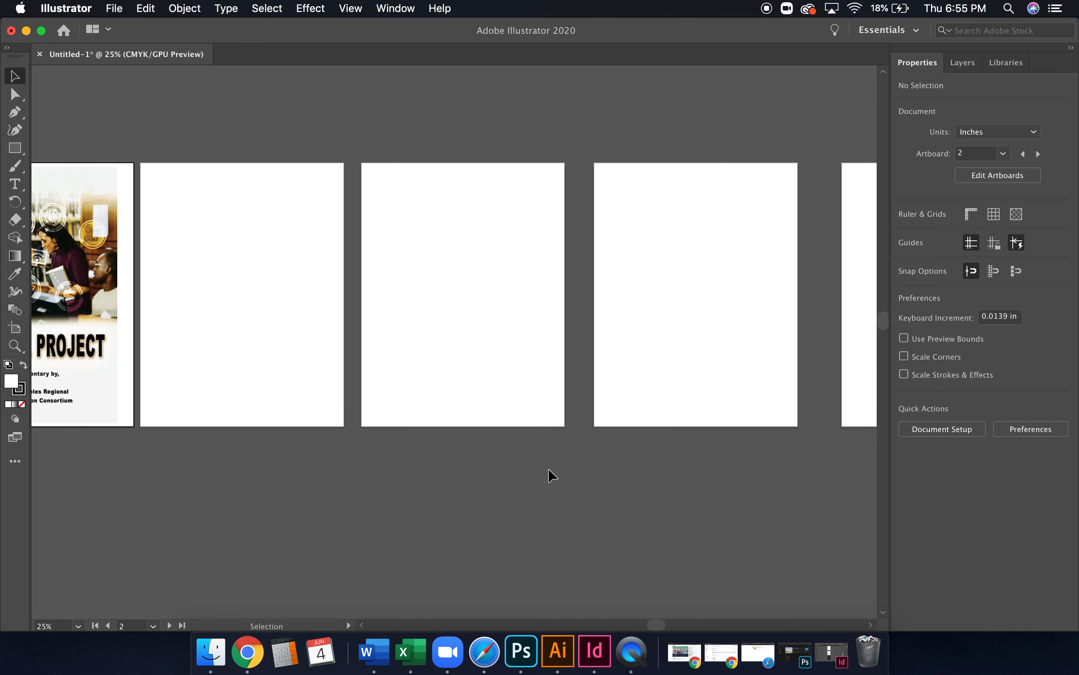
click(103, 6)
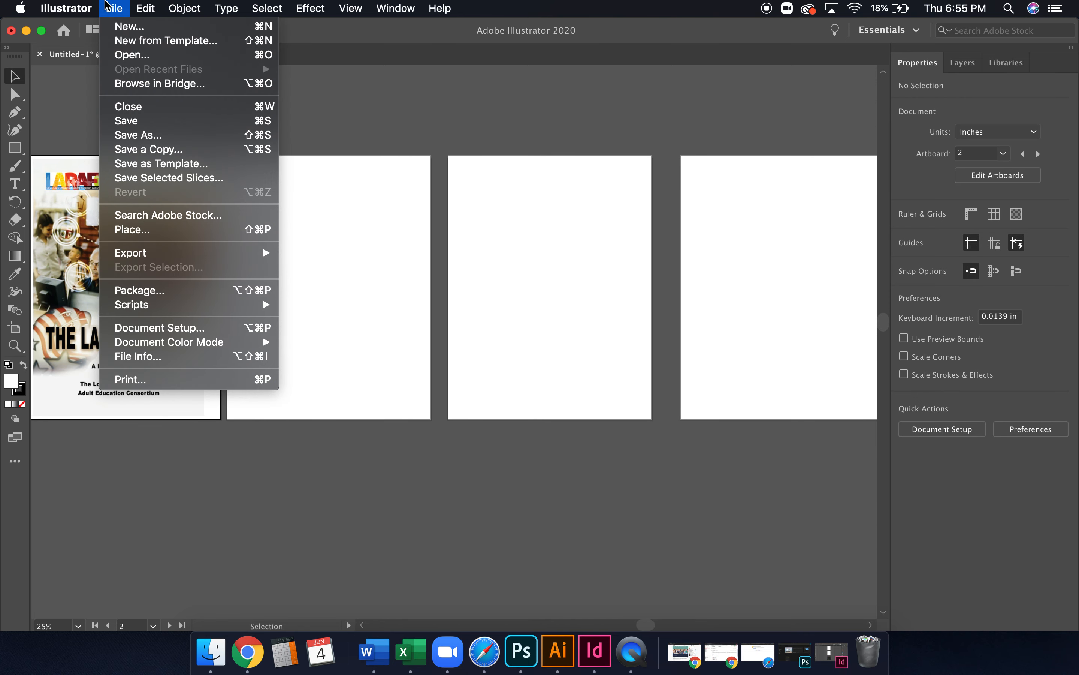
mouse_move(180, 253)
click(345, 269)
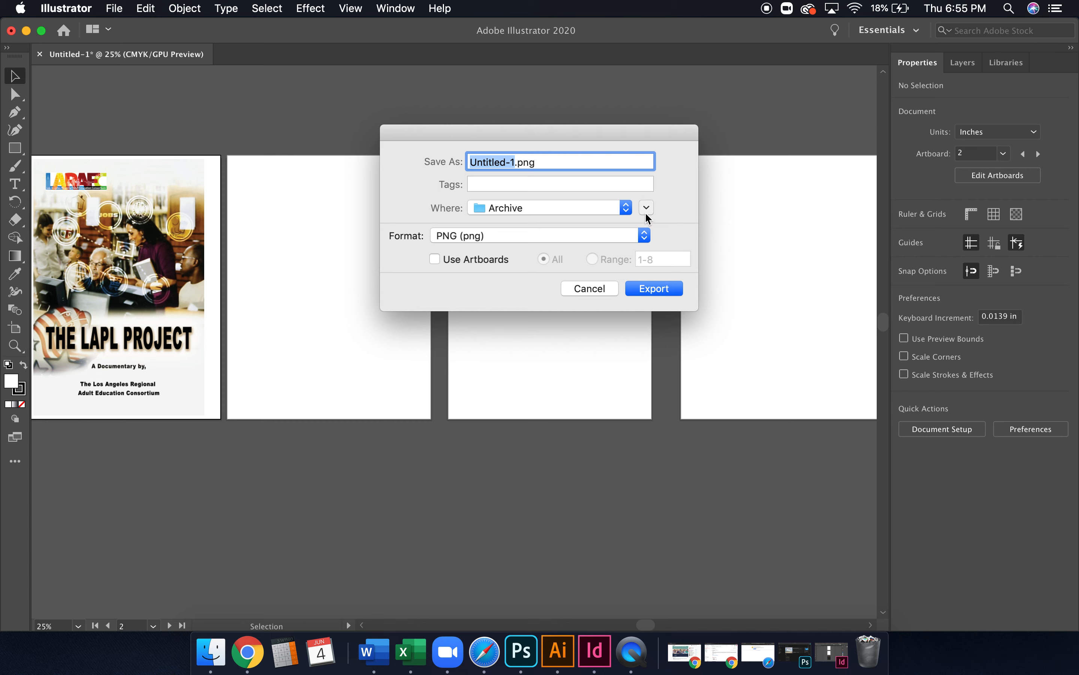
click(646, 208)
click(622, 408)
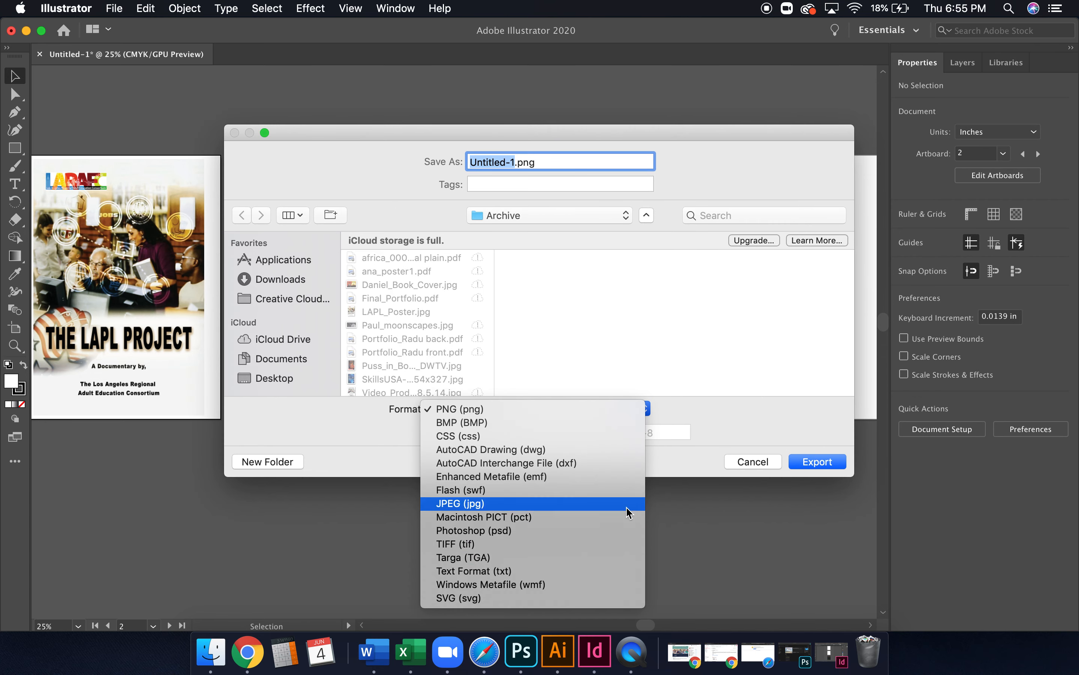
click(736, 467)
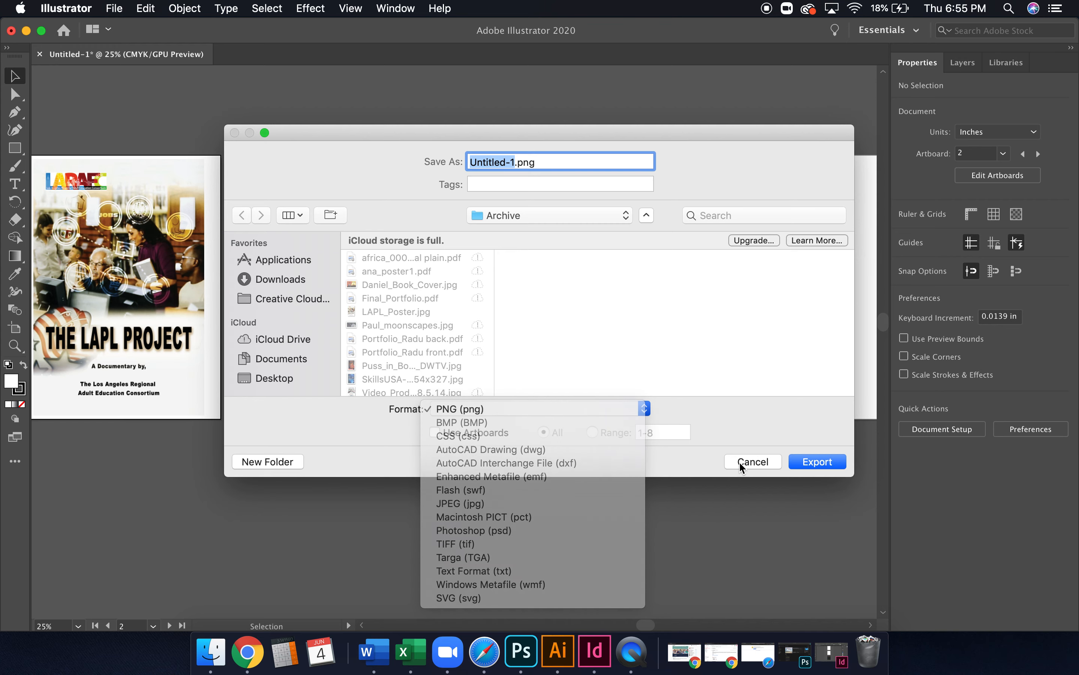
click(743, 464)
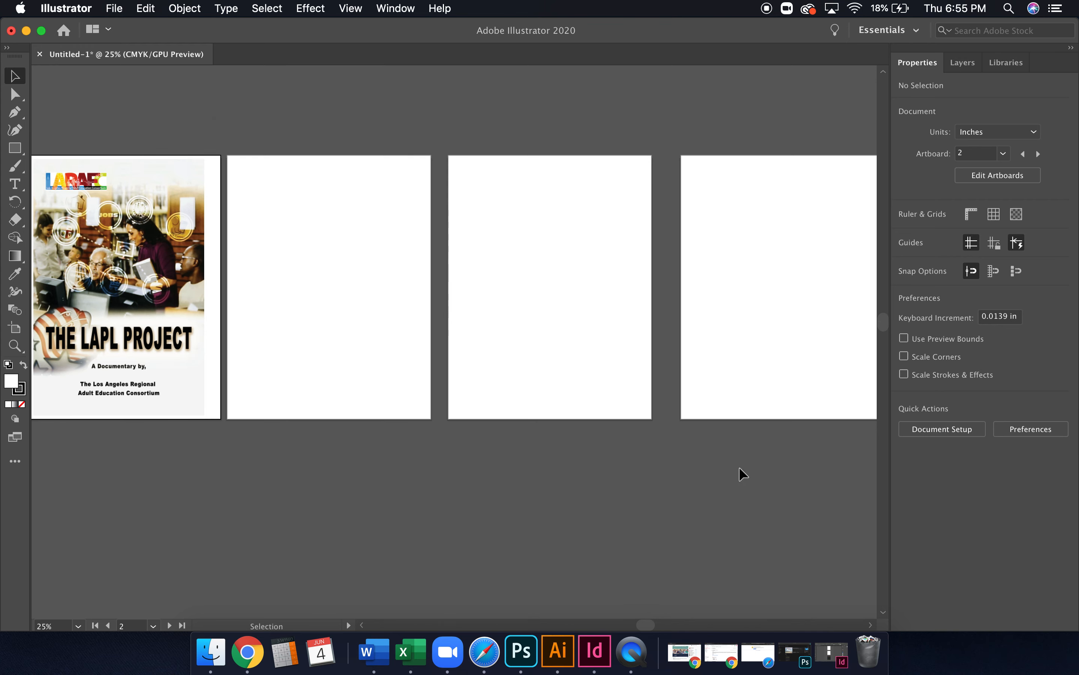
Check the Save As formats for Adobe PDF, and compare them with the PDF export settings in InDesign
click(114, 8)
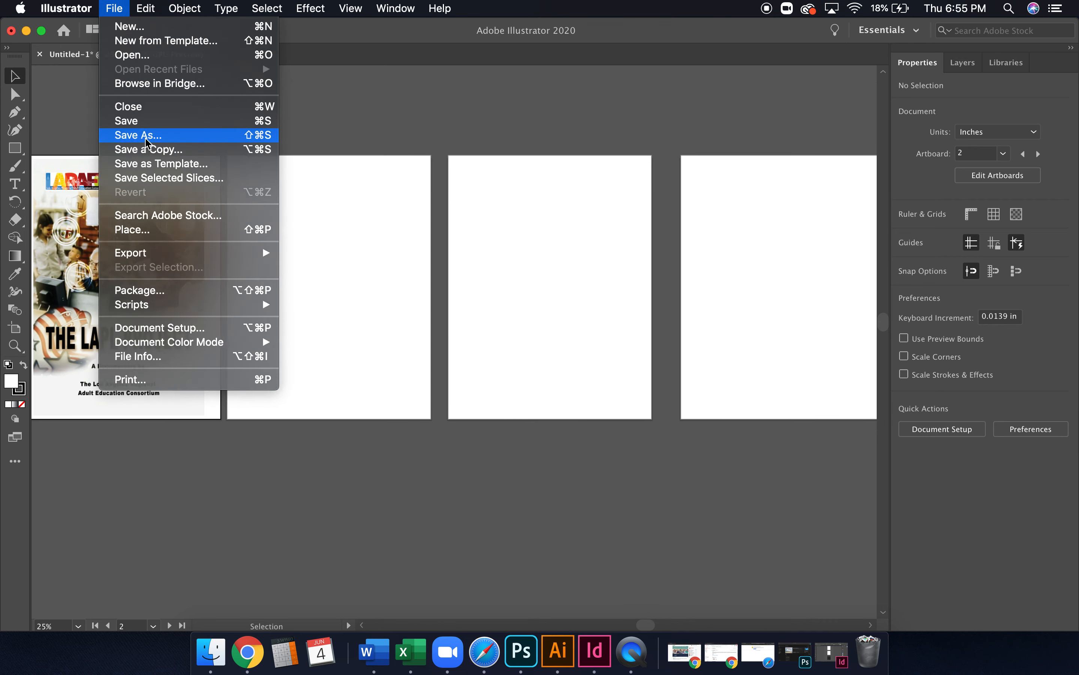
click(138, 135)
click(584, 367)
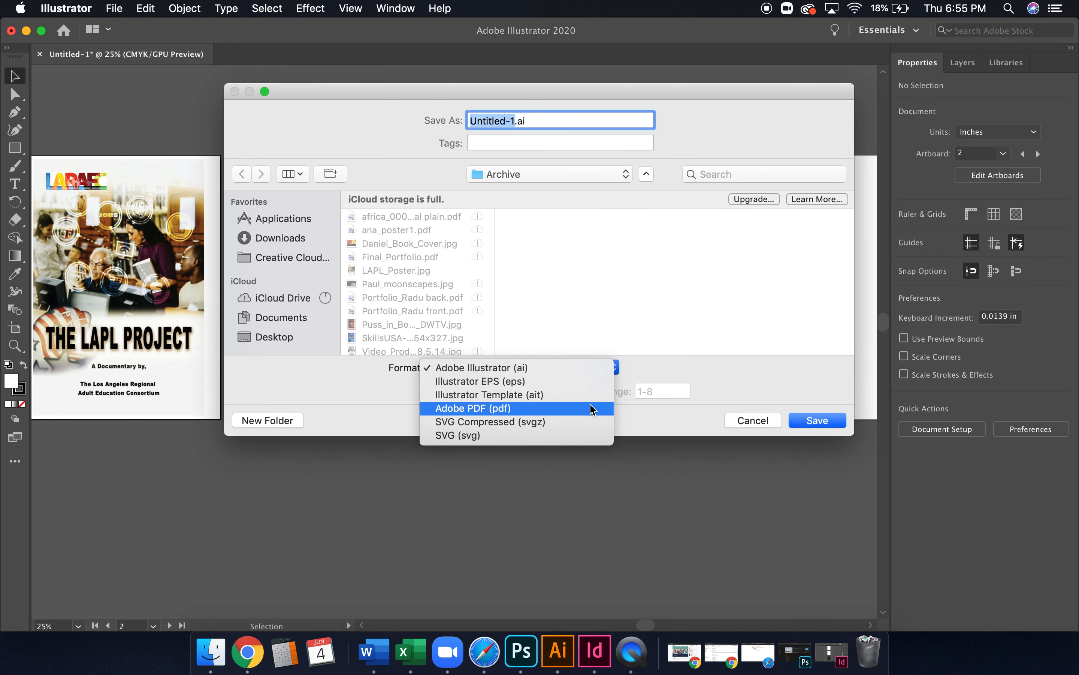
click(749, 422)
click(750, 423)
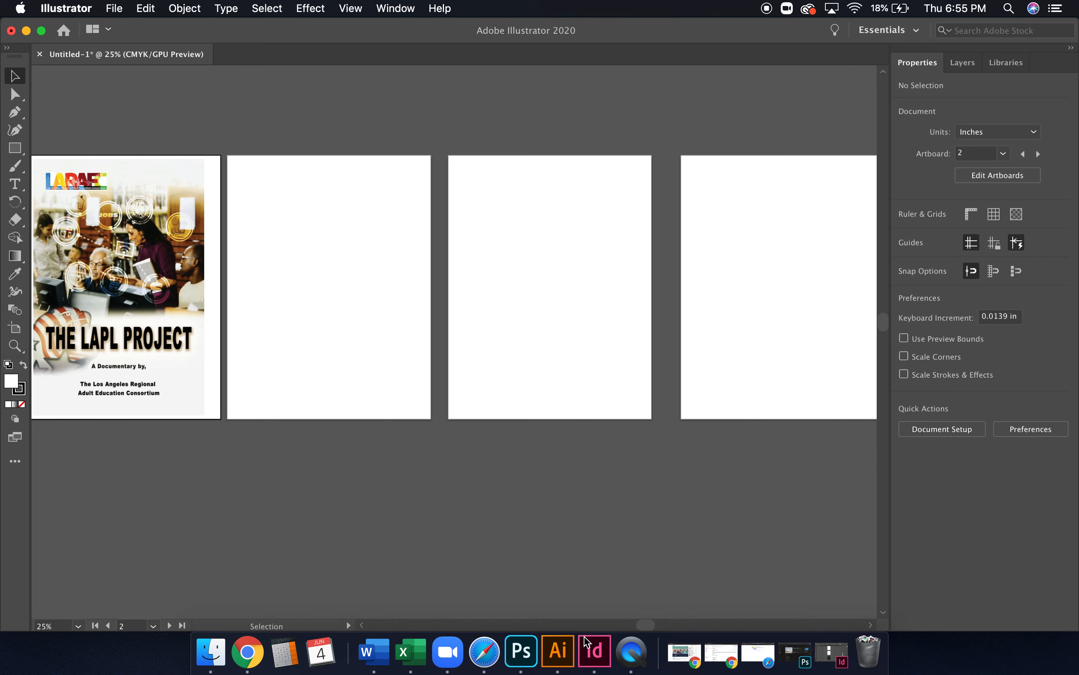
click(595, 651)
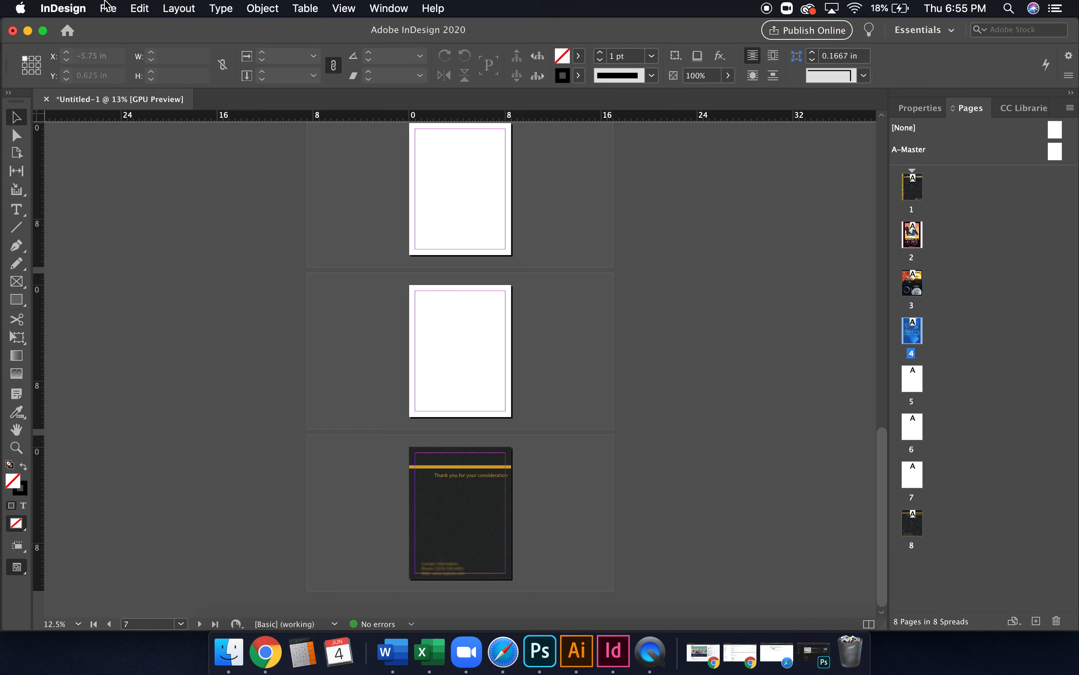
click(107, 7)
click(162, 292)
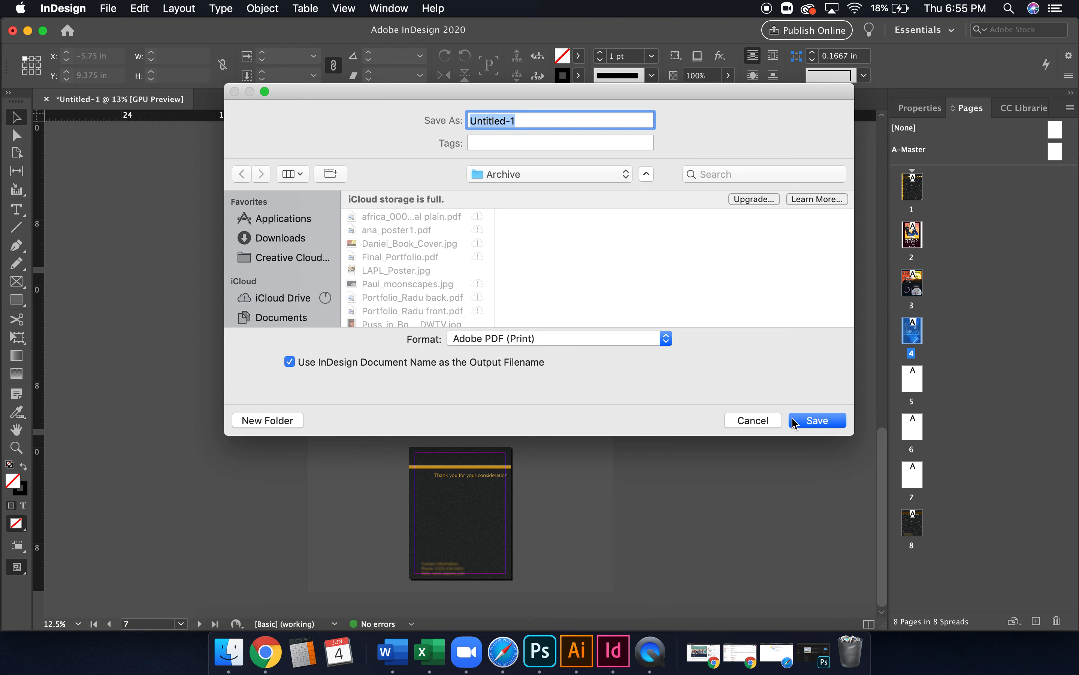
click(757, 421)
Switch back to Illustrator and set up a Save As in Adobe PDF format
click(583, 654)
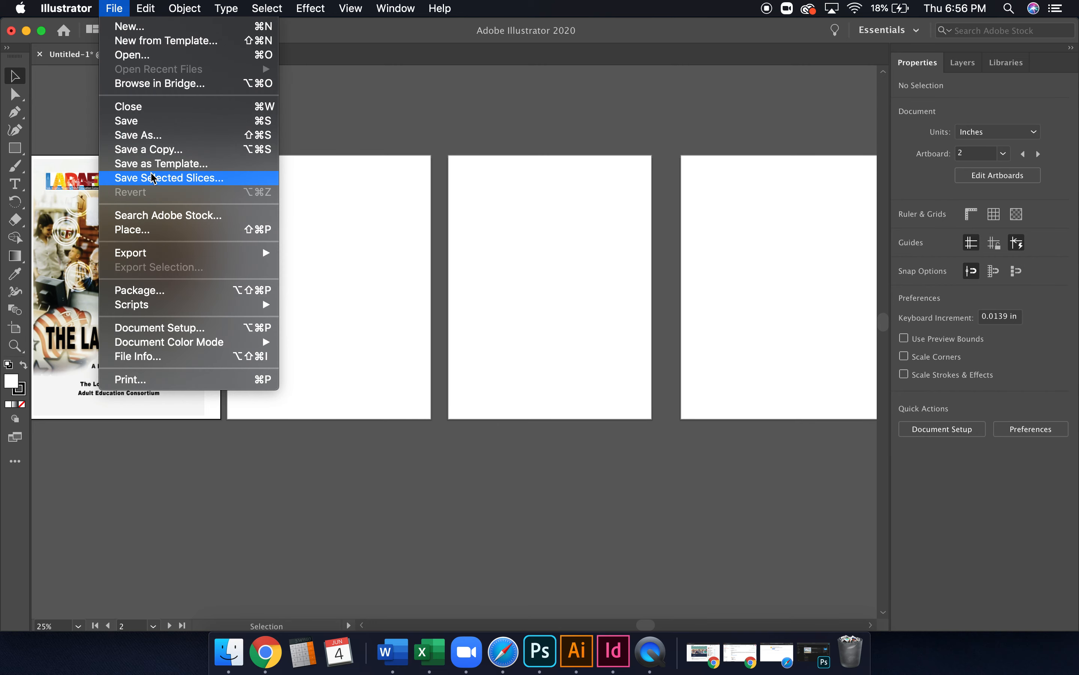
click(164, 141)
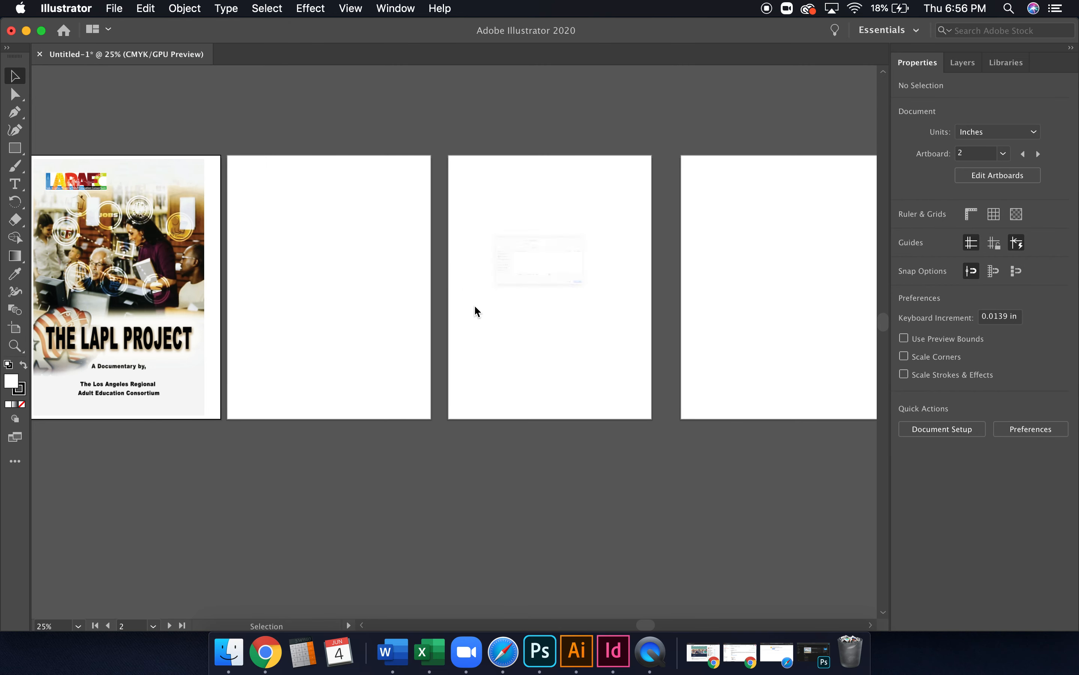
click(536, 366)
click(539, 408)
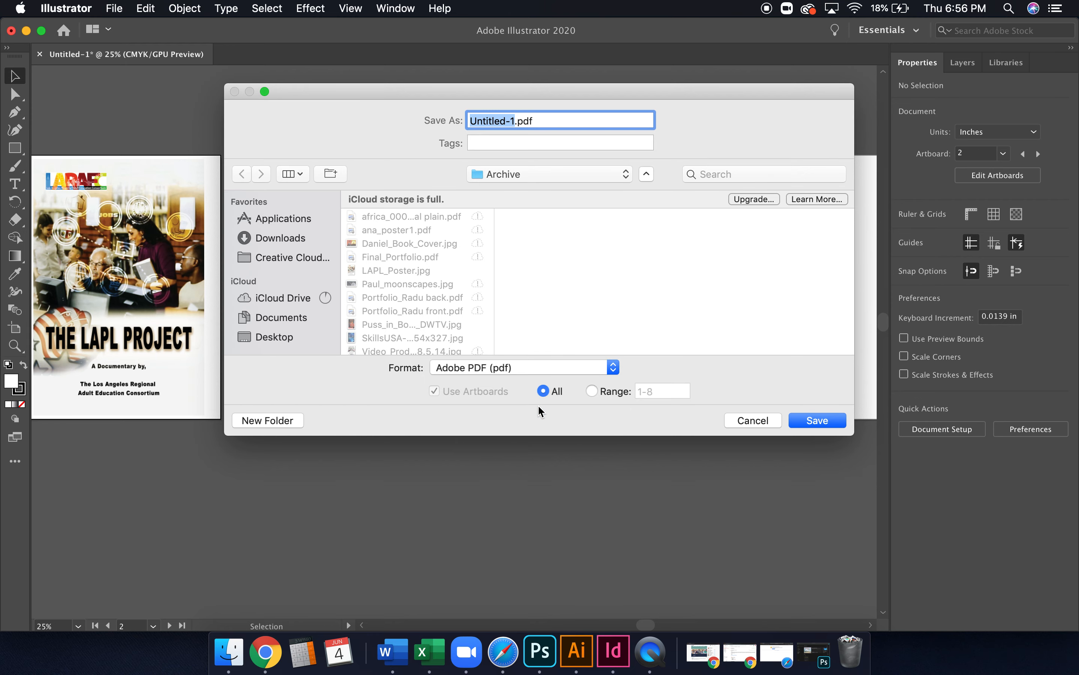
click(540, 651)
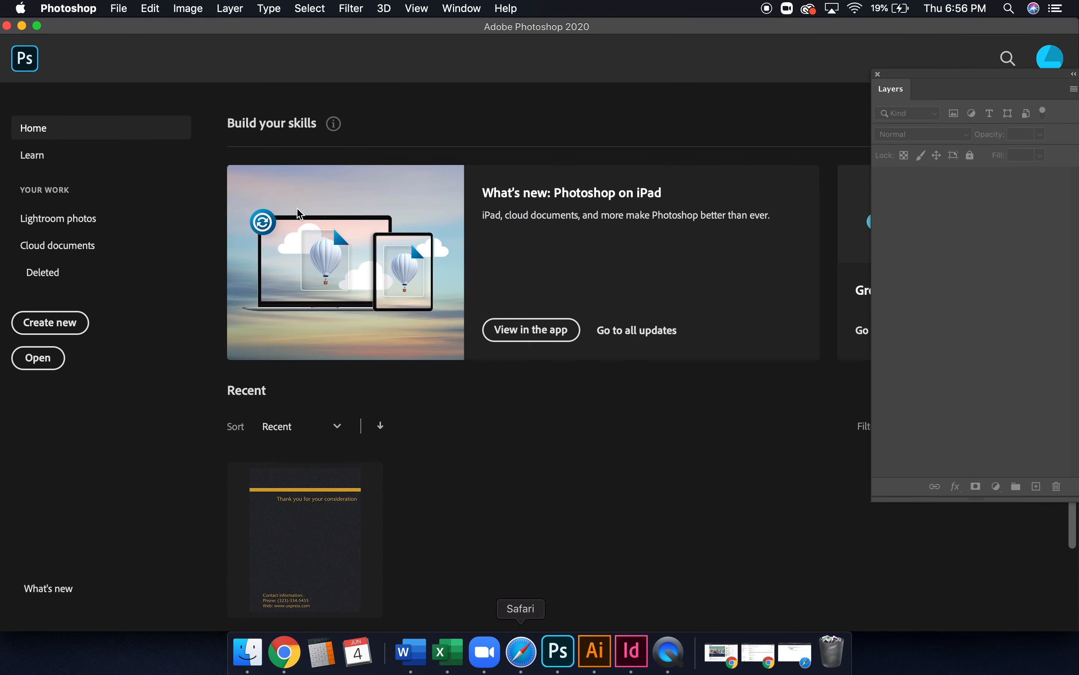
click(101, 7)
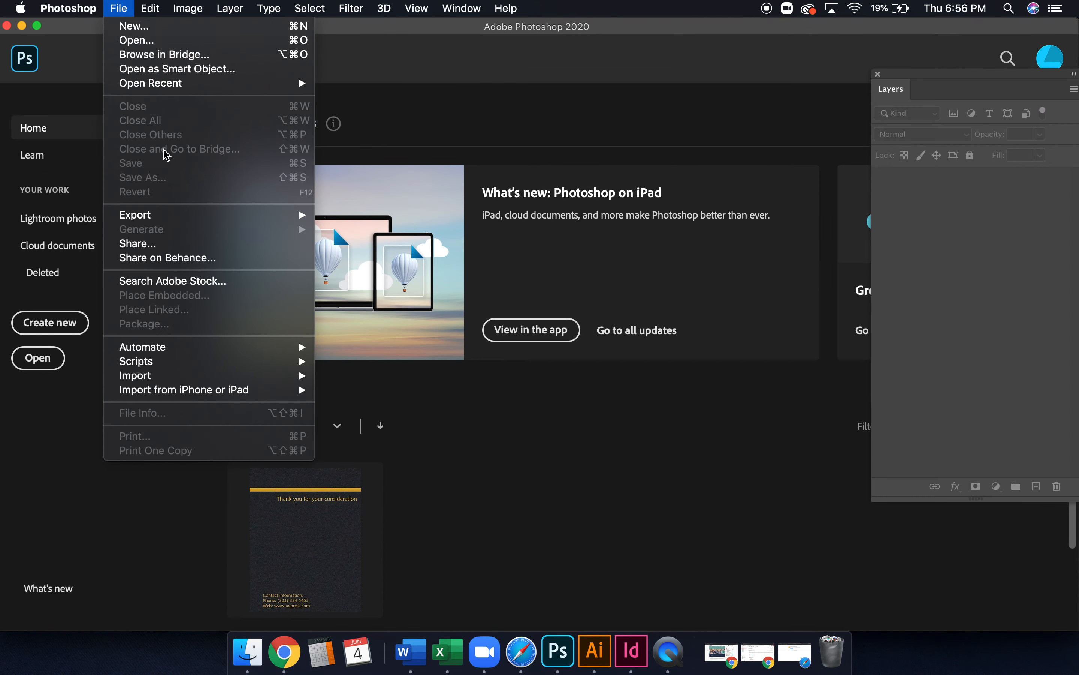
click(403, 299)
click(631, 651)
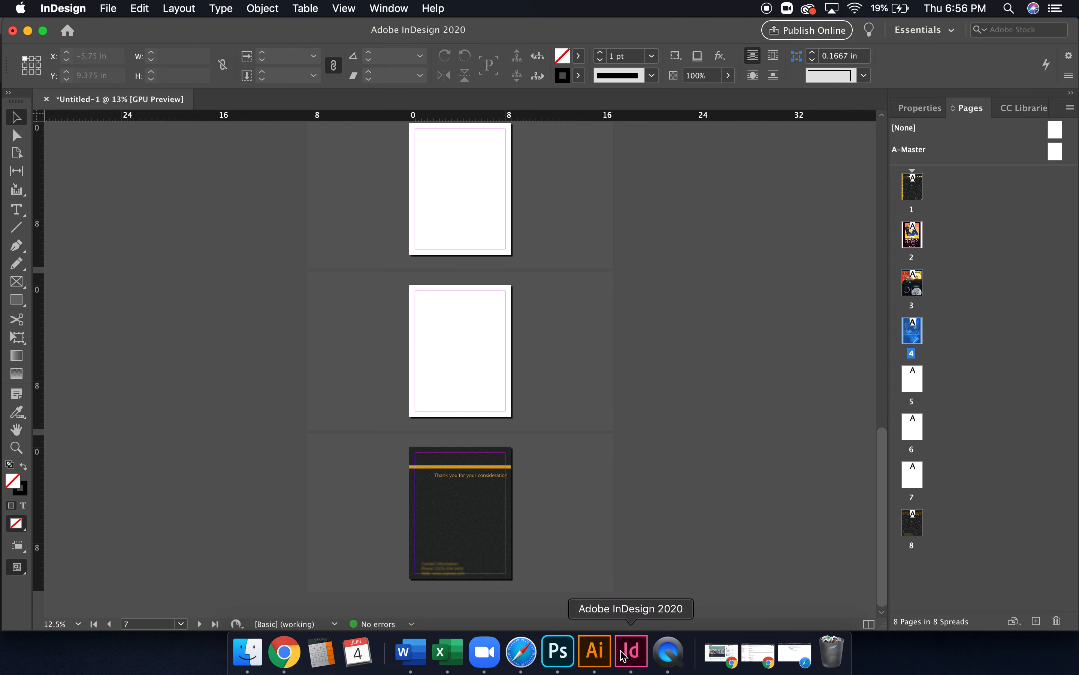
click(607, 657)
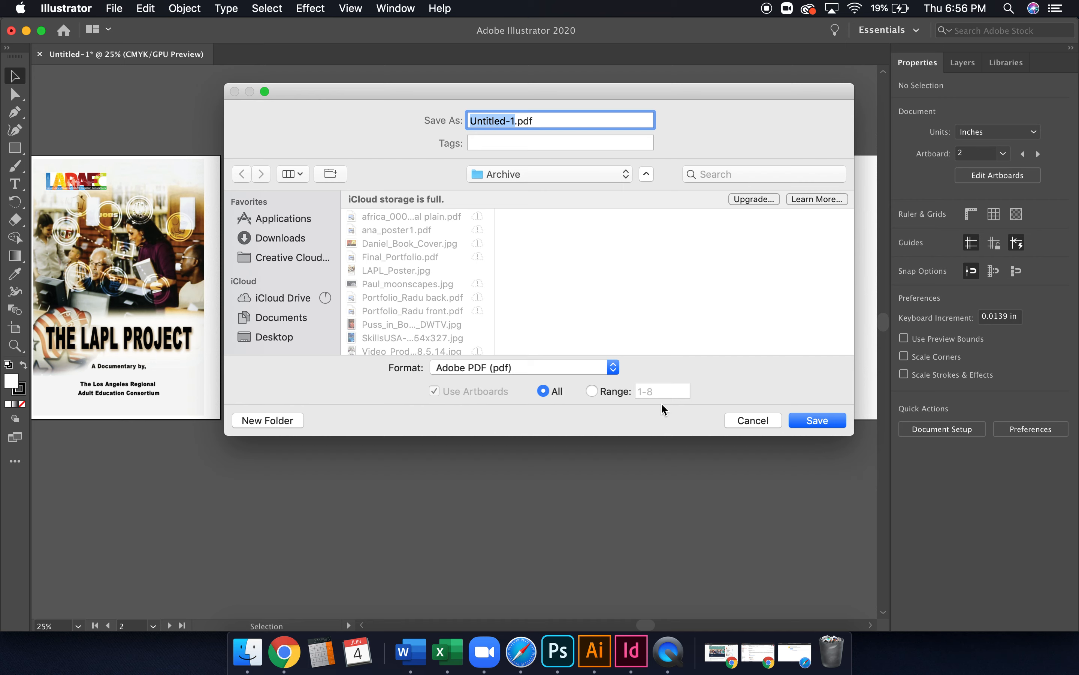
Name the PDF Final_Portfolio2 in the Archive folder, including all artboards, and continue to the PDF options
text(a)
key(BackSpace)
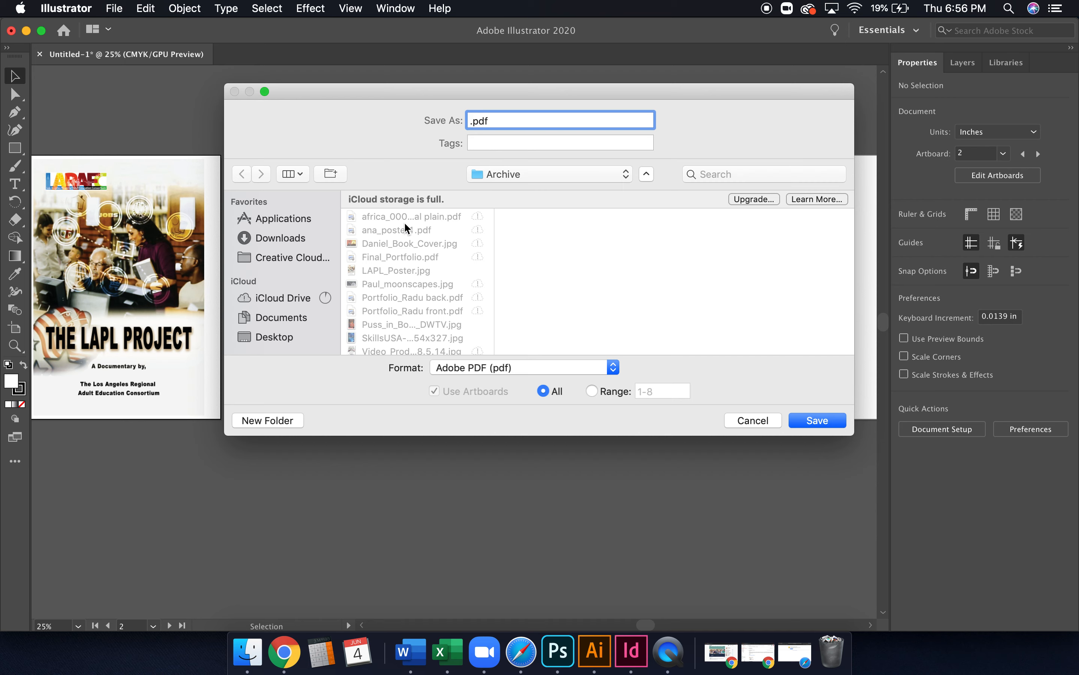
text(Final_Portfolio)
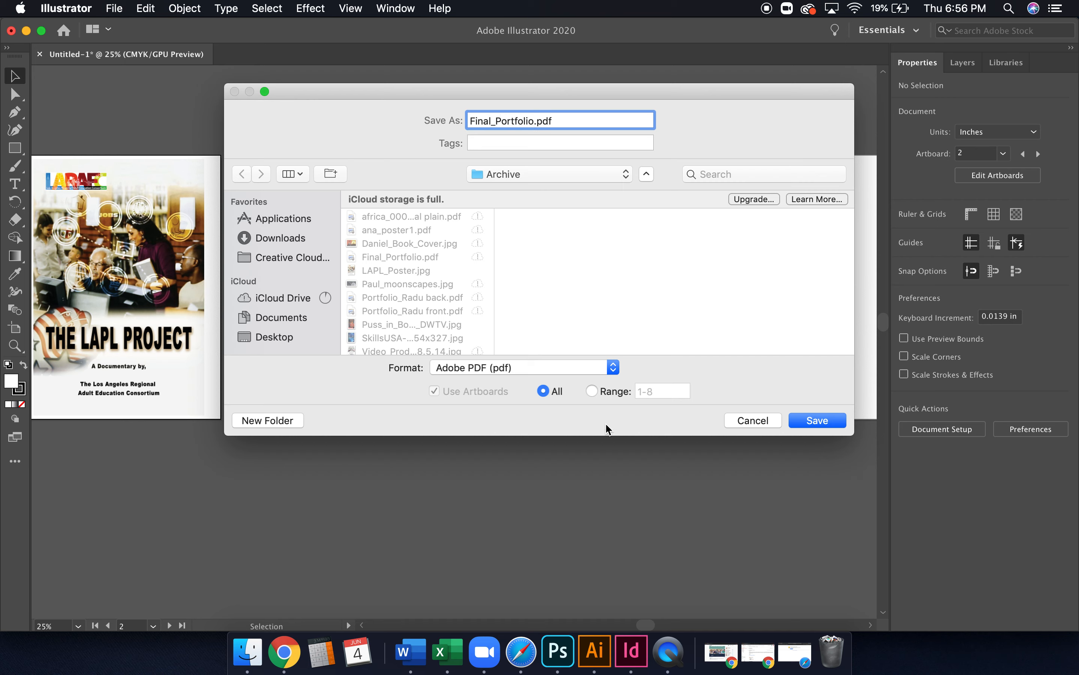
click(798, 420)
click(581, 192)
text(2)
click(817, 422)
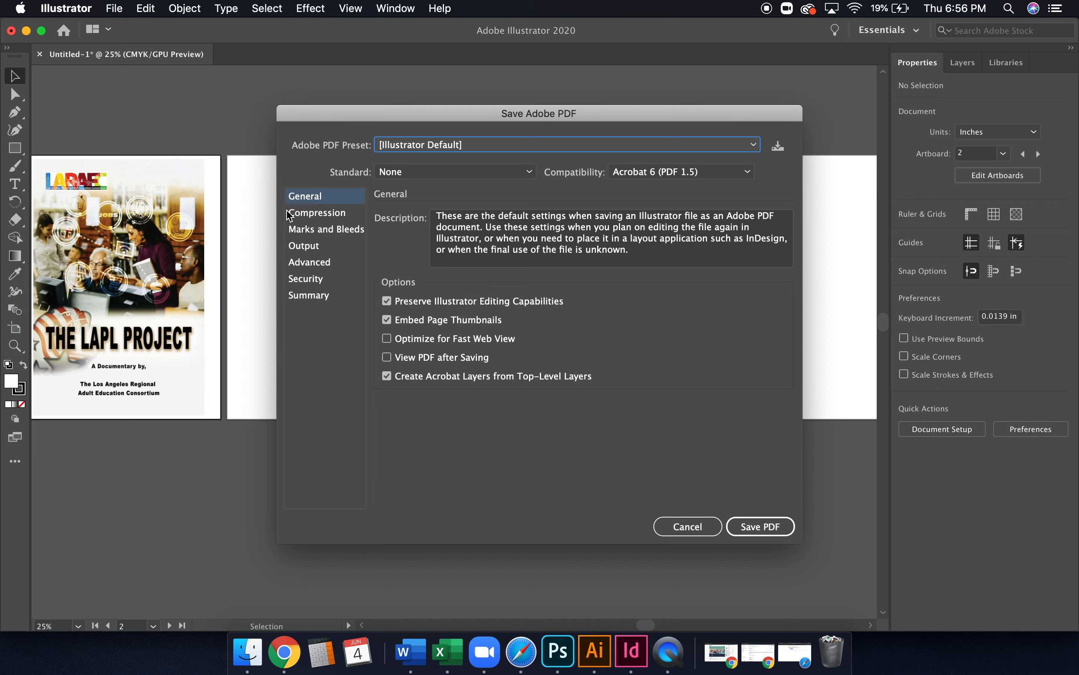
Review the PDF options for compression and downsampling, marks and bleeds, output, advanced, security and summary
click(312, 214)
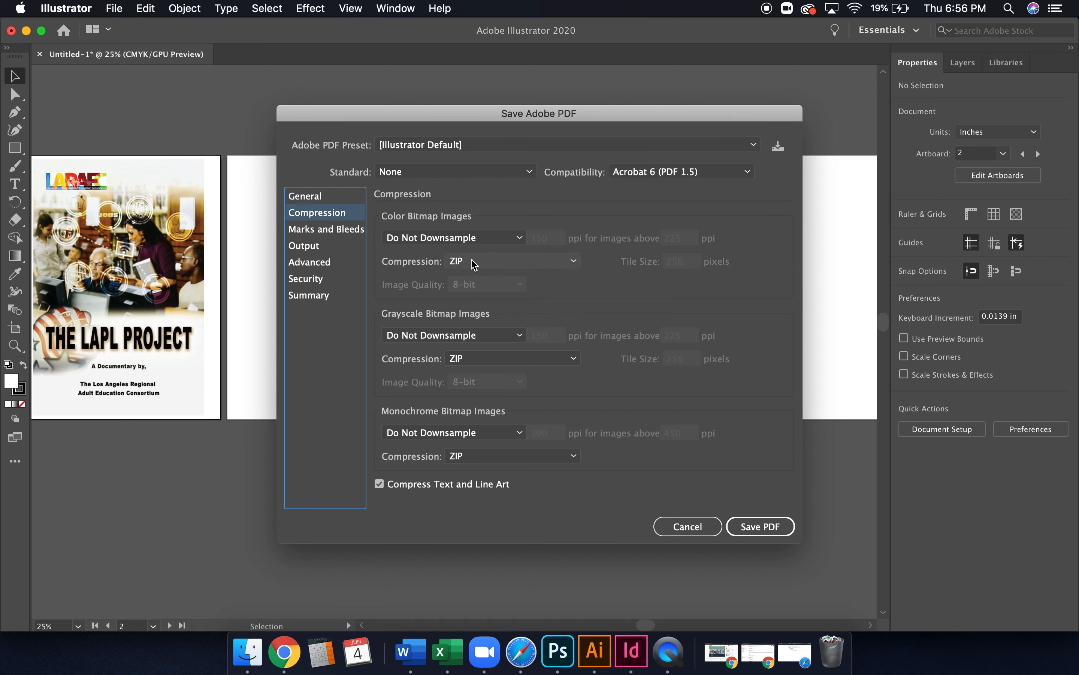
click(521, 238)
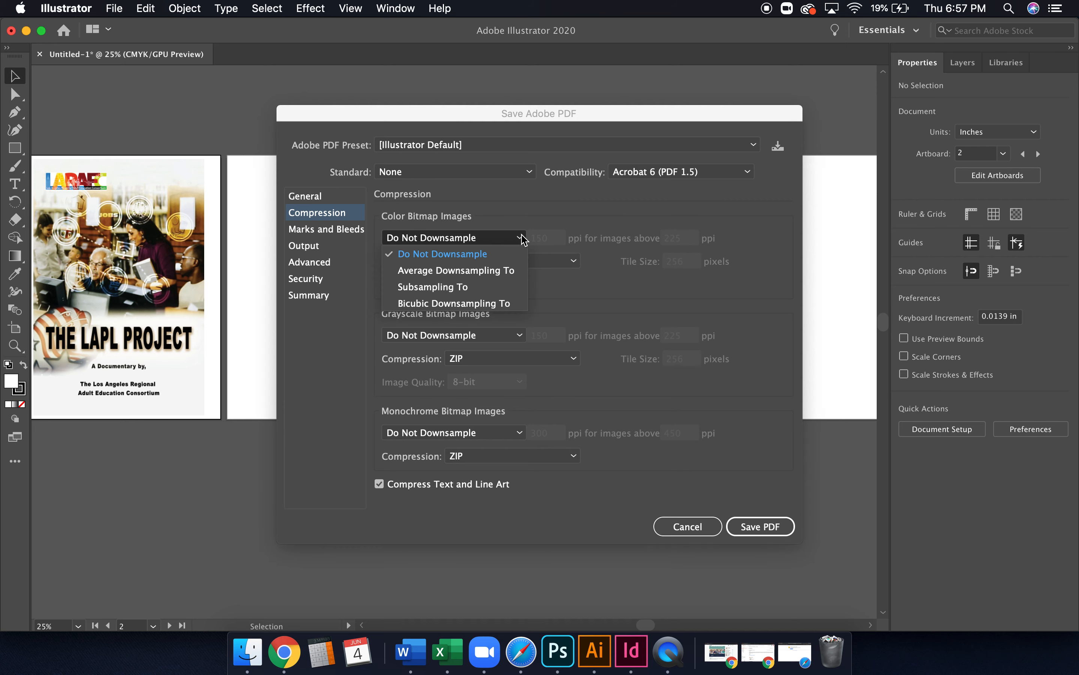
click(536, 213)
click(332, 230)
click(320, 246)
click(320, 262)
click(320, 278)
click(322, 295)
click(320, 230)
click(320, 214)
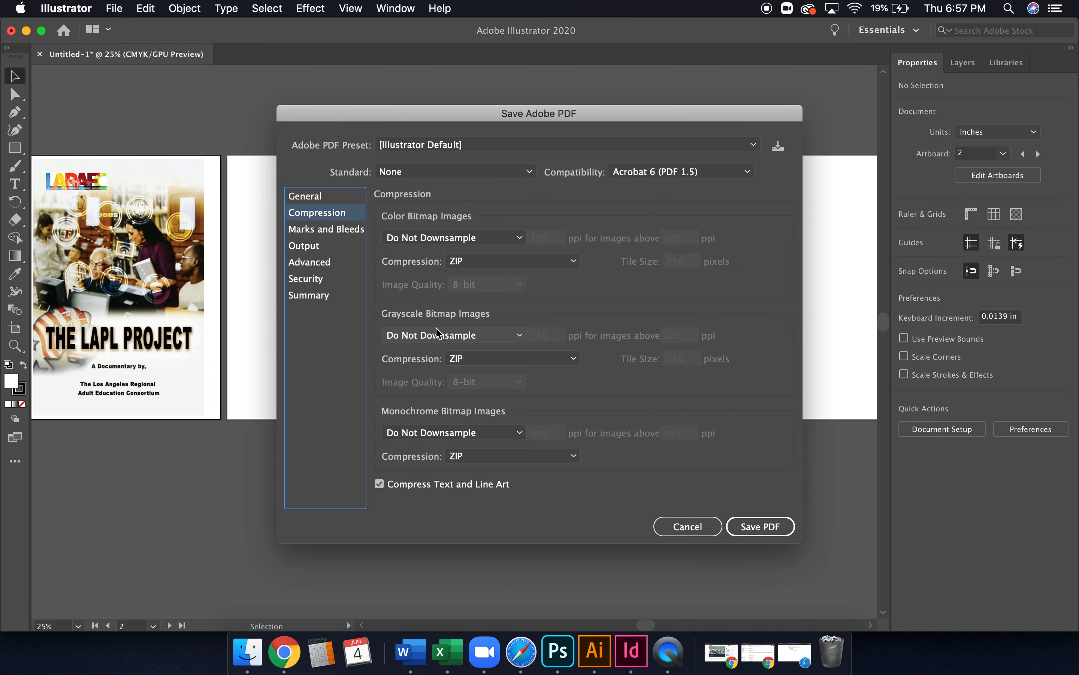
click(319, 201)
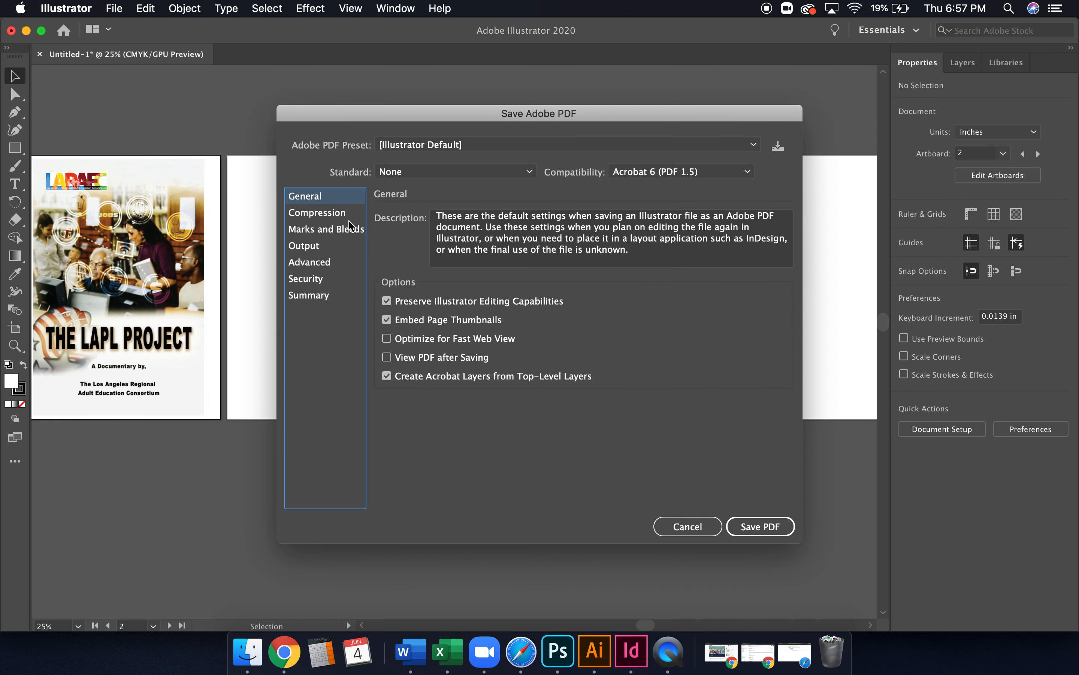
Save the PDF with the Illustrator Default preset, keeping ZIP compression and no image downsampling
click(320, 214)
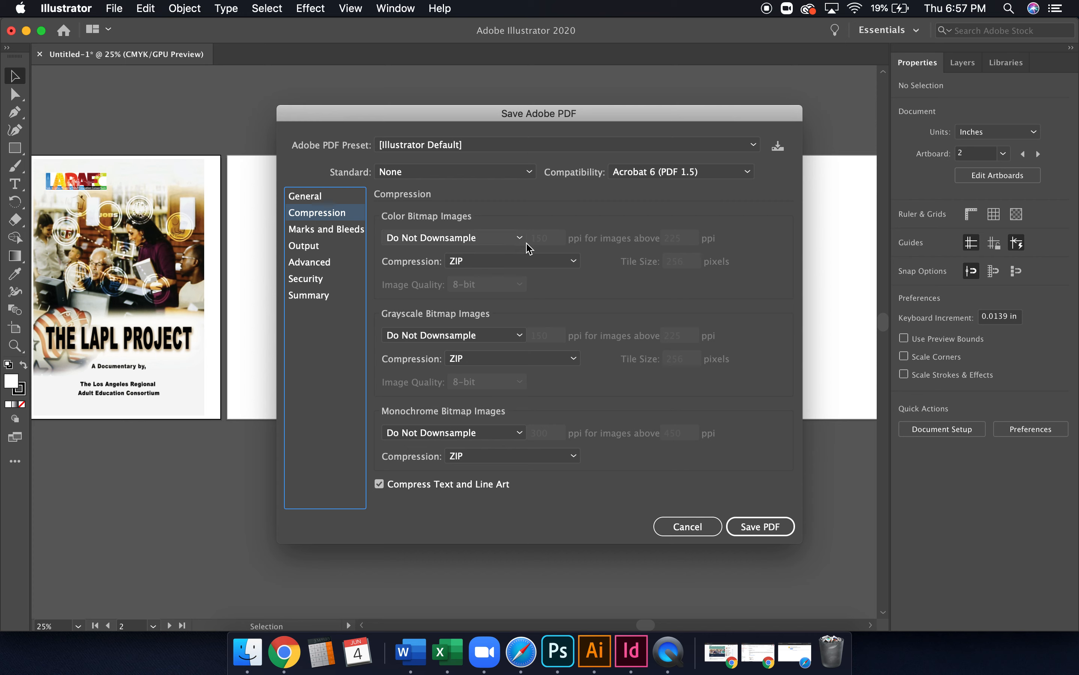
click(770, 530)
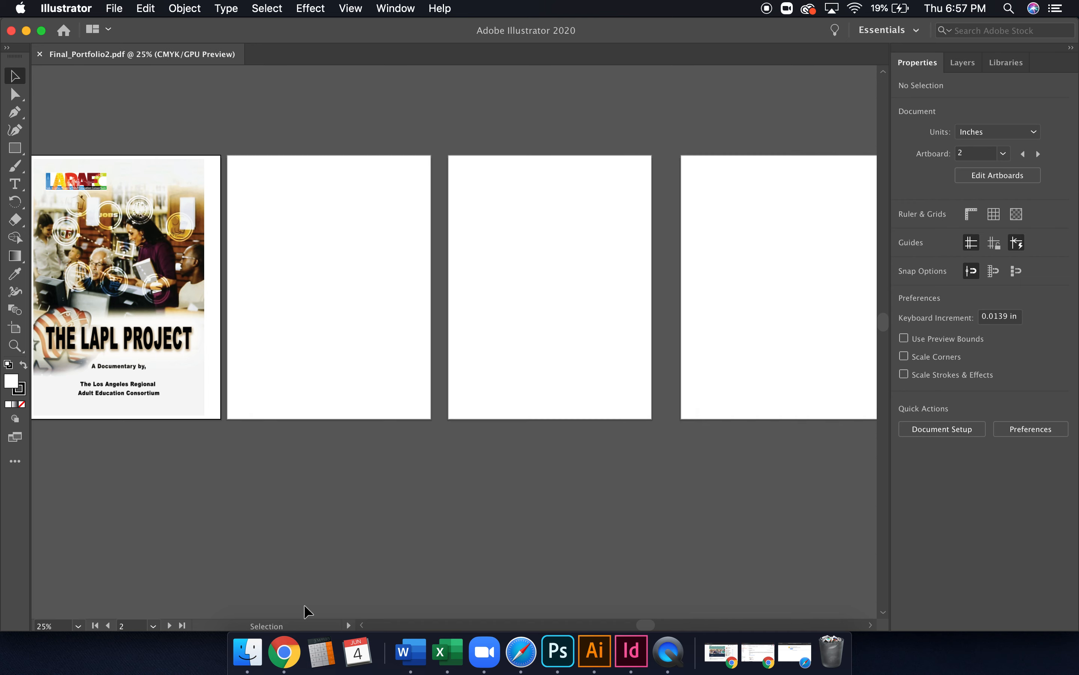
In Finder, list the Archive folder by date modified to examine file sizes, and find Final_Portfolio2.pdf in the icon view
click(248, 651)
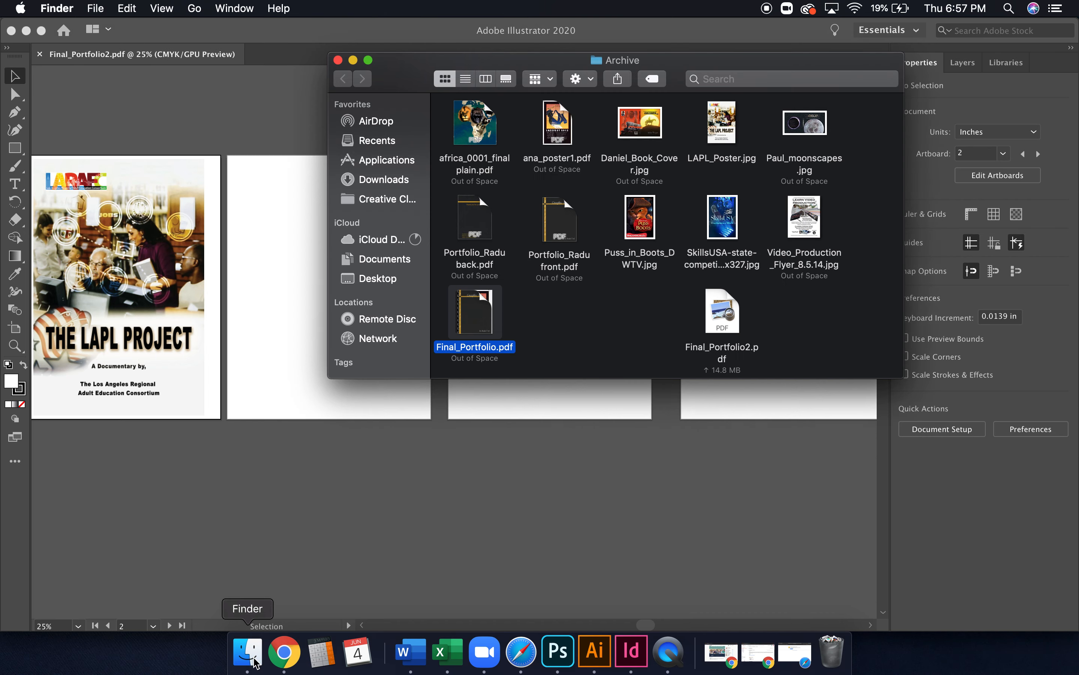
click(486, 78)
click(465, 79)
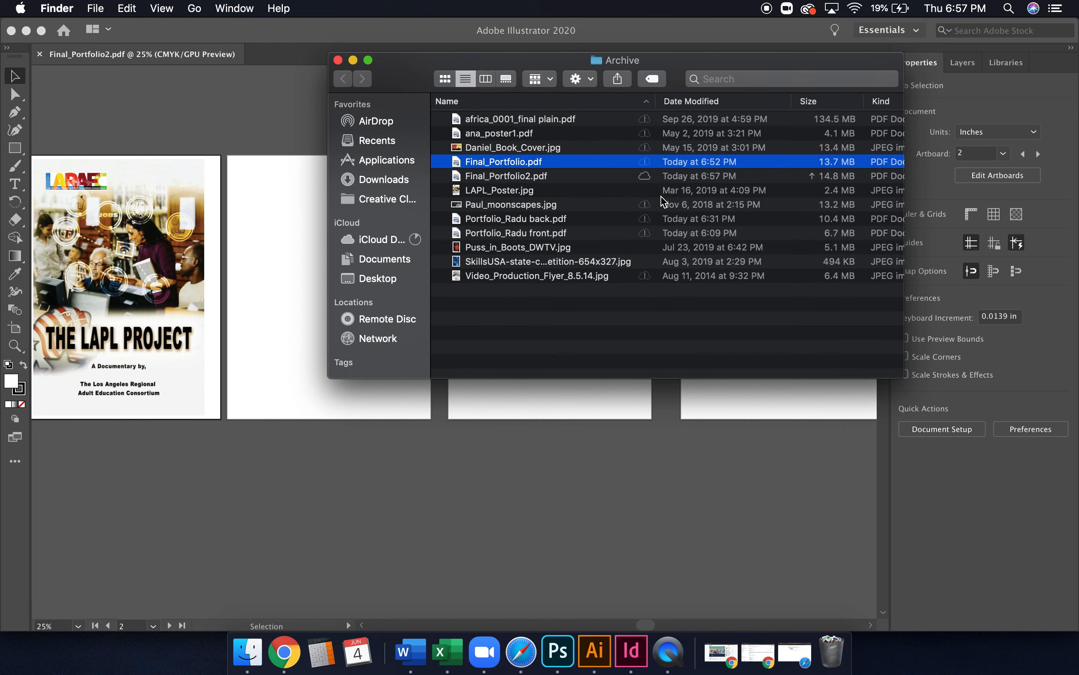
click(564, 180)
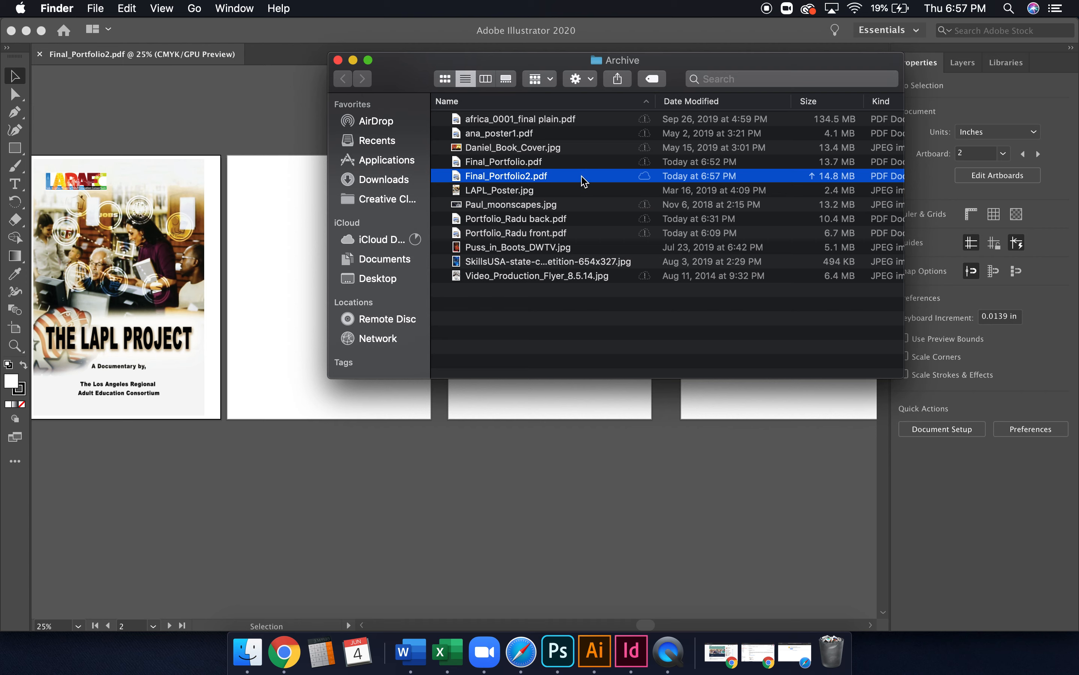
click(577, 189)
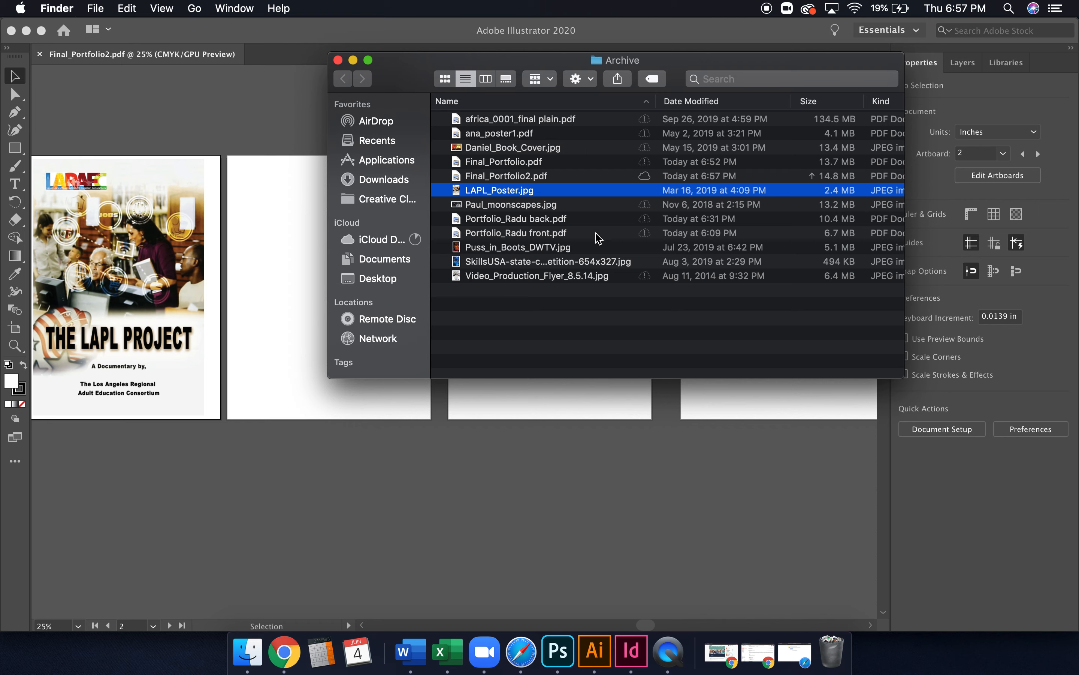
click(708, 103)
click(587, 119)
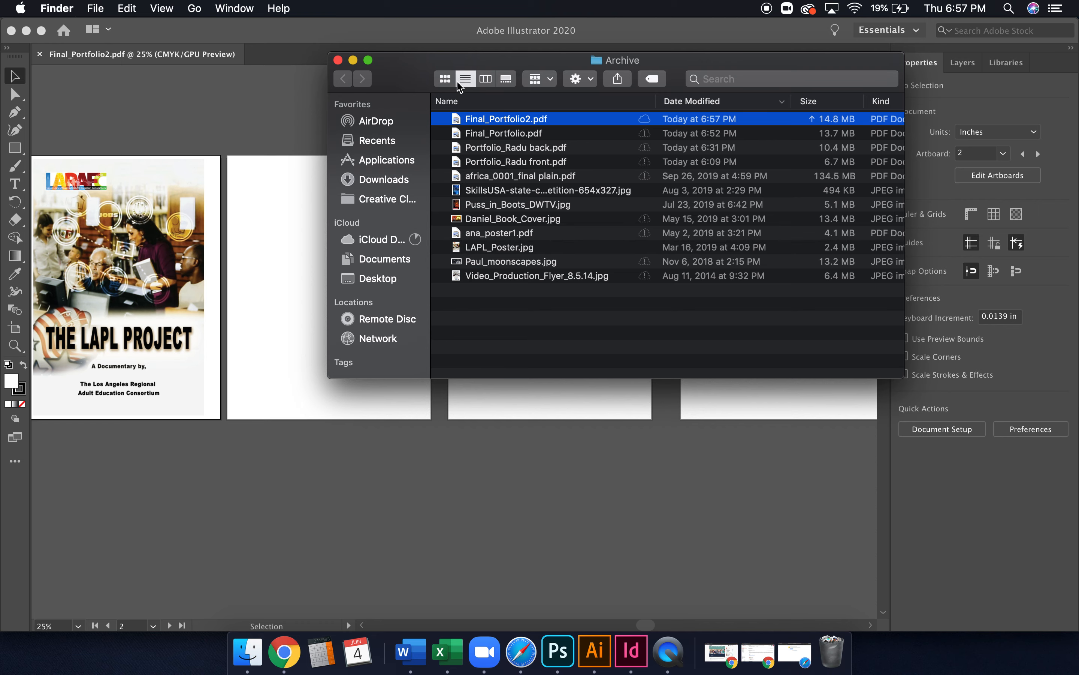
click(444, 79)
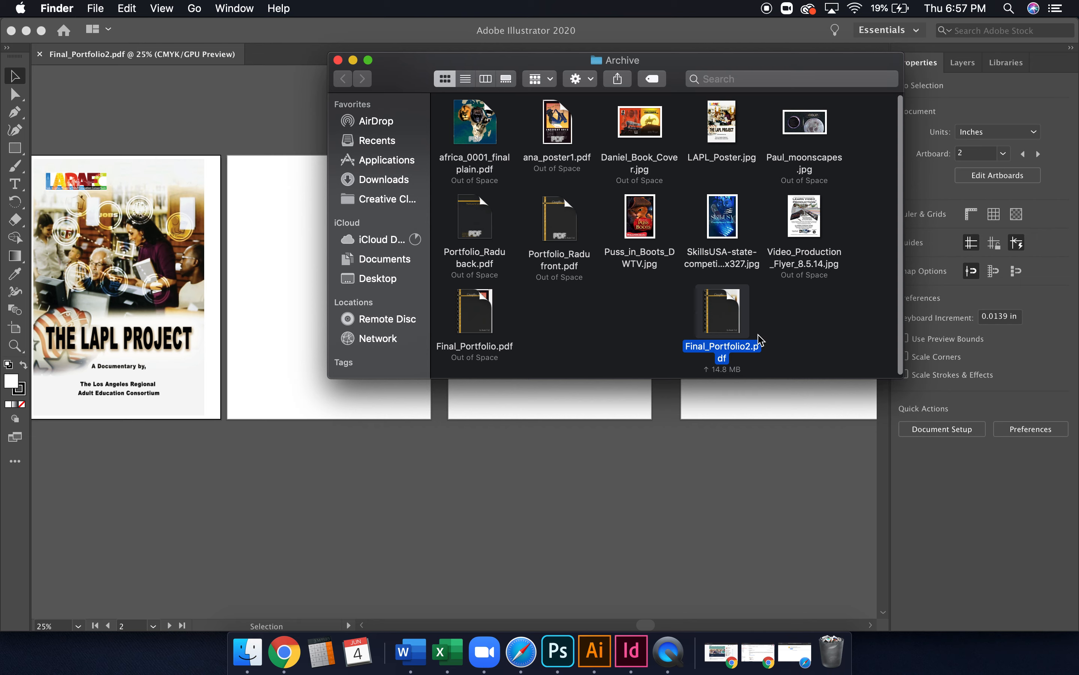
Open Final_Portfolio2.pdf in Preview, look through its pages from the cover to page 8, and close it
double_click(717, 320)
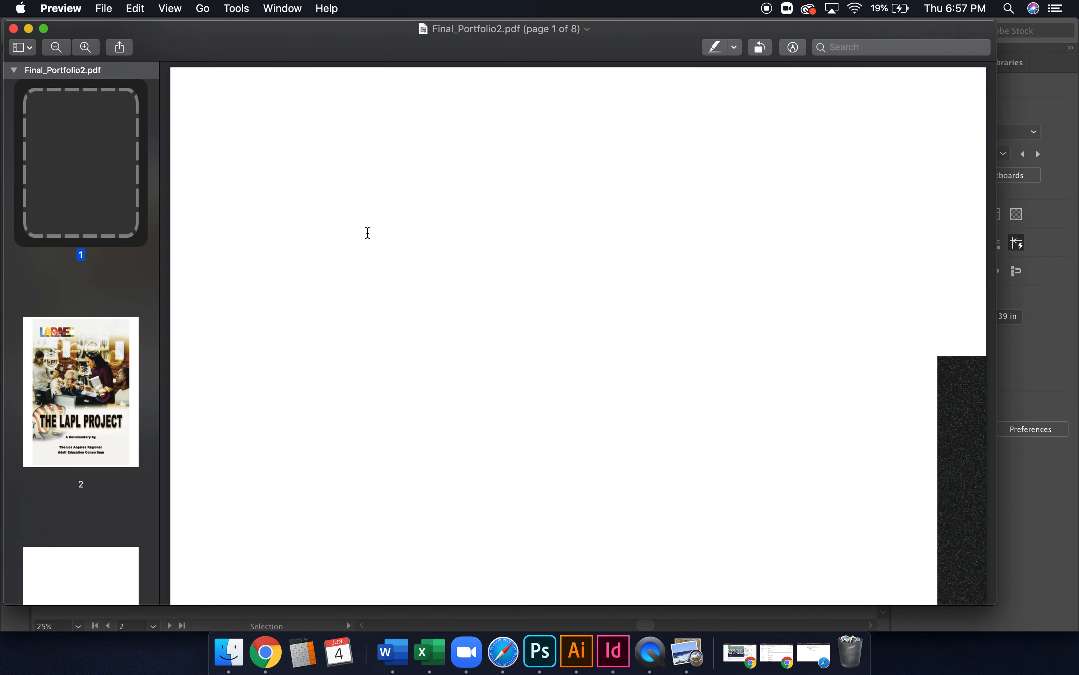
key(super+9)
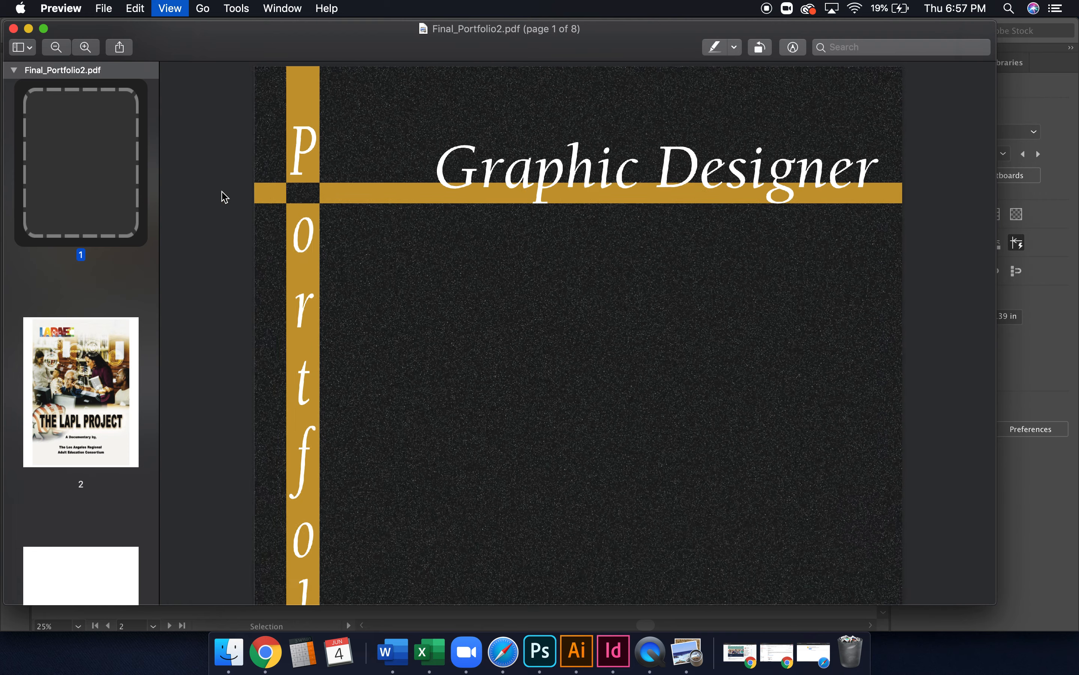
click(132, 365)
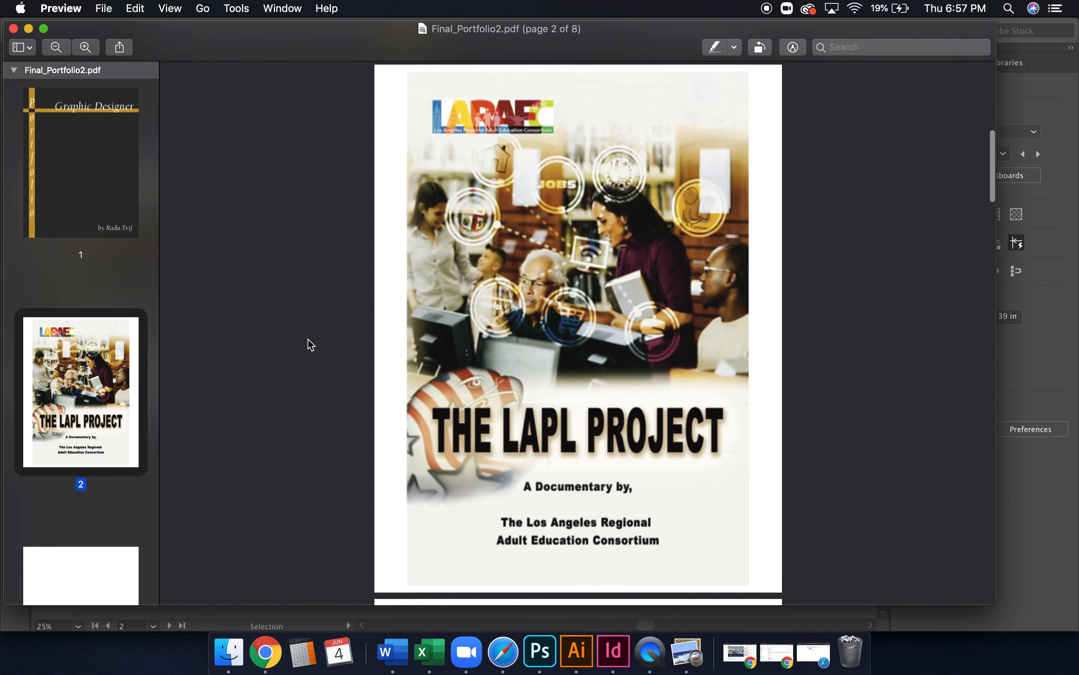
scroll(125, 561, down, 10)
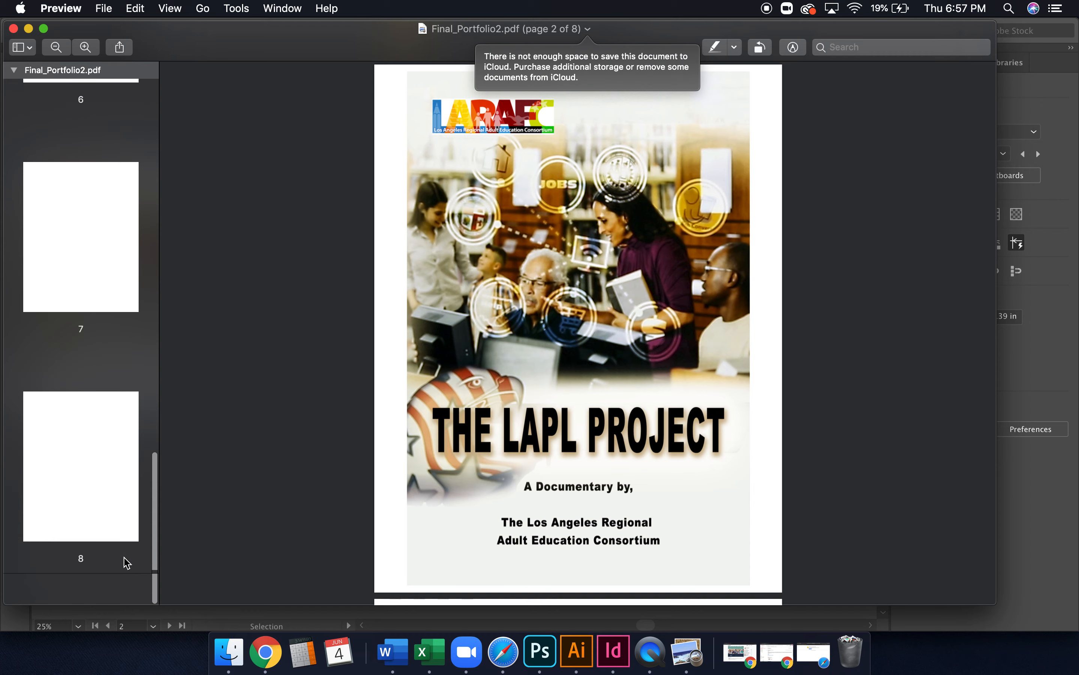
scroll(354, 365, up, 10)
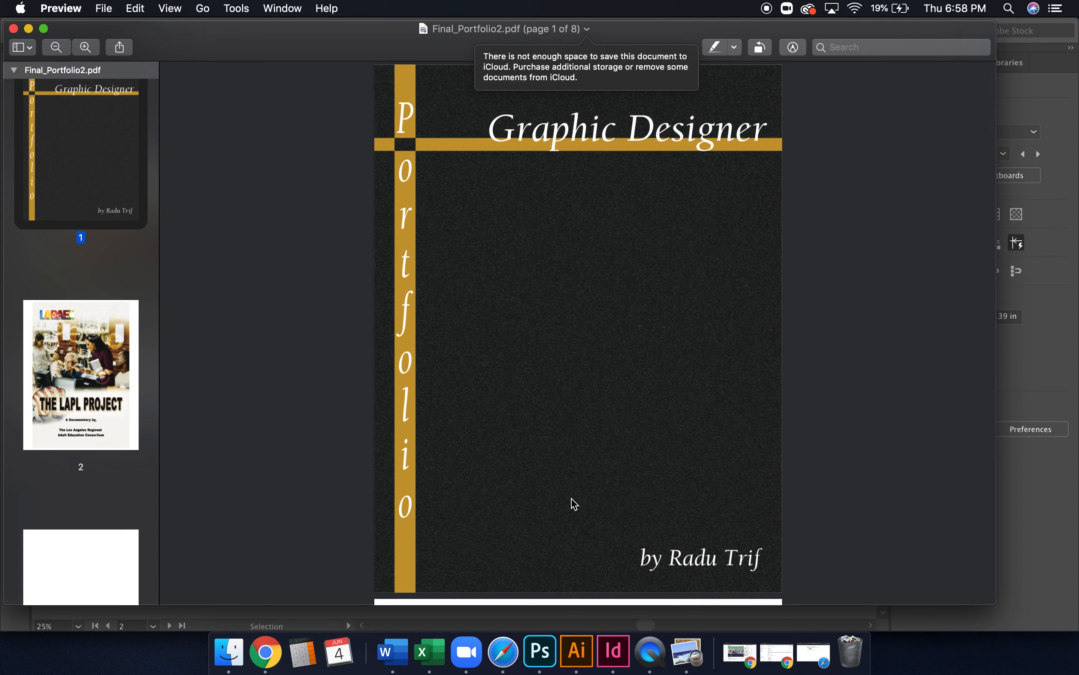
click(14, 28)
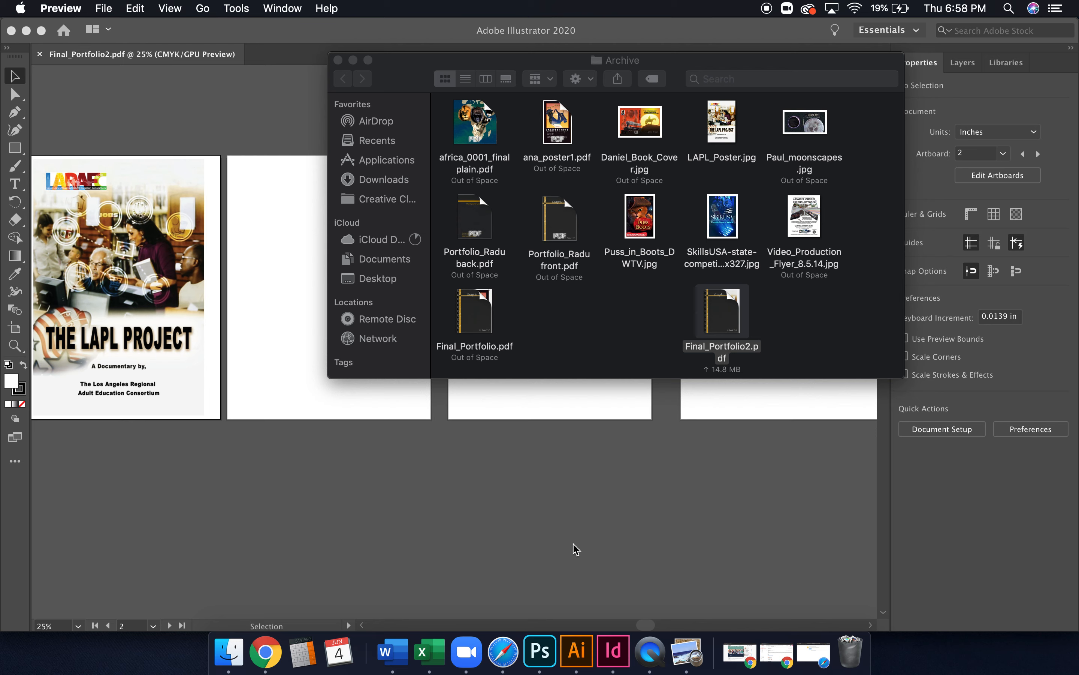
Switch to Photoshop and create a Letter print document, 8.5 x 11 in at 300 ppi in RGB Color with a white background
click(540, 652)
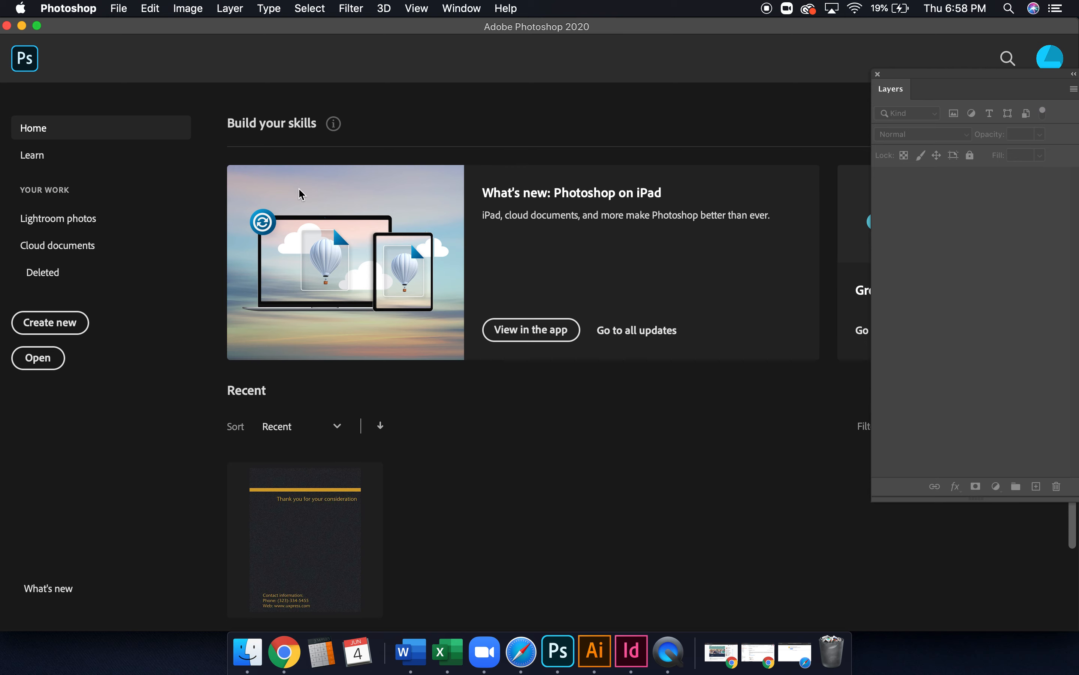
click(121, 8)
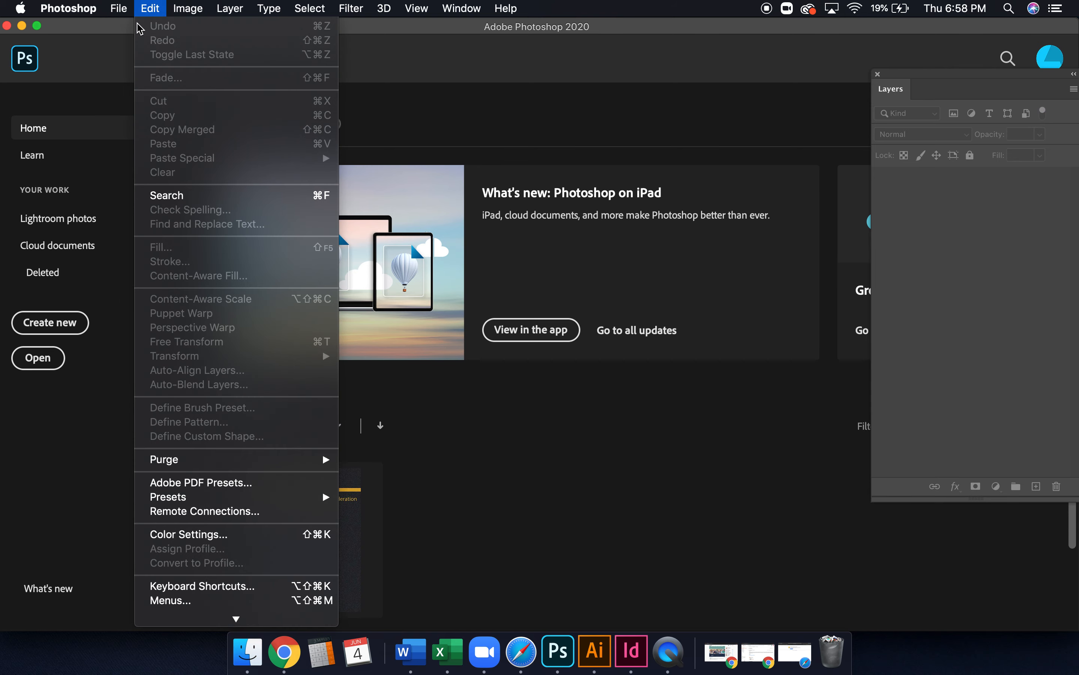
click(121, 28)
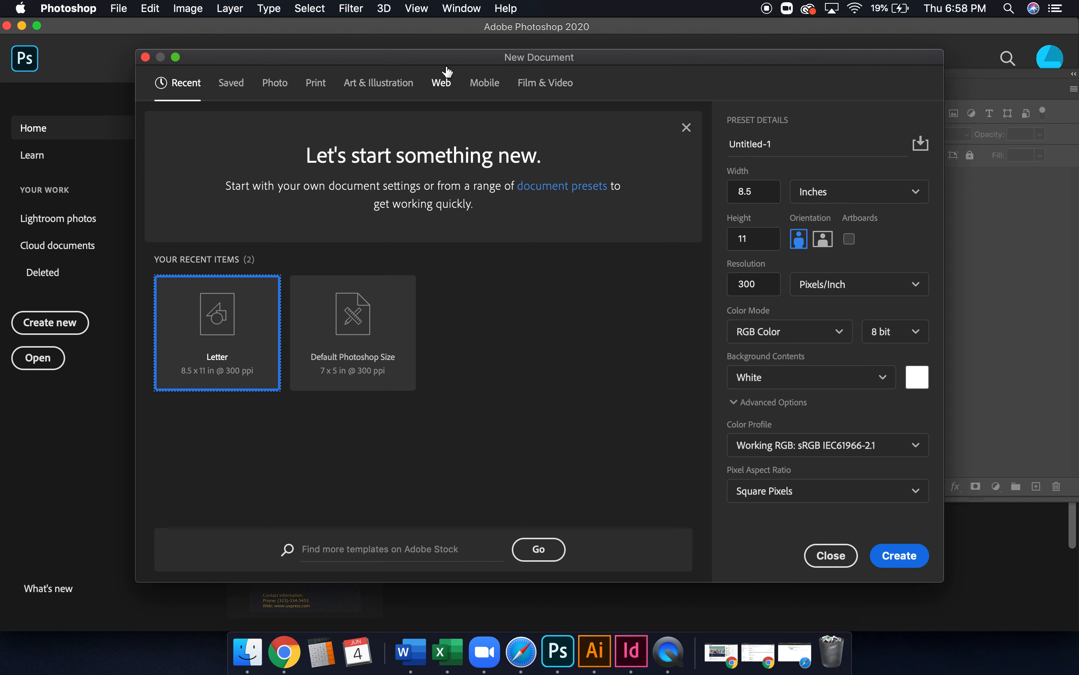
click(580, 187)
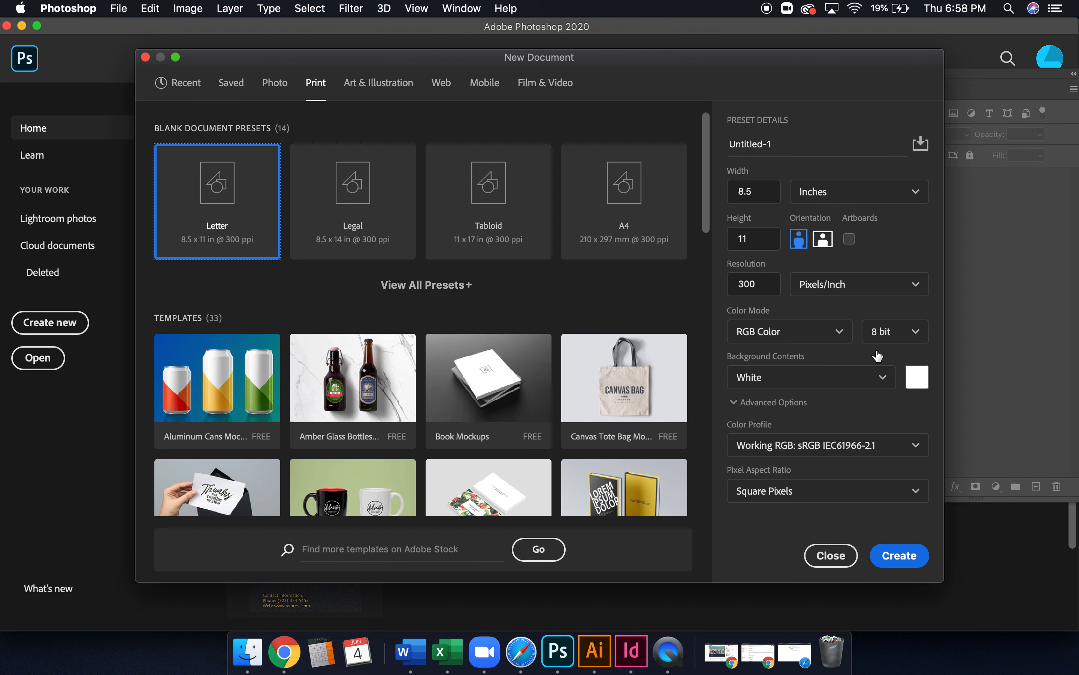
click(912, 553)
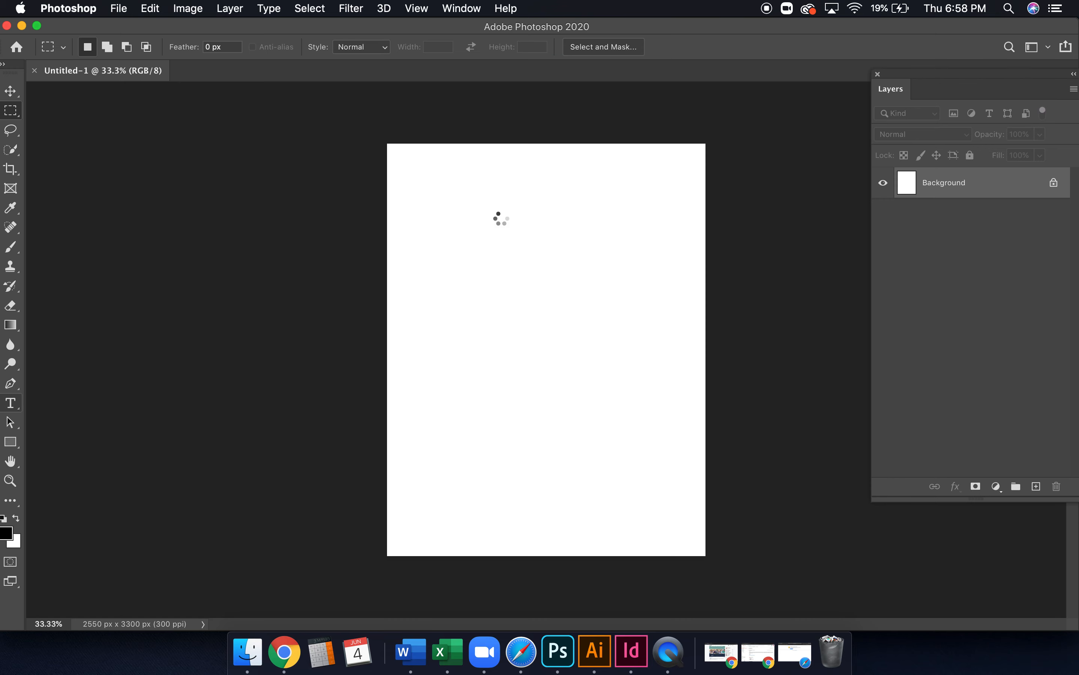
Add the text "My Portolfio" in the upper half of the page and set its size to 72 pt
key(t)
click(447, 275)
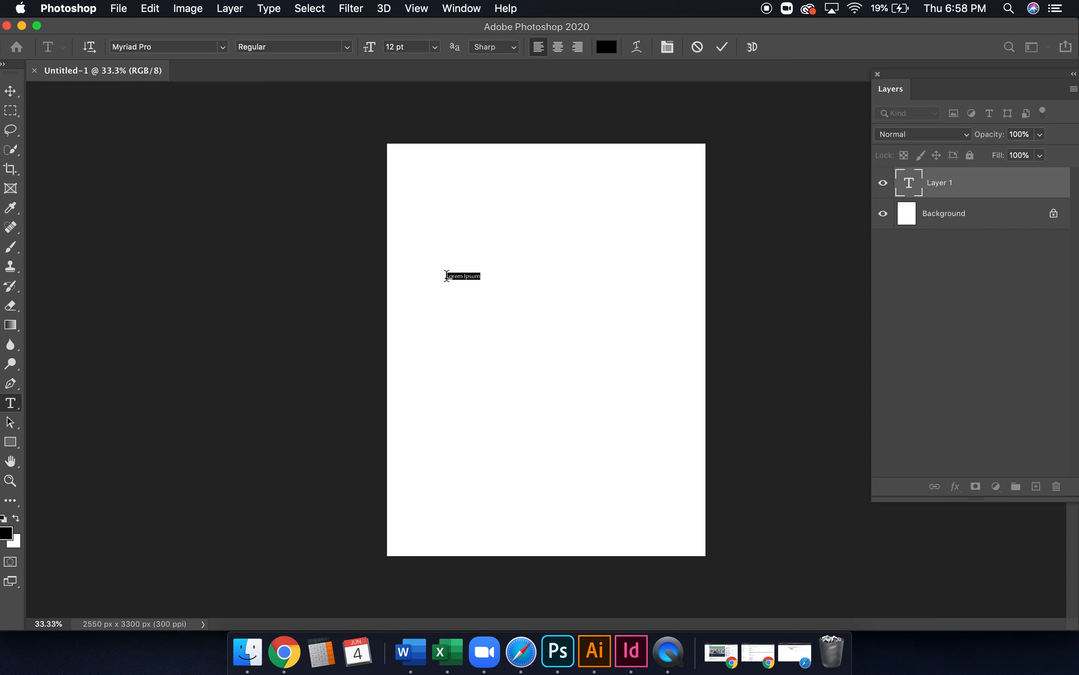
text(My Portolfio)
triple_click(446, 276)
click(432, 49)
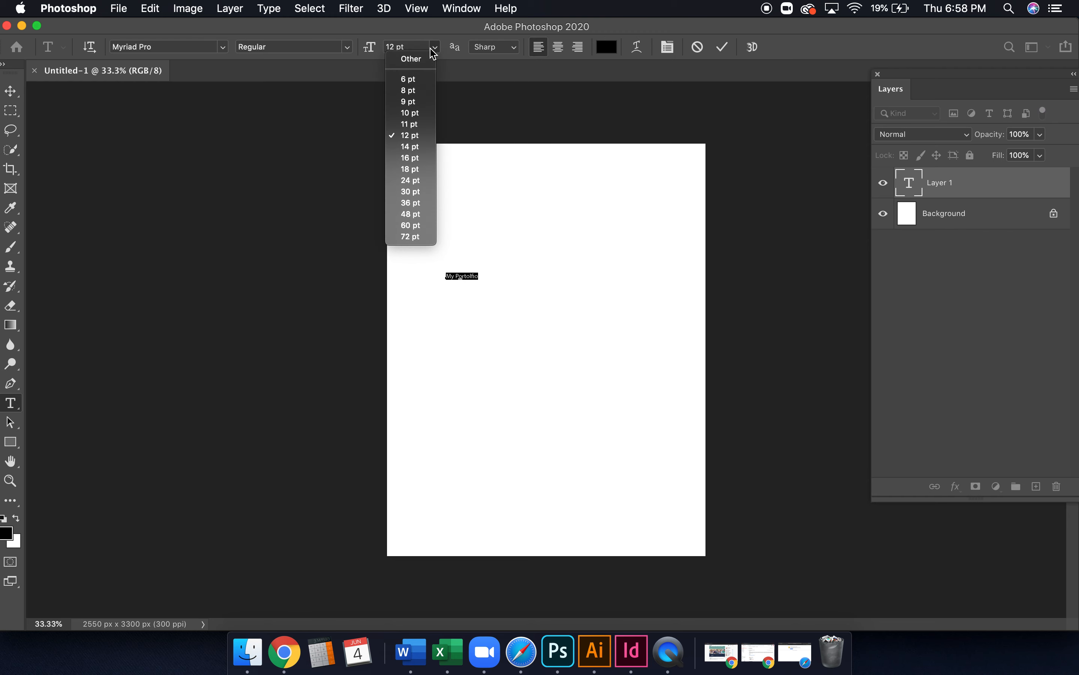
click(414, 237)
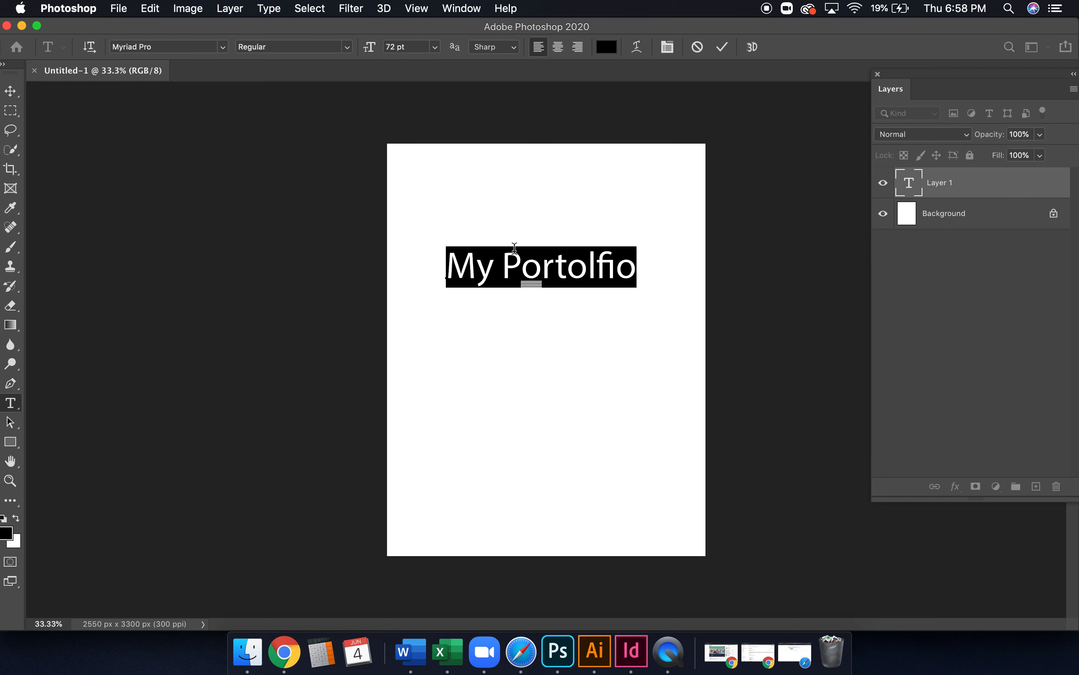
Correct the spelling of the title text to "My Portfolio" and commit it
mouse_move(521, 259)
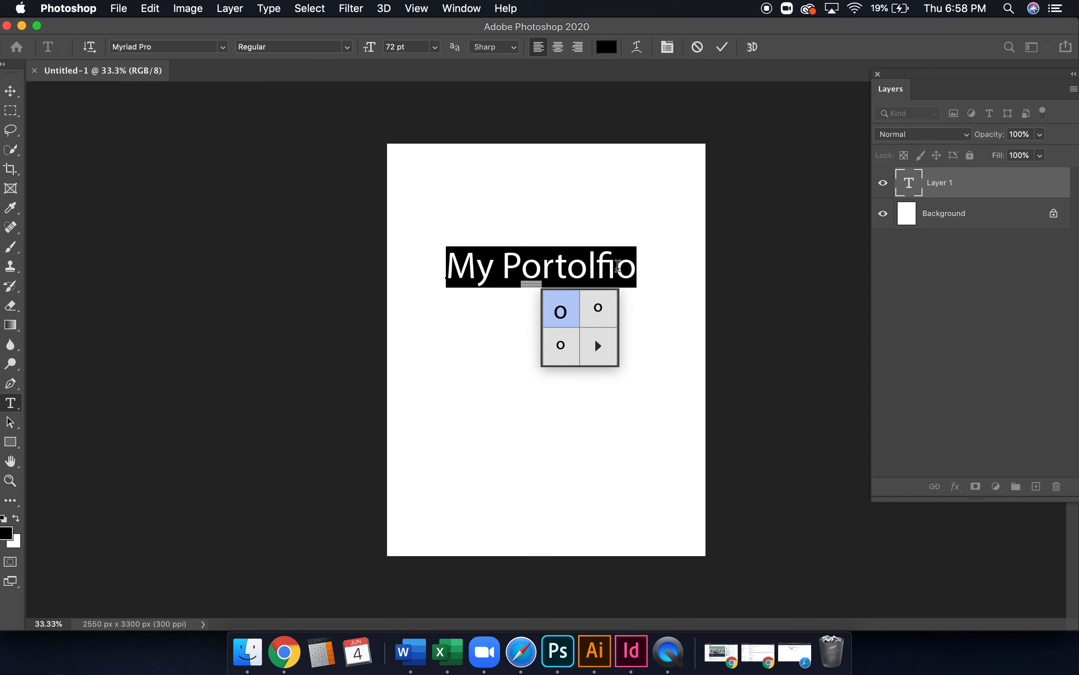
click(617, 263)
text(===)
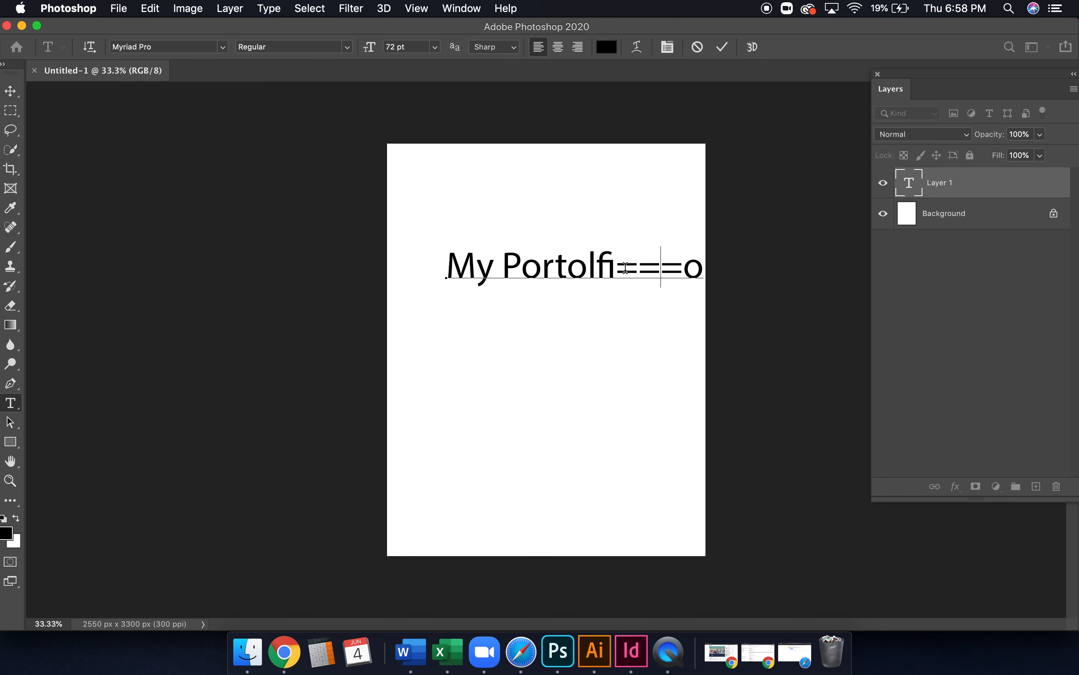
key(BackSpace)
key(BackSpace)
key(BackSpace)
key(BackSpace)
key(BackSpace)
key(BackSpace)
key(BackSpace)
text(fo)
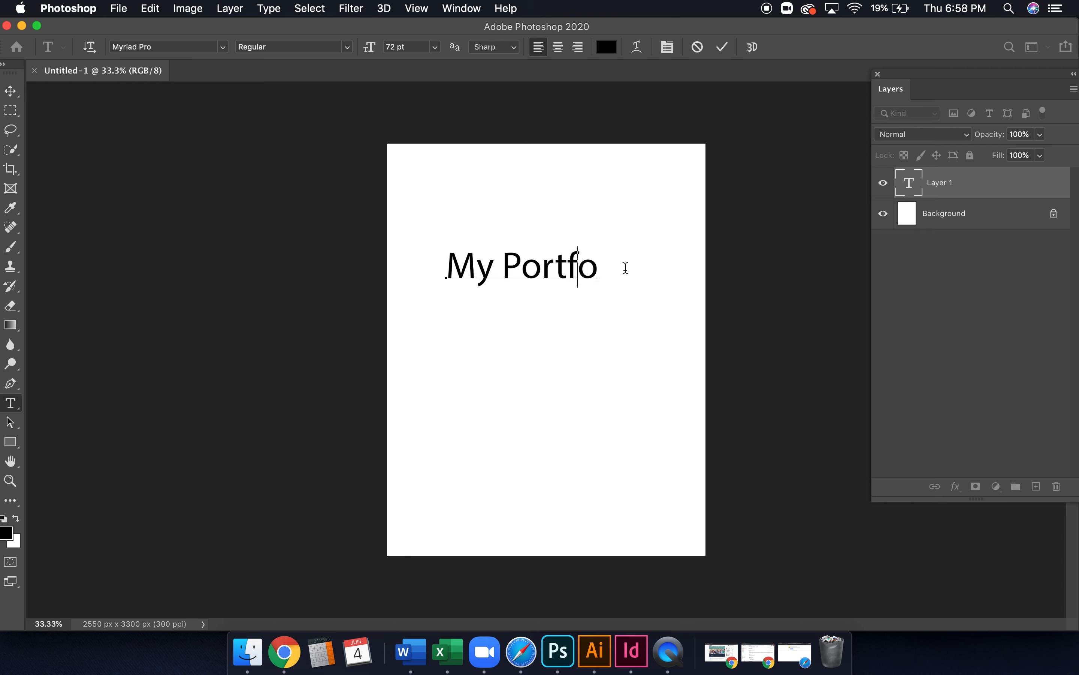
text(lio)
click(18, 92)
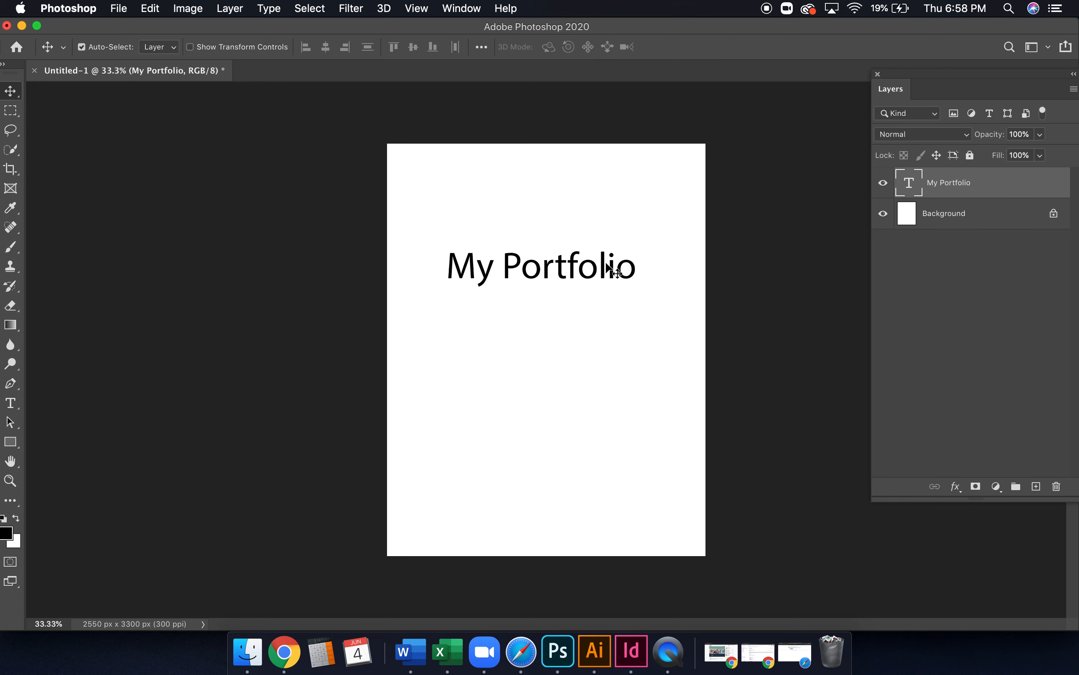
Set up saving a copy on the computer as Untitled-1.pdf in the desktop's Archive folder, using Photoshop PDF format without layers
click(119, 7)
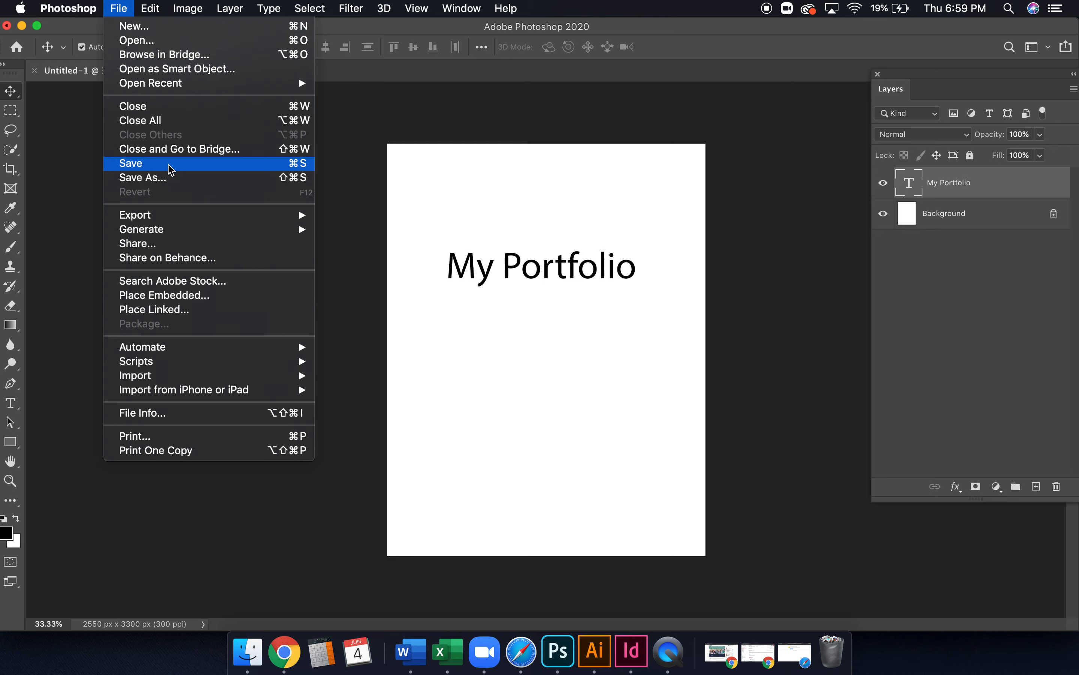
click(169, 178)
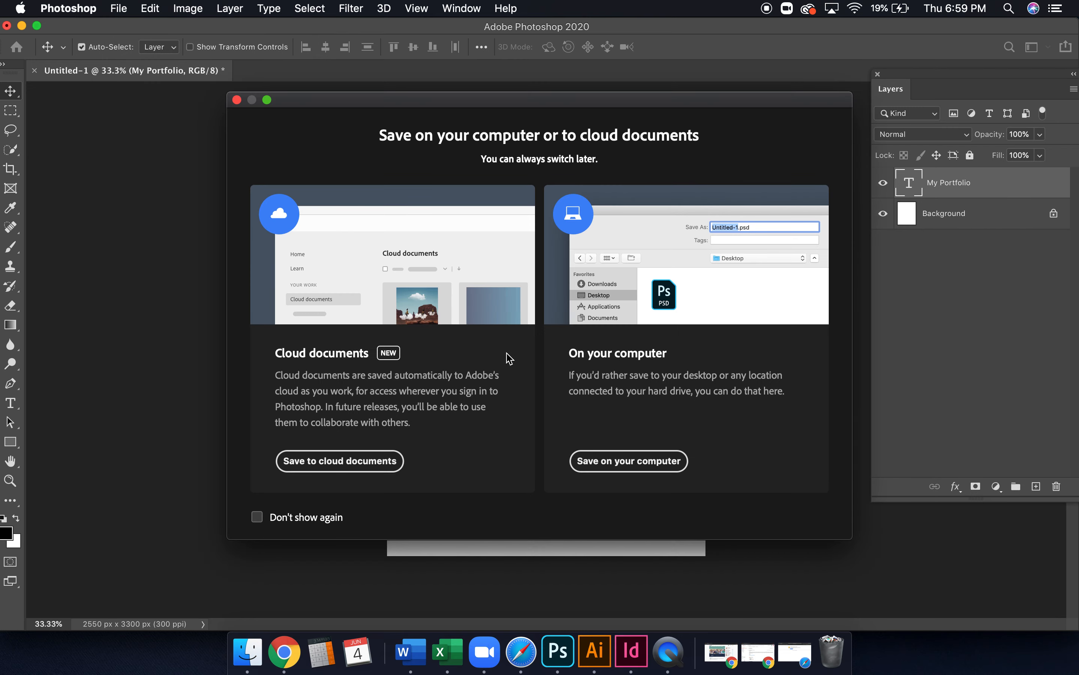
click(598, 462)
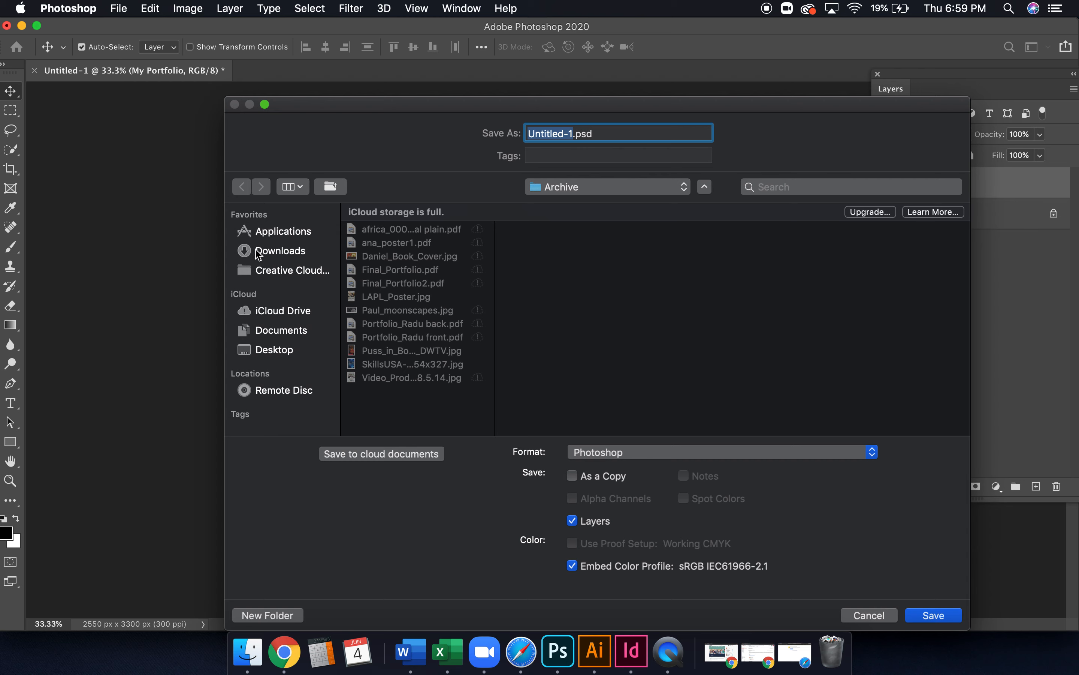
click(273, 349)
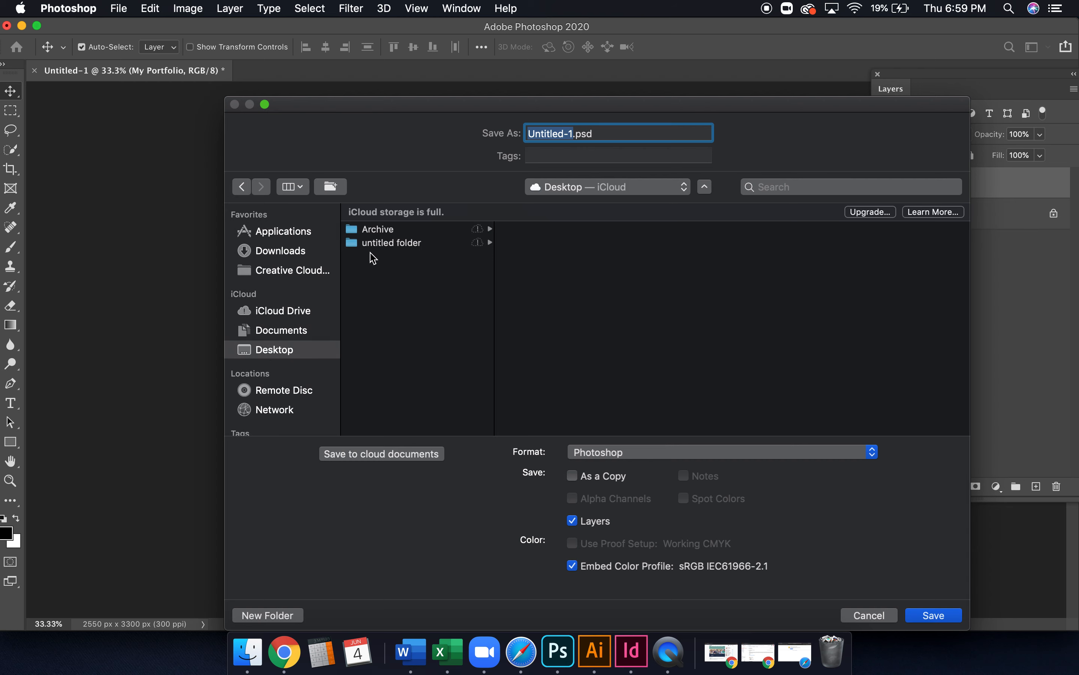
click(394, 229)
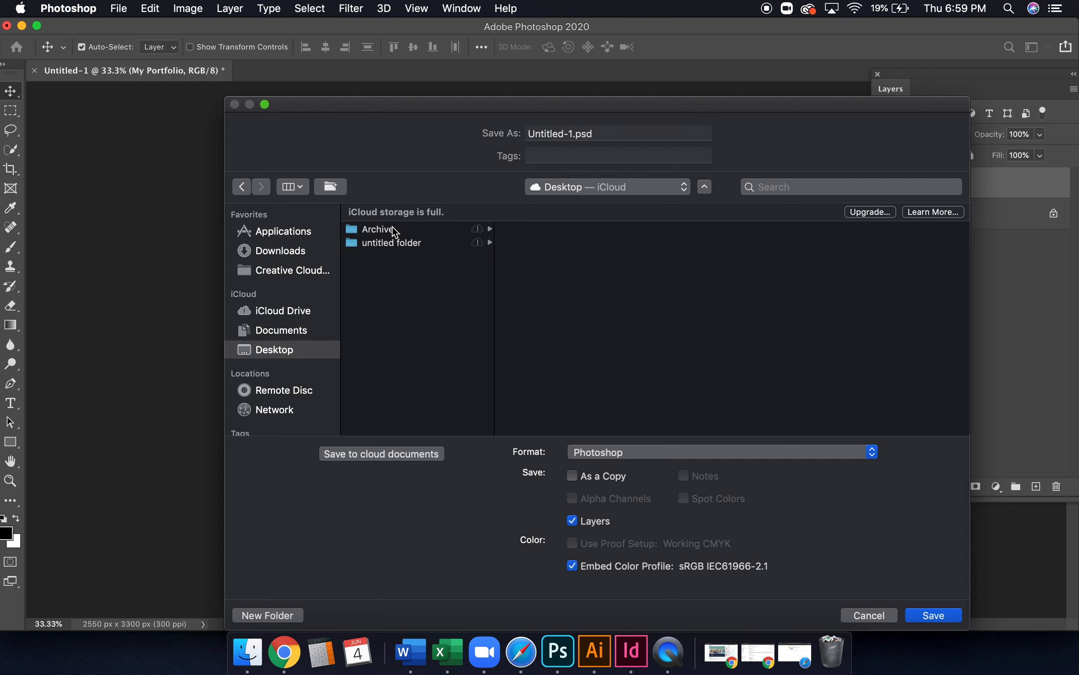
click(629, 460)
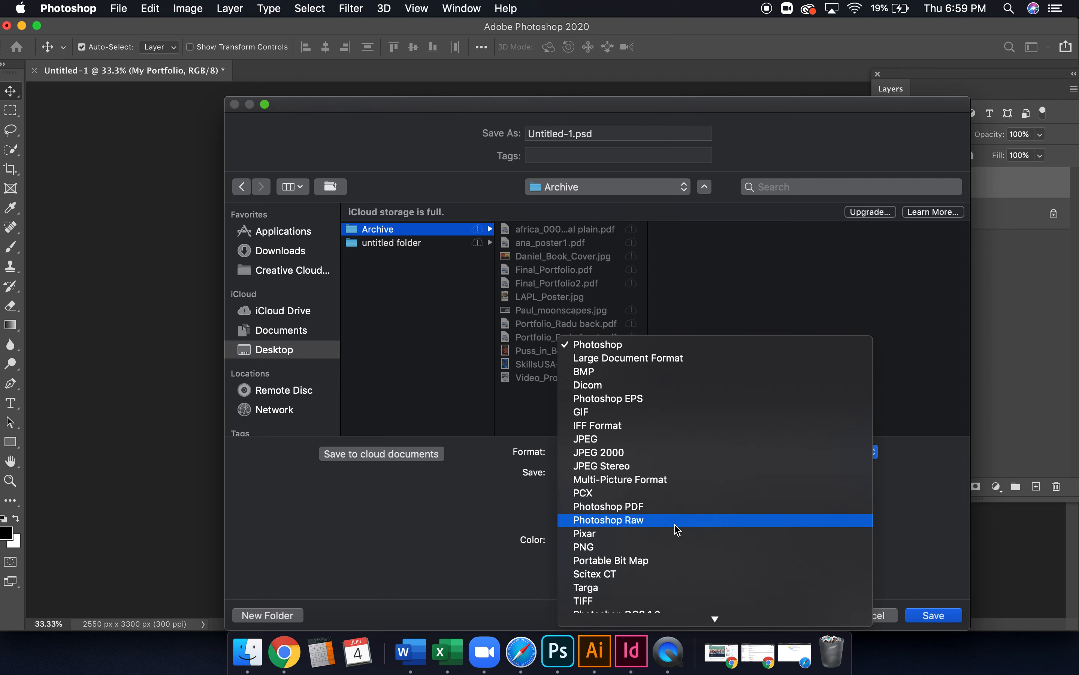
click(678, 508)
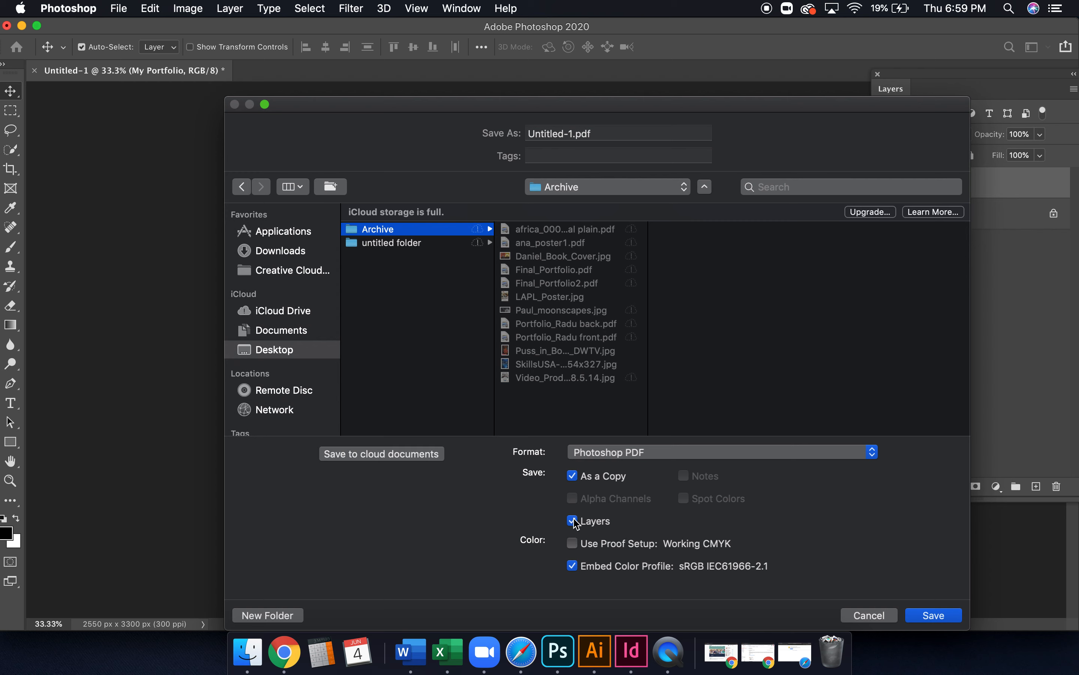
click(572, 520)
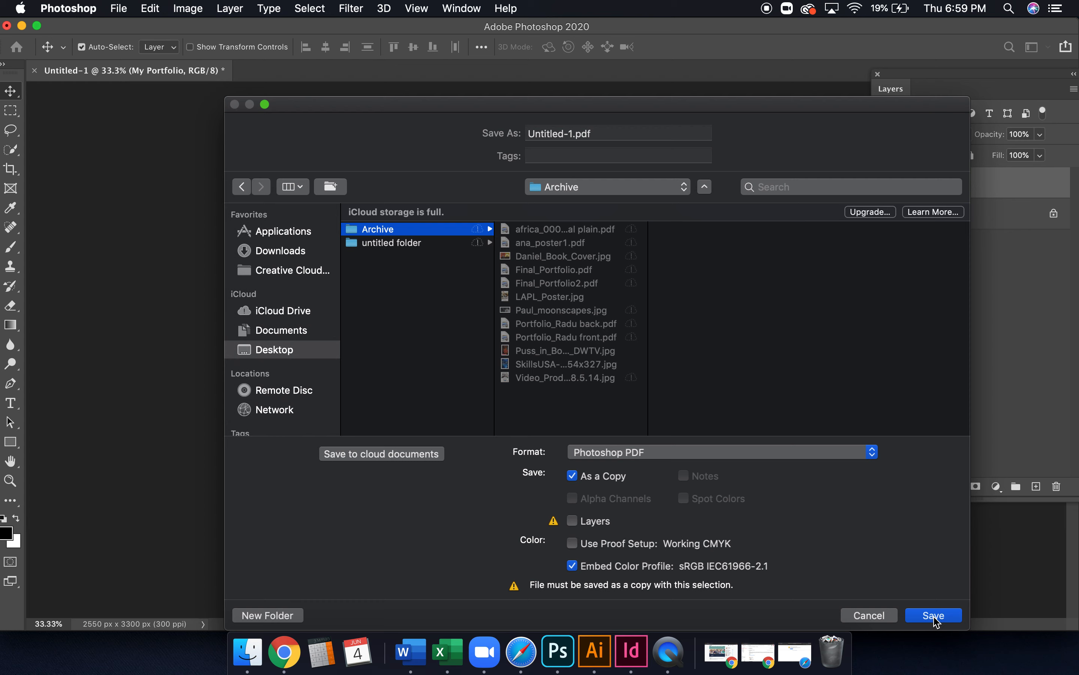
Switch to Illustrator, look over the portfolio's first artboards, and close Final_Portfolio2.pdf
click(258, 656)
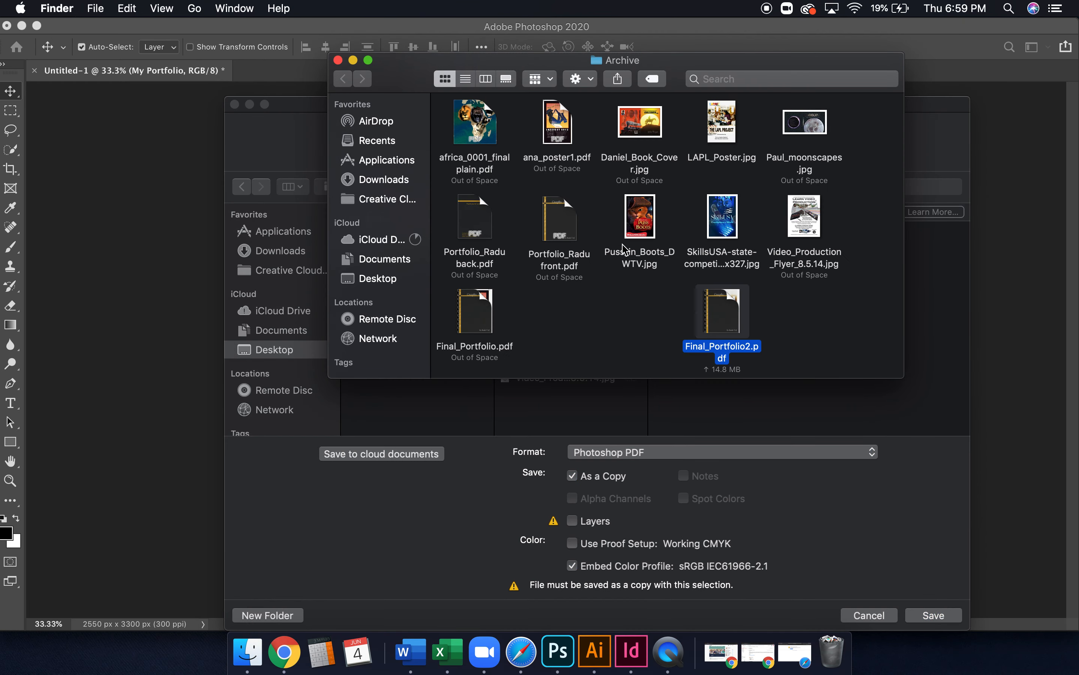
click(597, 655)
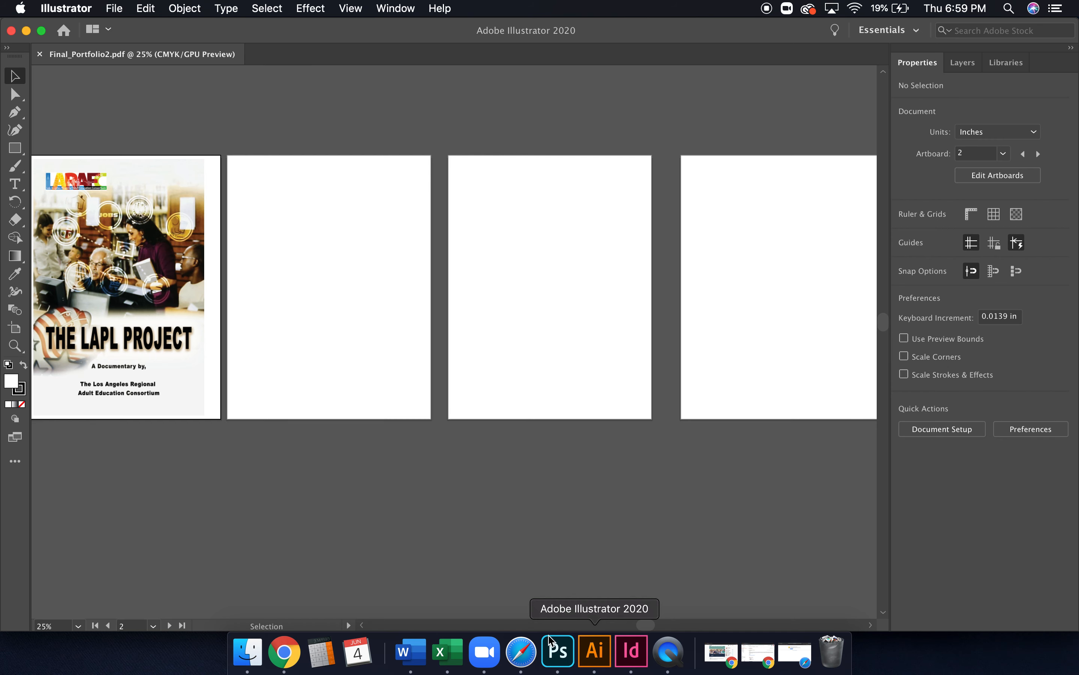
scroll(223, 250, left, 3)
scroll(223, 252, left, 5)
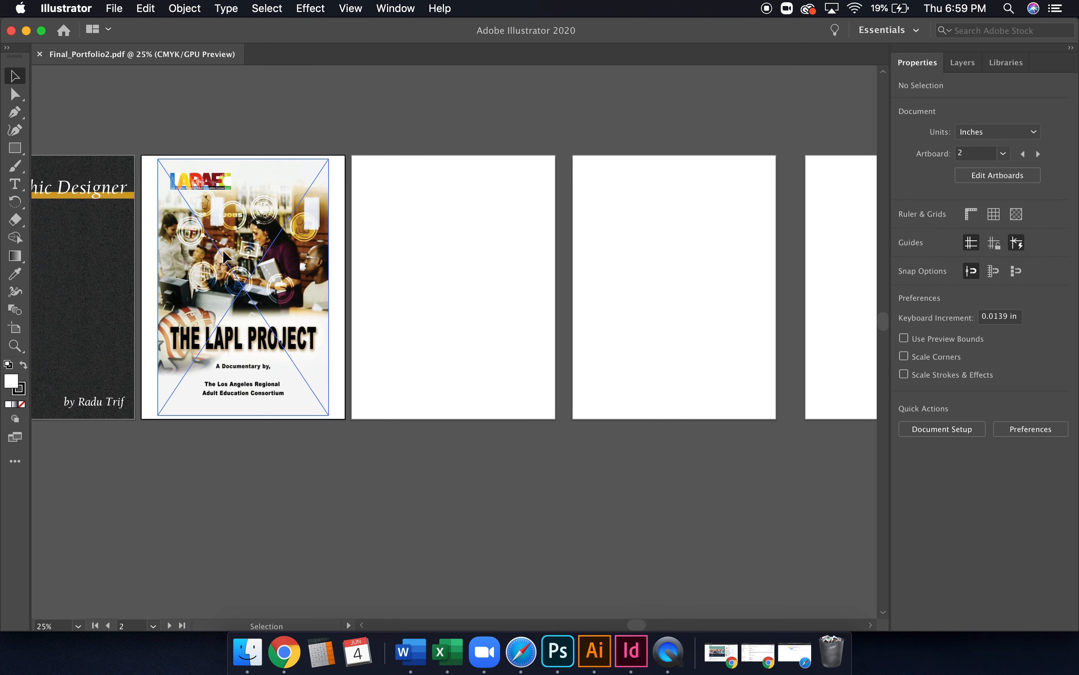
scroll(224, 255, left, 3)
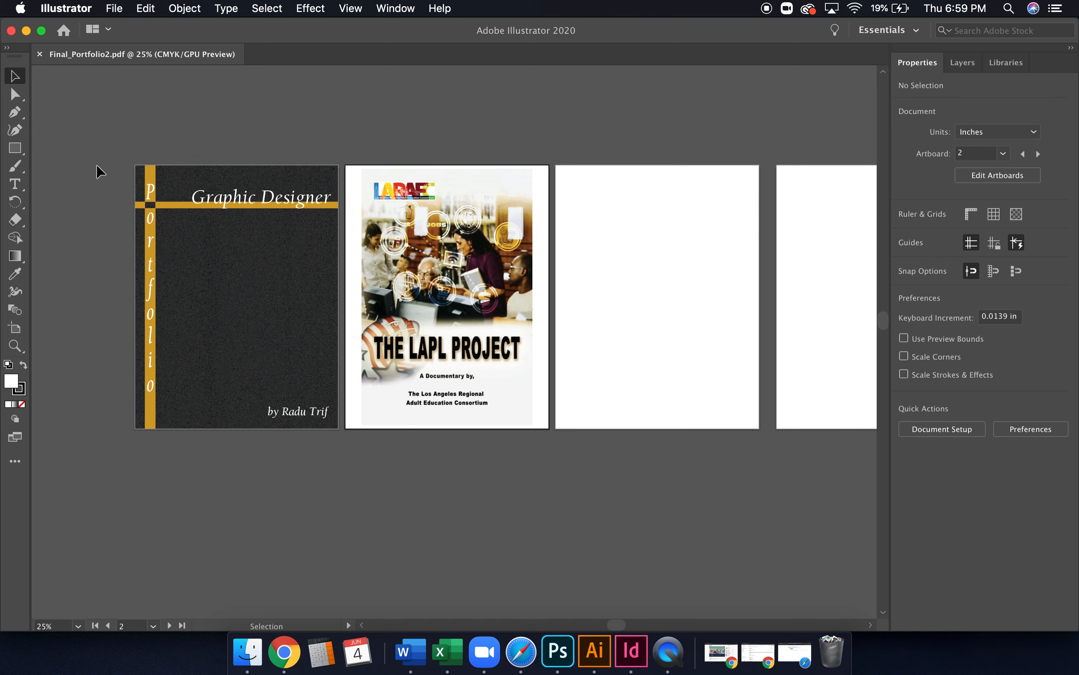
click(39, 54)
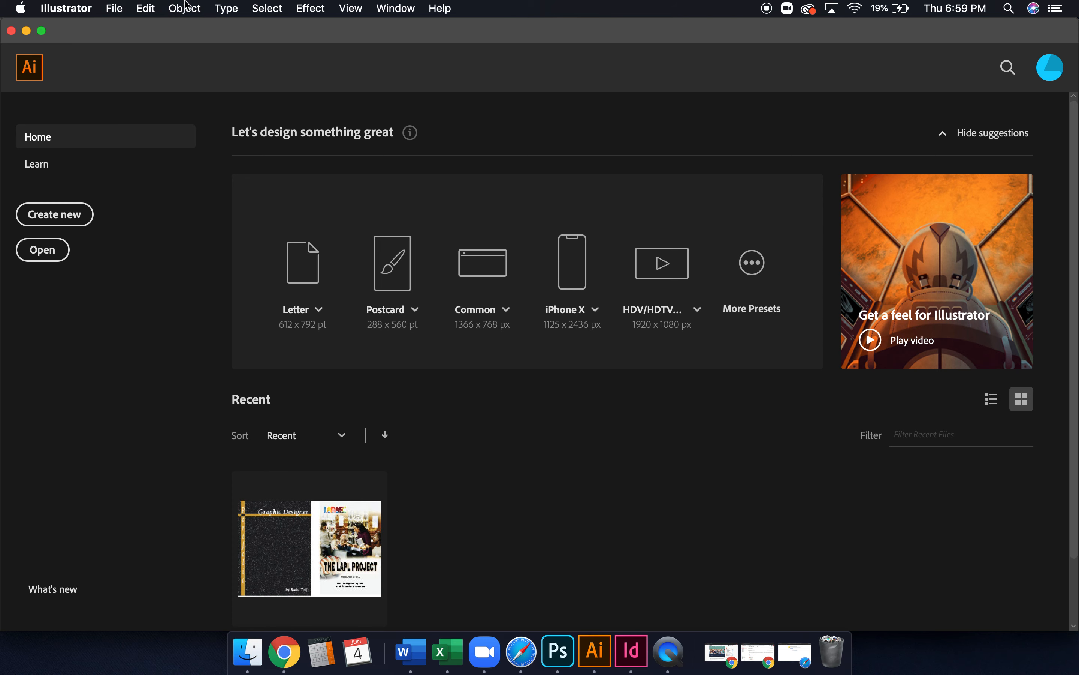
Review the file-saving and export commands in Illustrator and InDesign, and bring up the Archive folder in Finder
click(112, 8)
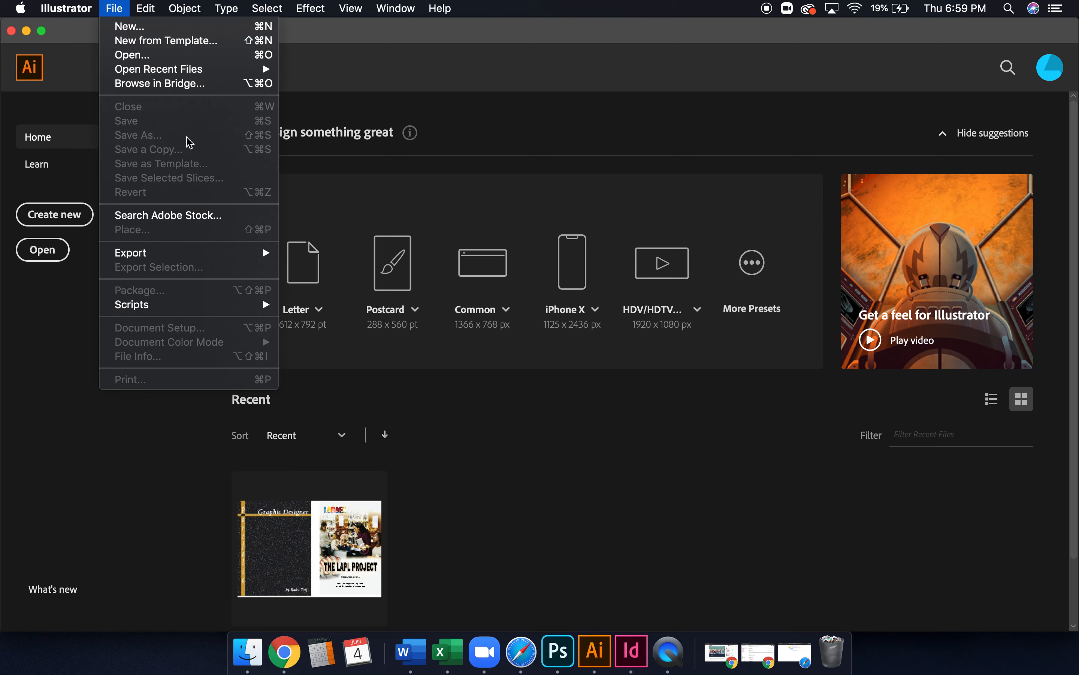
click(420, 149)
click(648, 671)
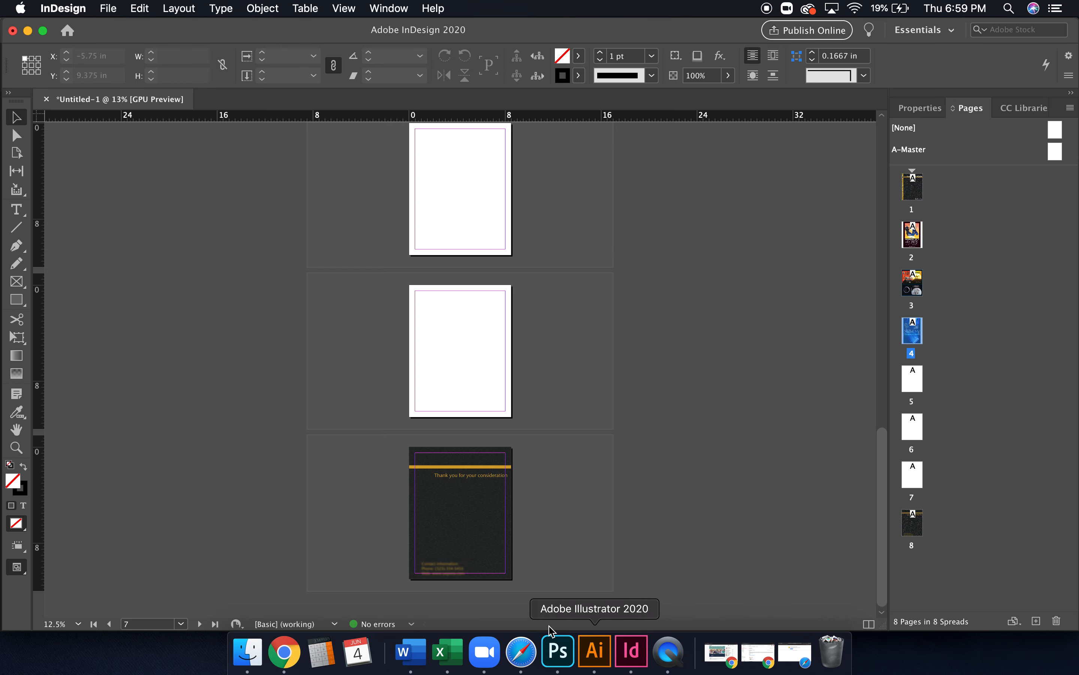
click(105, 7)
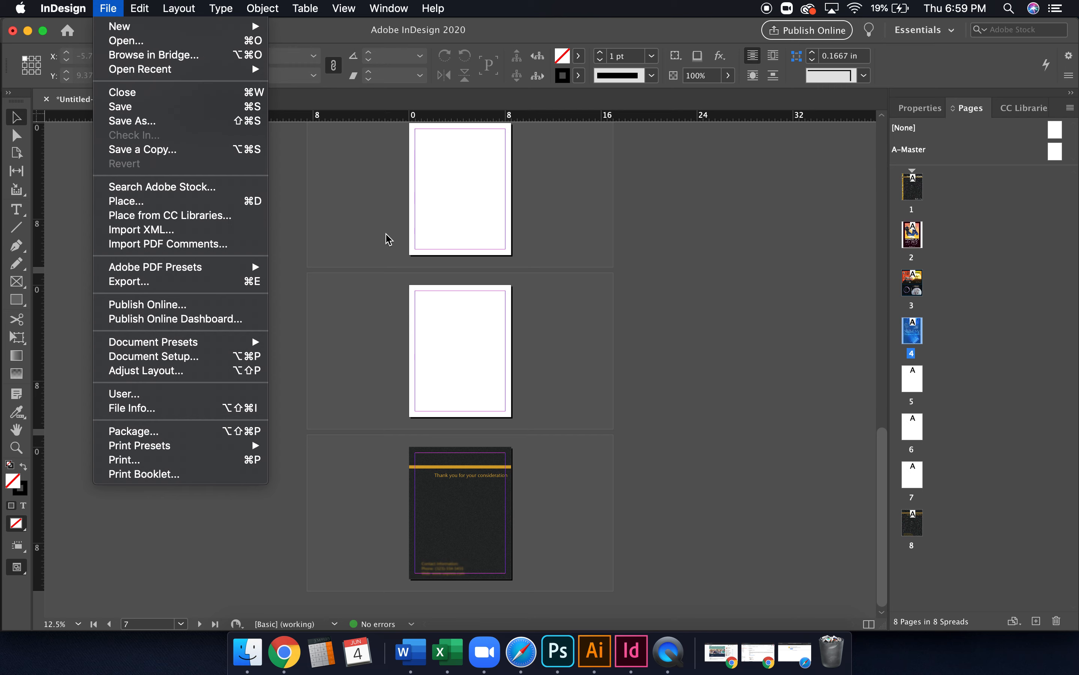
click(533, 483)
click(241, 655)
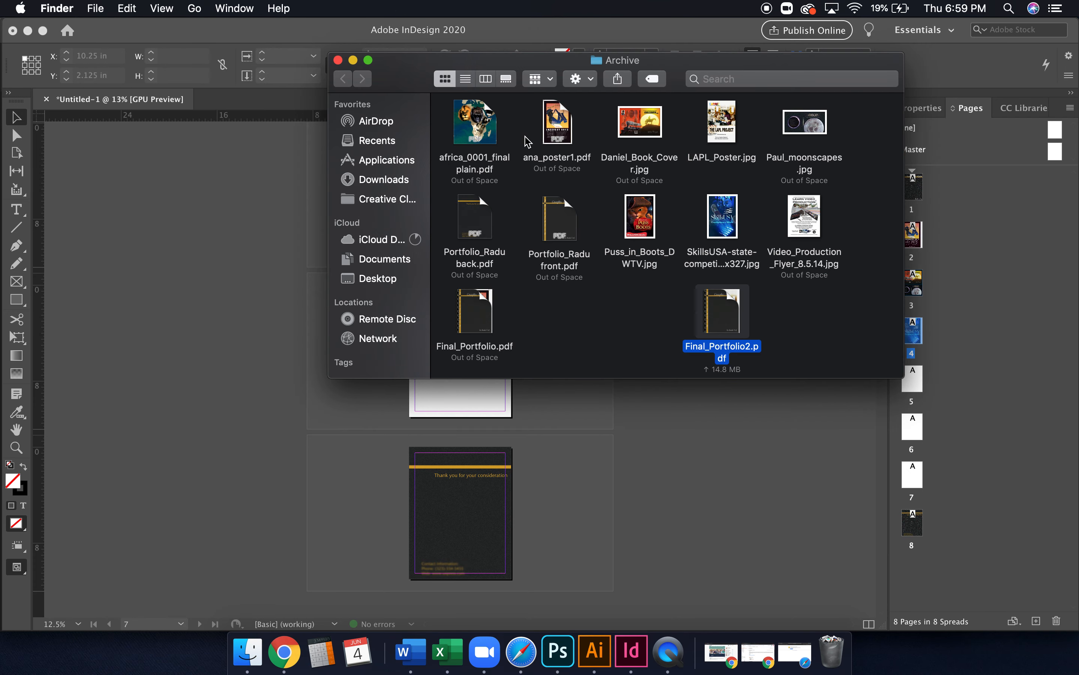
Look through the artwork files in the Archive folder, from the posters and book cover to the Puss in Boots image
click(503, 129)
click(559, 132)
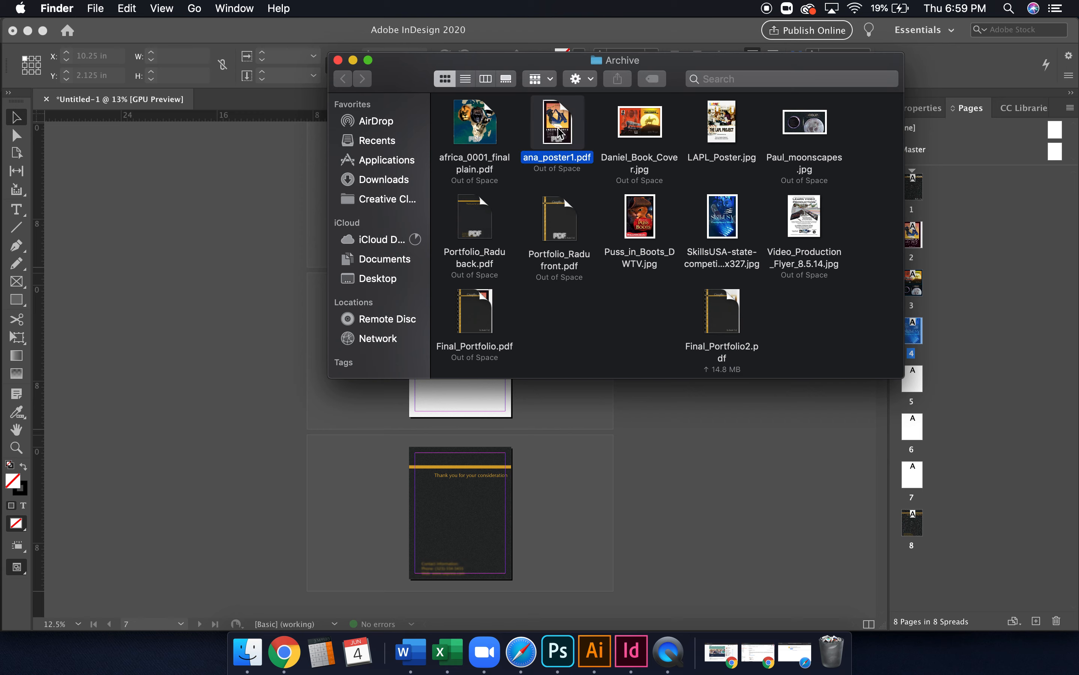
click(649, 125)
click(701, 122)
click(814, 136)
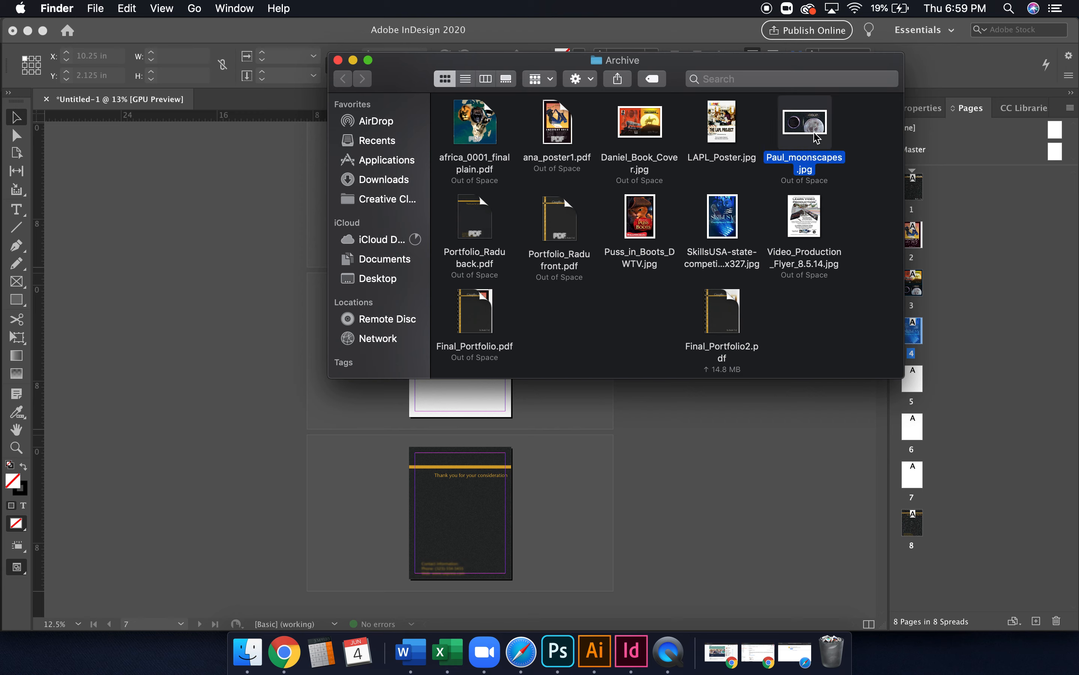
click(815, 206)
click(737, 214)
click(657, 217)
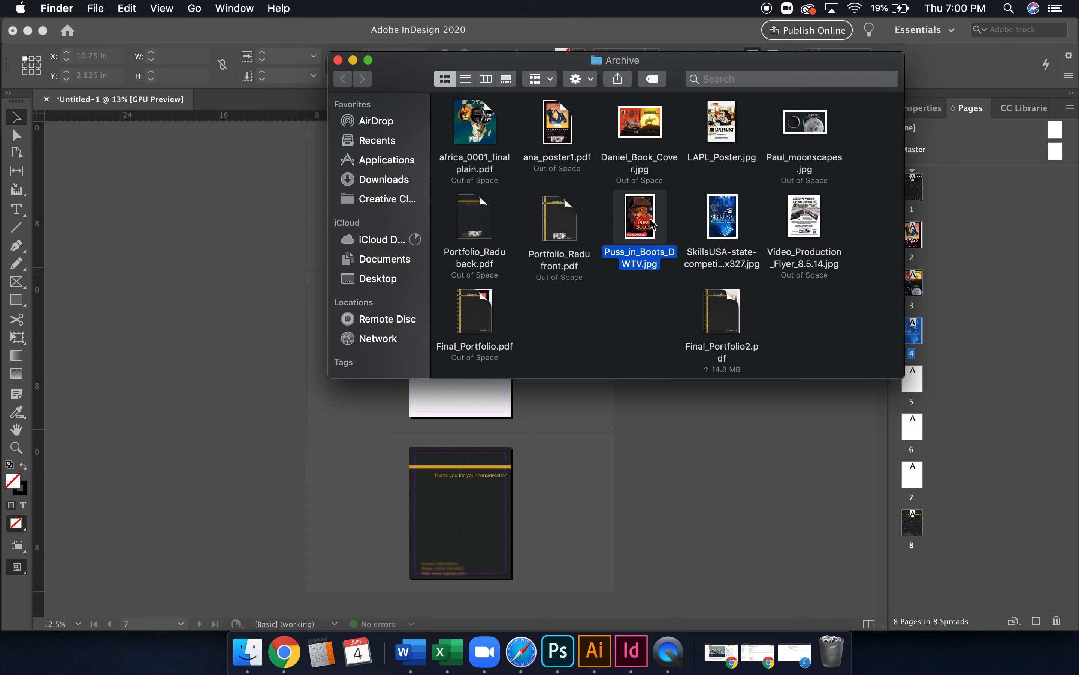
Open Puss_in_Boots_DWTV.jpg from the Archive folder in Photoshop, cancelling the pending save of Untitled-1
right_click(652, 223)
mouse_move(709, 240)
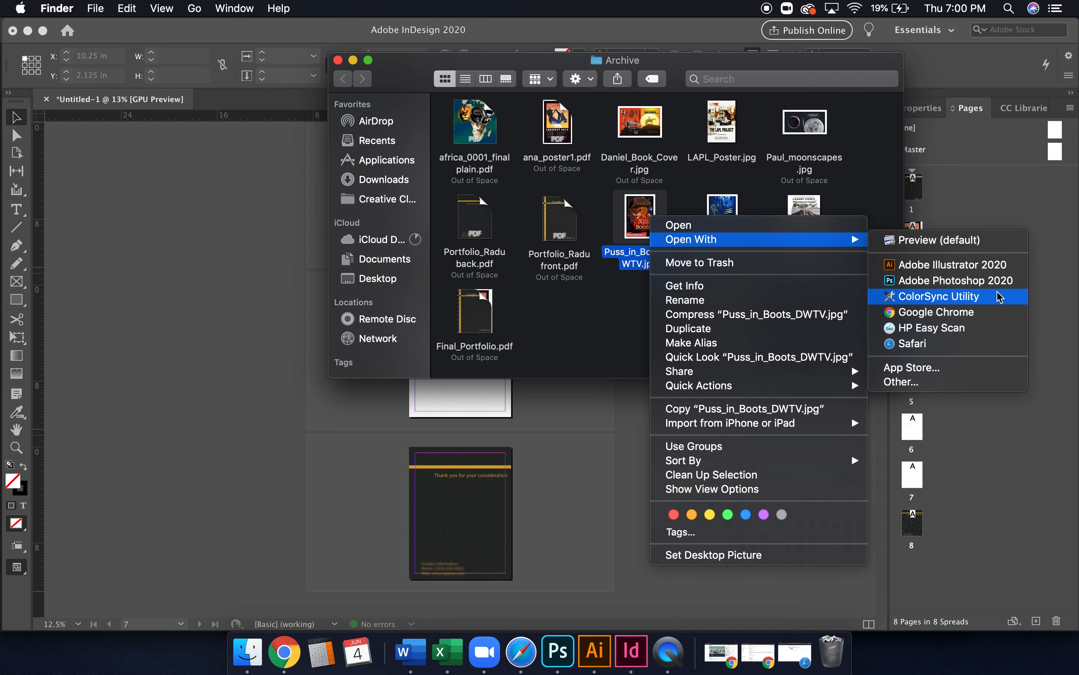
click(981, 281)
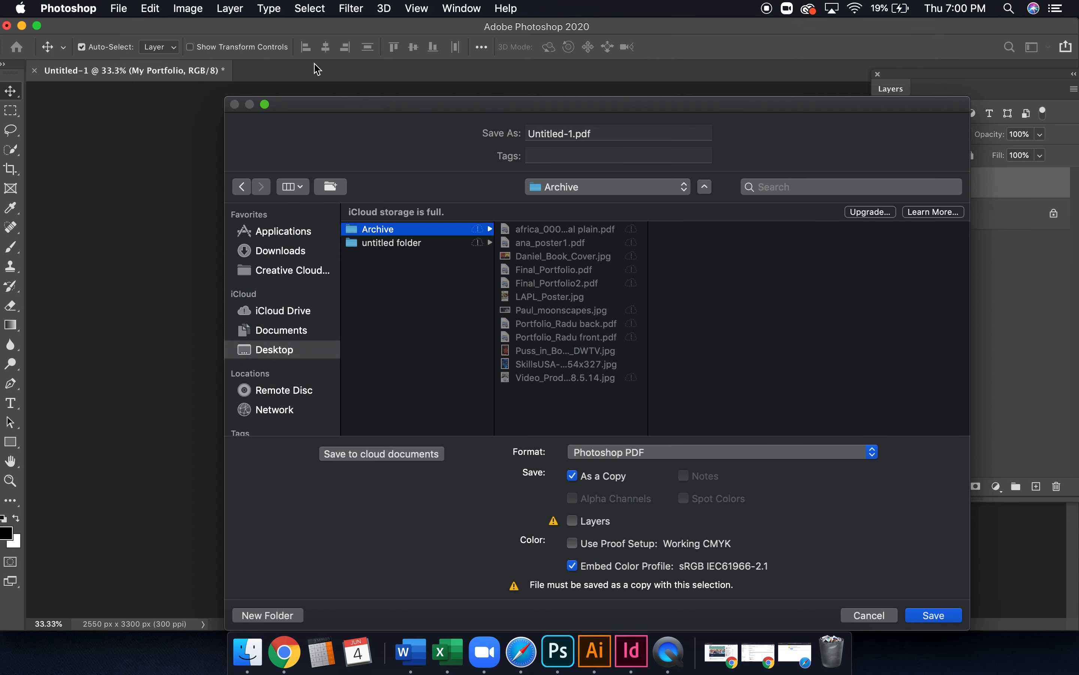
click(869, 615)
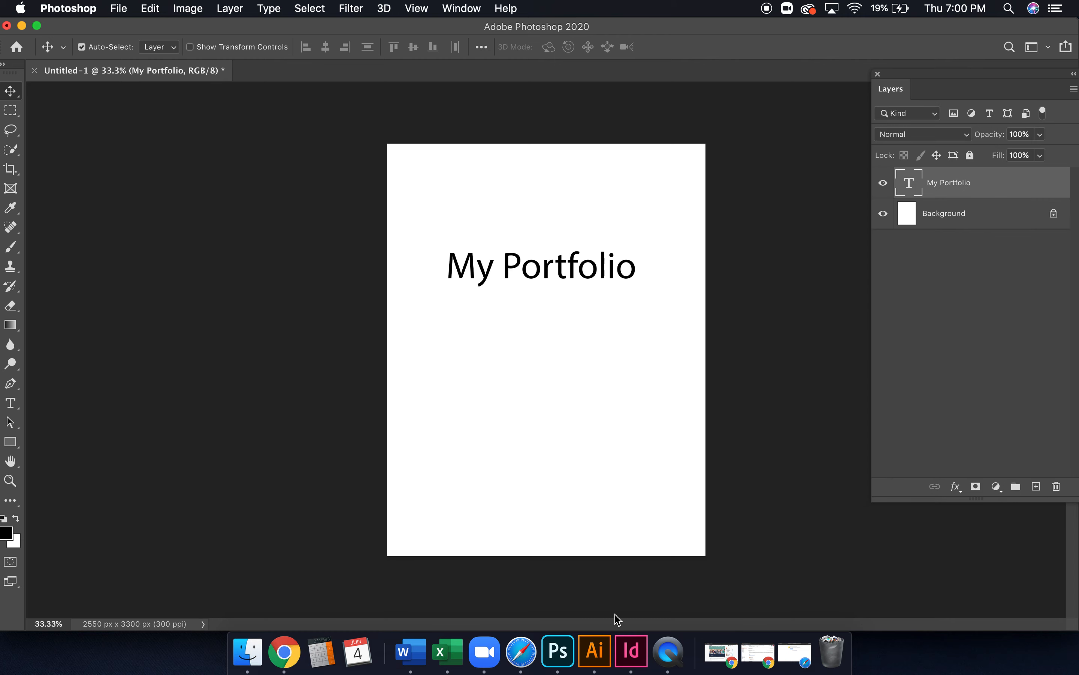
click(248, 651)
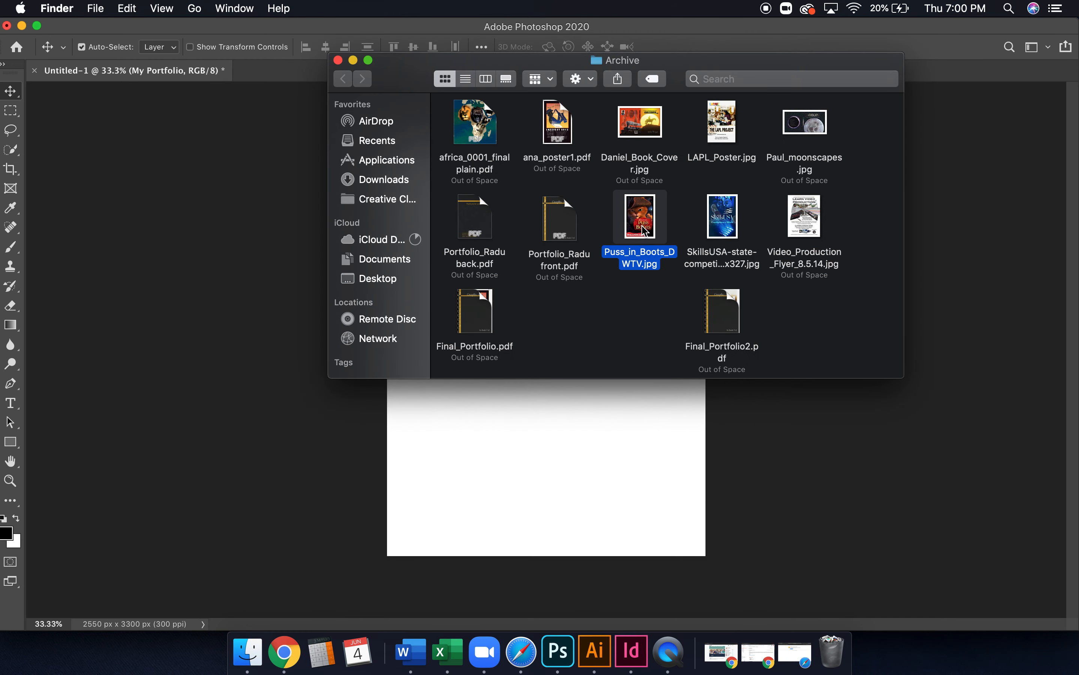
right_click(639, 223)
mouse_move(691, 246)
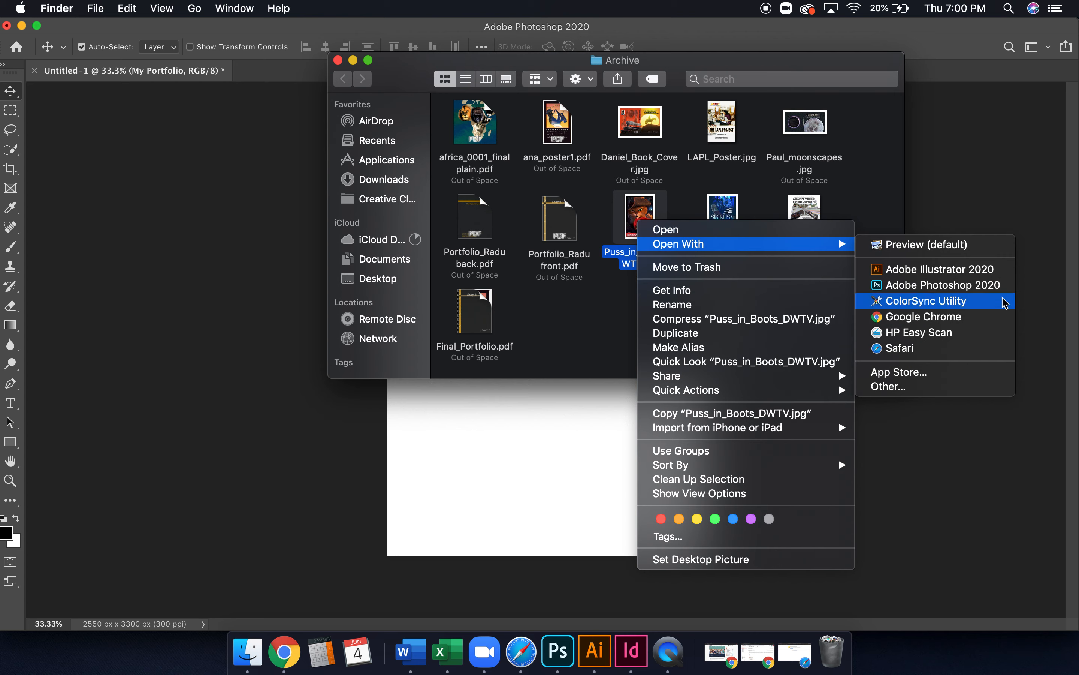
click(997, 288)
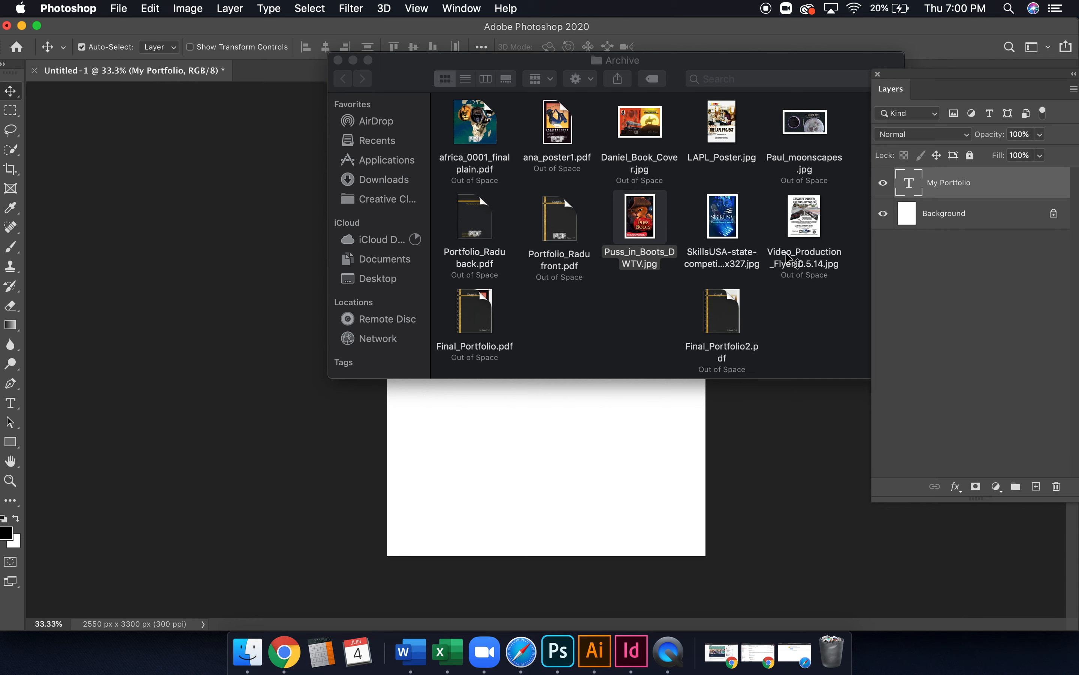
Set up saving the Puss in Boots image on the computer in the Archive folder, using Photoshop PDF format
click(130, 7)
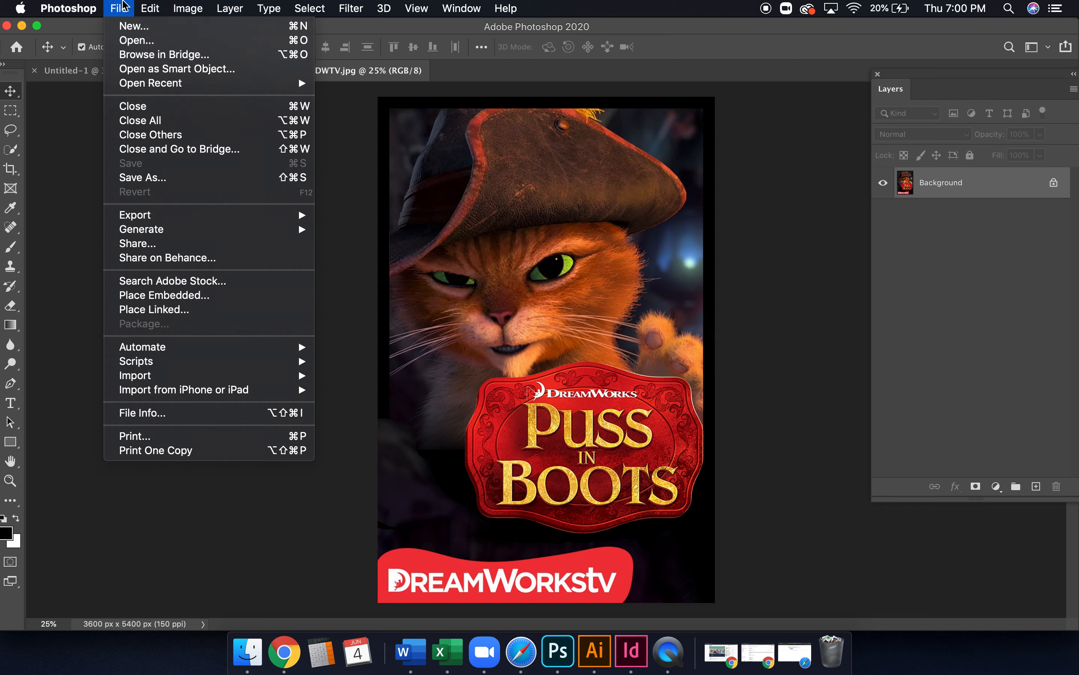
click(173, 179)
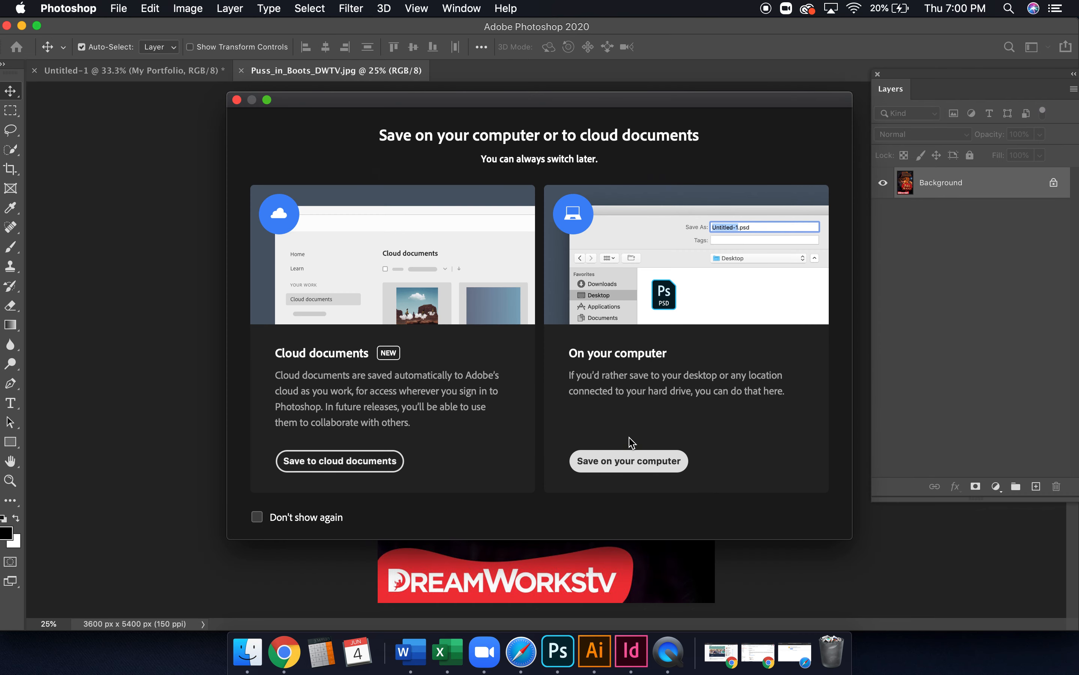
click(622, 462)
click(756, 453)
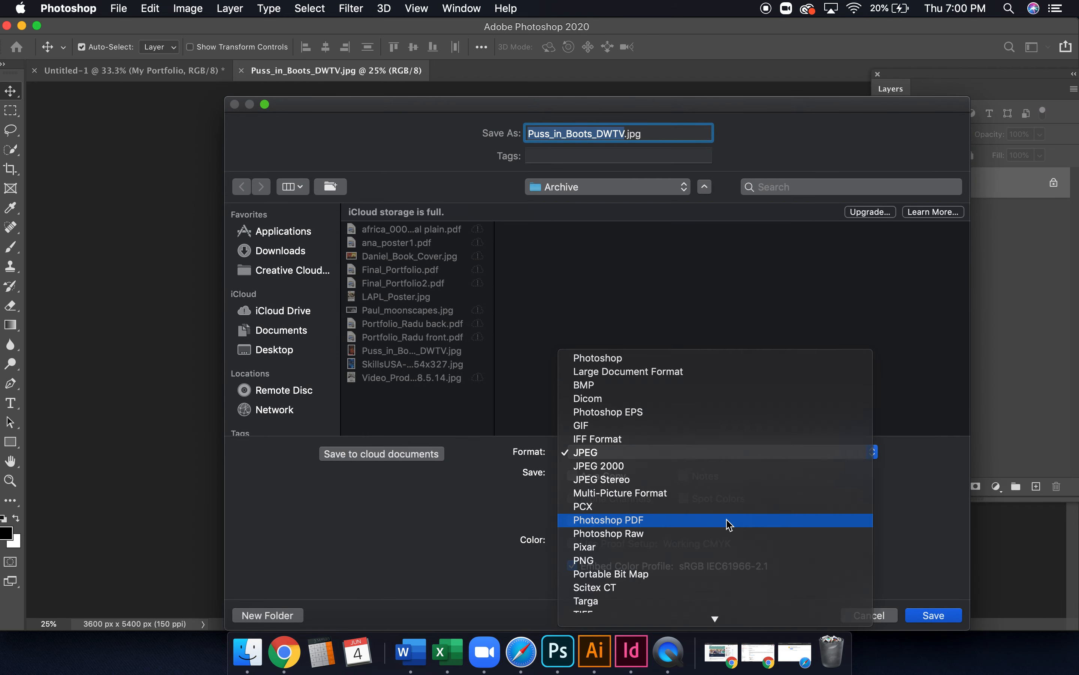
click(728, 520)
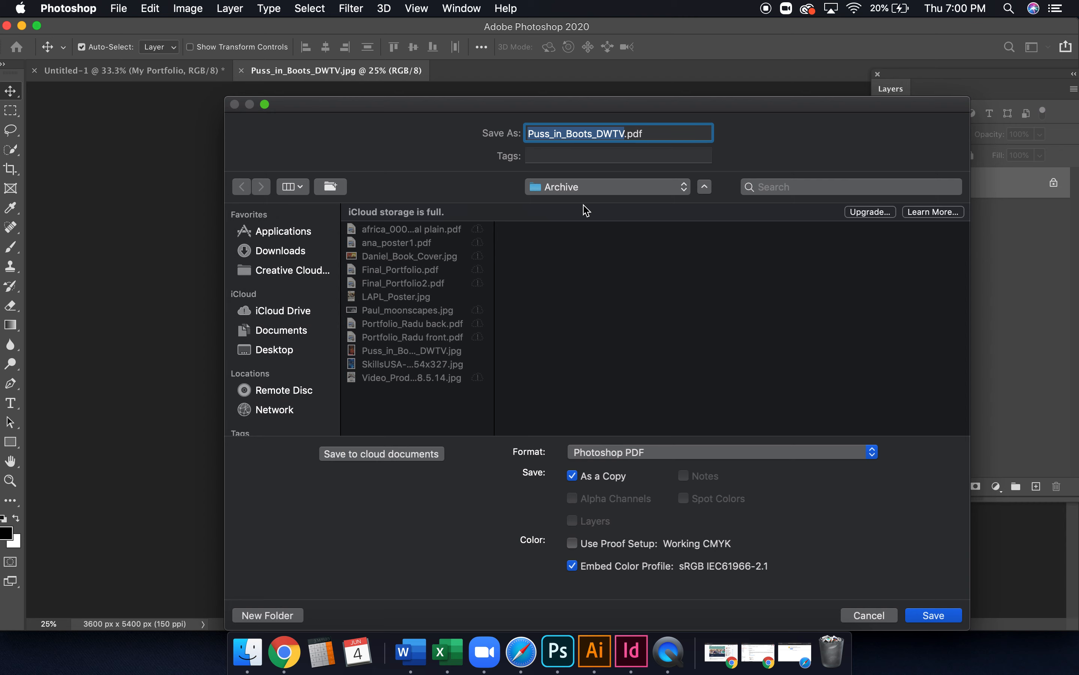
Save Puss_in_Boots_DWTV.pdf with the High Quality Print settings, checking the compression options first
click(930, 614)
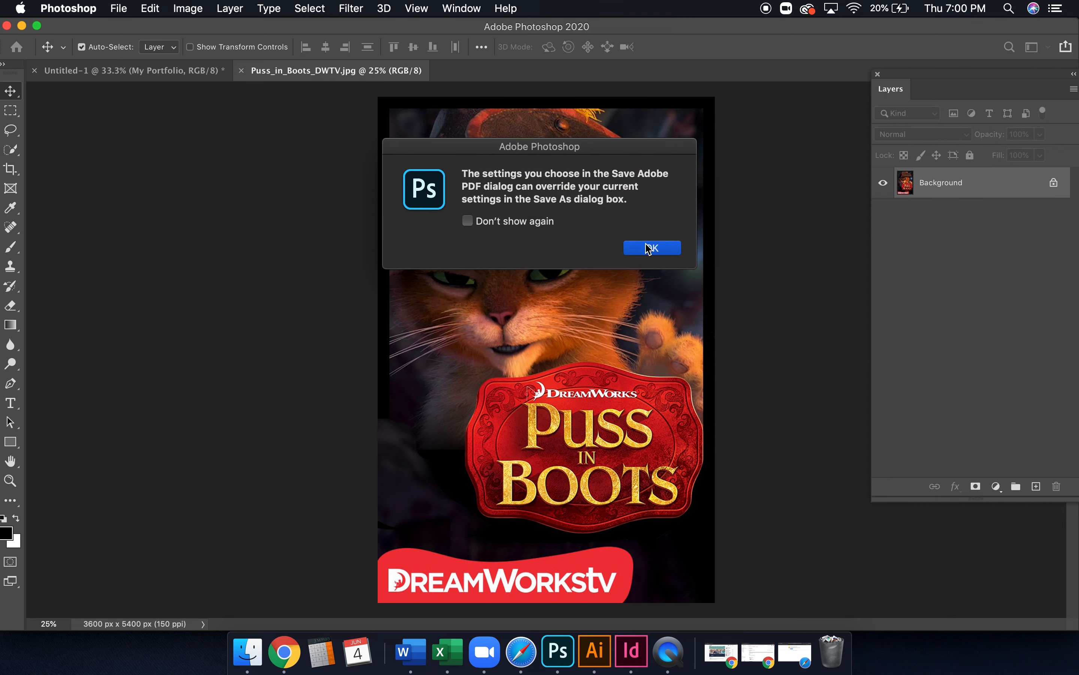
click(652, 248)
click(315, 245)
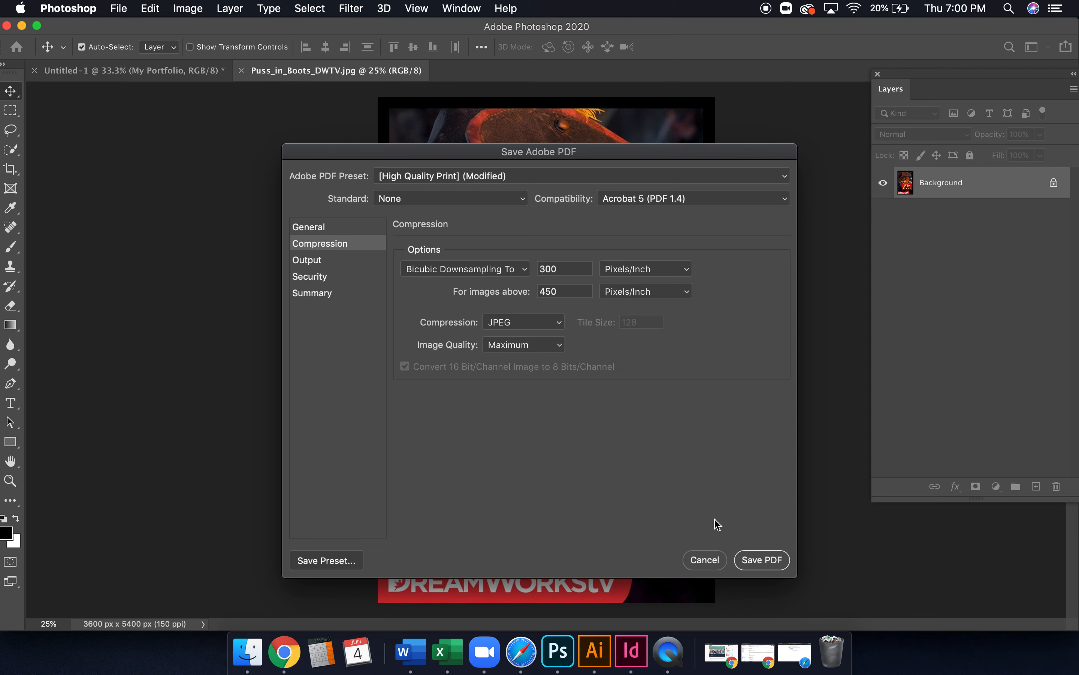
click(769, 563)
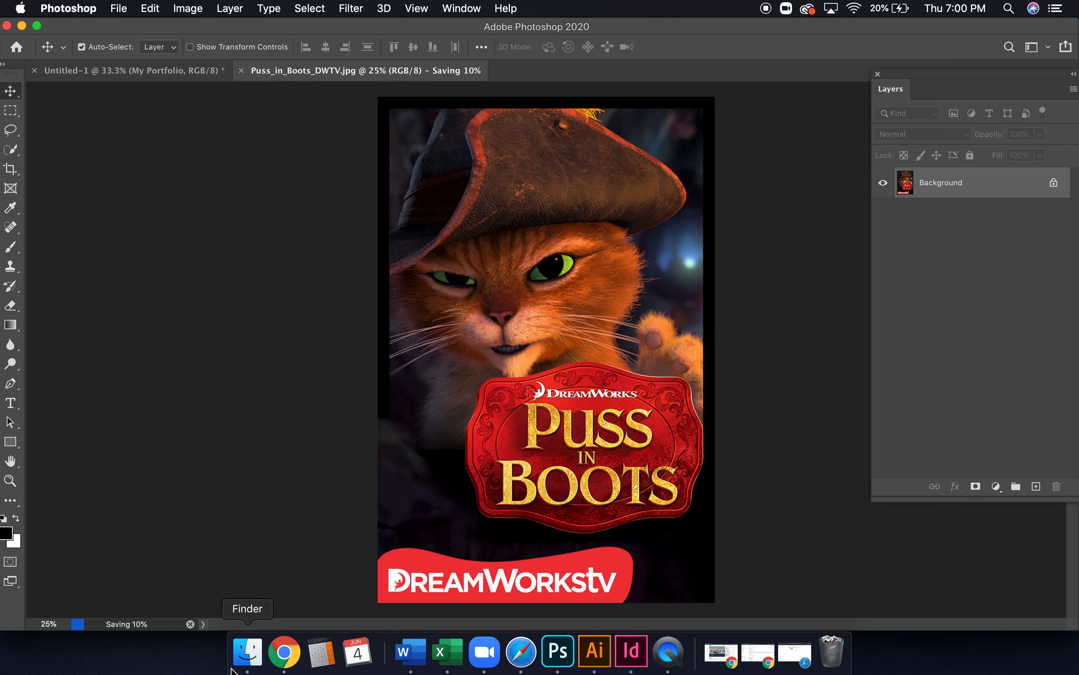
Switch to the Archive folder in Finder and open the portfolio's front-cover PDF in Preview
click(246, 651)
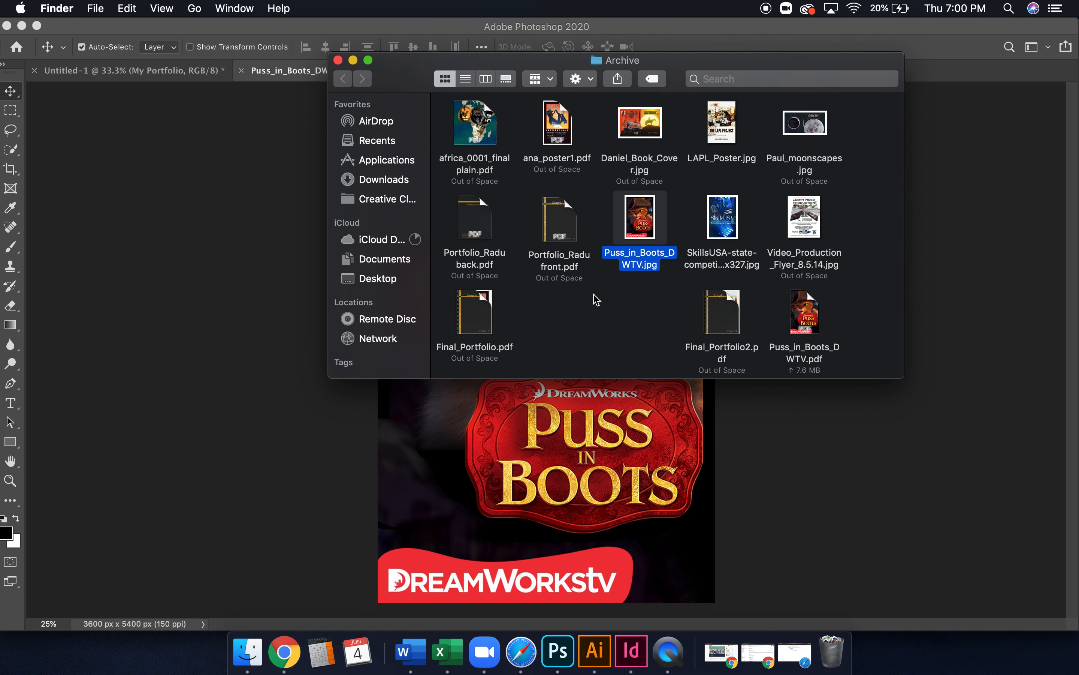
click(596, 307)
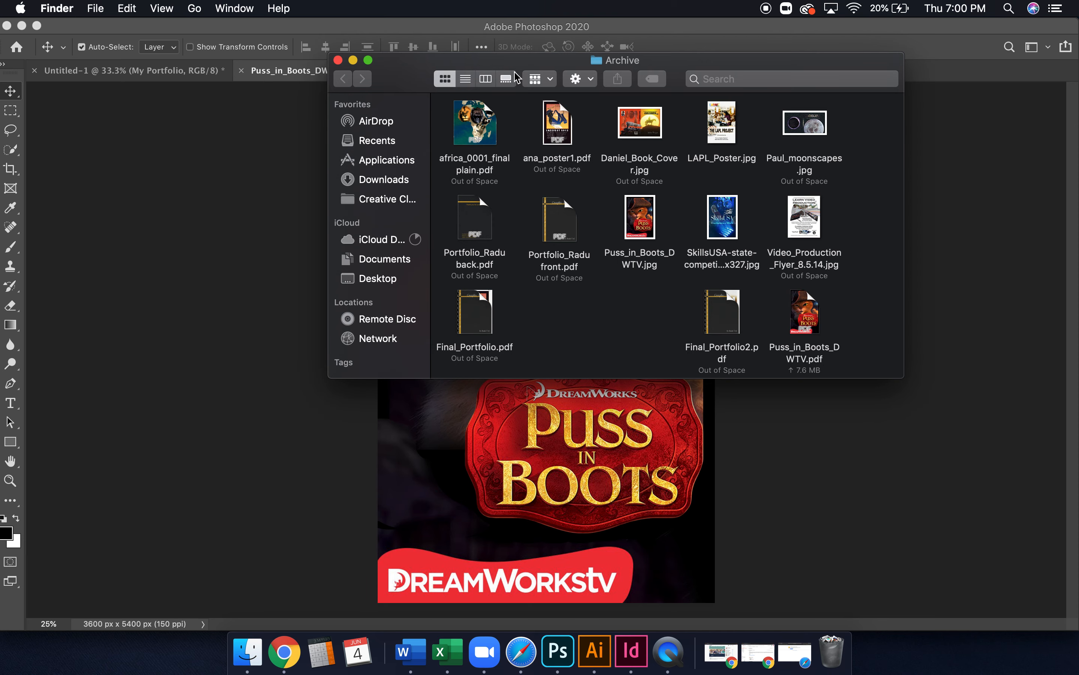
drag(724, 65, 673, 70)
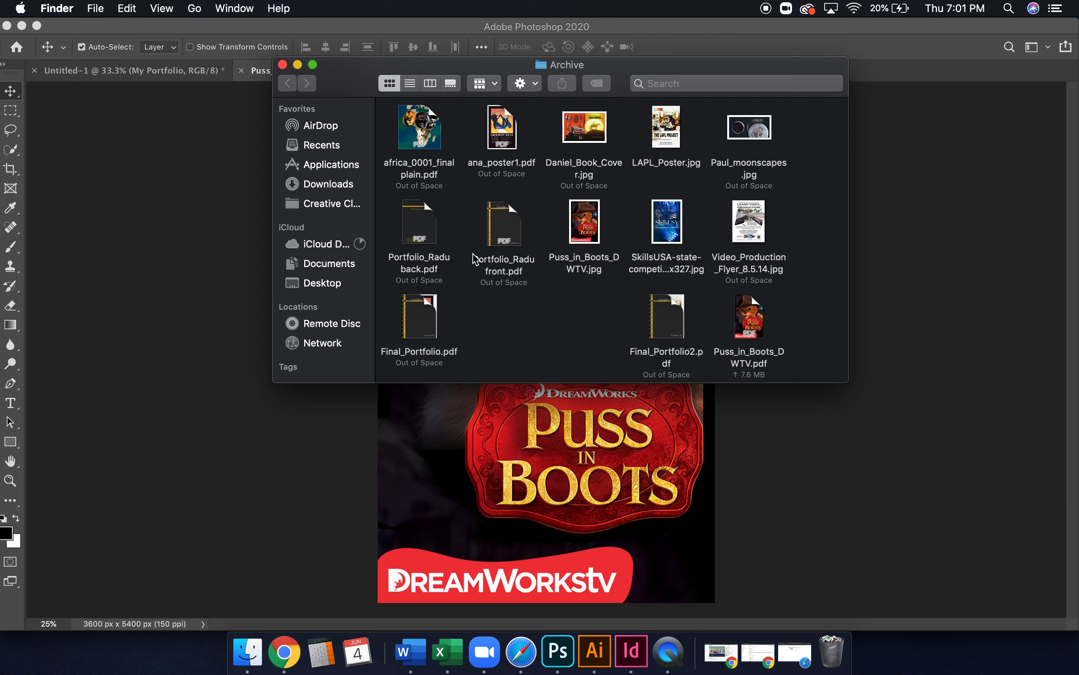
click(502, 235)
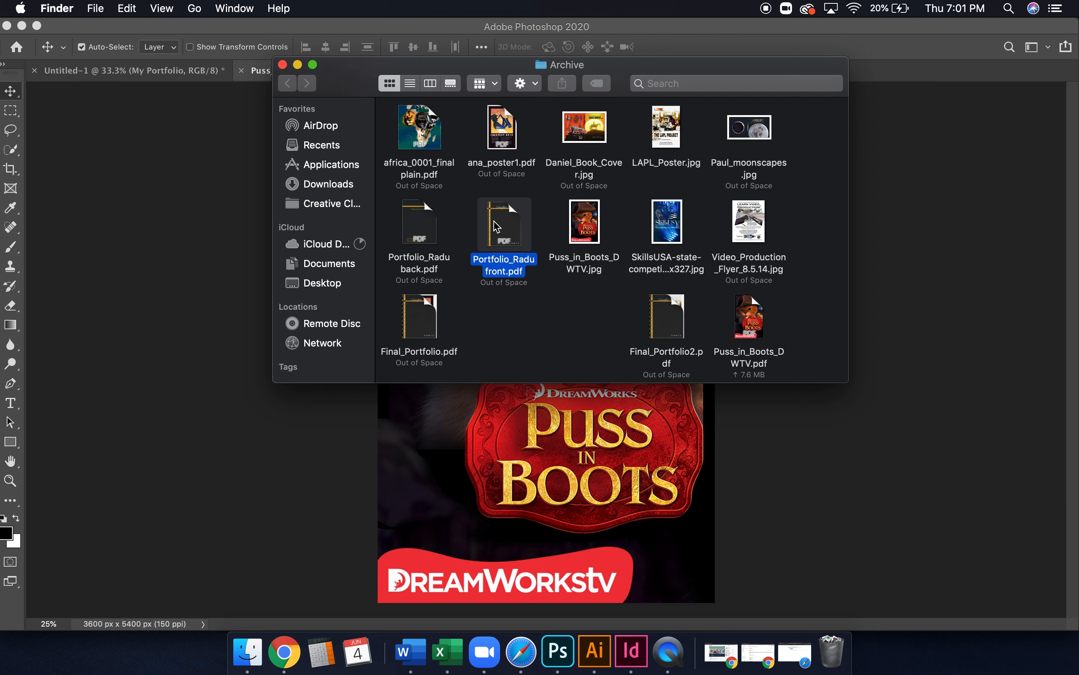
right_click(497, 227)
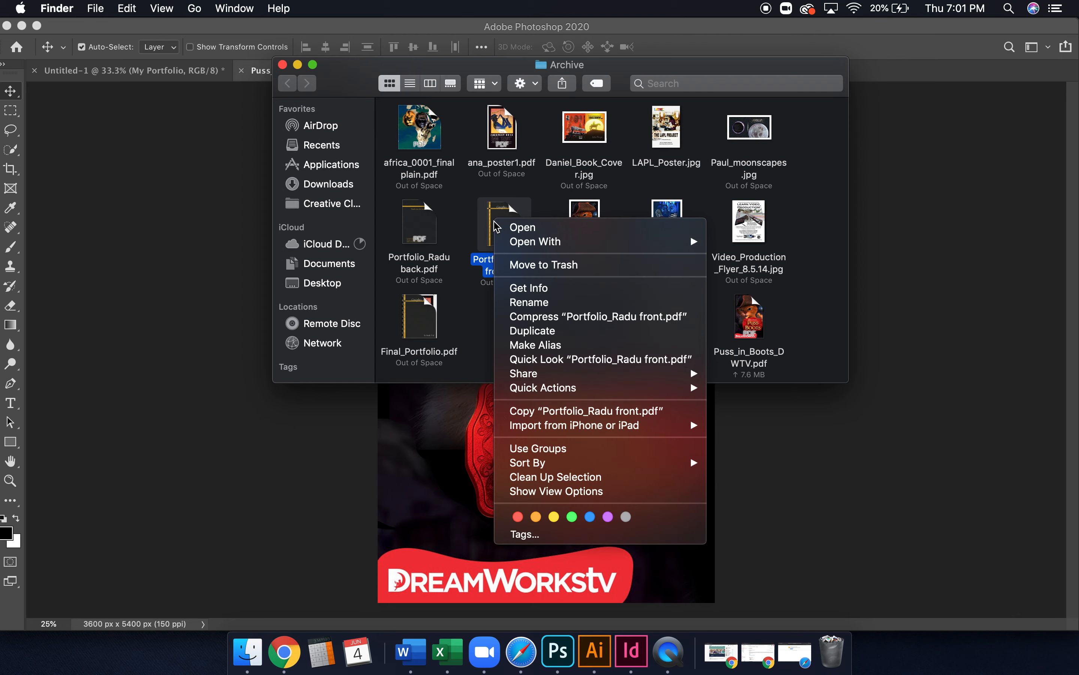
mouse_move(691, 241)
click(763, 241)
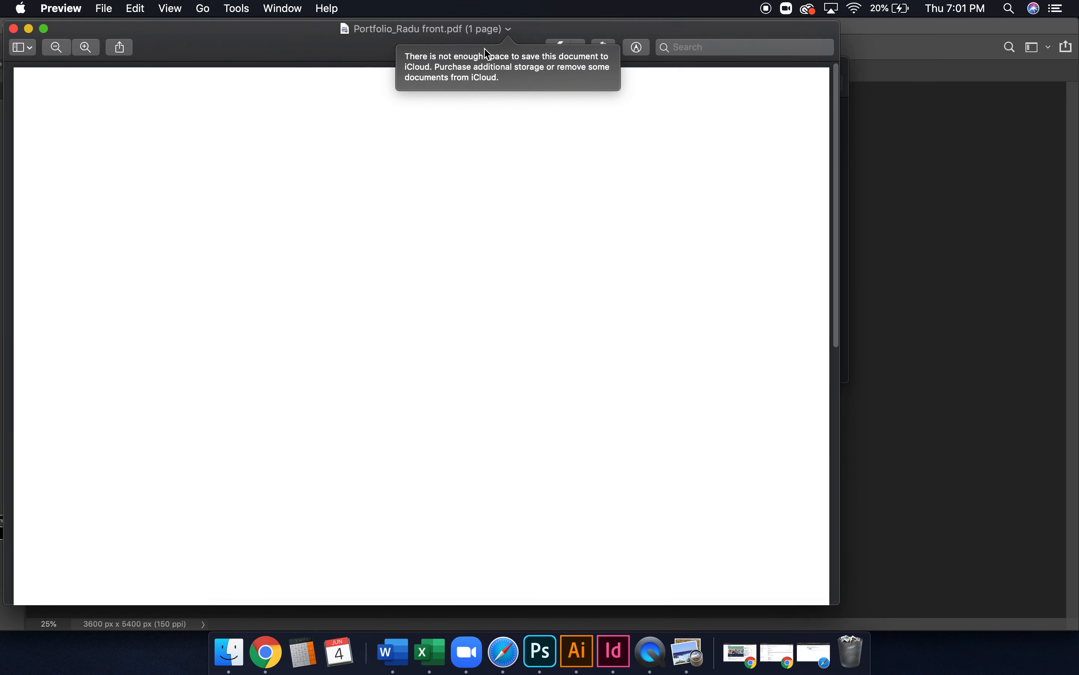
Show page thumbnails for the front-cover PDF and move its window clear of the Archive folder
click(170, 8)
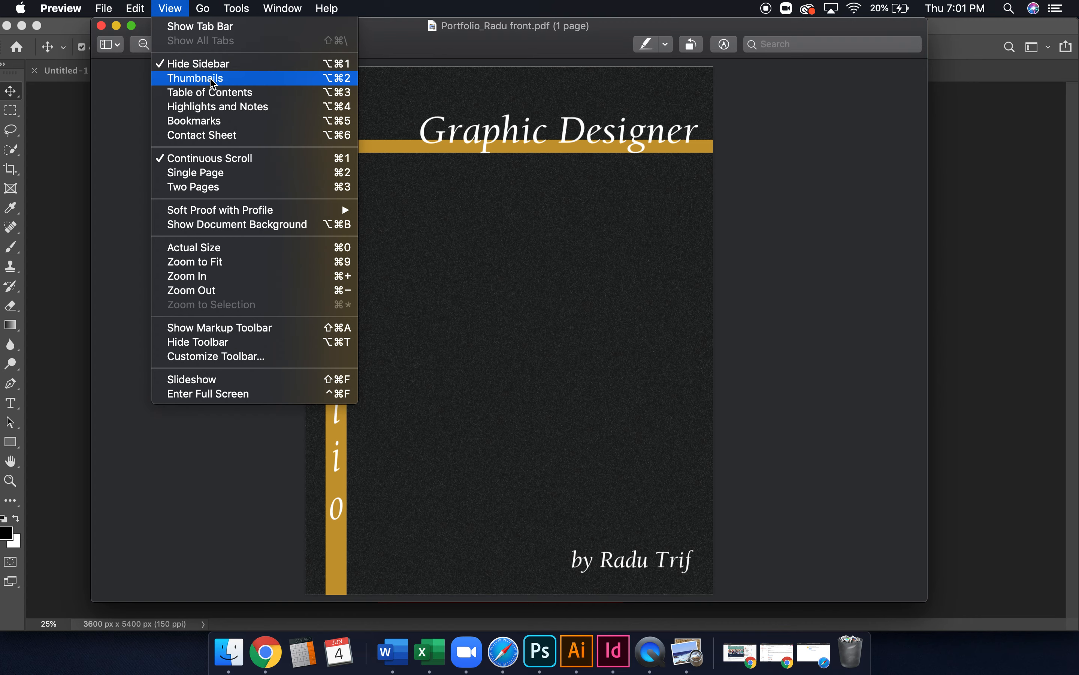
click(214, 80)
drag(347, 35, 460, 146)
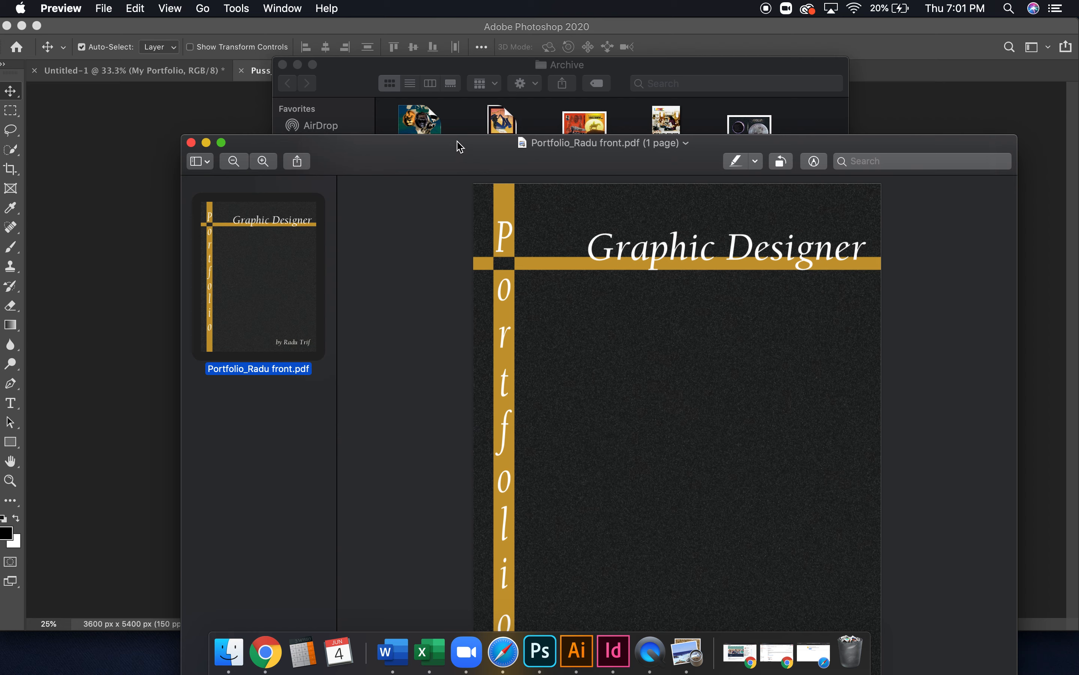
Open Puss_in_Boots_DWTV.pdf, add its page to the front-cover PDF's thumbnails, close the source file, and select the cover page
click(337, 67)
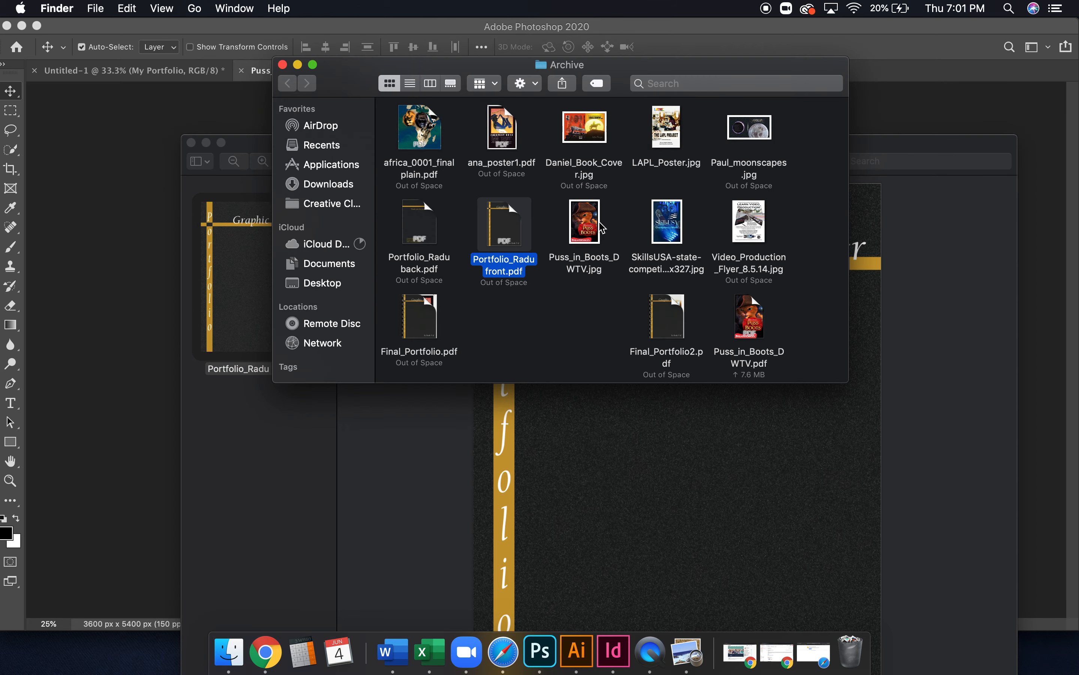
click(752, 319)
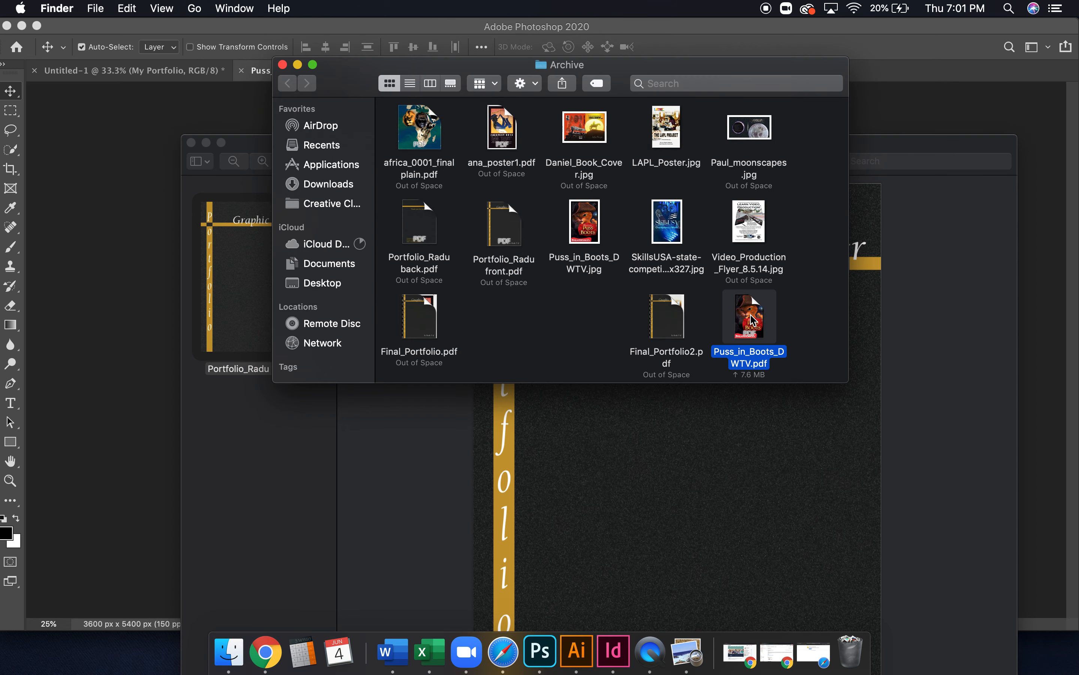
right_click(752, 320)
click(779, 309)
drag(628, 259, 260, 333)
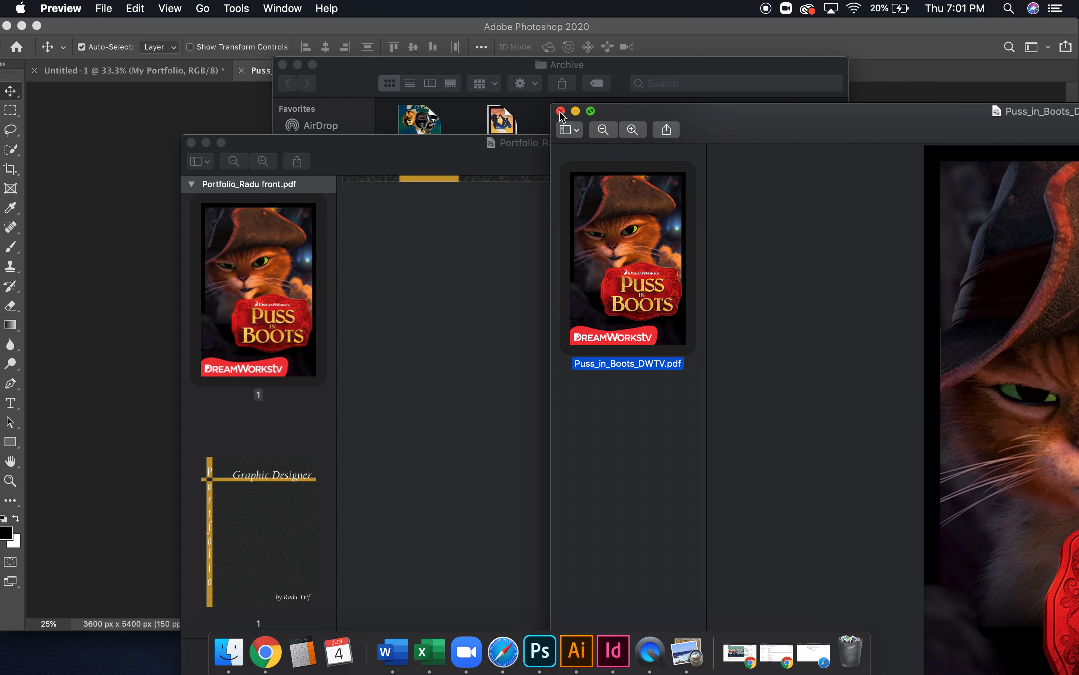
click(561, 111)
click(270, 513)
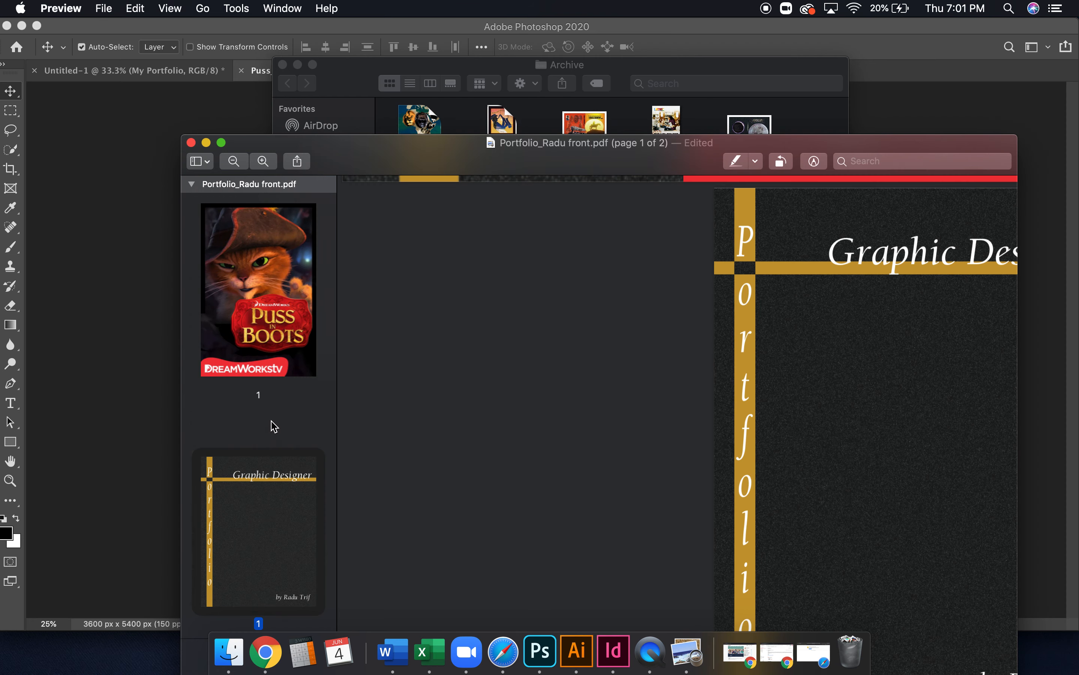
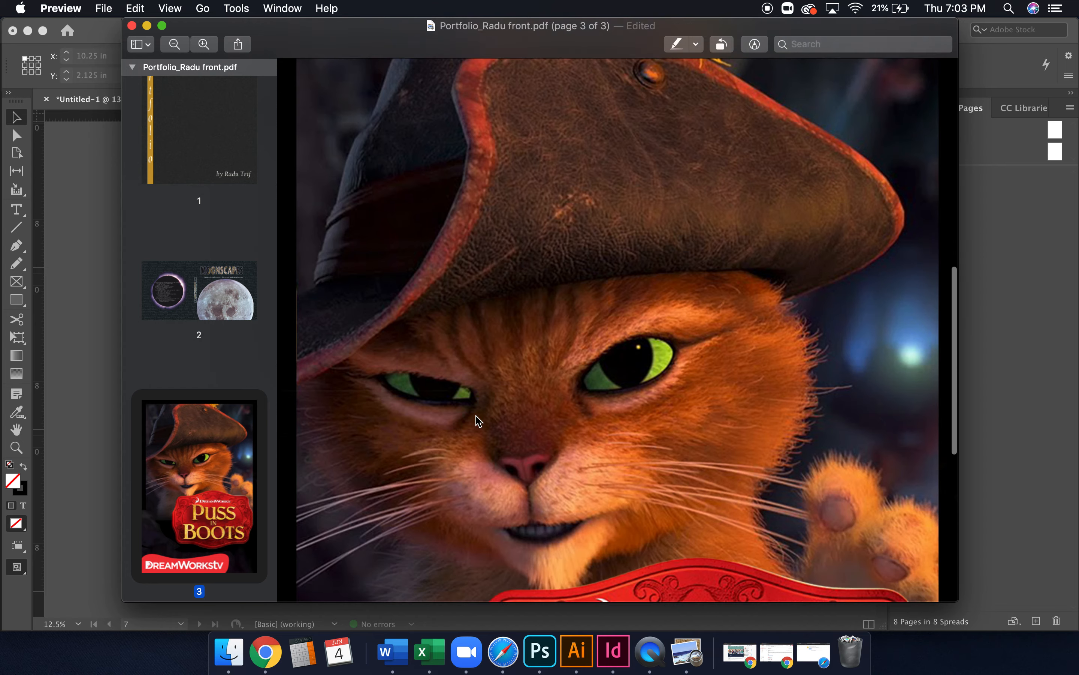
View the whole Puss in Boots page in the combined portfolio PDF, close the file, and reopen it briefly to check it
key(super+minus)
key(super+minus)
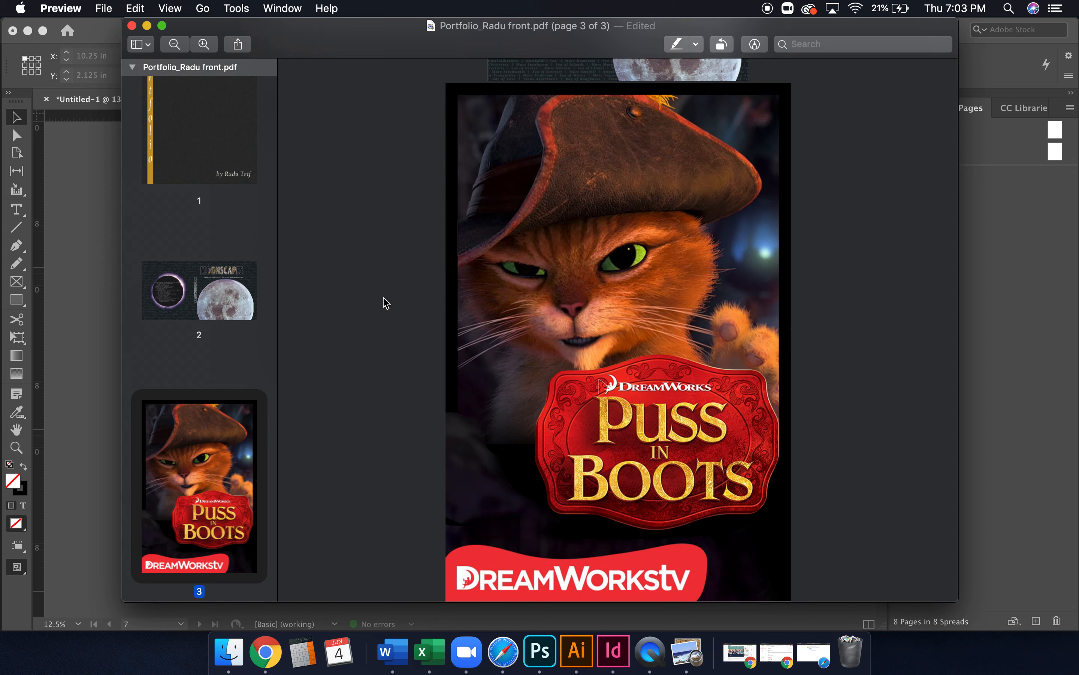
click(132, 25)
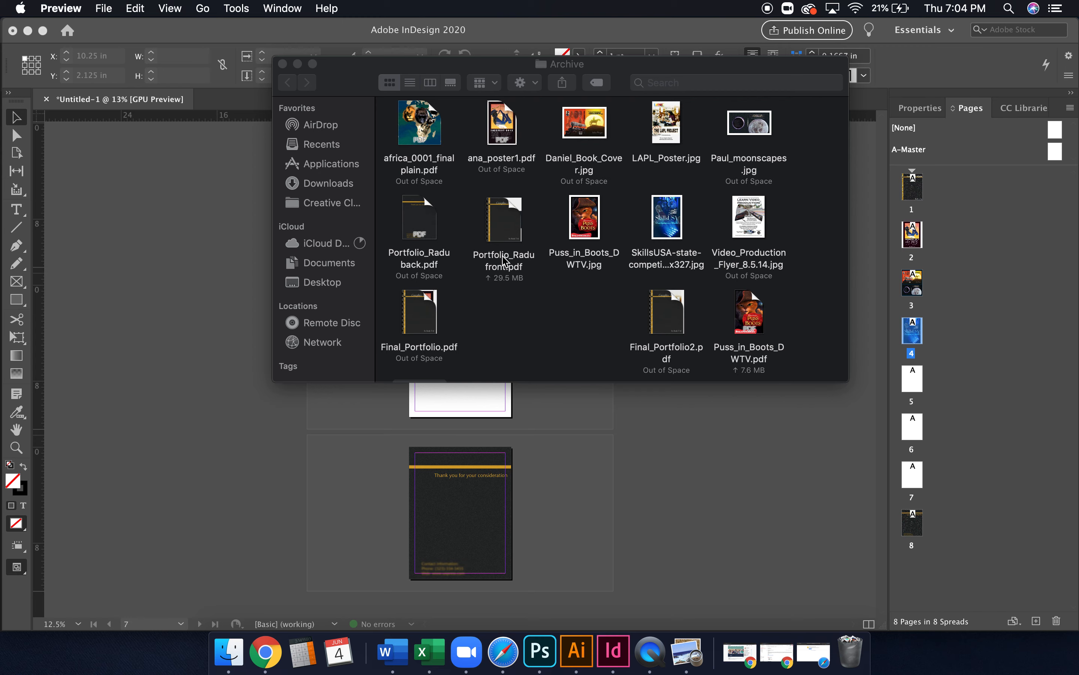
double_click(500, 218)
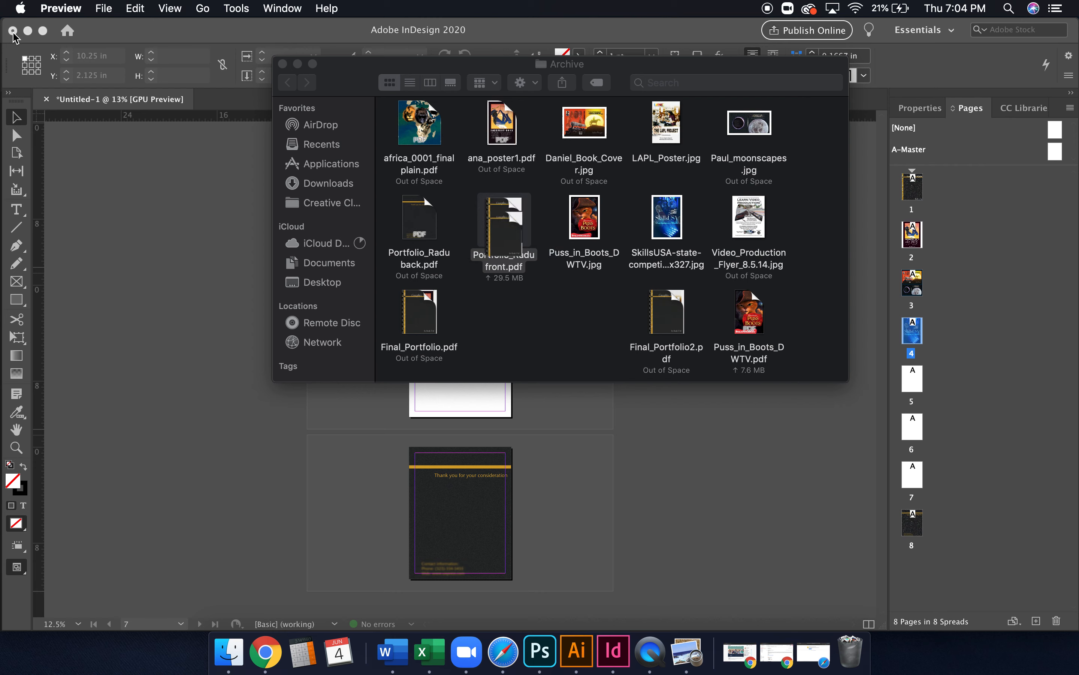
click(13, 28)
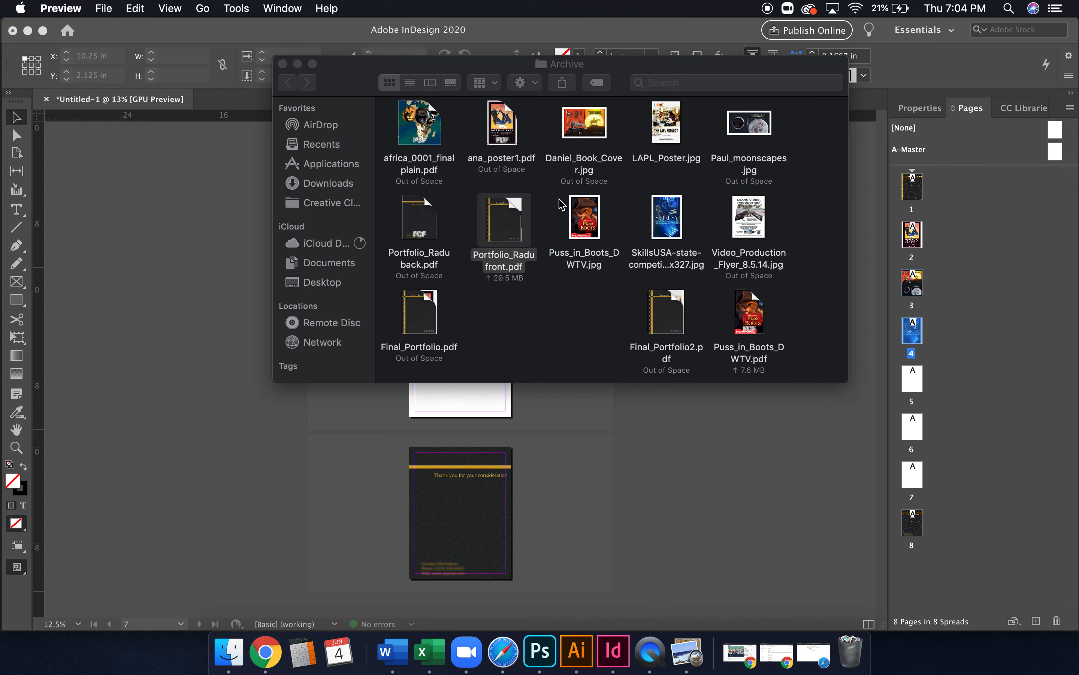
Rename the combined front-cover PDF in the Archive folder as Portfolio_Finalpdf
click(497, 267)
click(497, 267)
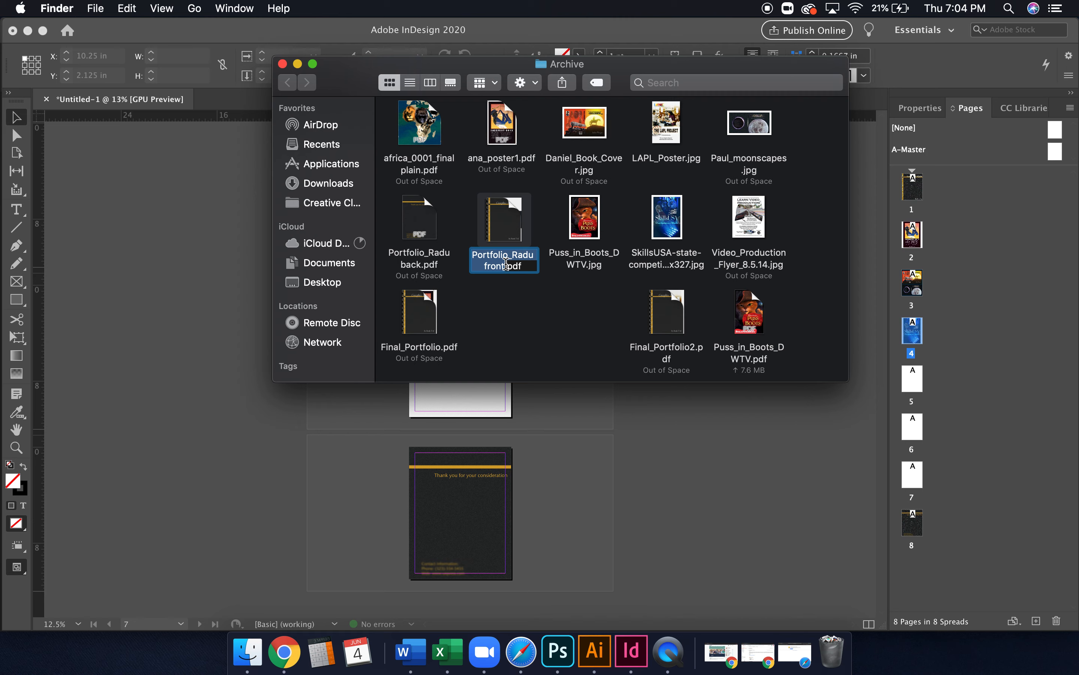
drag(507, 267, 514, 258)
key(BackSpace)
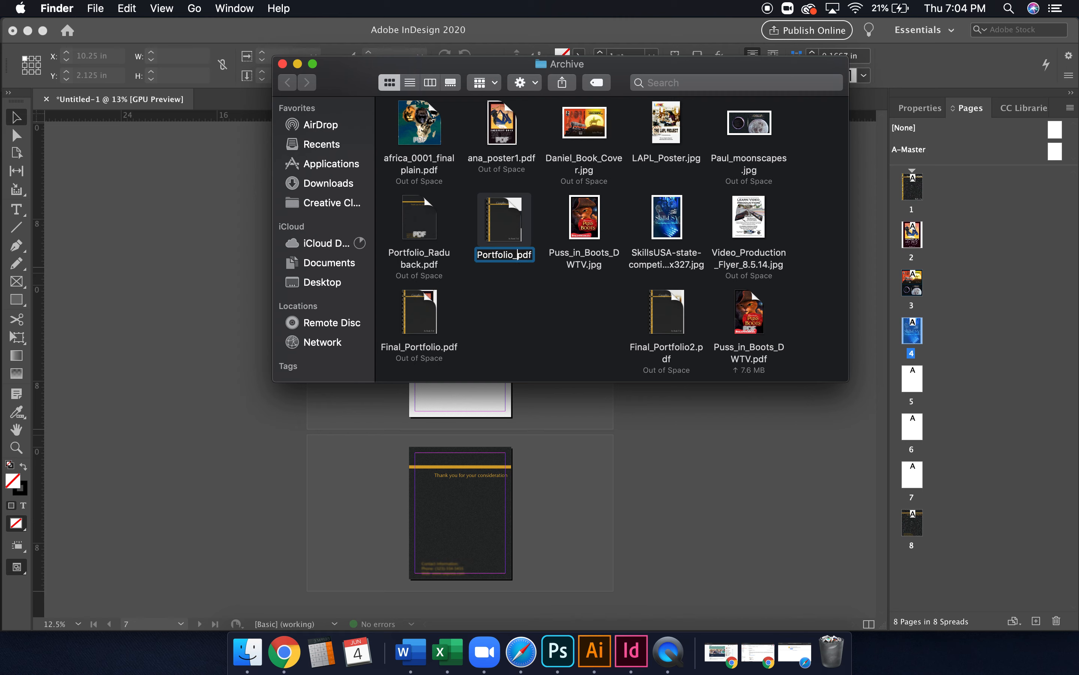
text(Final)
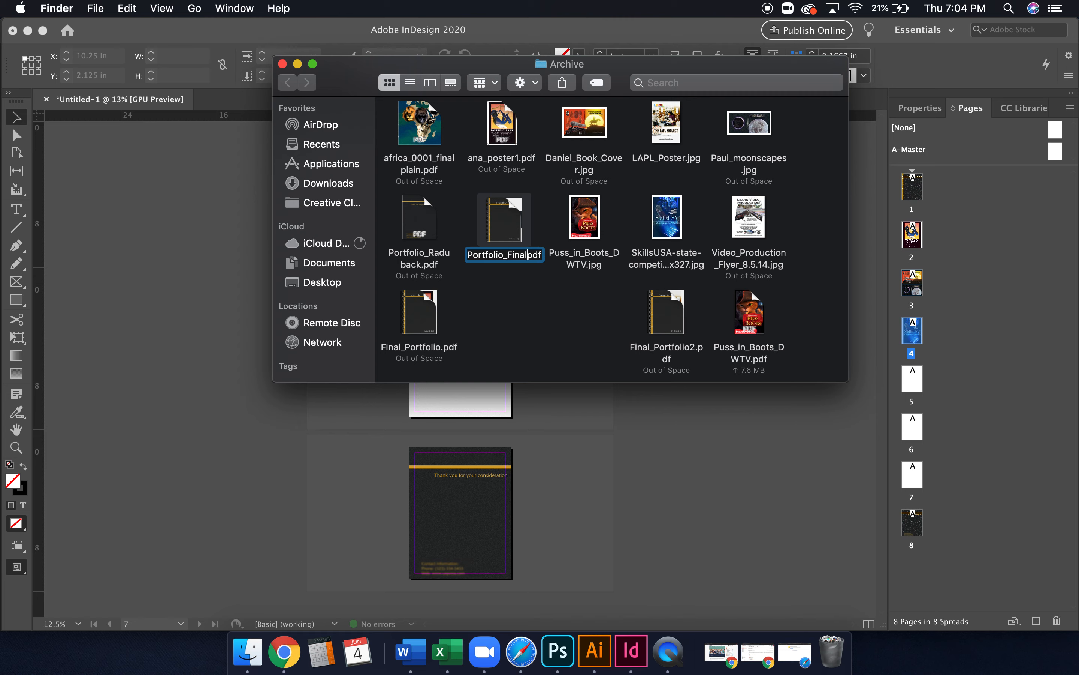
click(494, 232)
click(523, 319)
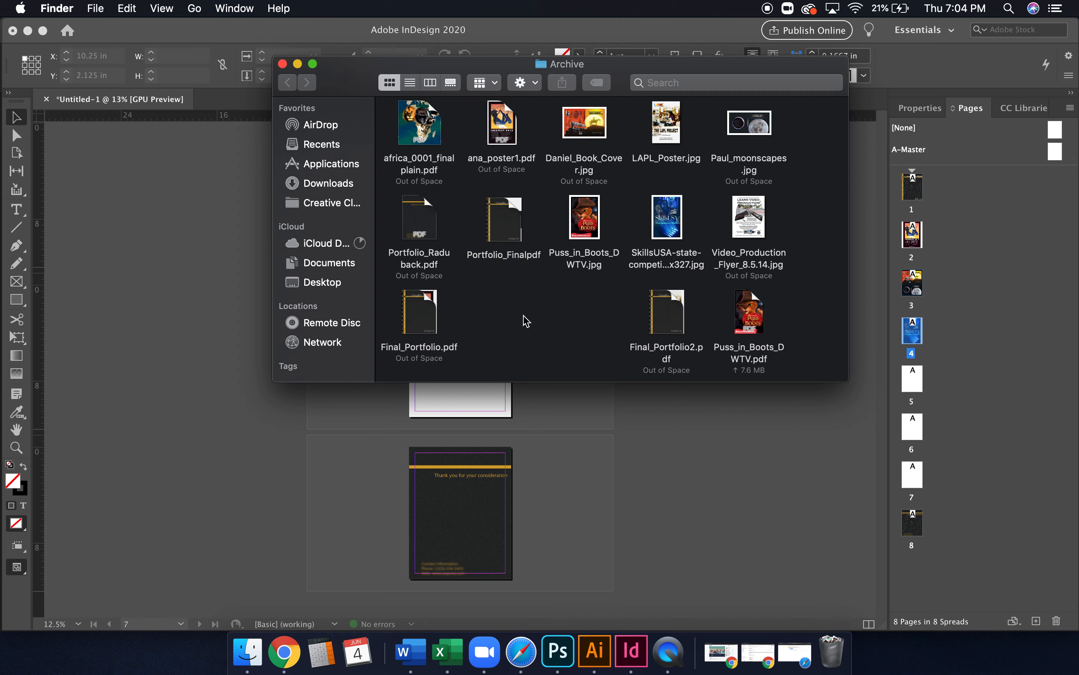
Switch to InDesign and insert one page based on A-Master after page 7 of the portfolio
click(707, 473)
scroll(637, 344, up, 10)
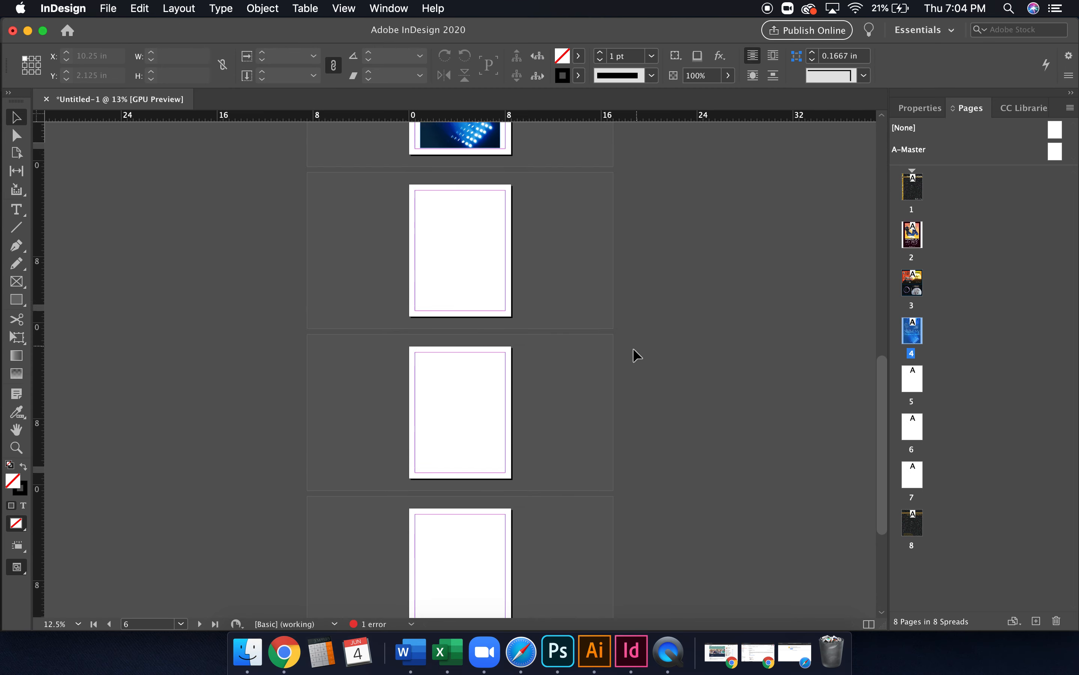
scroll(379, 318, down, 7)
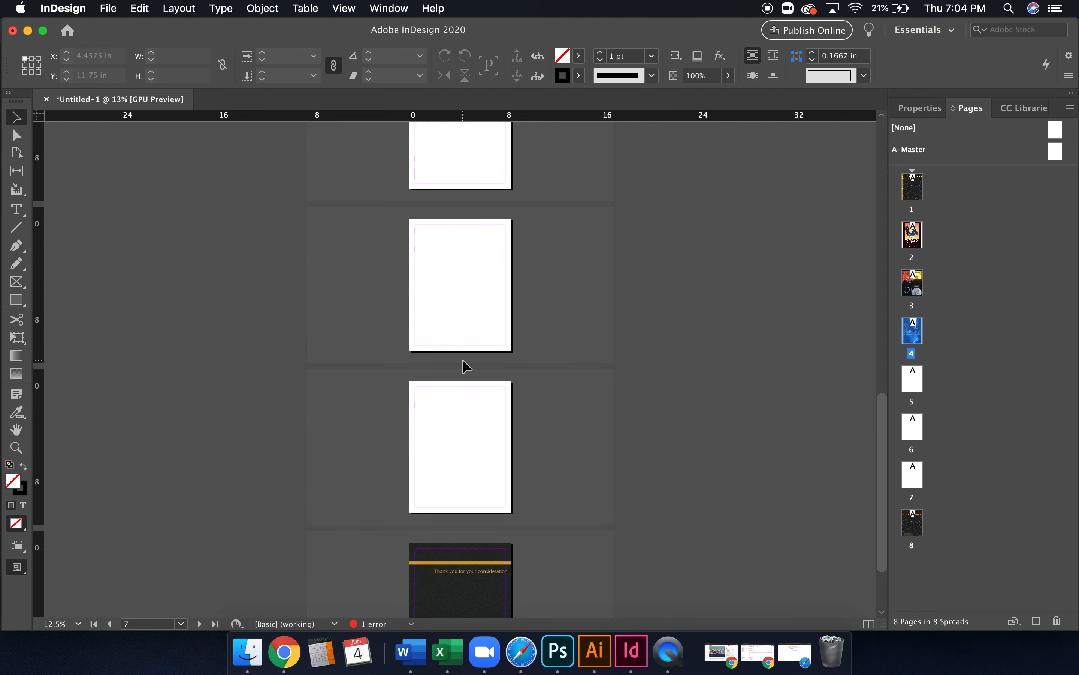
scroll(462, 360, down, 2)
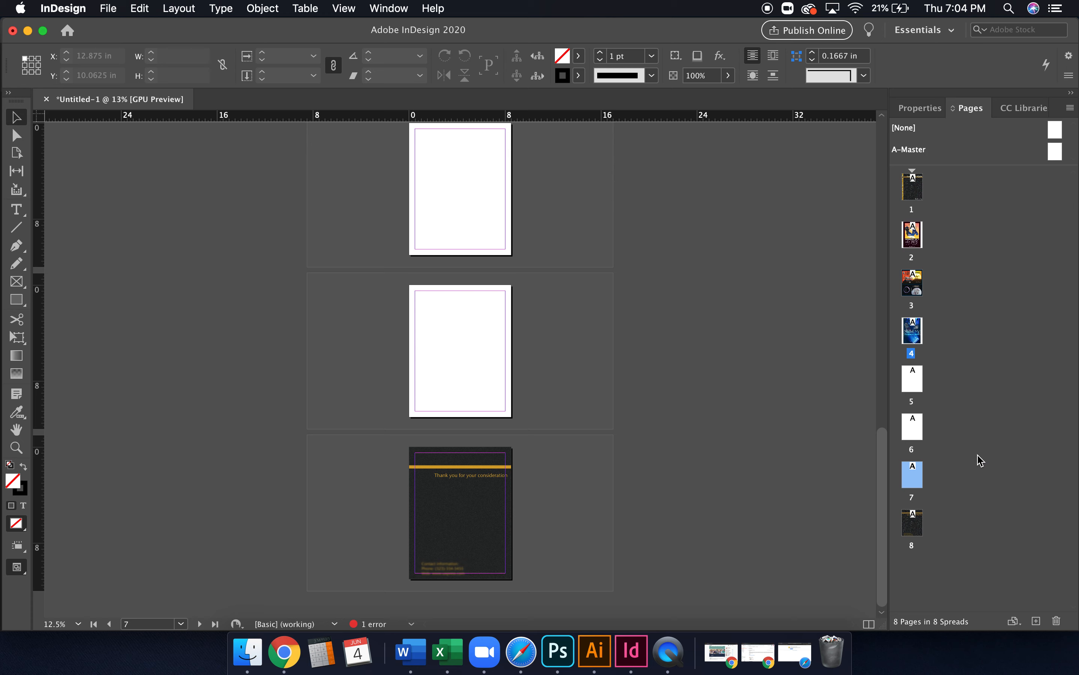
right_click(964, 484)
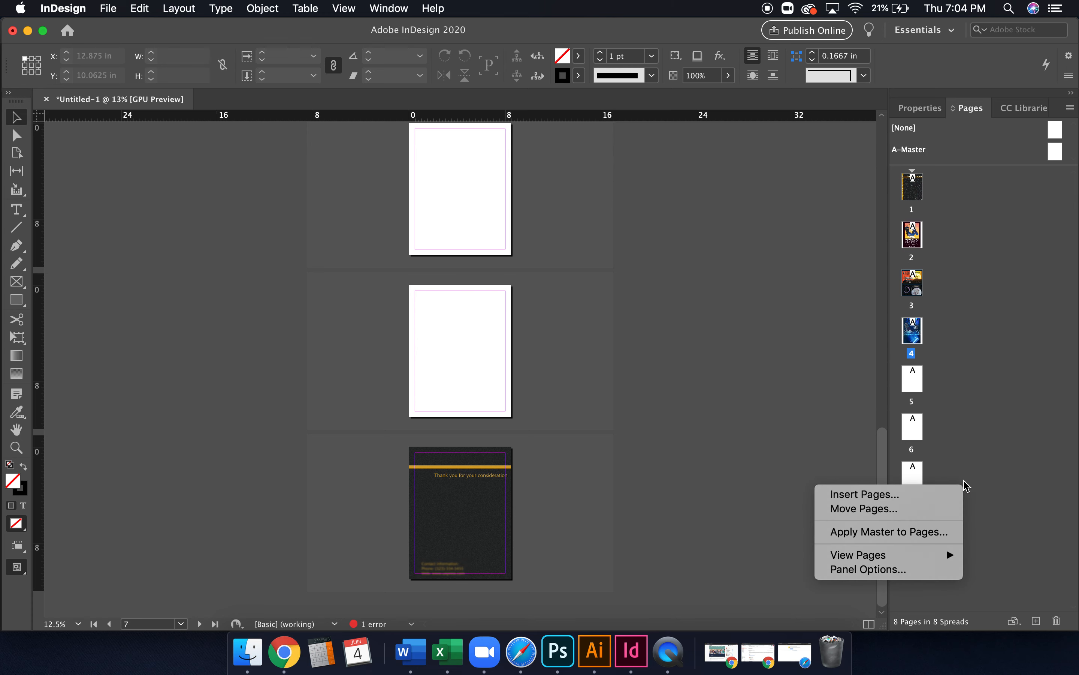
click(947, 494)
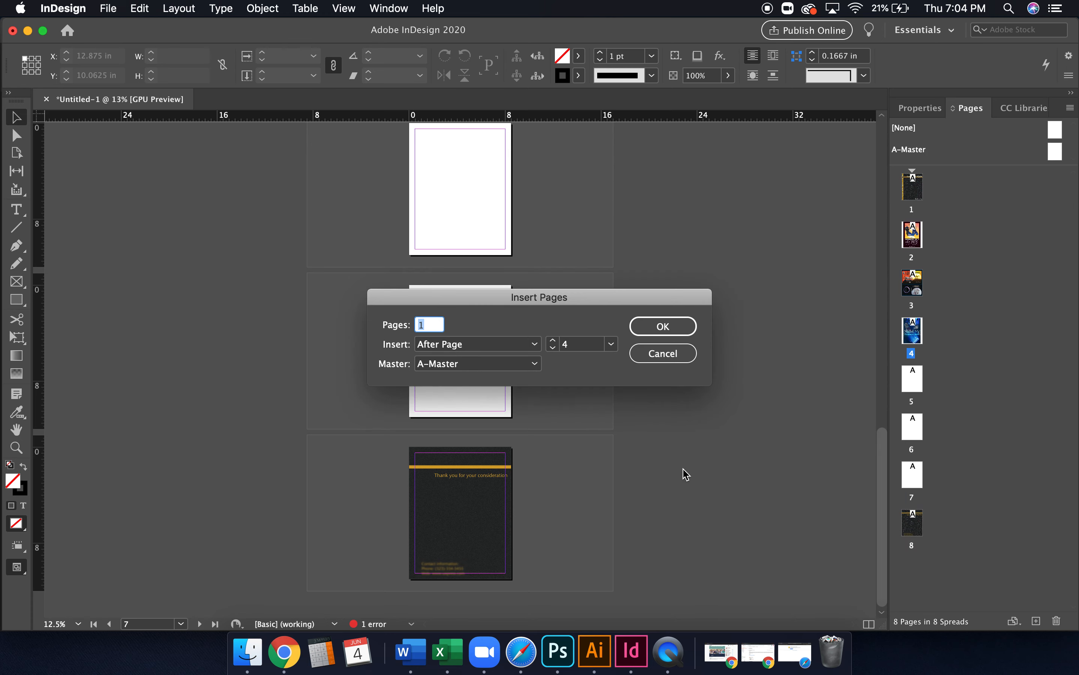
click(479, 344)
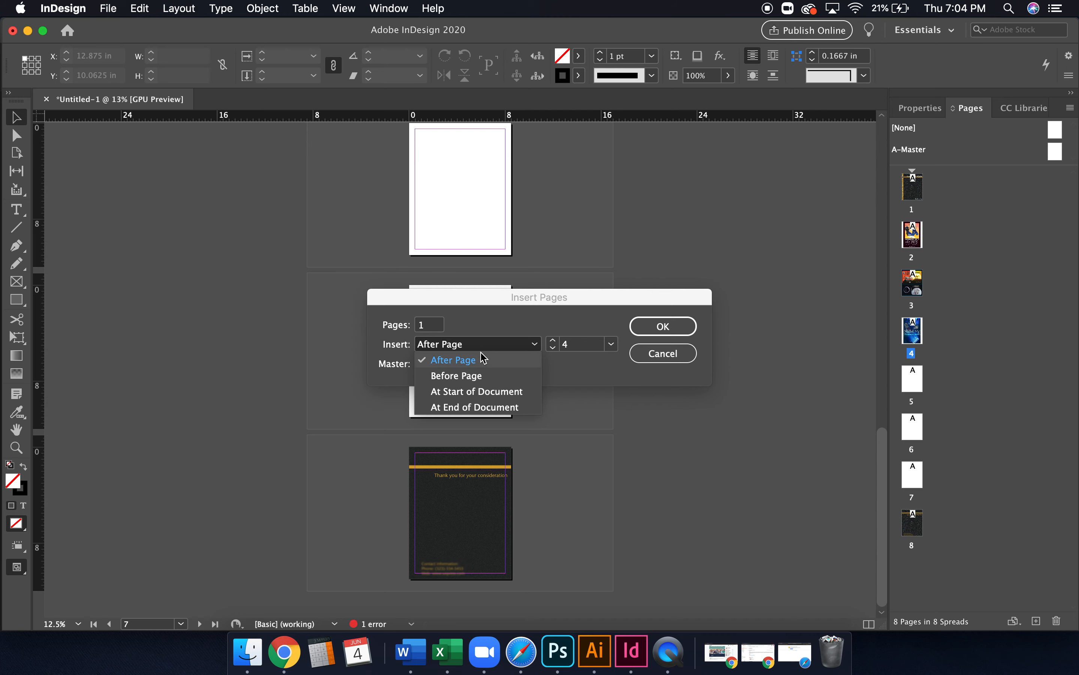
click(483, 356)
click(611, 344)
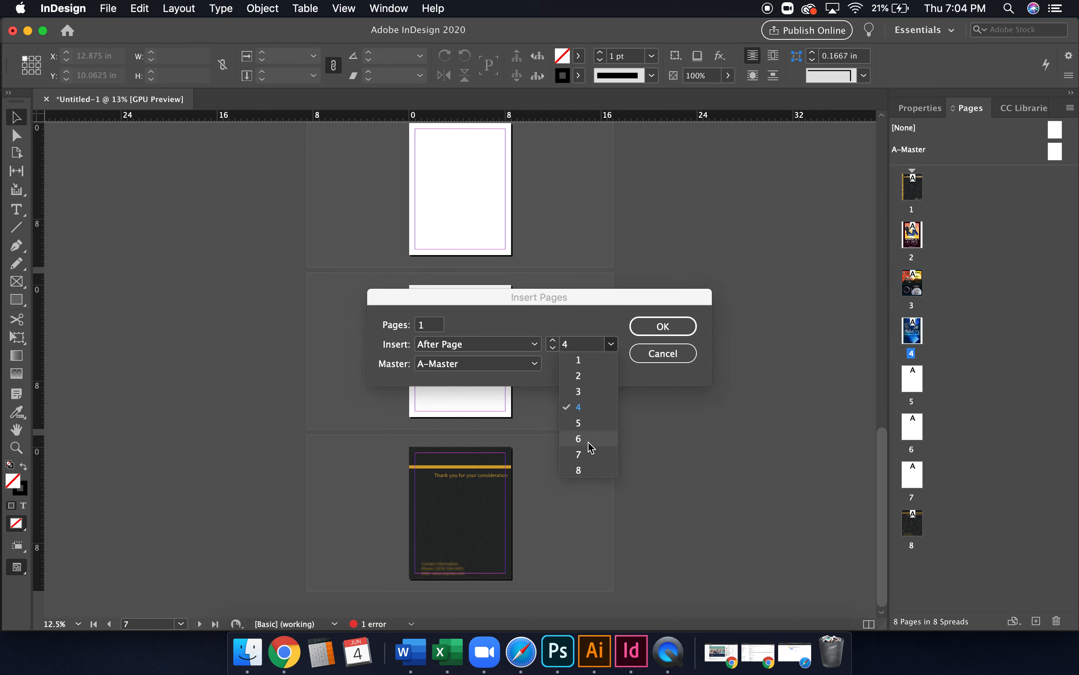
click(580, 455)
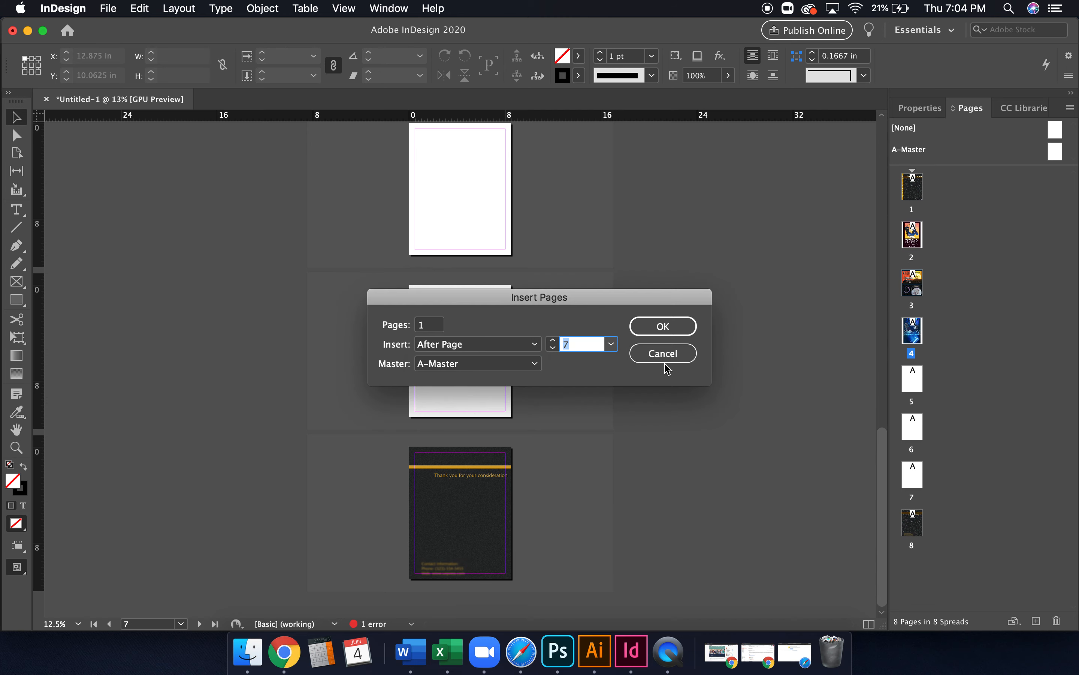
click(668, 321)
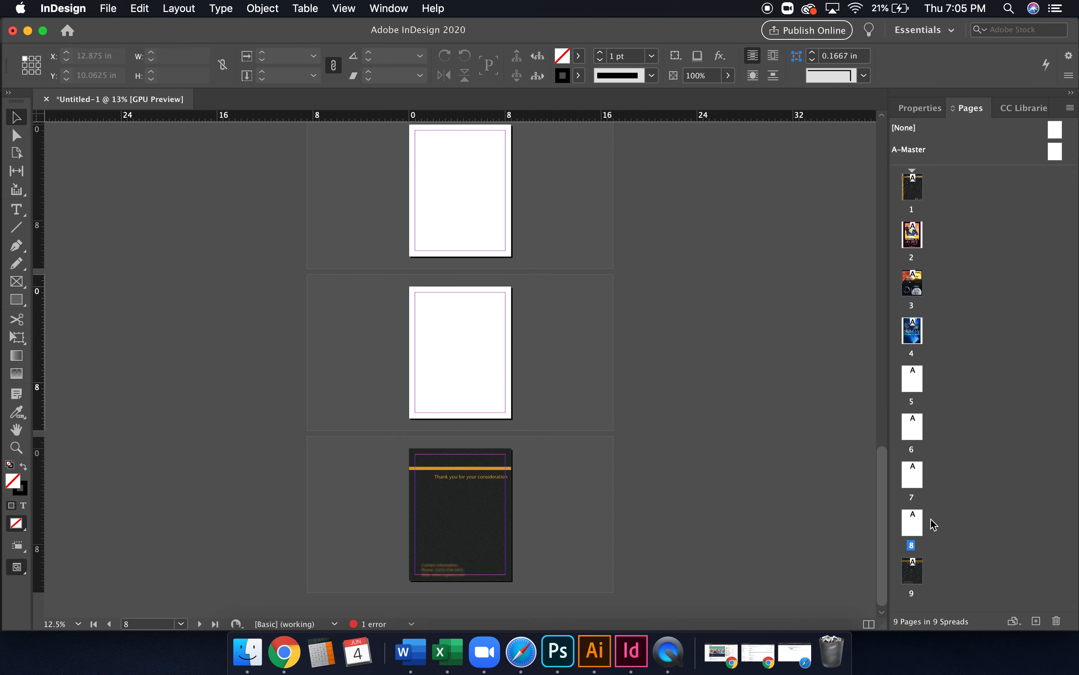
click(908, 525)
click(915, 576)
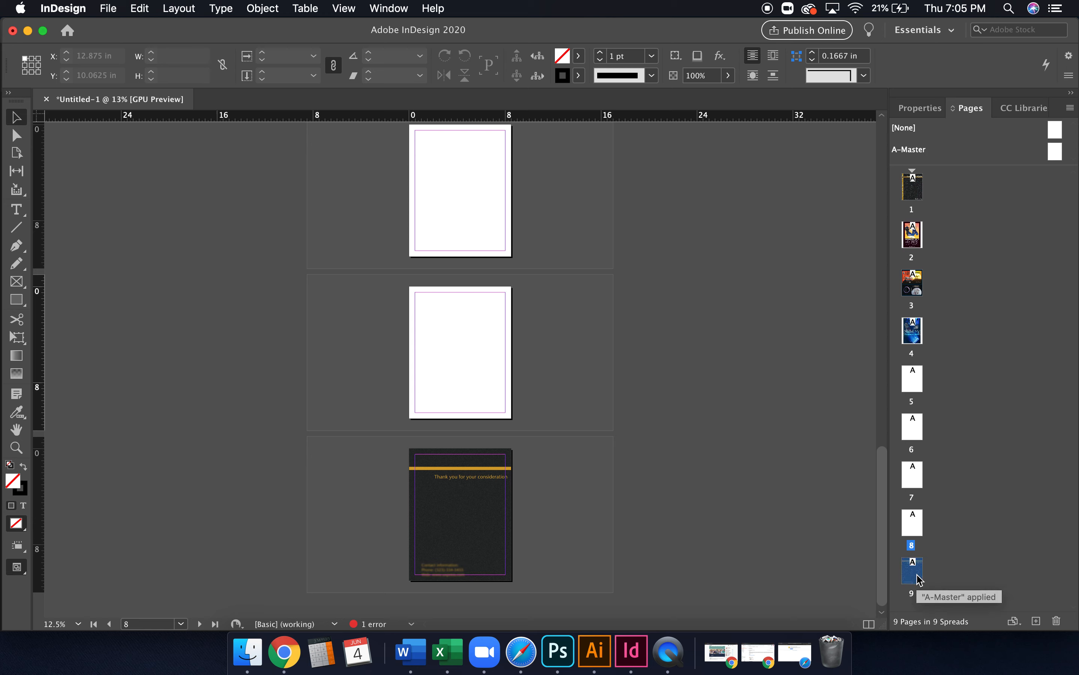
click(915, 518)
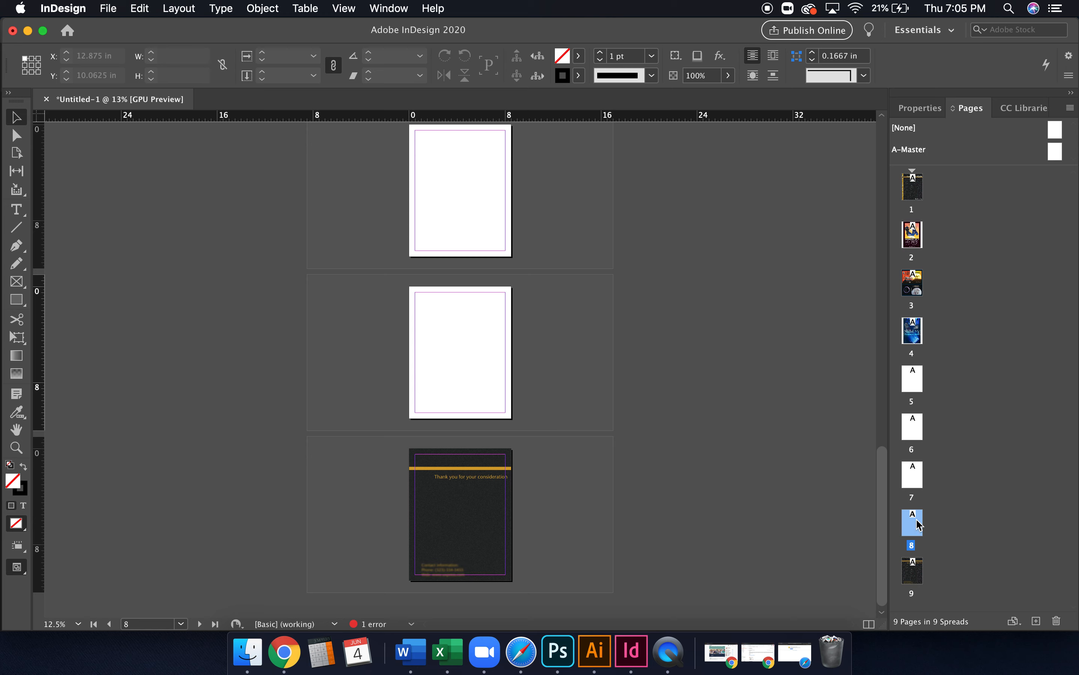
right_click(1034, 455)
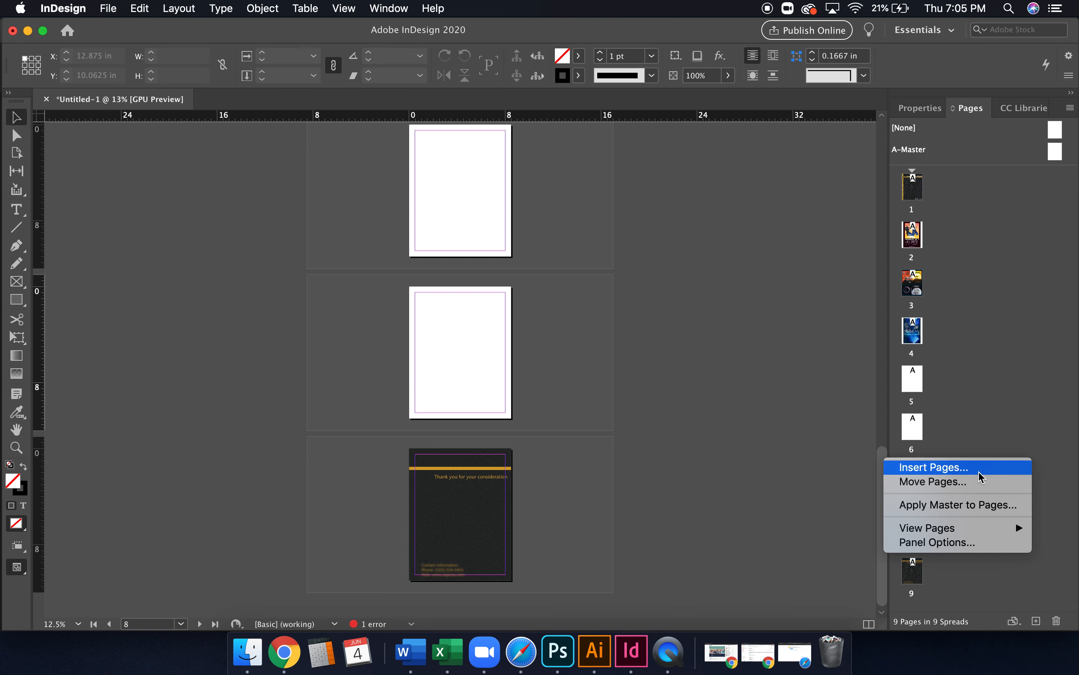
click(983, 387)
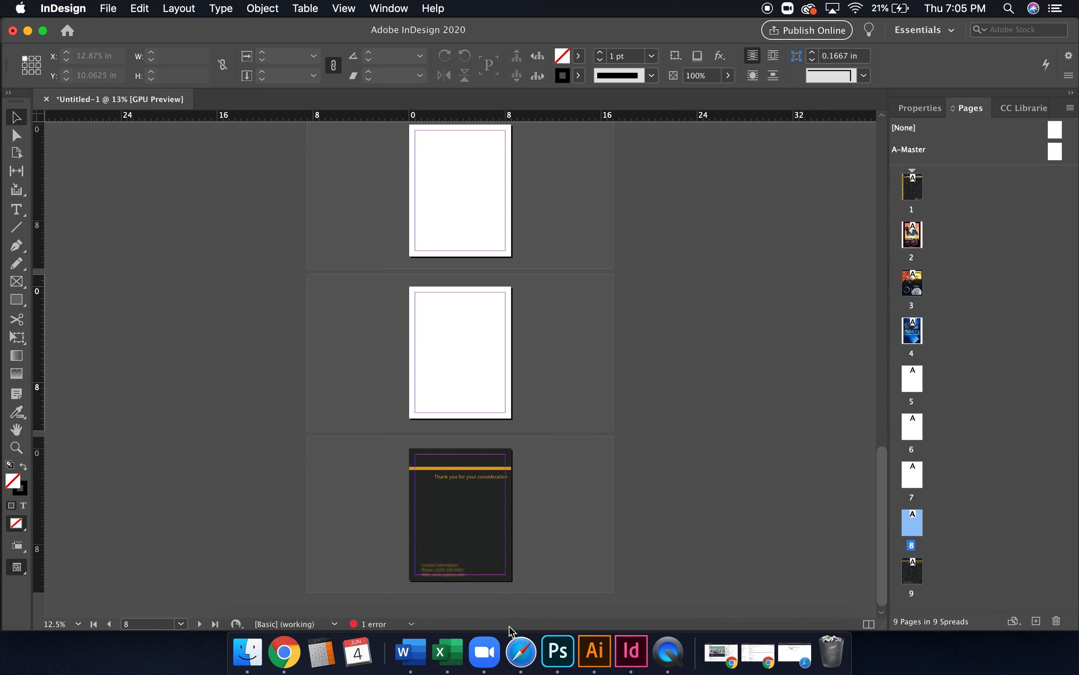
Switch to Illustrator and create an 8.5 x 11 in portrait Letter document with 8 artboards
click(595, 659)
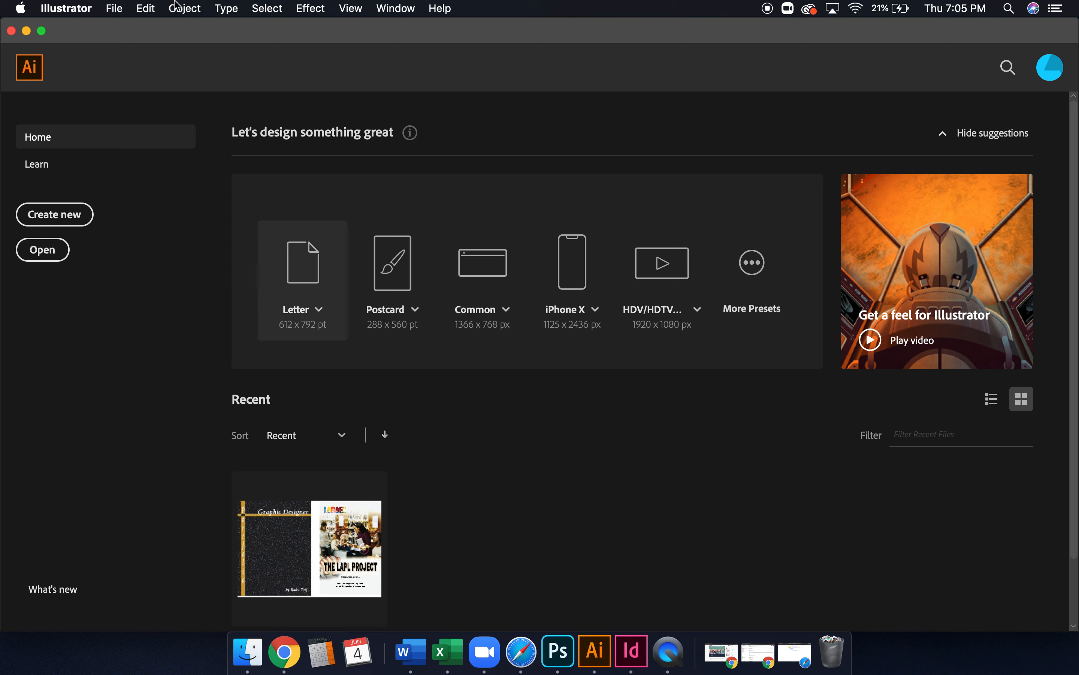
click(113, 9)
click(116, 26)
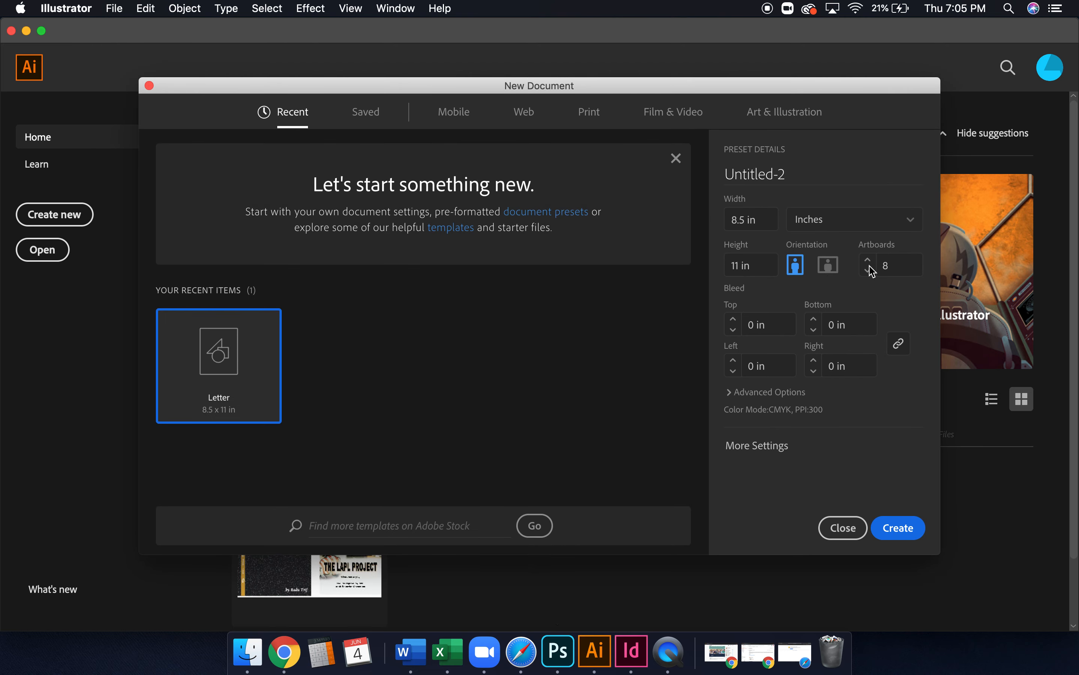
click(889, 529)
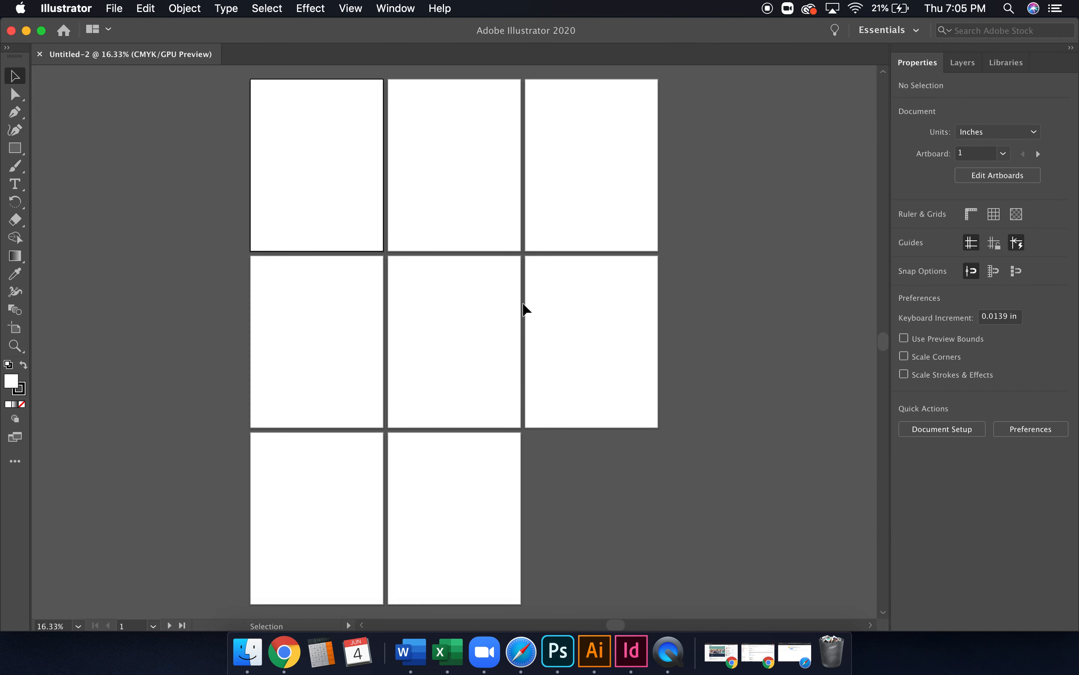
Duplicate Artboard 8 into the empty space beside it with the Artboard tool
click(15, 328)
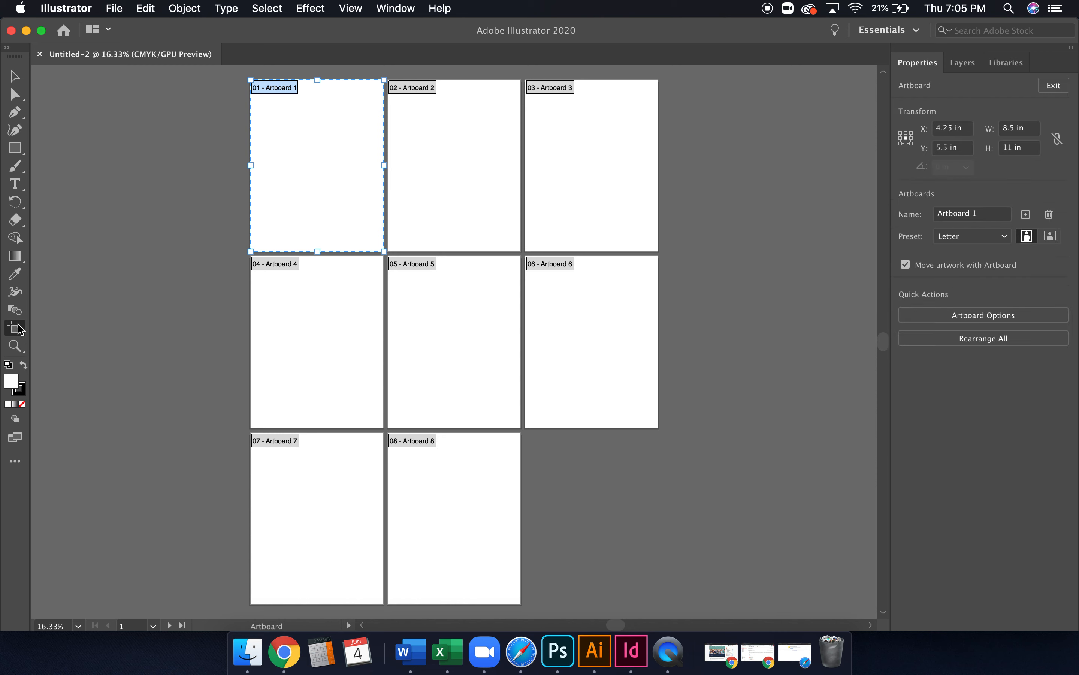
click(474, 495)
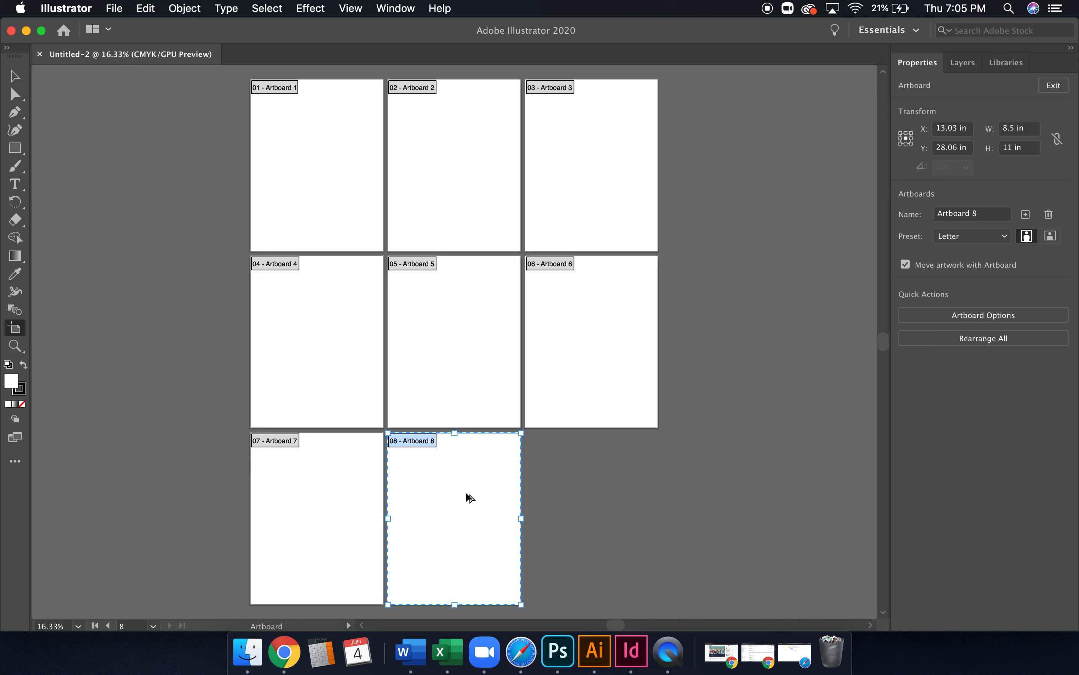
drag(470, 496, 607, 498)
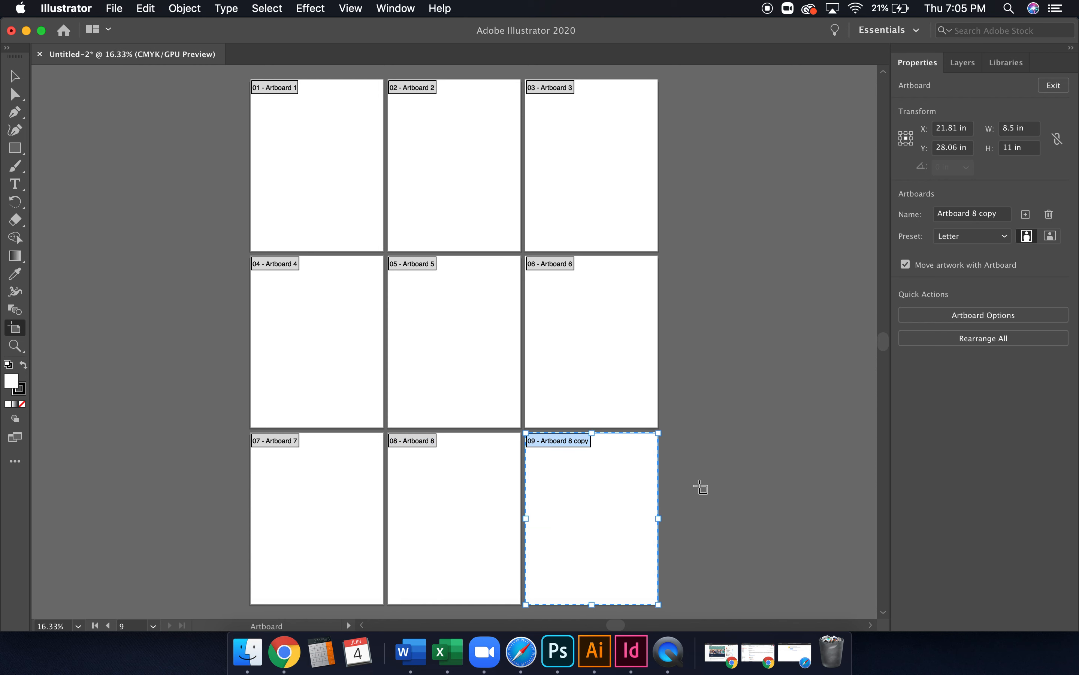
Draw a freehand artboard about 8.43 x 11.6 in beside the duplicated artboard and delete it
click(700, 487)
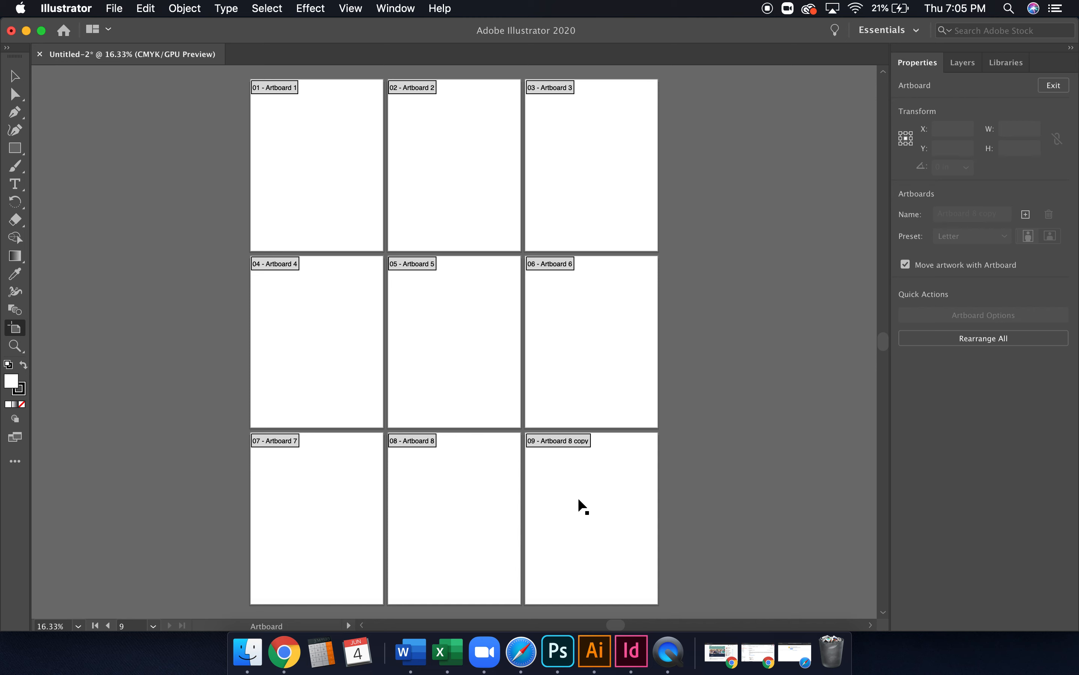
drag(692, 424, 824, 605)
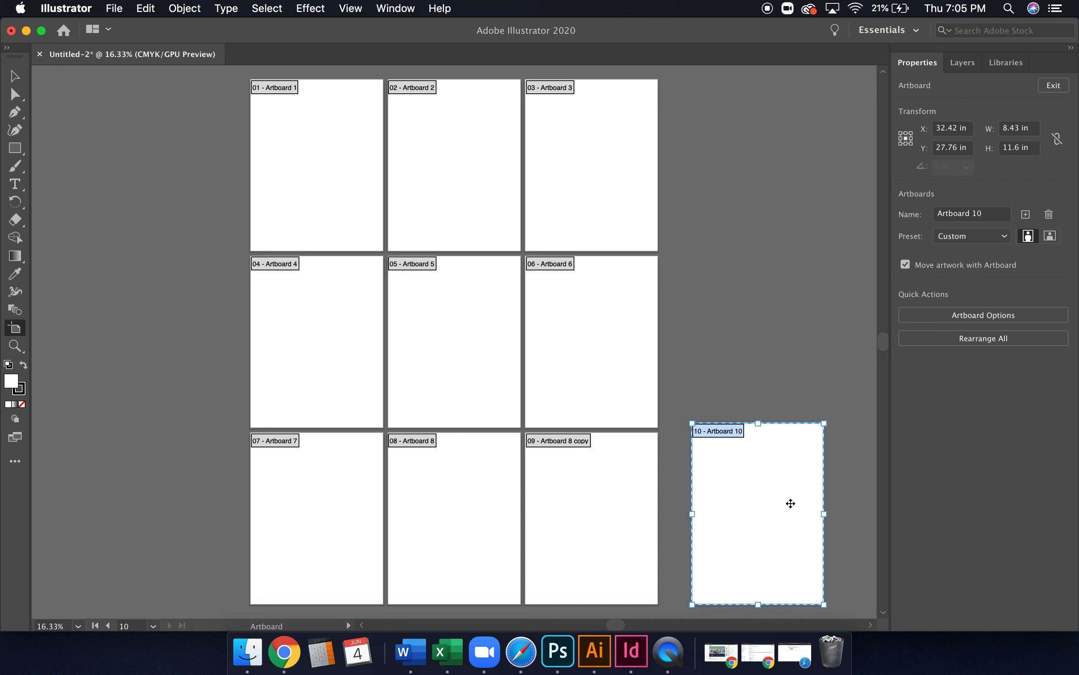
key(Delete)
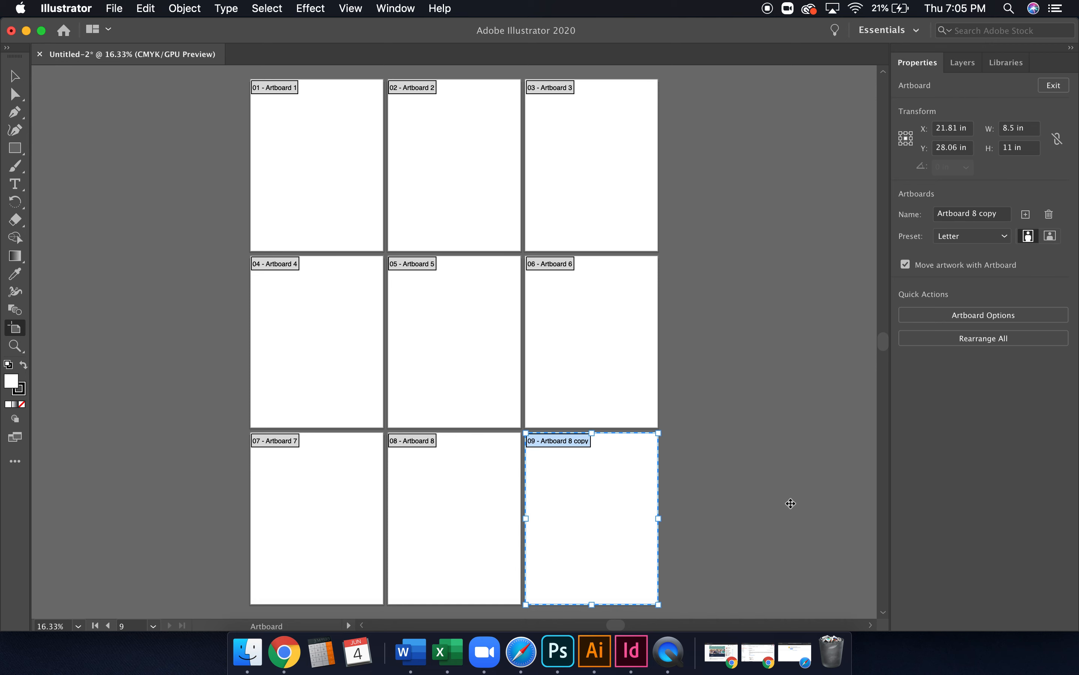
Close the untitled artboard document without saving and switch back to InDesign
click(40, 54)
click(529, 360)
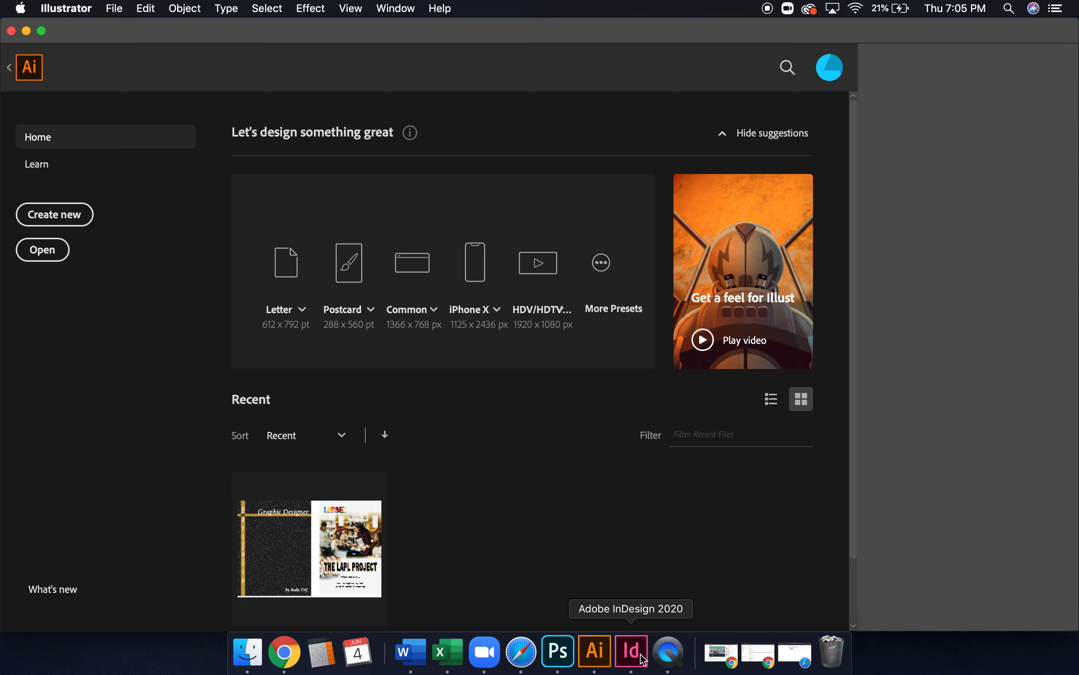
click(638, 656)
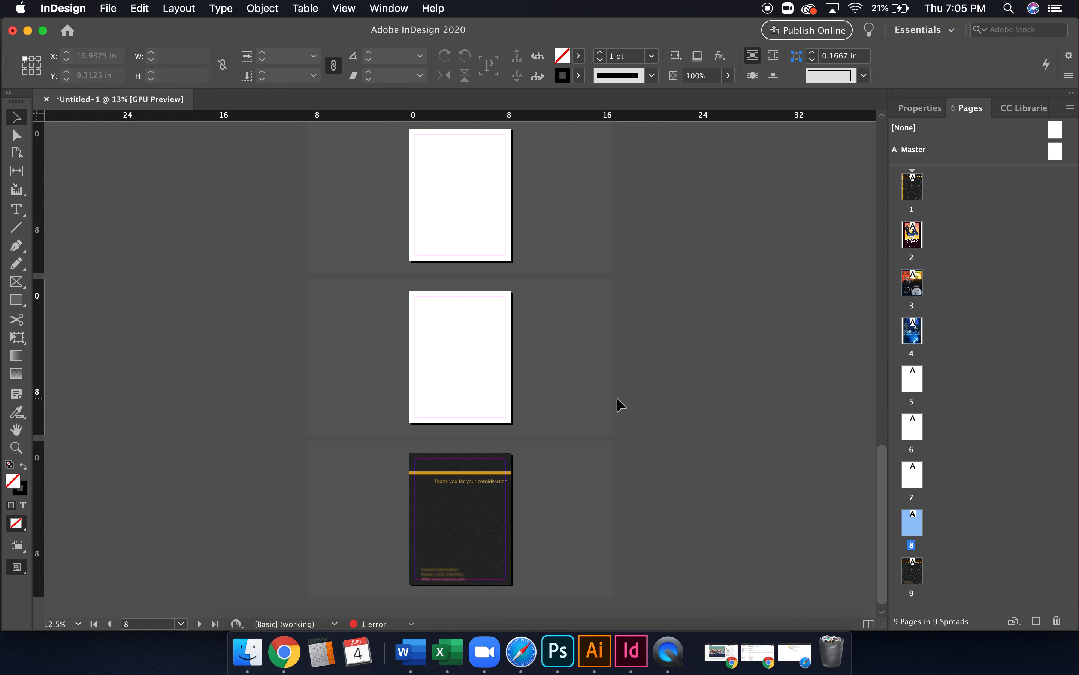
Look through the InDesign portfolio from the front cover to the closing page
scroll(618, 399, up, 10)
scroll(618, 399, up, 7)
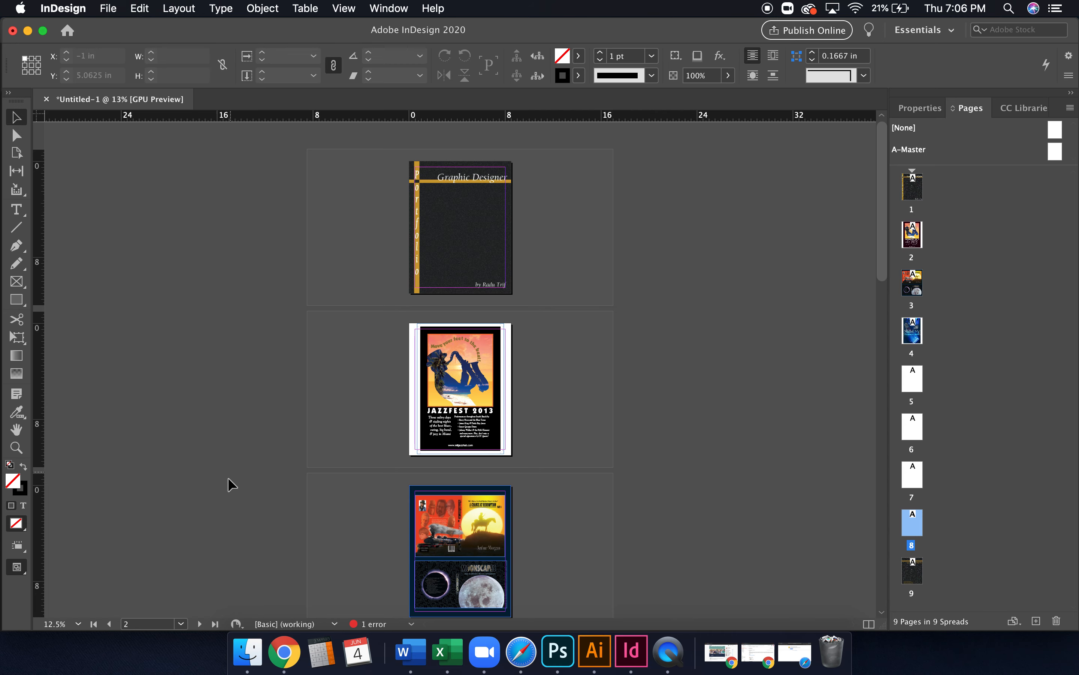
scroll(228, 477, down, 10)
scroll(260, 487, down, 6)
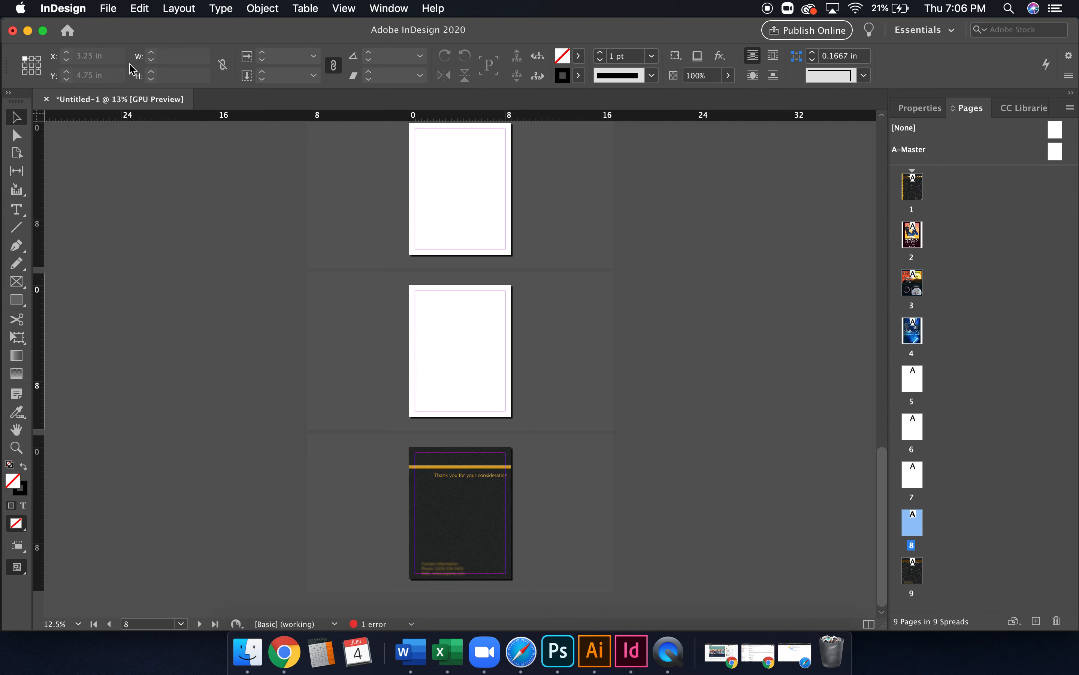
Minimize the InDesign, Illustrator and Archive folder windows to clear the desktop
click(28, 31)
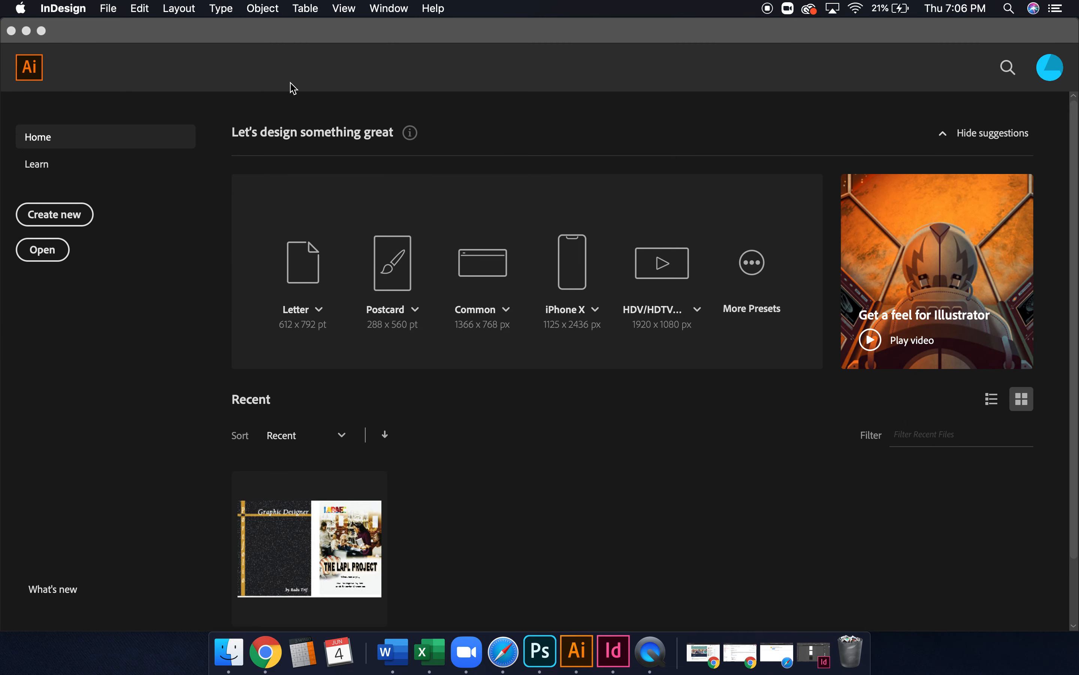
click(27, 40)
click(27, 31)
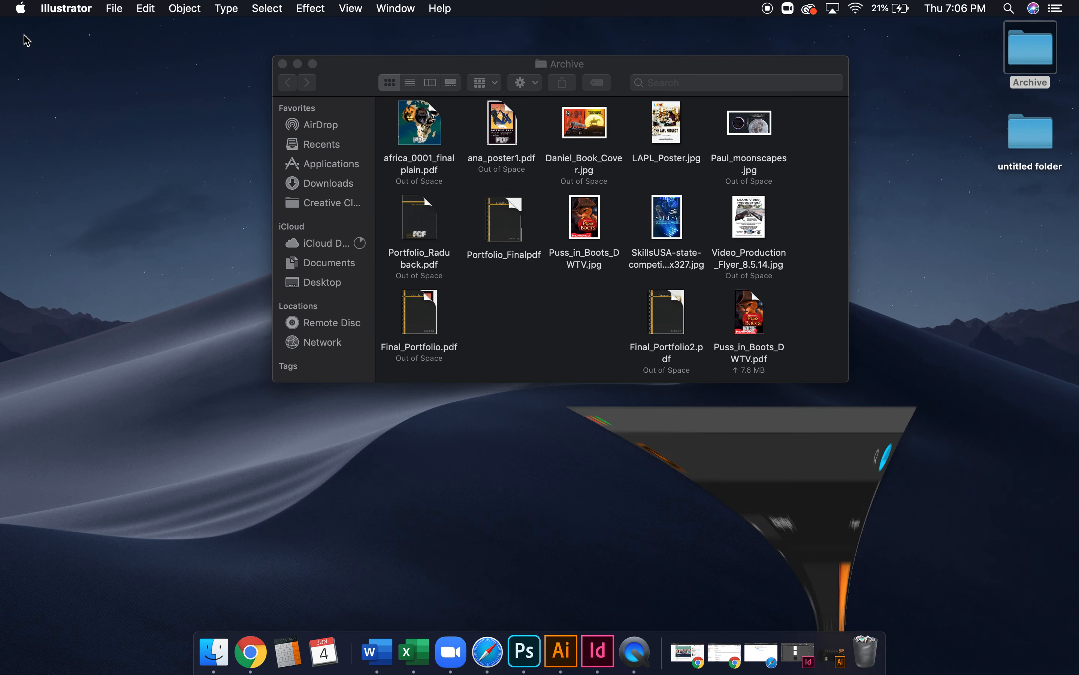
click(298, 66)
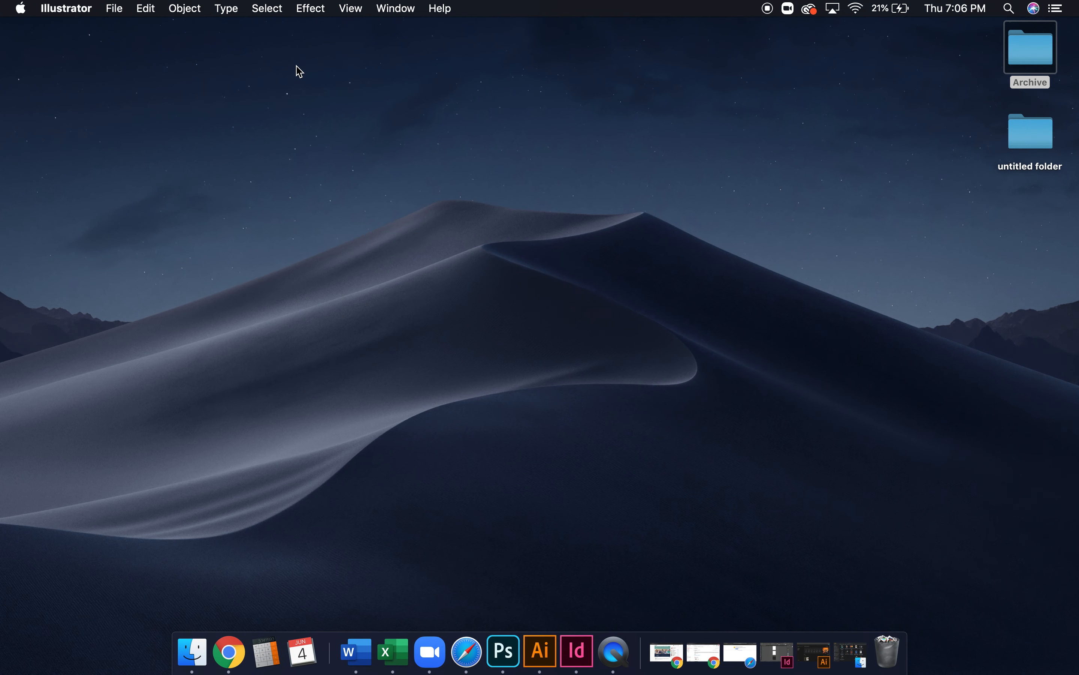